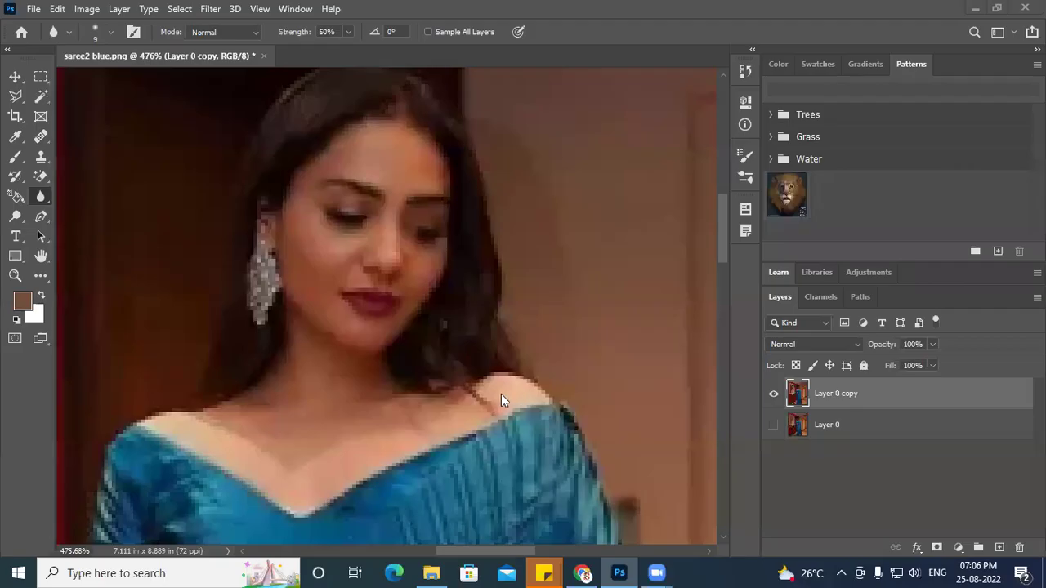
Step: Blur the jagged edges along the shoulder, the earring down to its tip, and the outer shoulder
mouse_move(484, 384)
mouse_down()
mouse_move(509, 379)
mouse_move(544, 394)
mouse_move(482, 388)
mouse_move(481, 401)
mouse_move(516, 409)
mouse_up()
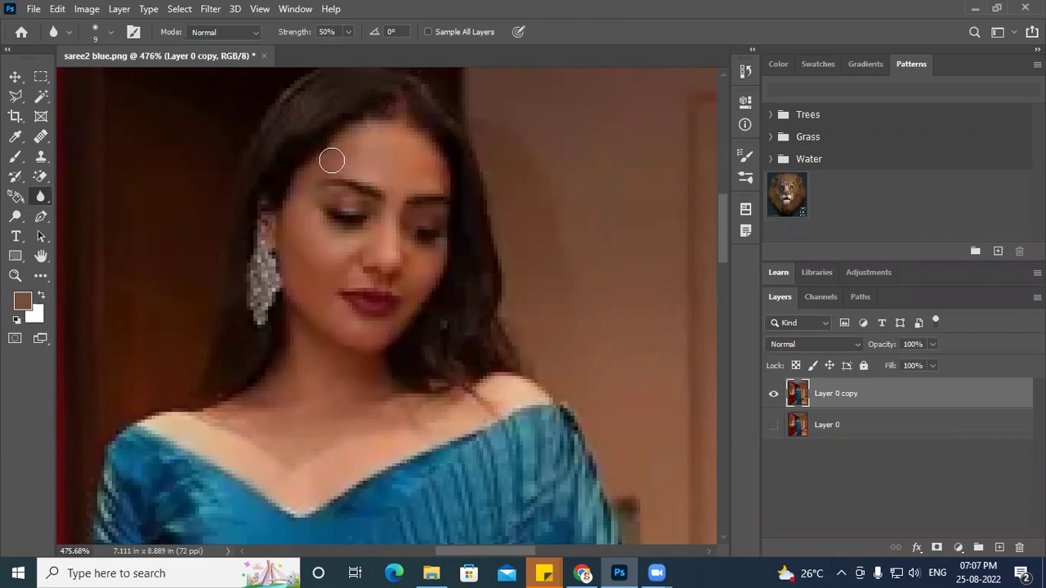
drag(264, 275, 259, 324)
mouse_move(163, 403)
mouse_down()
mouse_move(138, 404)
mouse_move(115, 430)
mouse_up()
Step: Blur the sleeve's left, lower-left and upper edges and the edge across the shoulder
drag(201, 462, 392, 284)
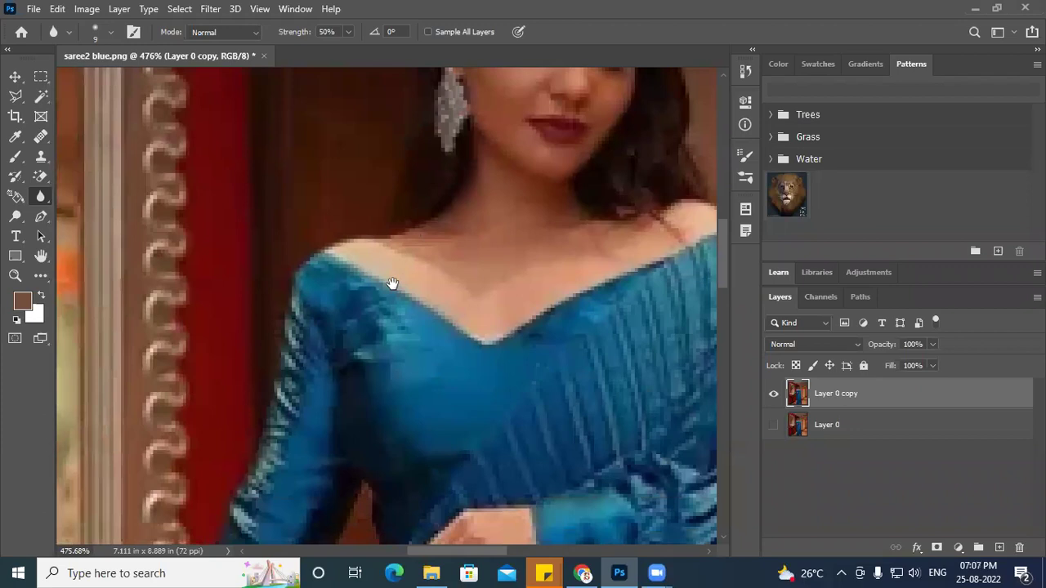
mouse_move(251, 328)
mouse_down()
mouse_move(271, 311)
mouse_move(264, 402)
mouse_up()
mouse_move(225, 504)
mouse_down()
mouse_move(273, 484)
mouse_move(287, 498)
mouse_move(281, 512)
mouse_up()
mouse_move(309, 459)
mouse_down()
mouse_move(288, 438)
mouse_move(320, 438)
mouse_move(291, 421)
mouse_move(322, 423)
mouse_move(301, 409)
mouse_move(320, 434)
mouse_move(303, 395)
mouse_move(332, 410)
mouse_move(302, 340)
mouse_move(313, 338)
mouse_move(303, 309)
mouse_move(309, 278)
mouse_up()
mouse_move(397, 329)
mouse_down()
mouse_move(376, 341)
mouse_move(421, 335)
mouse_move(366, 286)
mouse_move(338, 285)
mouse_move(390, 313)
mouse_up()
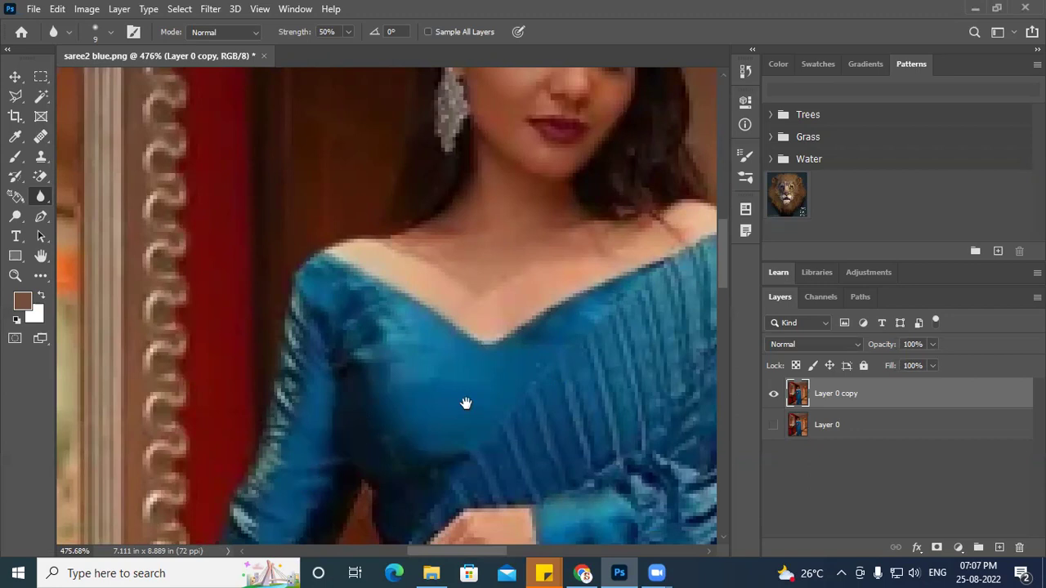
Step: Pan across the blouse and zoom in close on the woman's face
drag(464, 413, 225, 437)
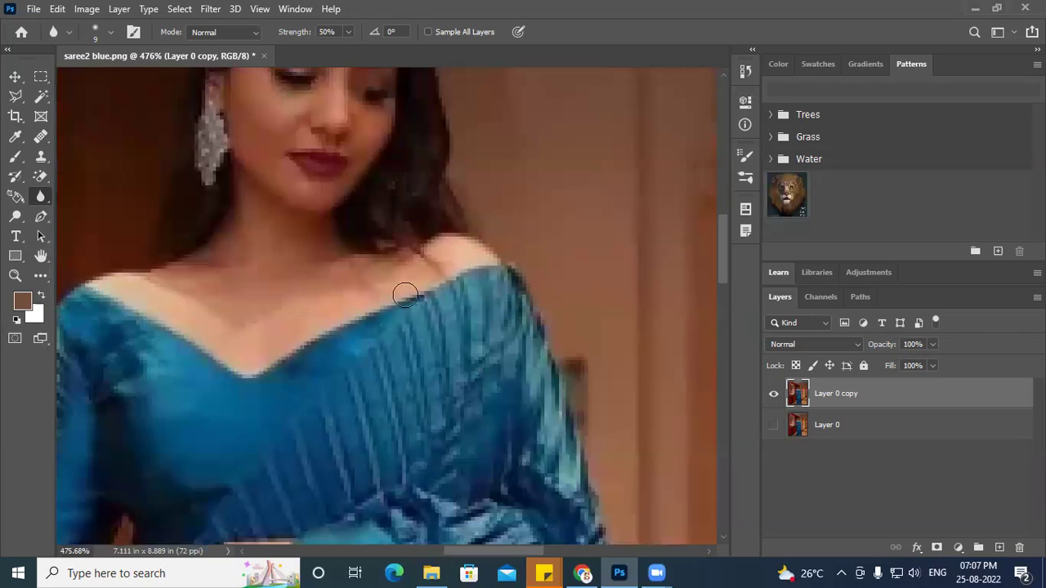
scroll(430, 304, down, 5)
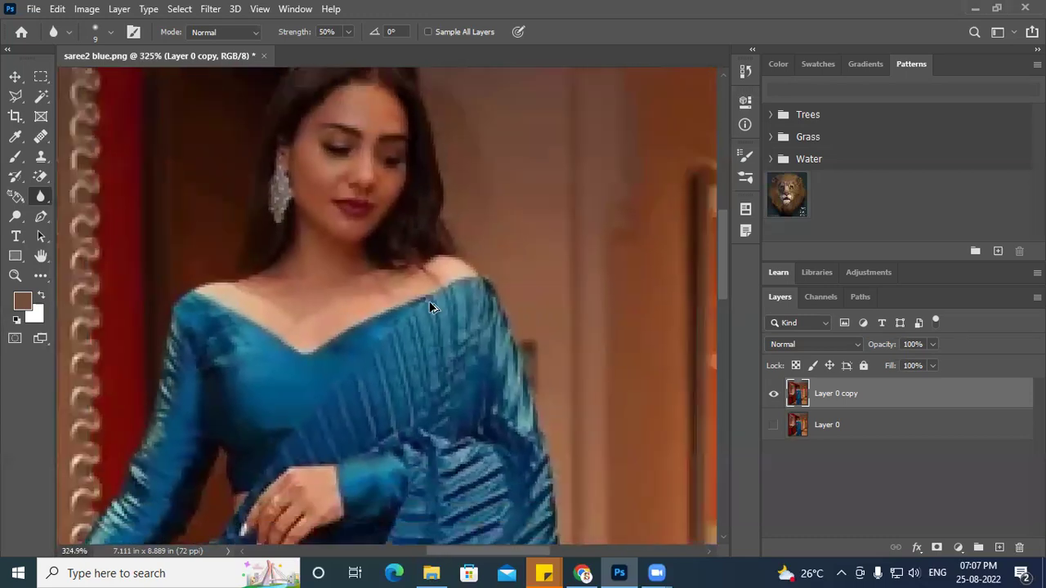
scroll(431, 304, up, 3)
scroll(403, 306, down, 2)
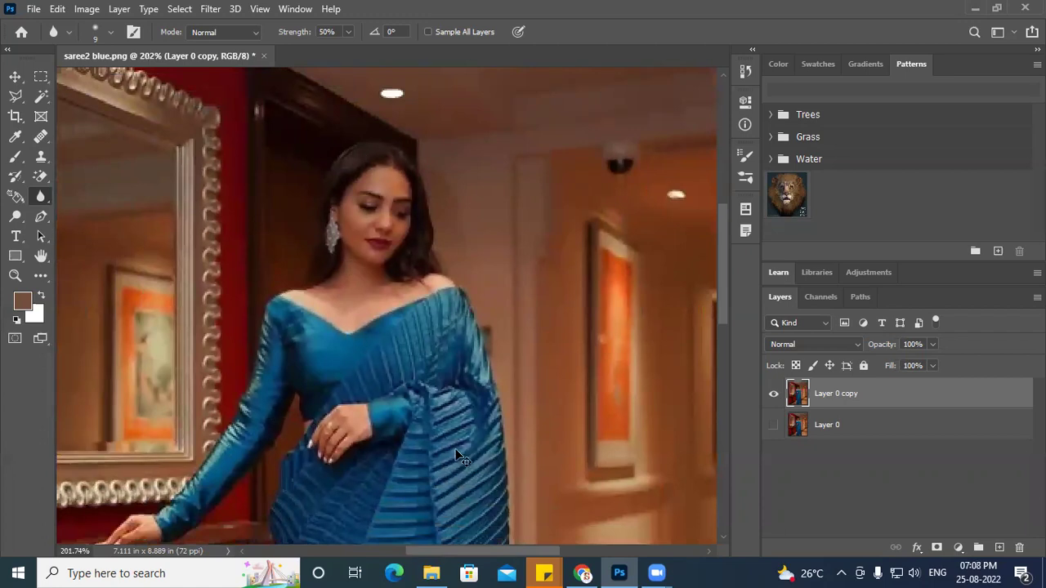
scroll(310, 423, left, 1)
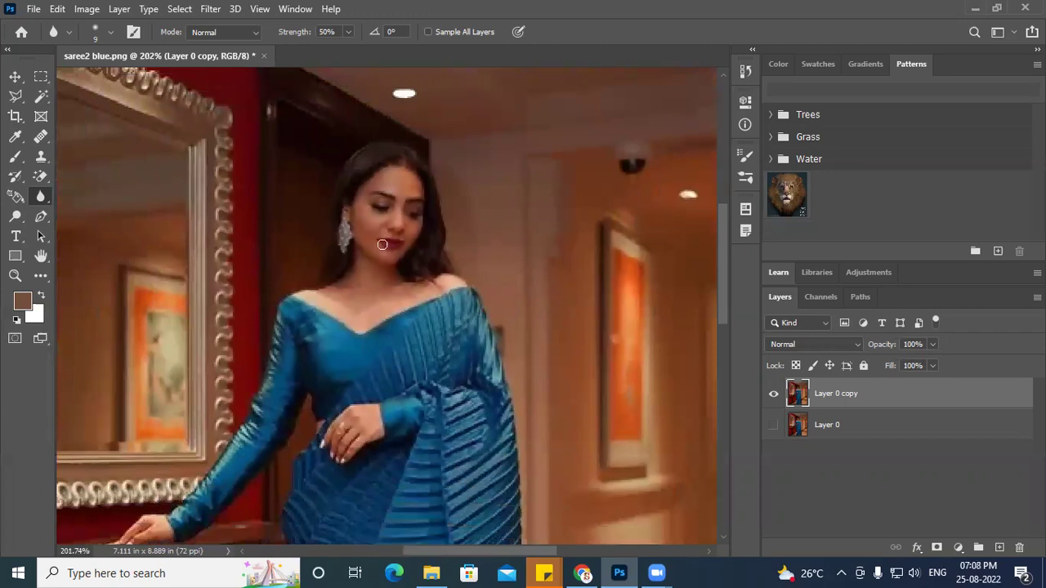
scroll(382, 244, up, 5)
mouse_move(425, 227)
mouse_down()
mouse_move(463, 368)
mouse_move(471, 310)
mouse_up()
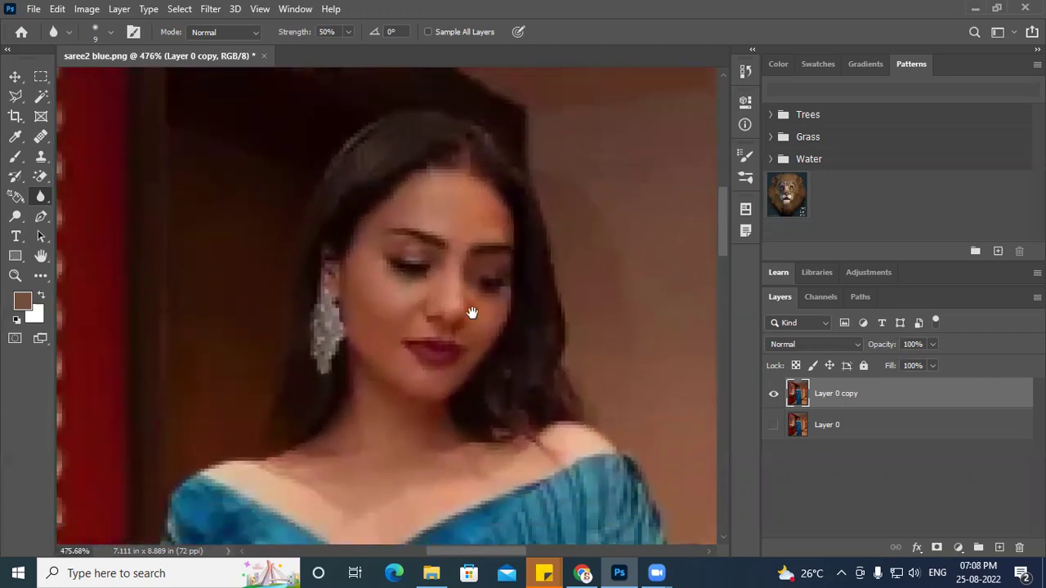
Step: Switch from the Blur tool to the Sharpen tool and make its brush smaller
right_click(43, 198)
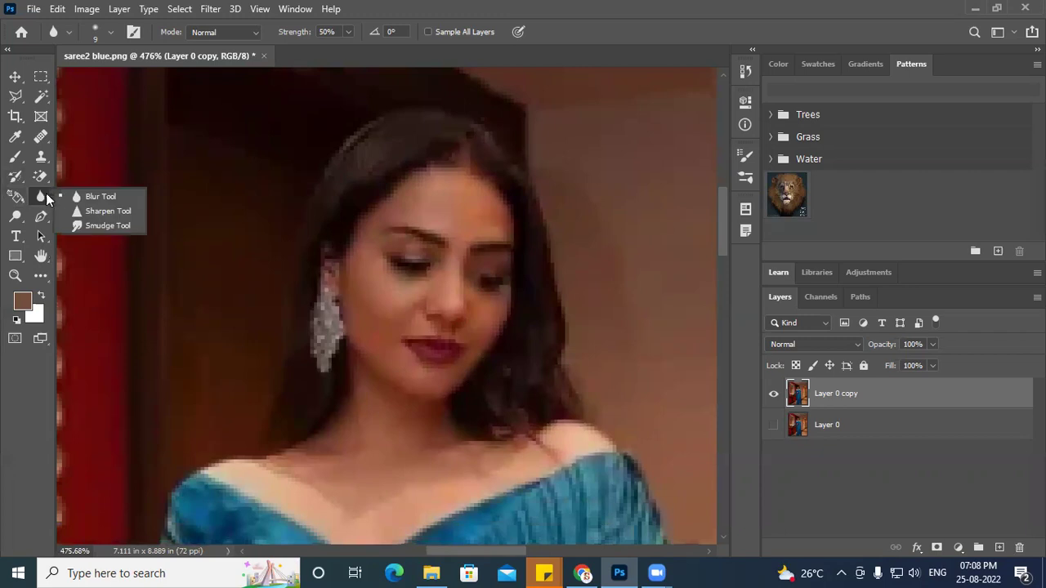
click(104, 214)
scroll(621, 384, left, 3)
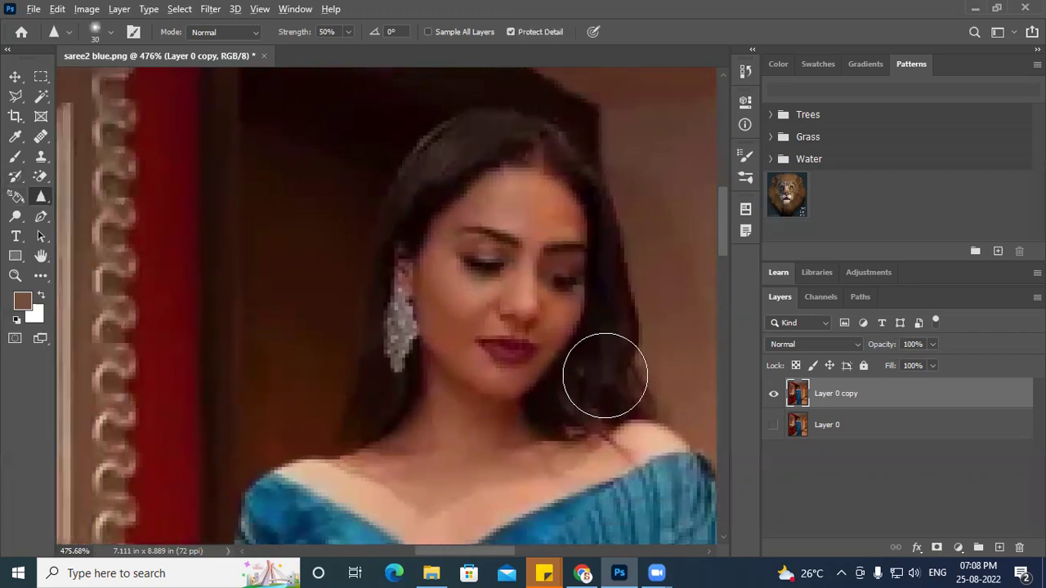
scroll(605, 376, up, 2)
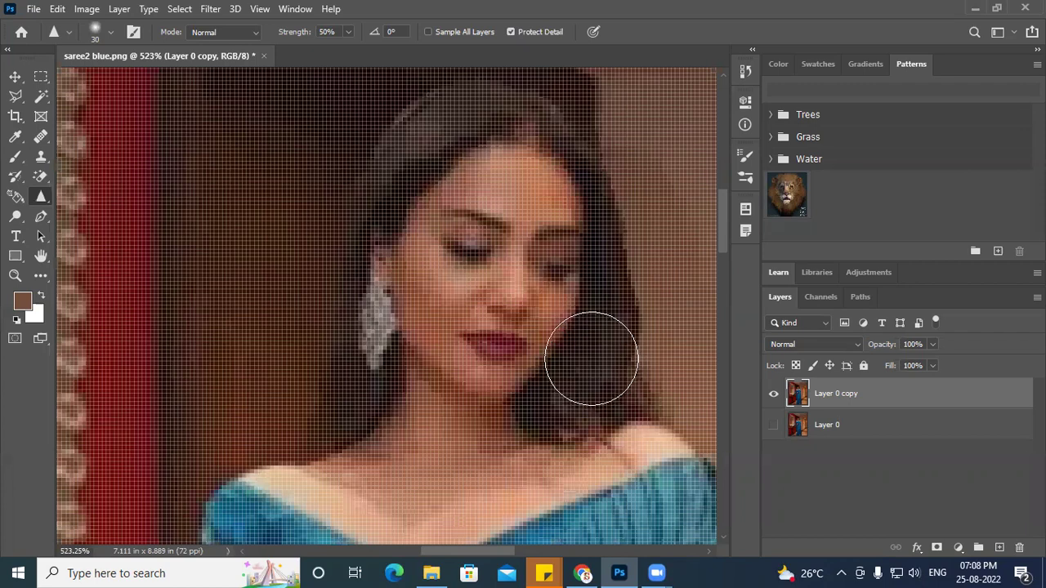
scroll(592, 360, down, 1)
scroll(456, 364, right, 2)
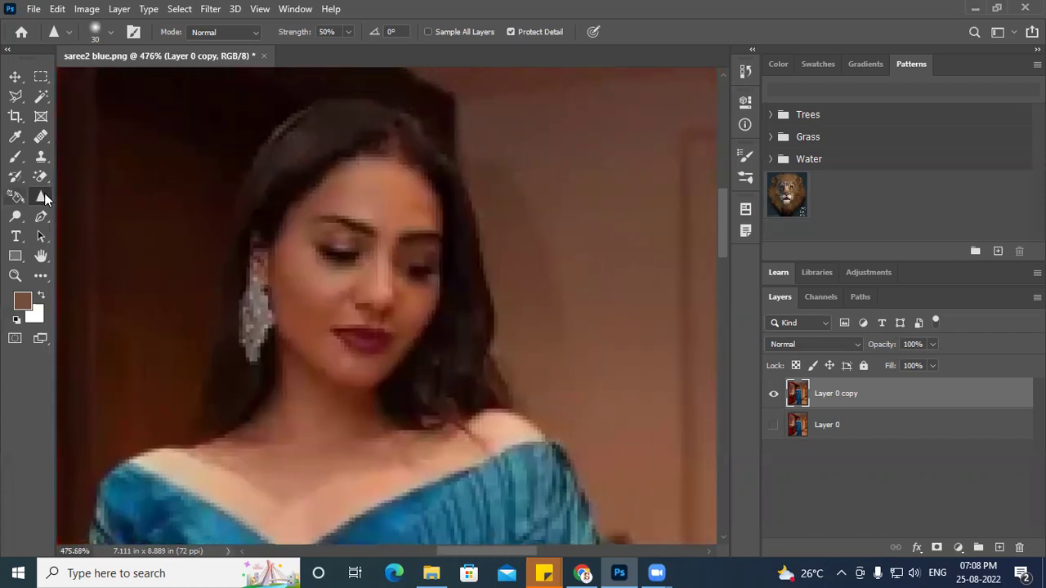
click(45, 196)
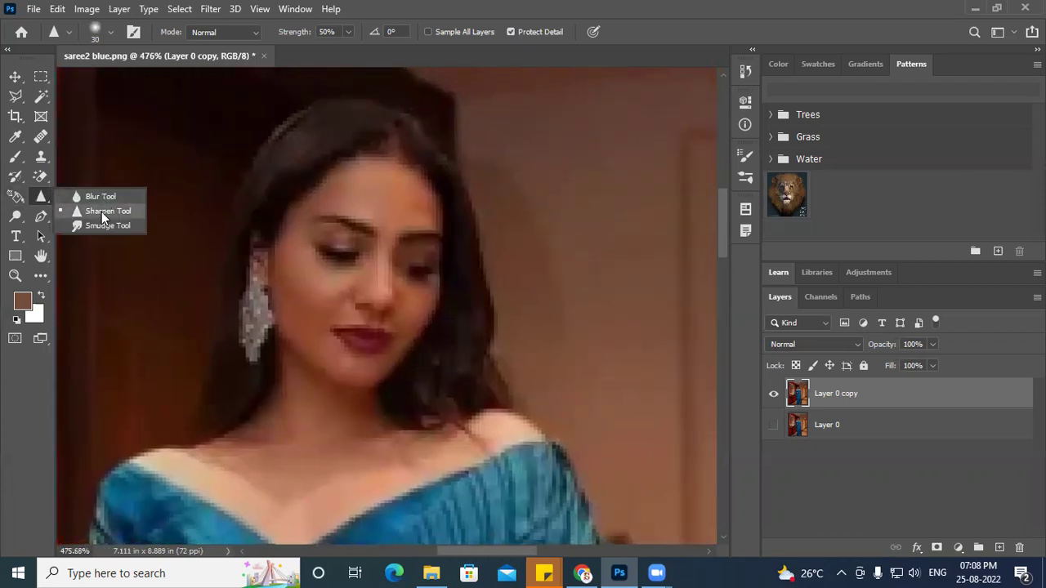
click(102, 212)
key(bracketleft)
key(bracketleft)
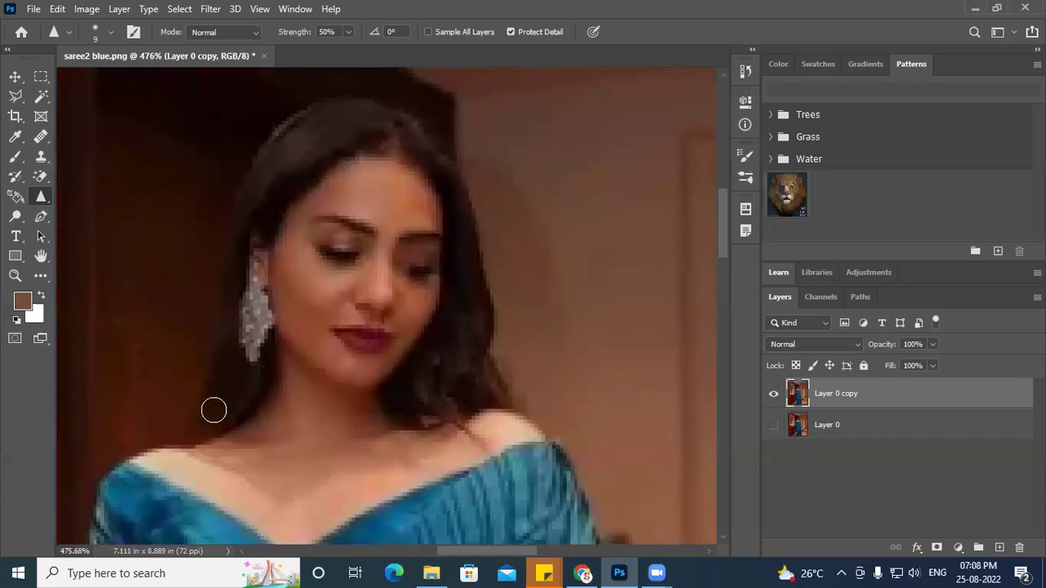
Step: Keep Sharpen active and browse Image > Adjustments, closing it without applying anything
right_click(39, 200)
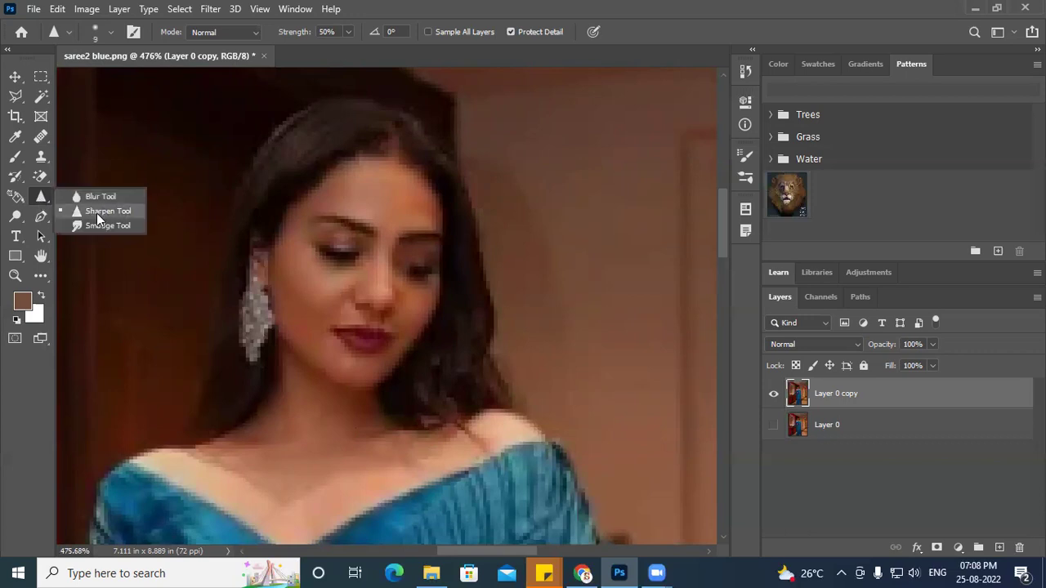
click(108, 211)
click(86, 9)
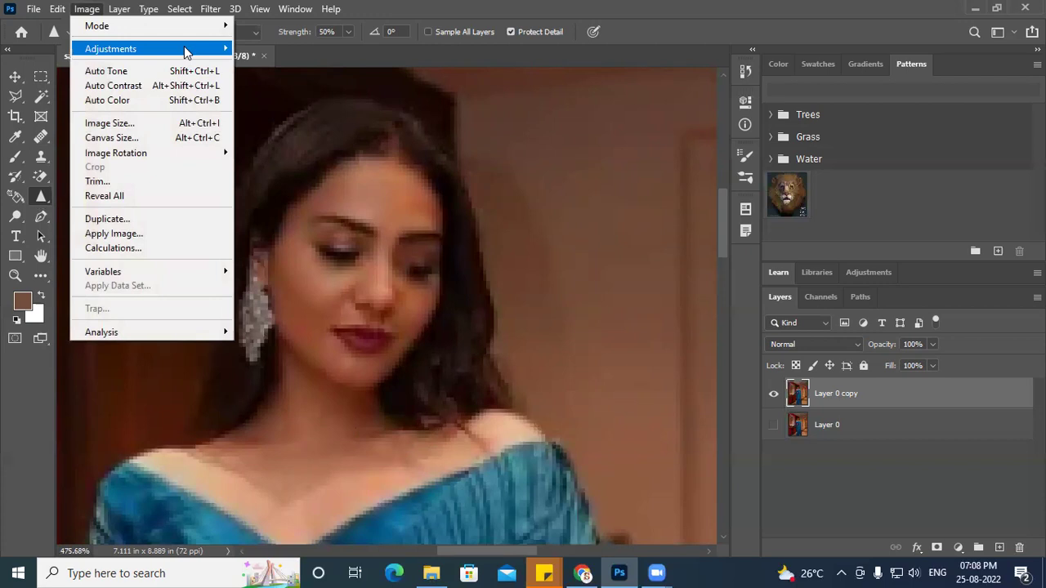
mouse_move(183, 48)
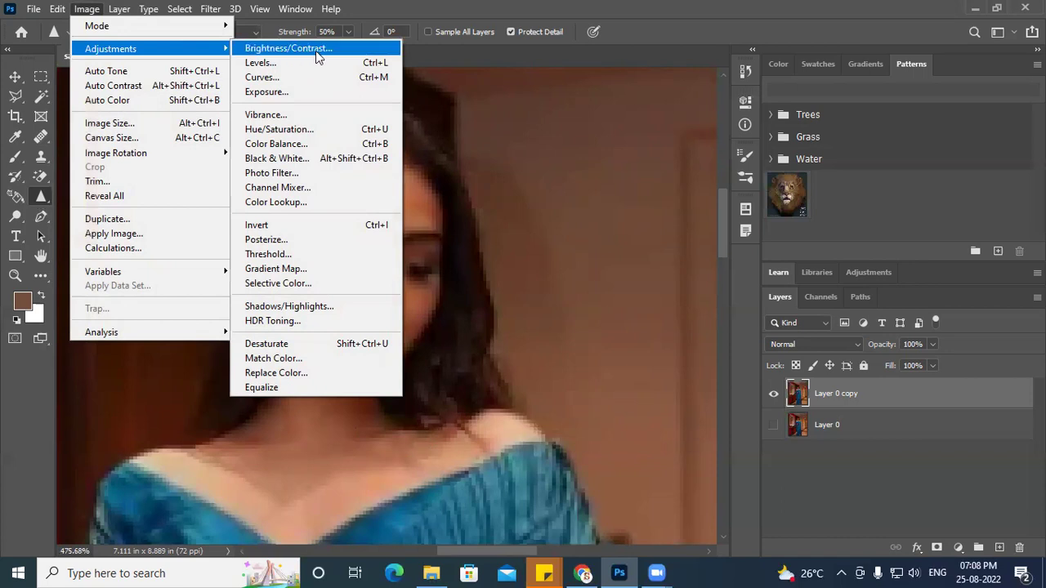
click(634, 7)
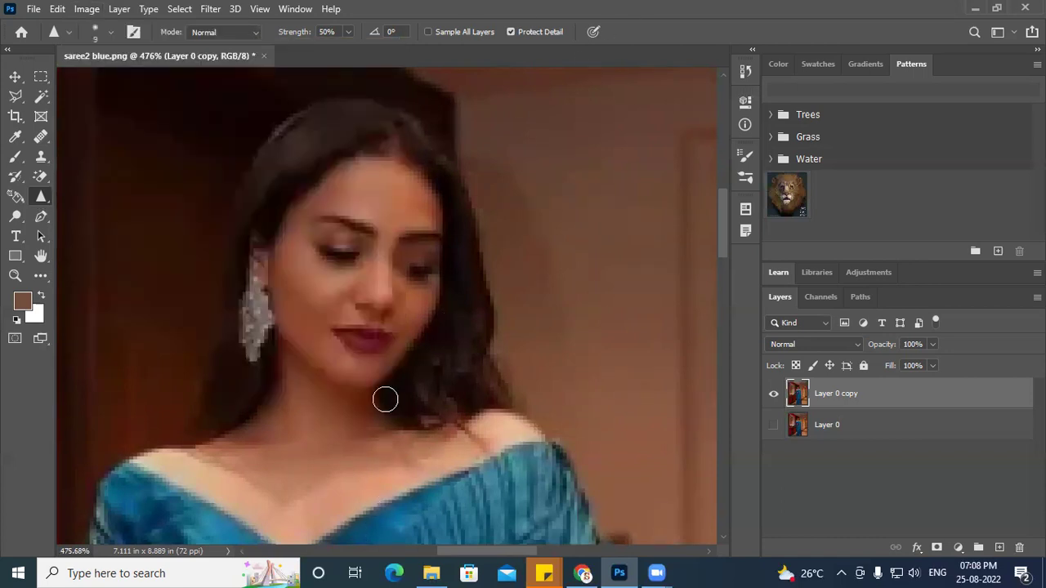
right_click(43, 195)
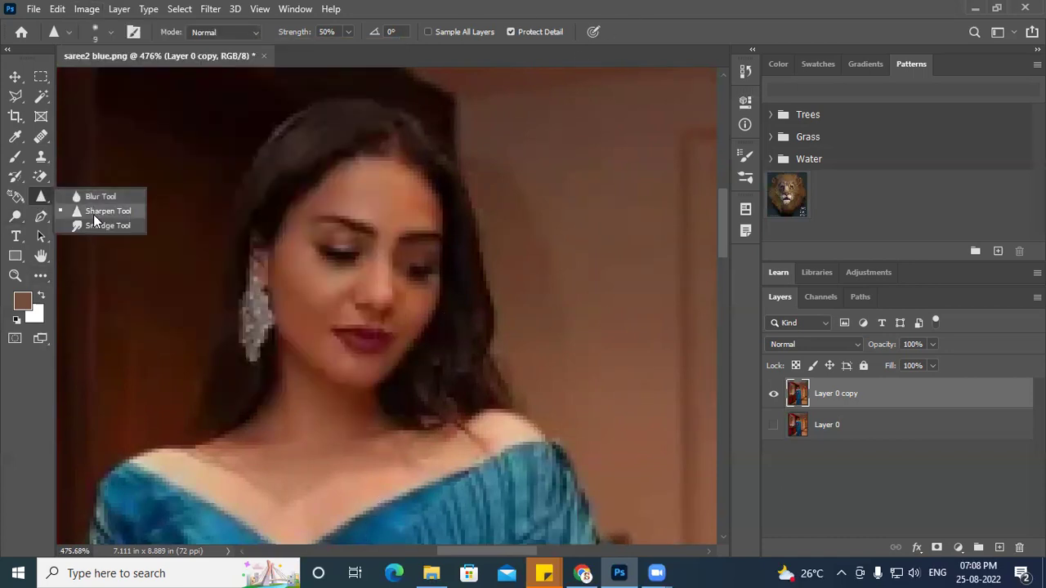
click(94, 211)
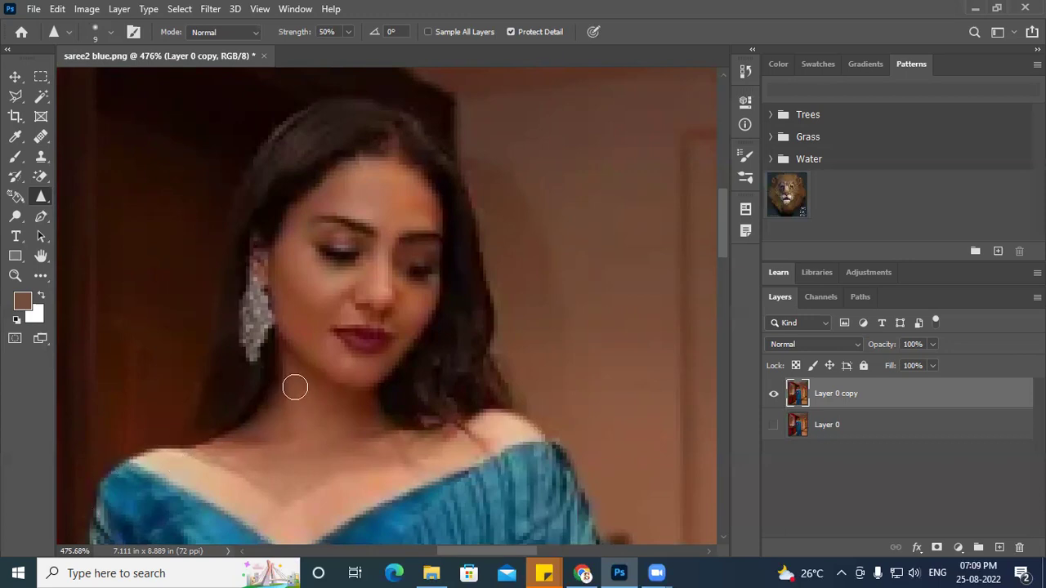
Step: Pan the view to show her hand and the saree pleats, then pick the Smudge tool
scroll(511, 352, down, 3)
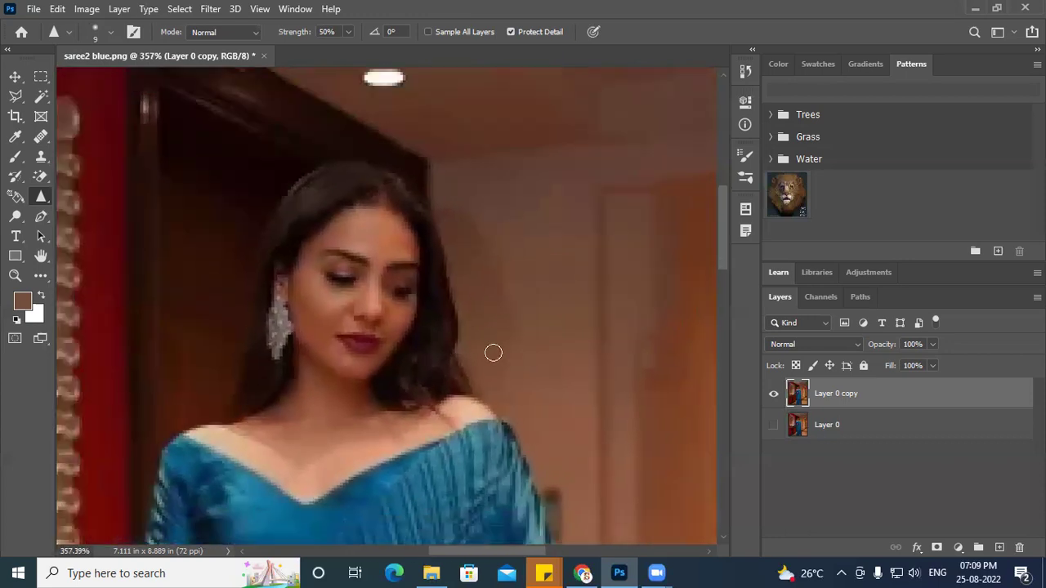
scroll(493, 352, down, 3)
drag(504, 418, 533, 423)
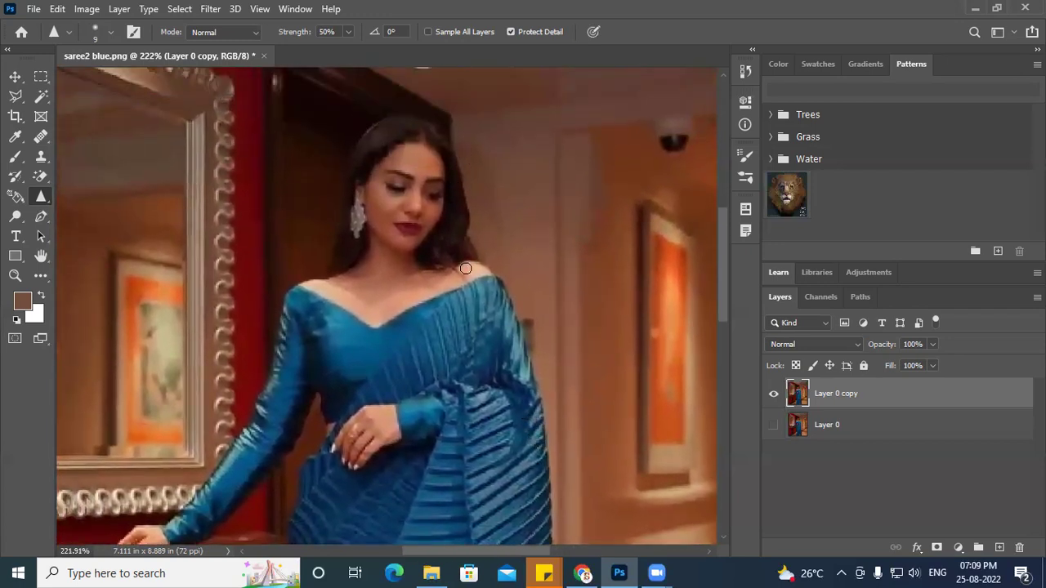
scroll(466, 337, right, 2)
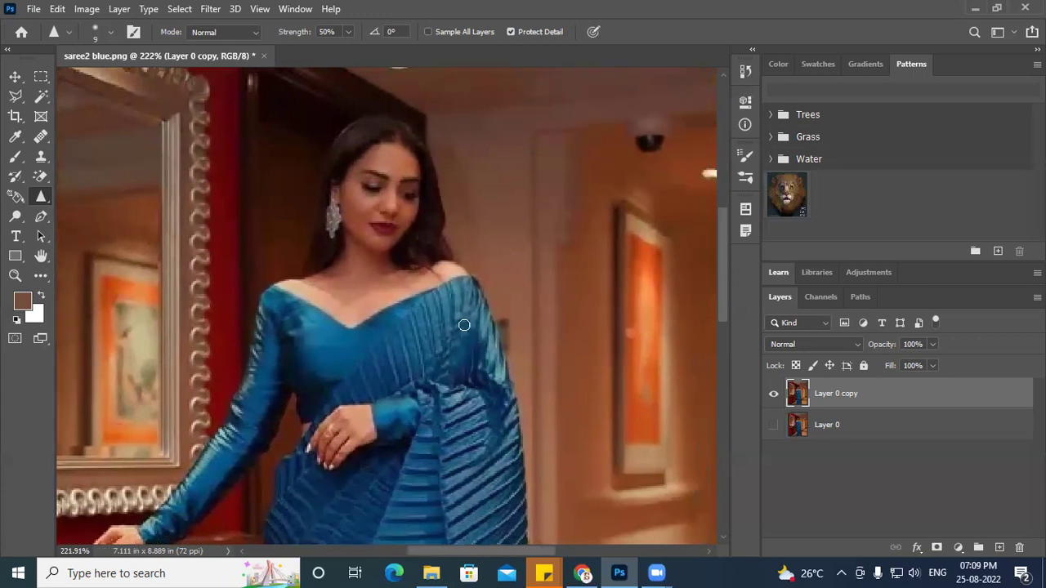
scroll(461, 323, down, 2)
scroll(460, 316, up, 1)
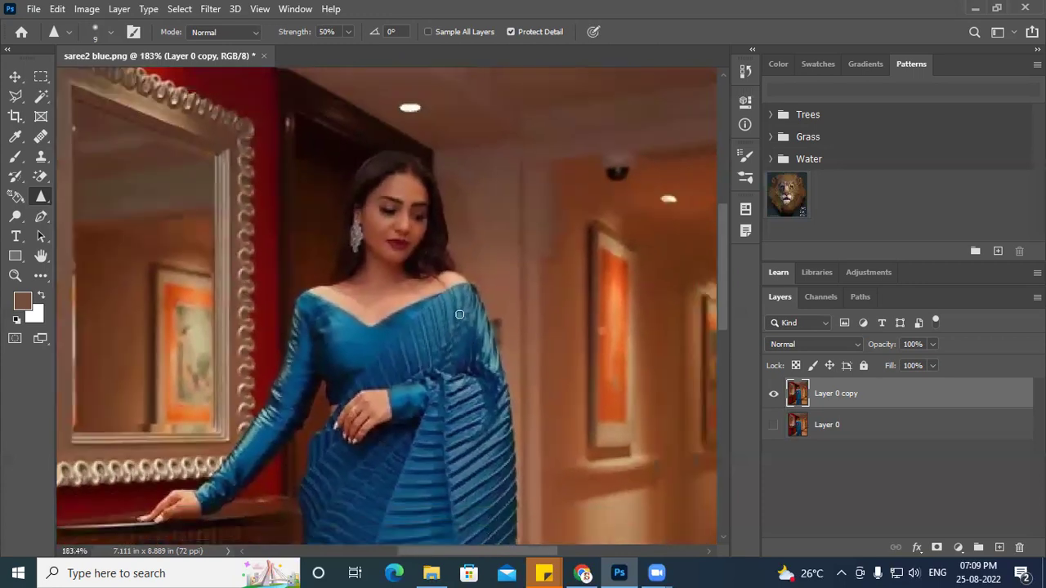
scroll(459, 314, down, 1)
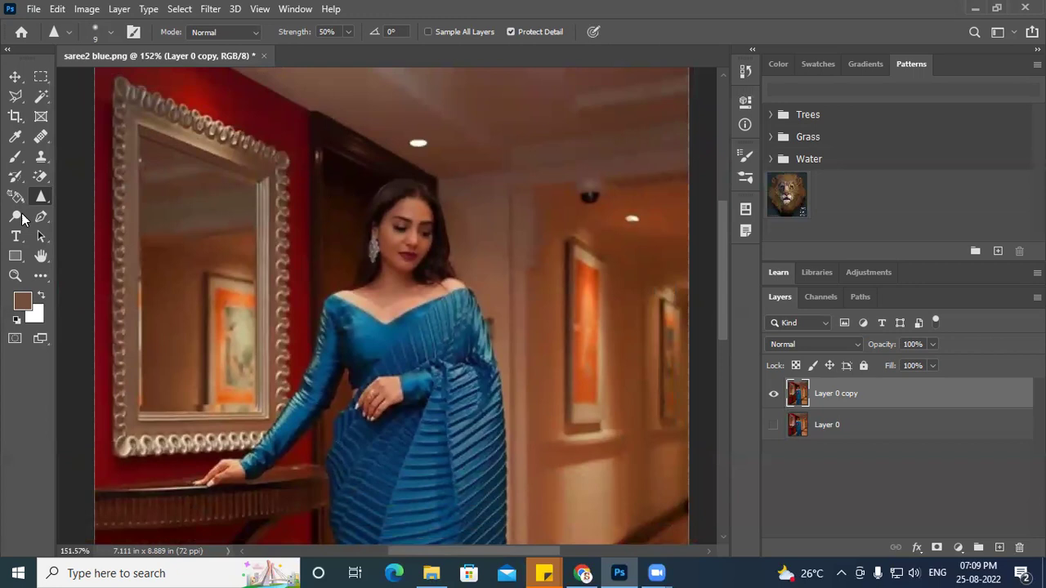
mouse_move(92, 195)
mouse_down()
mouse_move(107, 202)
mouse_move(105, 225)
mouse_up()
Step: Halve the Smudge brush size, smear the blouse neckline as a trial, then undo it
scroll(581, 269, up, 3)
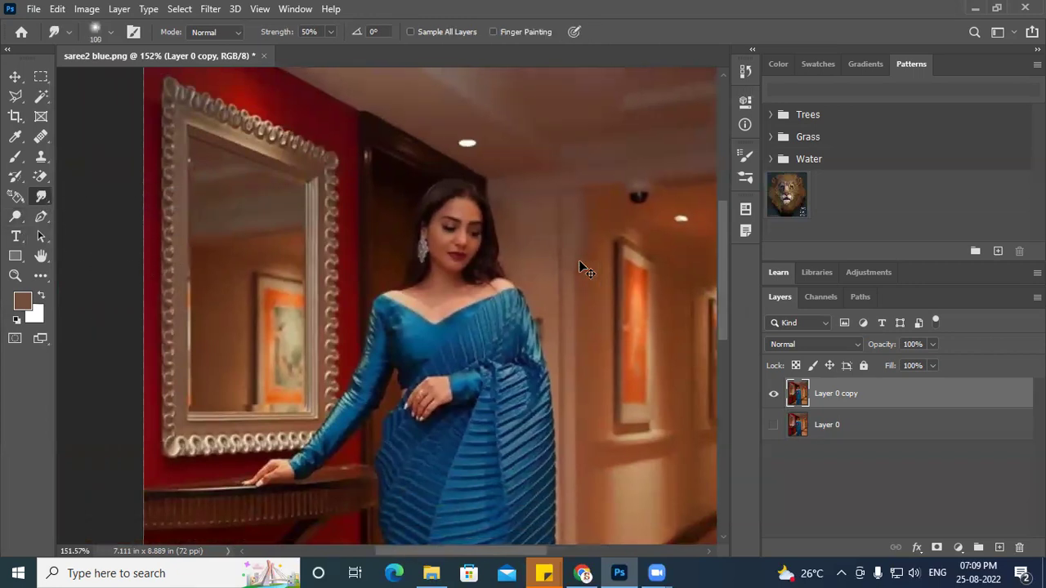
scroll(491, 351, up, 6)
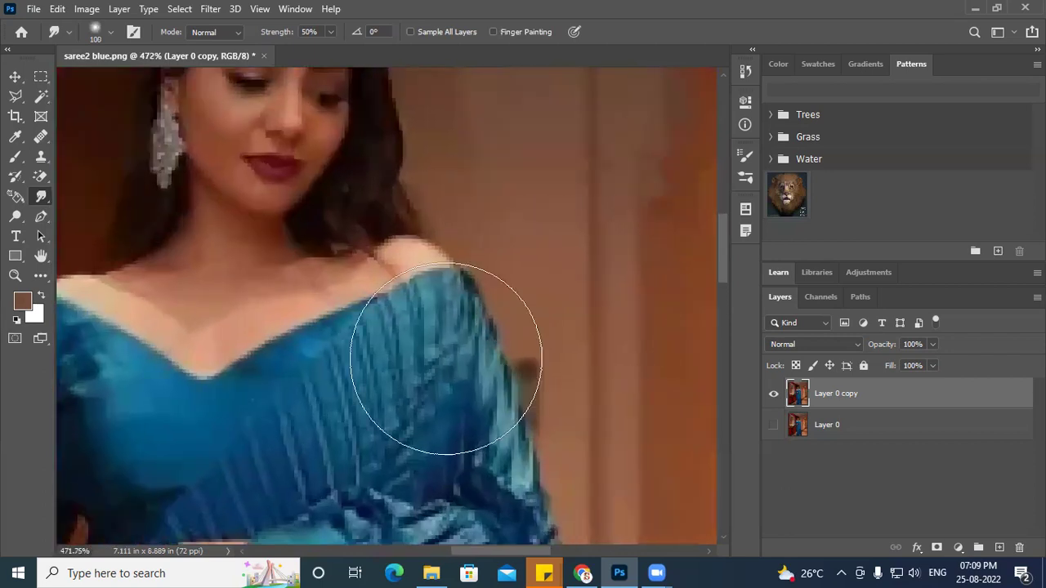
key(bracketleft)
key(bracketleft)
key(bracketleft)
key(bracketleft)
key(bracketleft)
key(bracketleft)
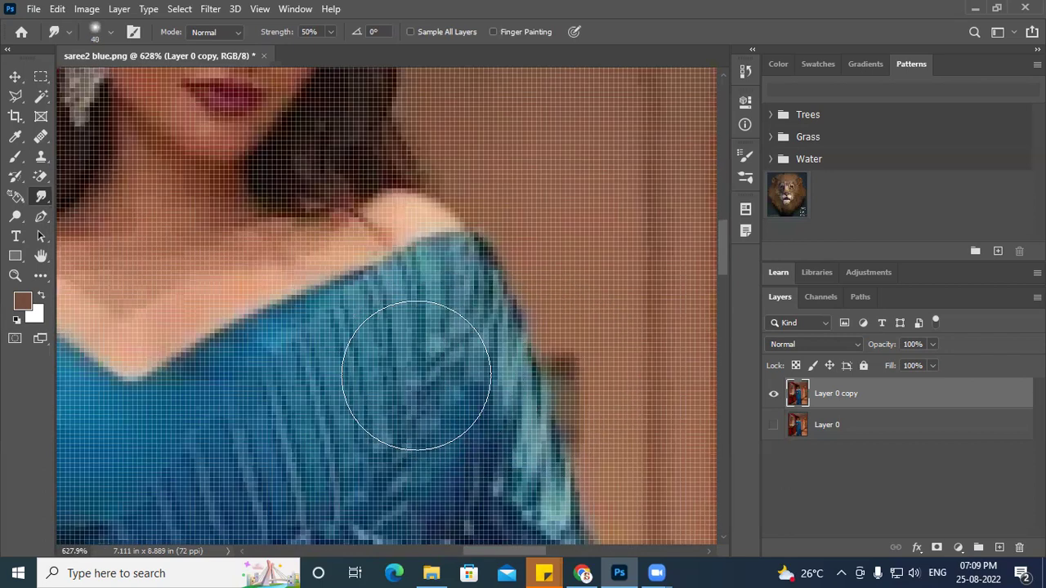
scroll(420, 378, right, 2)
scroll(382, 363, down, 4)
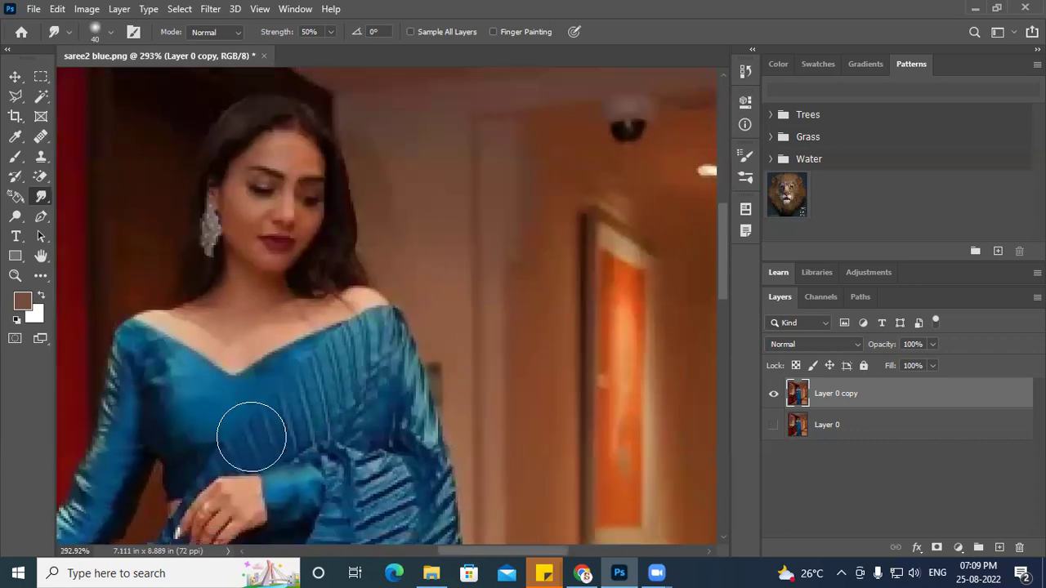
mouse_move(280, 335)
mouse_down()
mouse_move(258, 346)
mouse_move(251, 337)
mouse_move(234, 345)
mouse_move(210, 327)
mouse_move(174, 336)
mouse_move(146, 306)
mouse_move(215, 227)
mouse_move(323, 211)
mouse_move(339, 181)
mouse_move(314, 148)
mouse_move(205, 128)
mouse_move(200, 168)
mouse_move(271, 298)
mouse_move(157, 168)
mouse_move(153, 235)
mouse_up()
key(ctrl+z)
key(ctrl+z)
key(ctrl+z)
click(15, 216)
Step: Select the Dodge Tool with its Range kept on Midtones
right_click(15, 216)
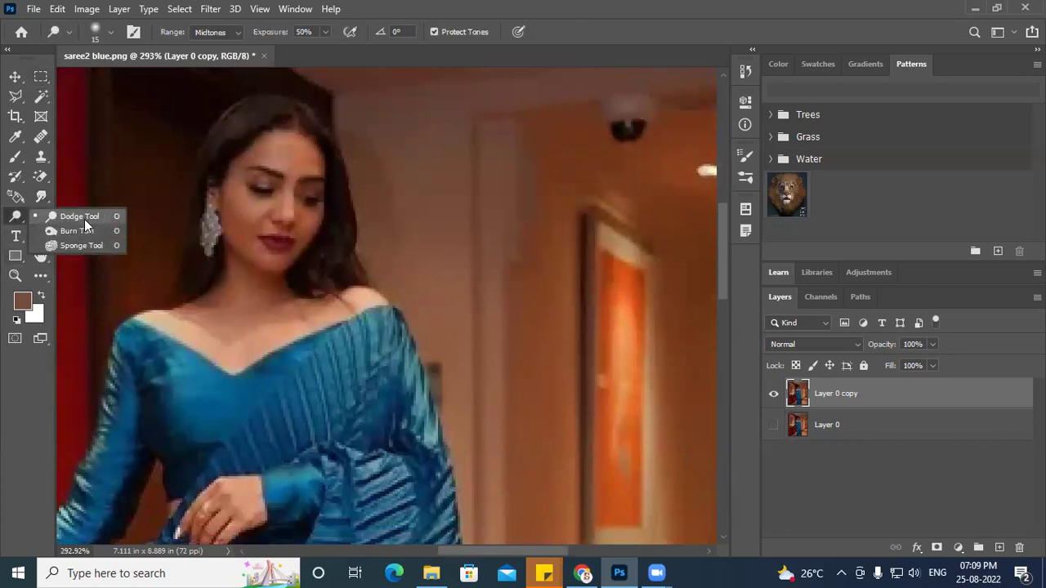
click(80, 216)
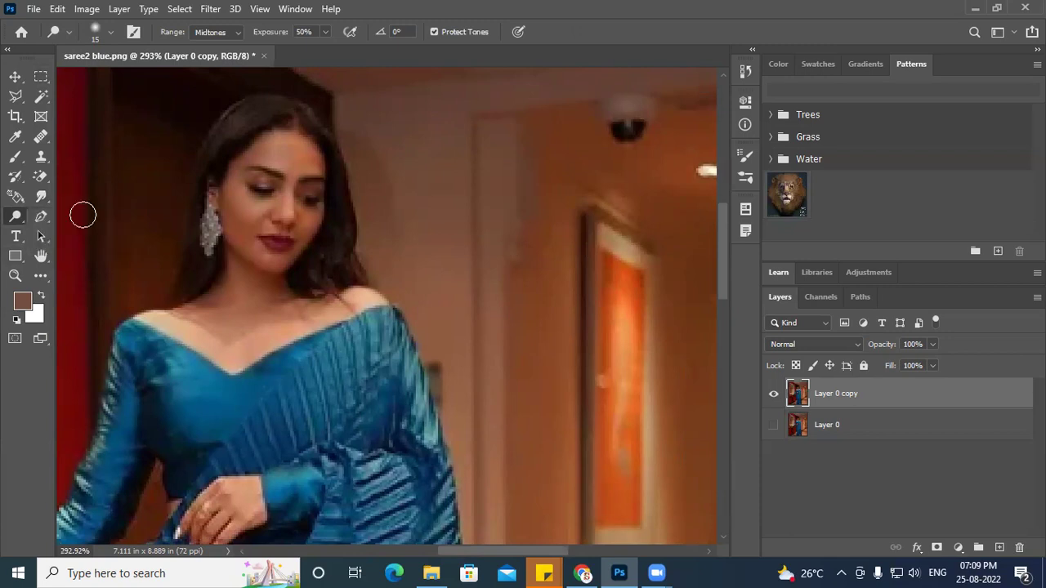
click(223, 35)
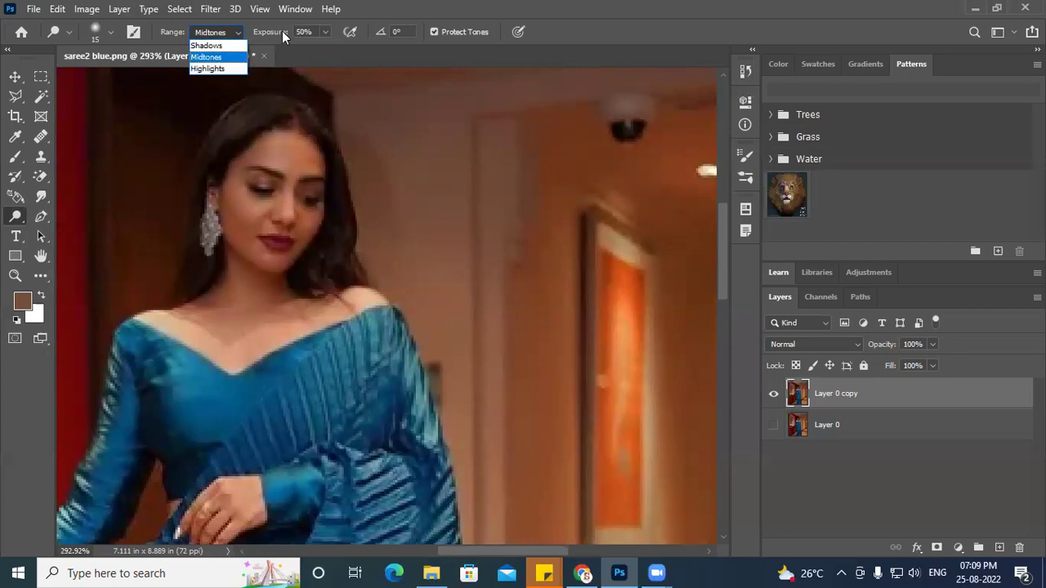
click(261, 31)
click(237, 33)
click(262, 82)
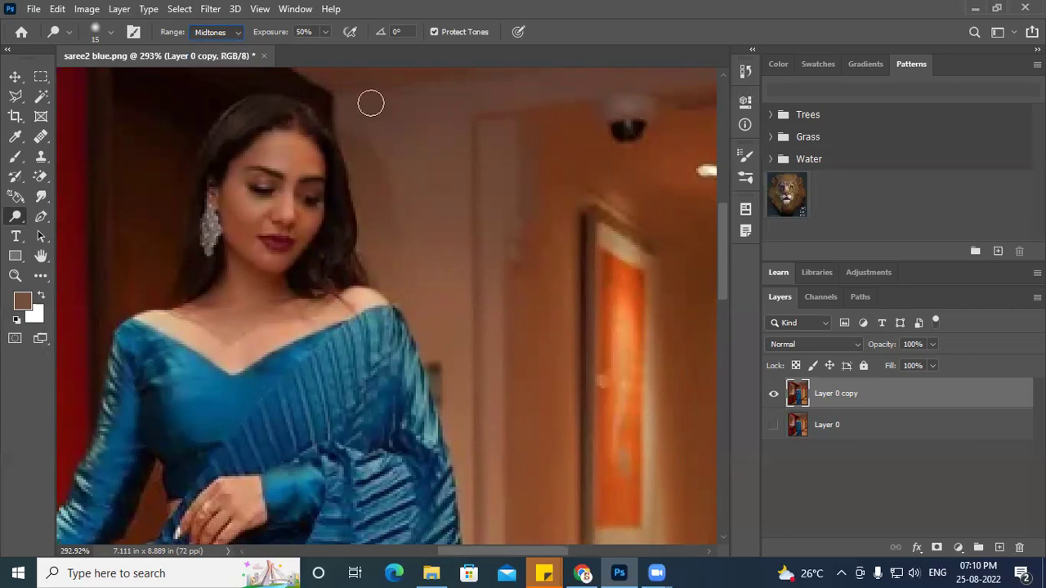
Step: Close saree2 blue.png without saving and switch to the Chrome browser
click(263, 55)
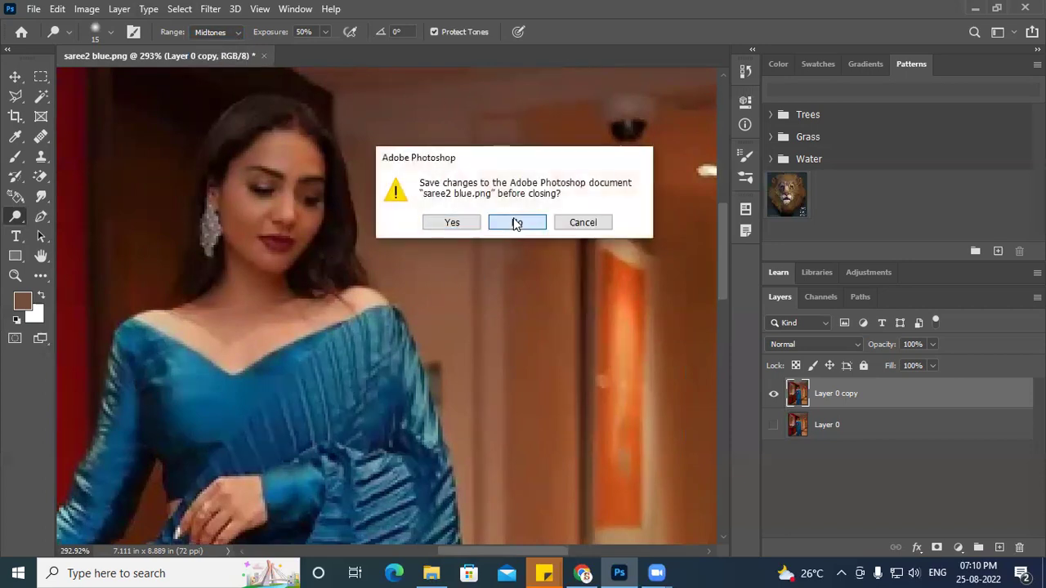
click(517, 223)
scroll(552, 378, down, 2)
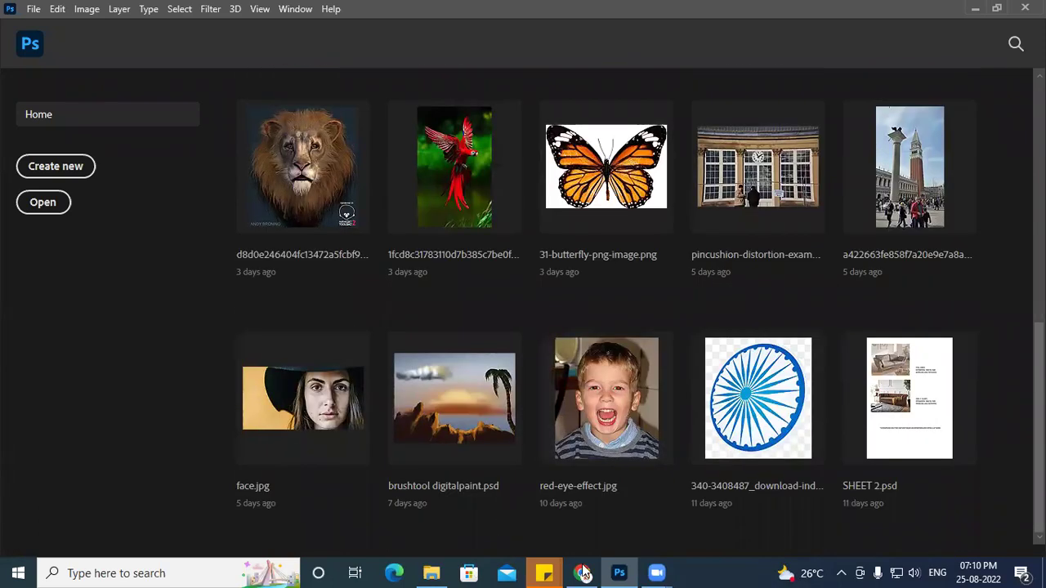
key(alt+Tab)
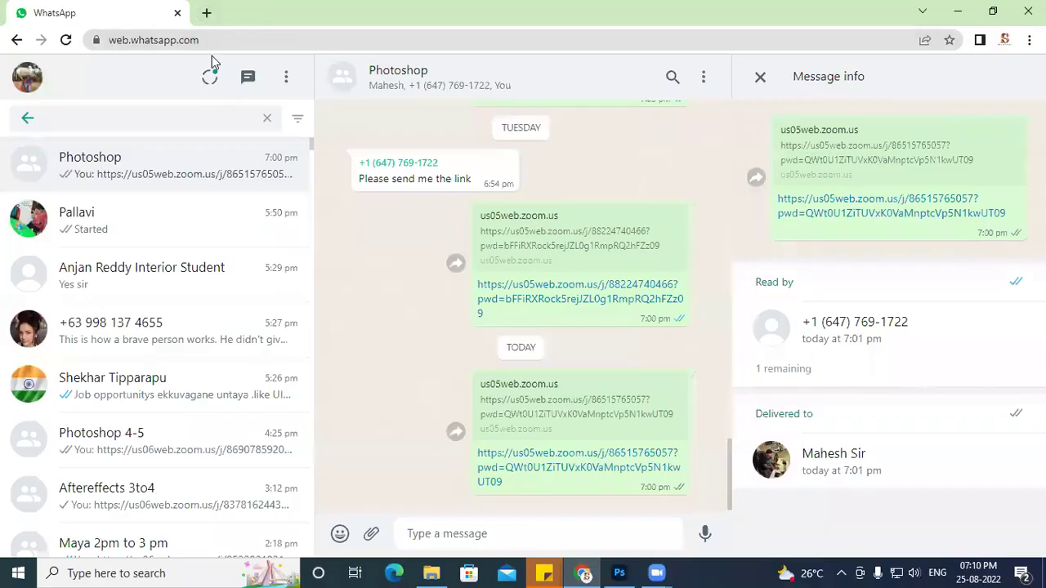
Step: In a new tab, Google 'photo of normal lighting'
click(206, 13)
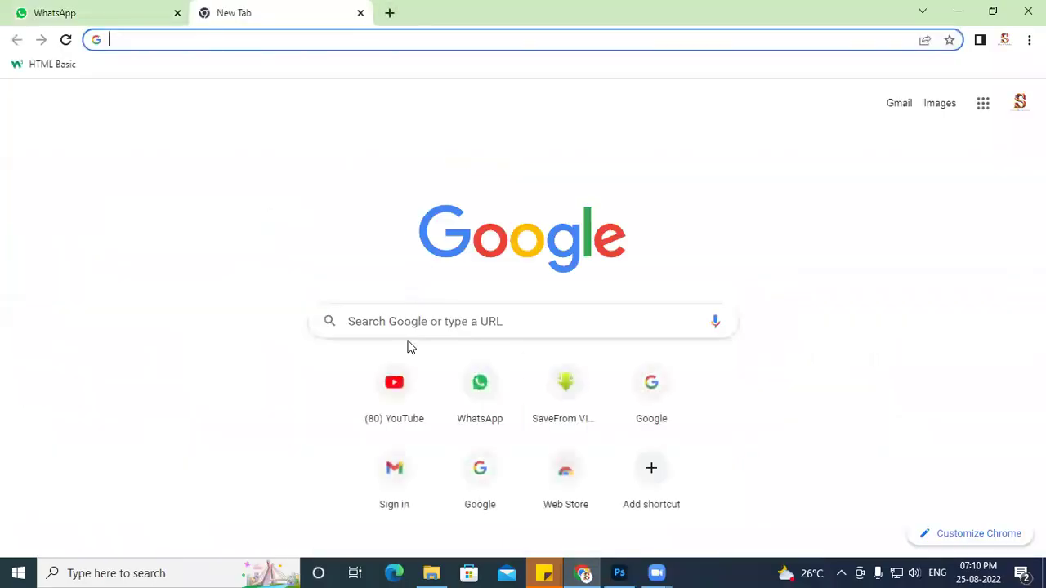
click(403, 322)
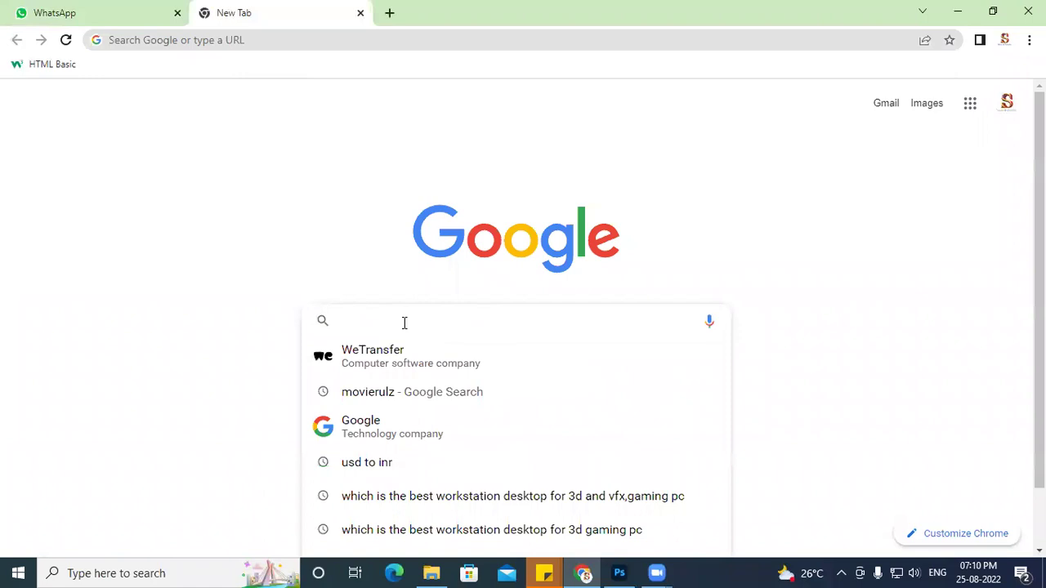
text(photo)
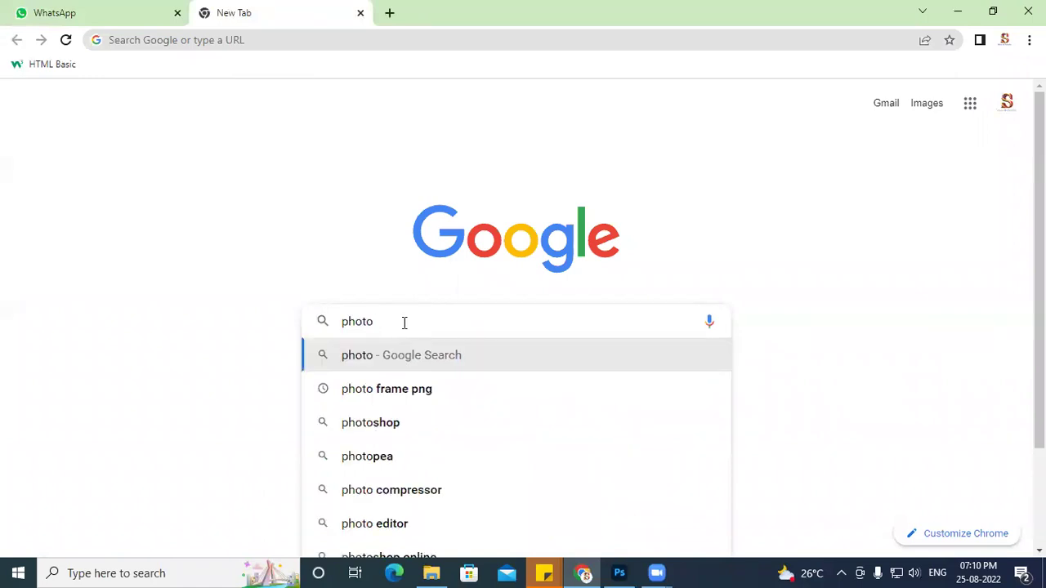
text( of n)
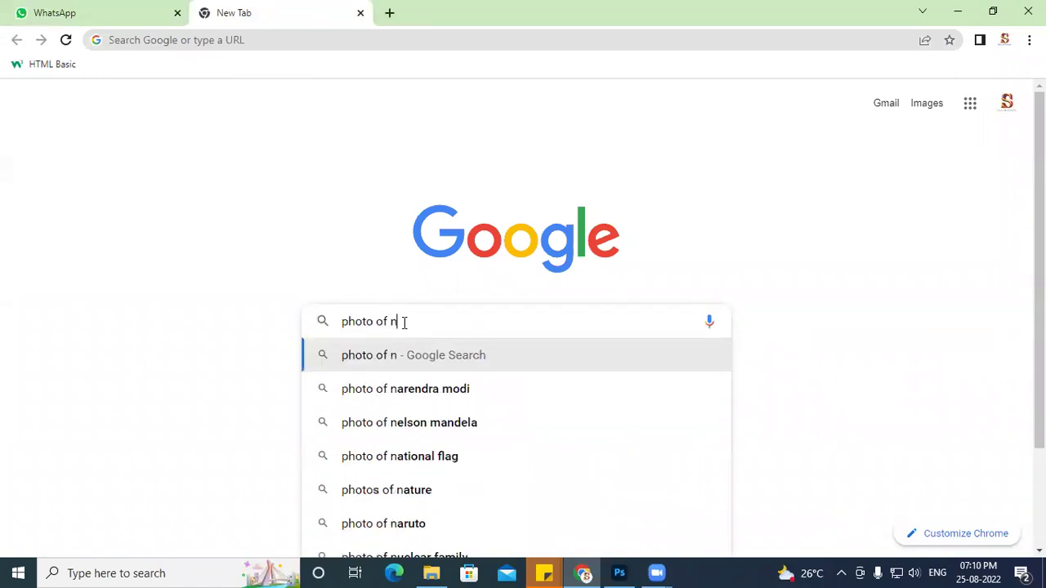
text(ormal )
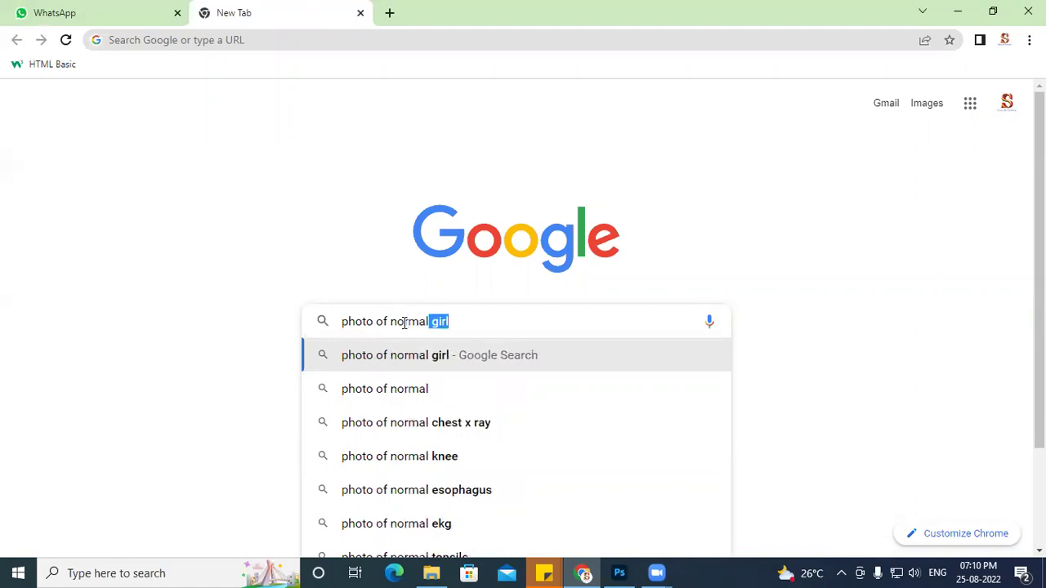
text(ligh)
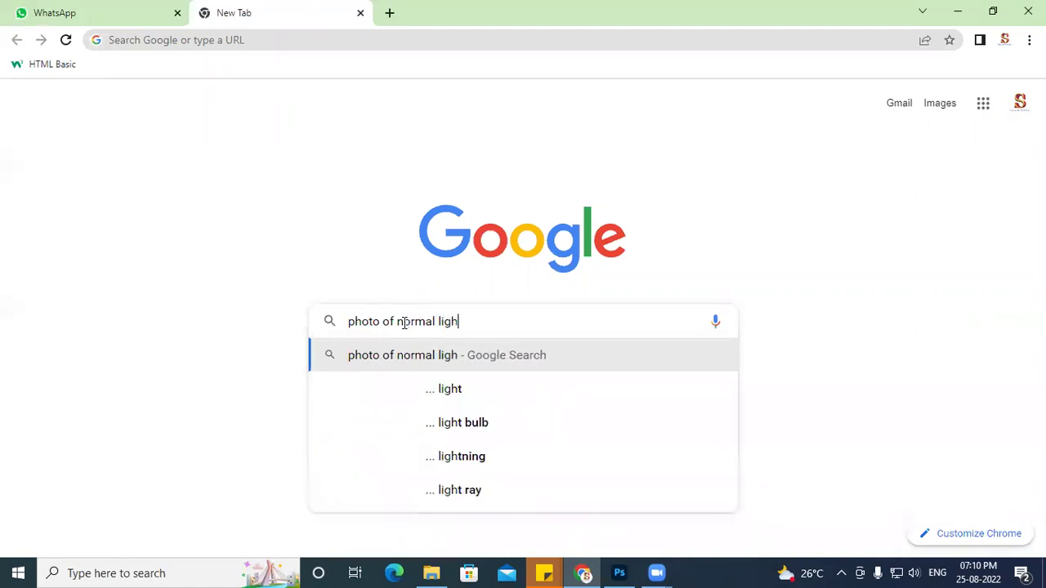
text(ting)
key(Return)
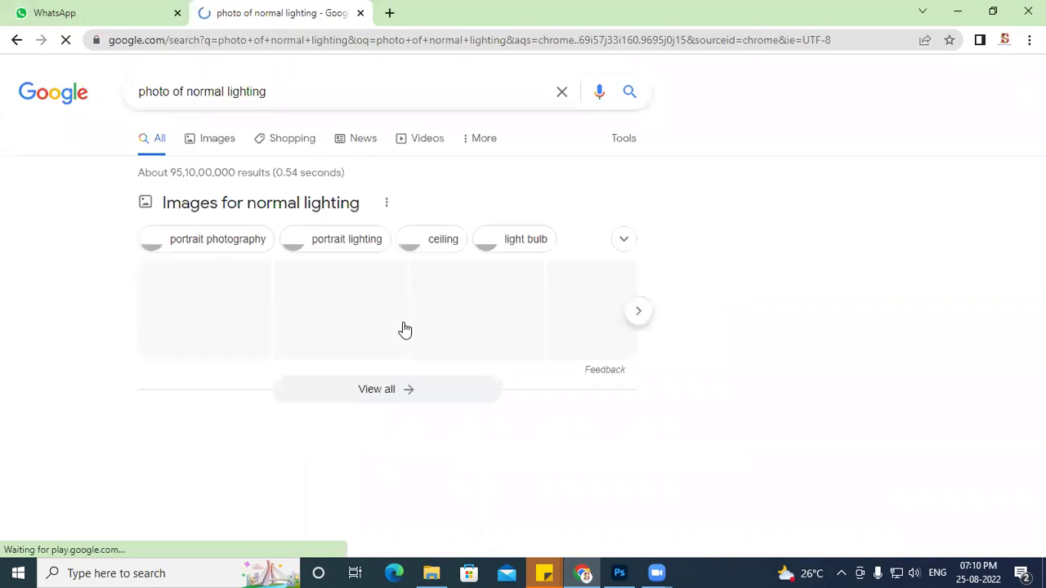
Step: Check the Unsplash light-bulb images result and return to the search results
scroll(419, 212, down, 3)
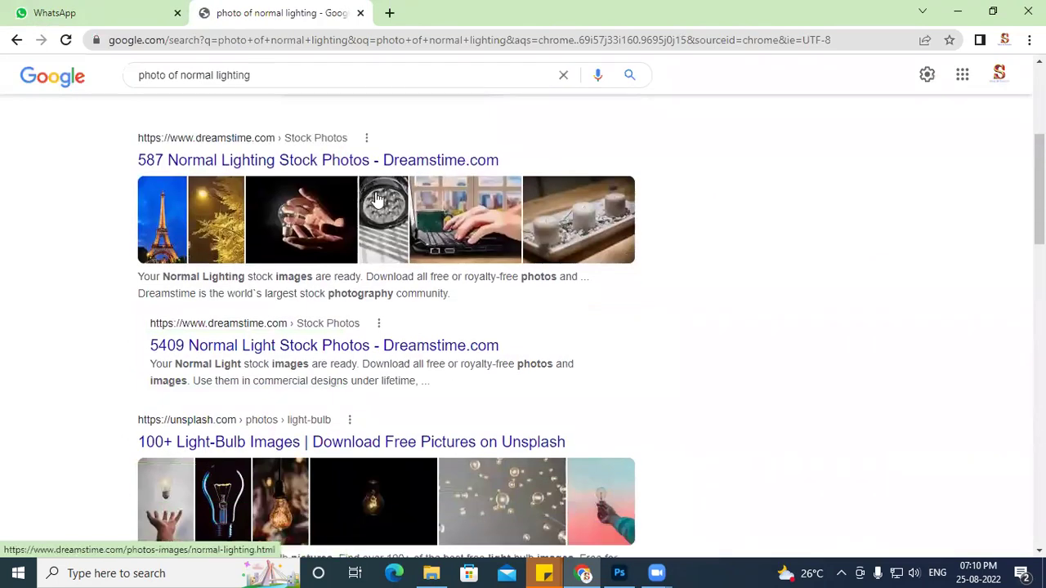
scroll(360, 409, down, 2)
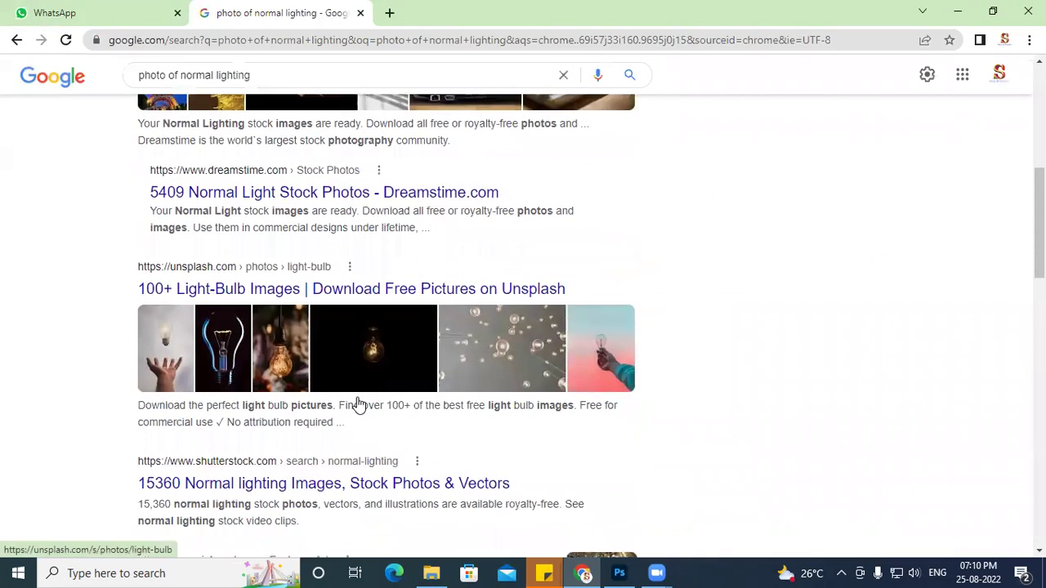
click(167, 378)
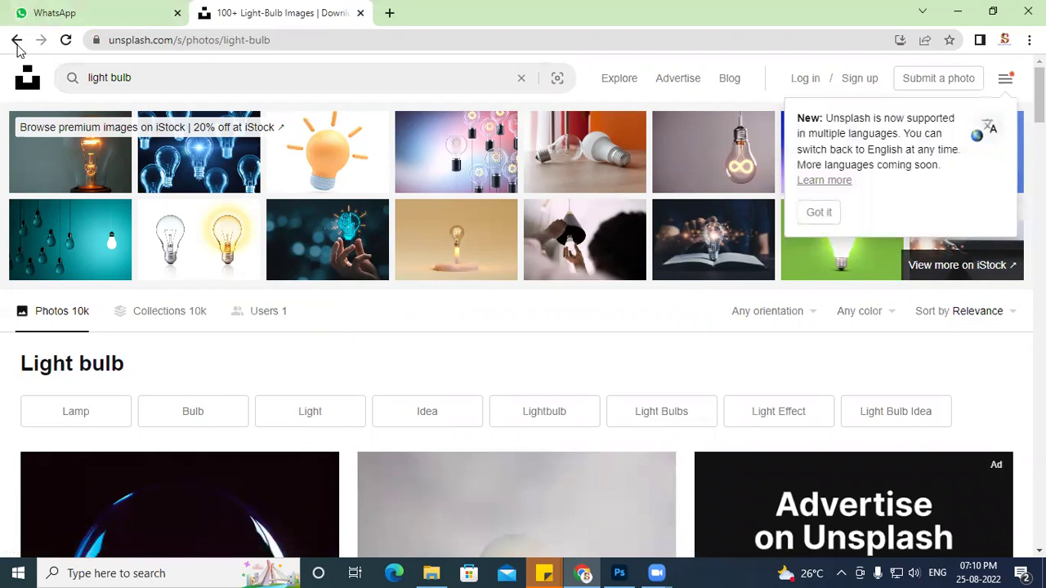
click(16, 40)
scroll(408, 175, up, 5)
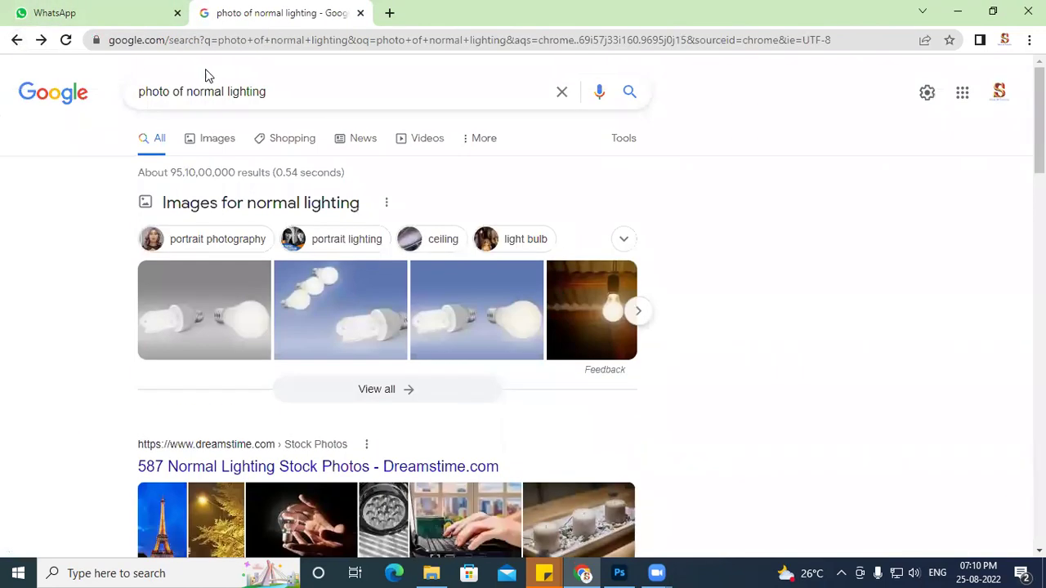
Step: Refine the search to 'photo of normal lighting quality' and show image results only
click(300, 100)
text(quality)
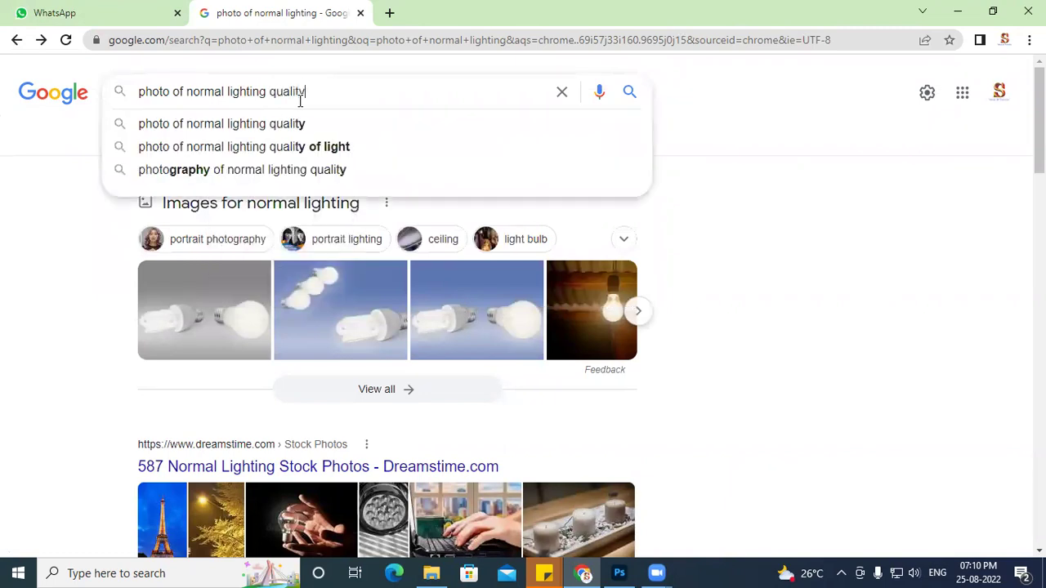
key(Return)
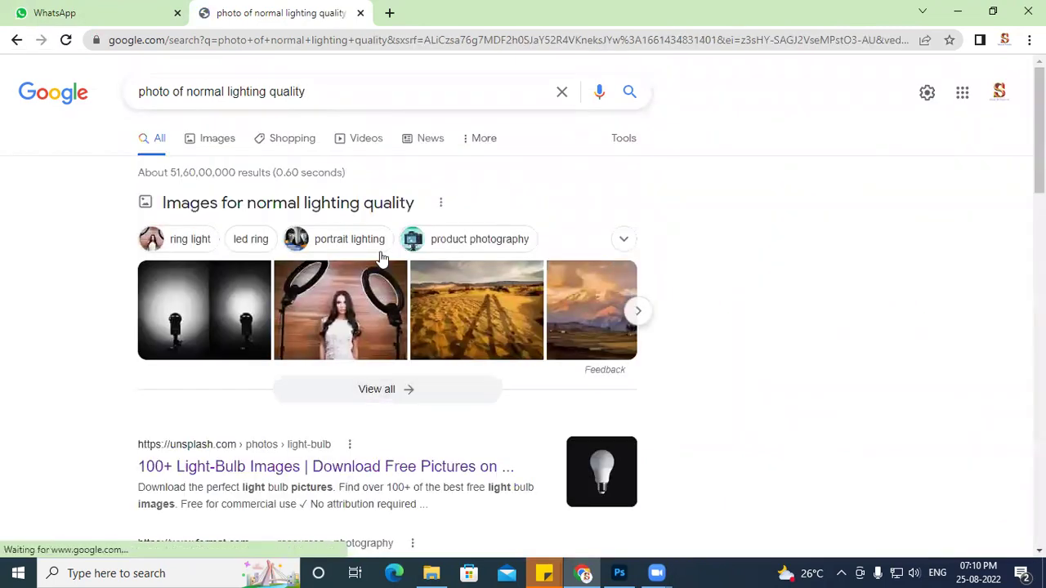
click(215, 141)
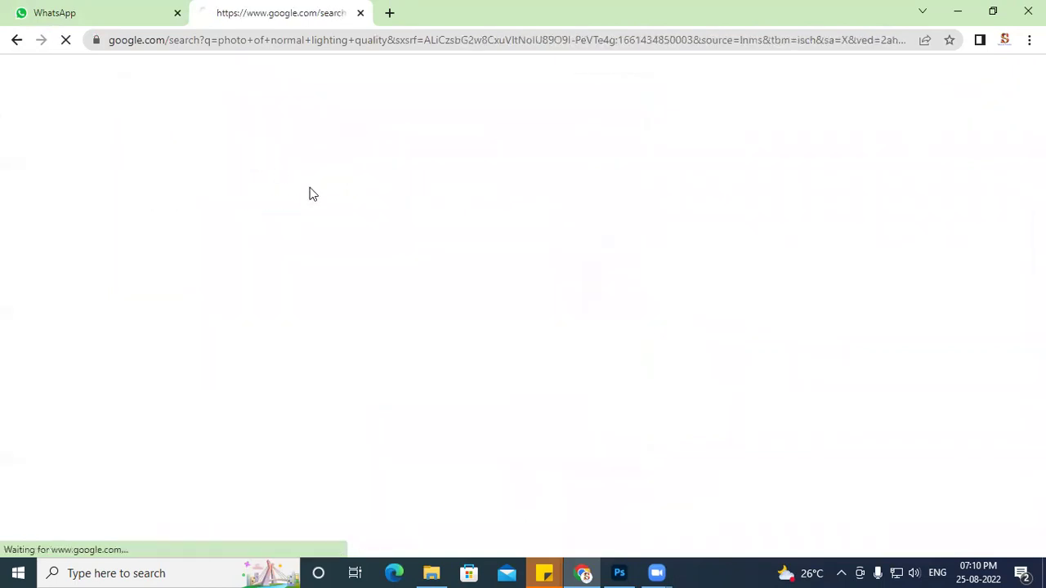
Step: Preview the LED bulb photo with a houseplant and open its related images
scroll(646, 371, down, 1)
scroll(646, 371, down, 4)
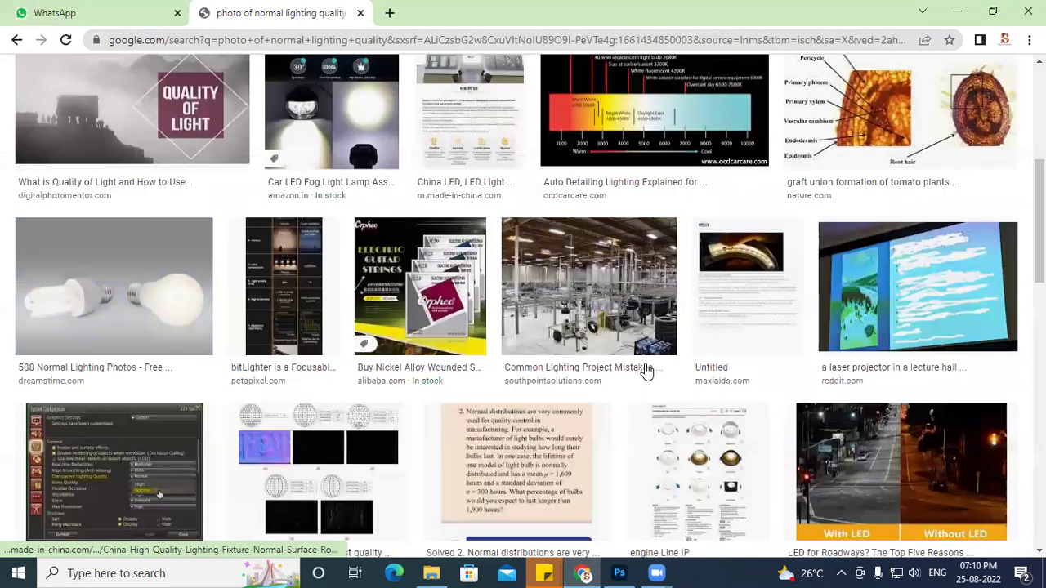
scroll(647, 371, up, 5)
scroll(645, 357, up, 2)
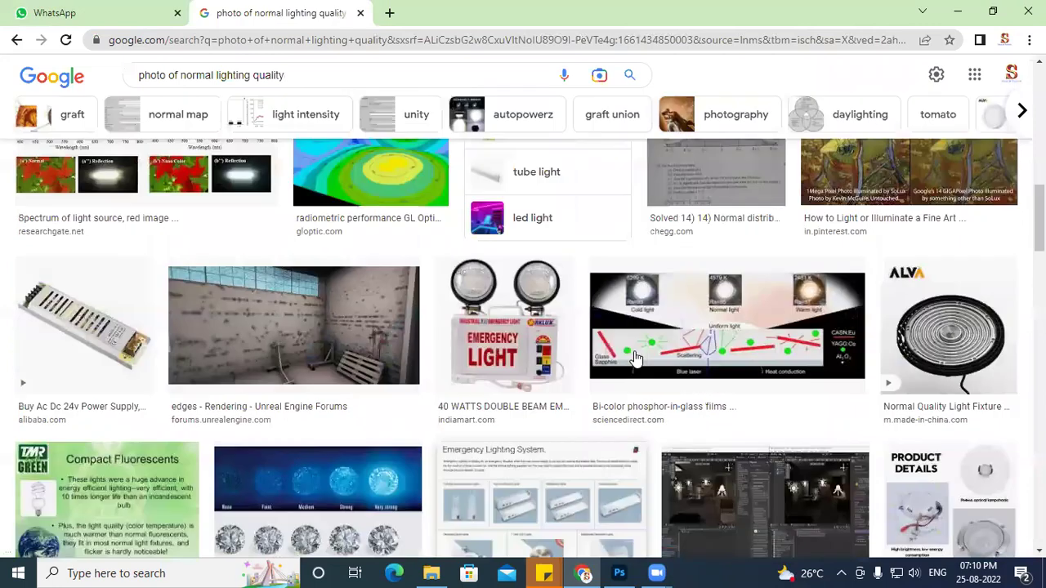
scroll(890, 362, up, 3)
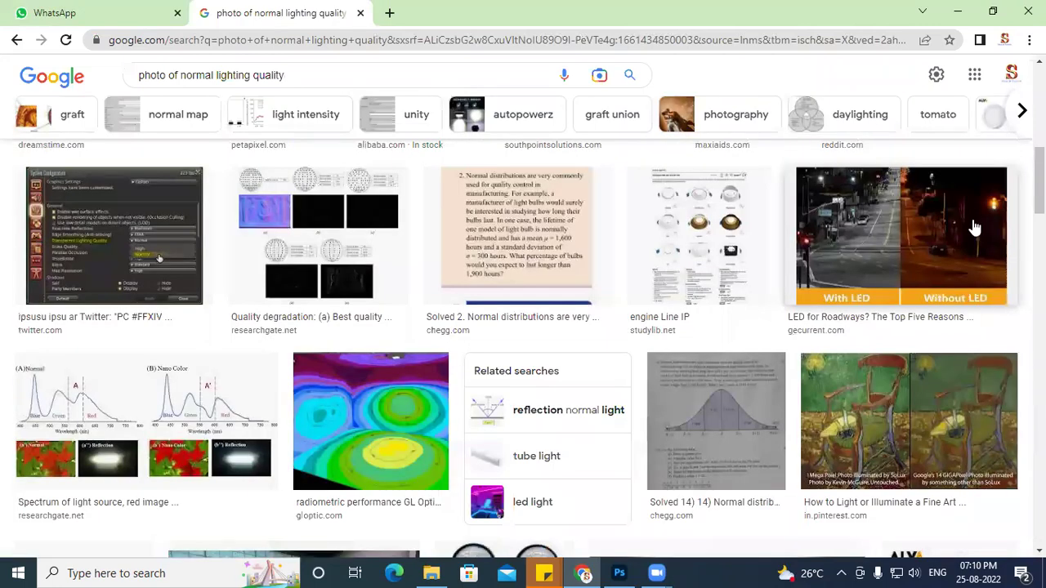
scroll(400, 406, down, 10)
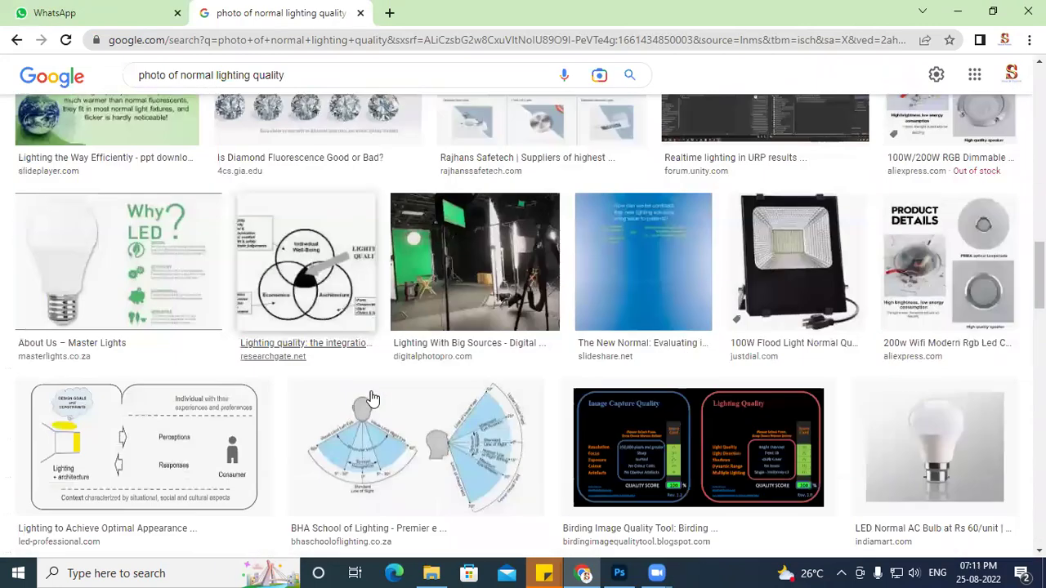
scroll(372, 399, down, 5)
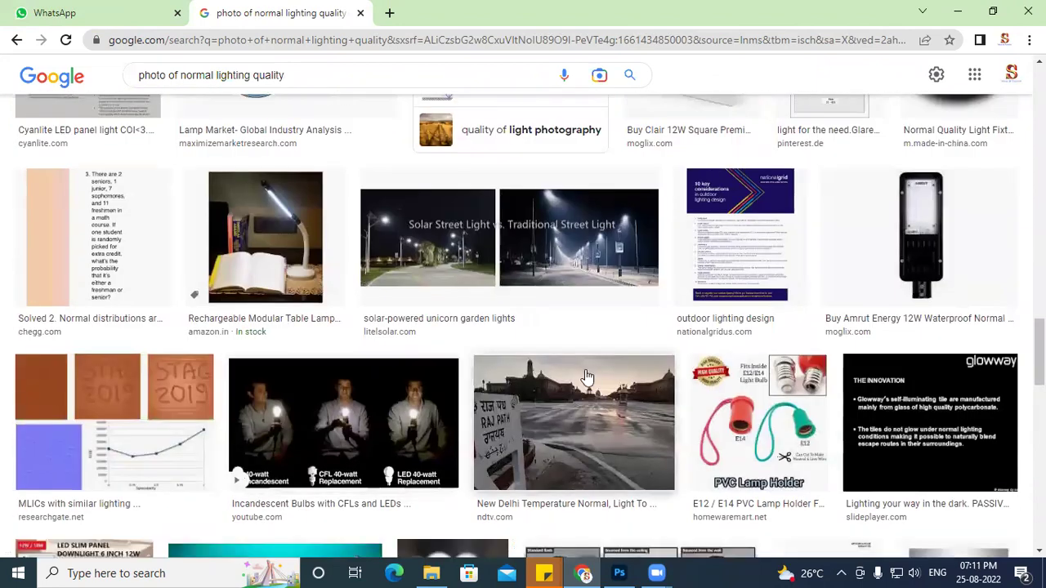
scroll(579, 374, down, 5)
scroll(578, 374, up, 6)
scroll(579, 374, down, 9)
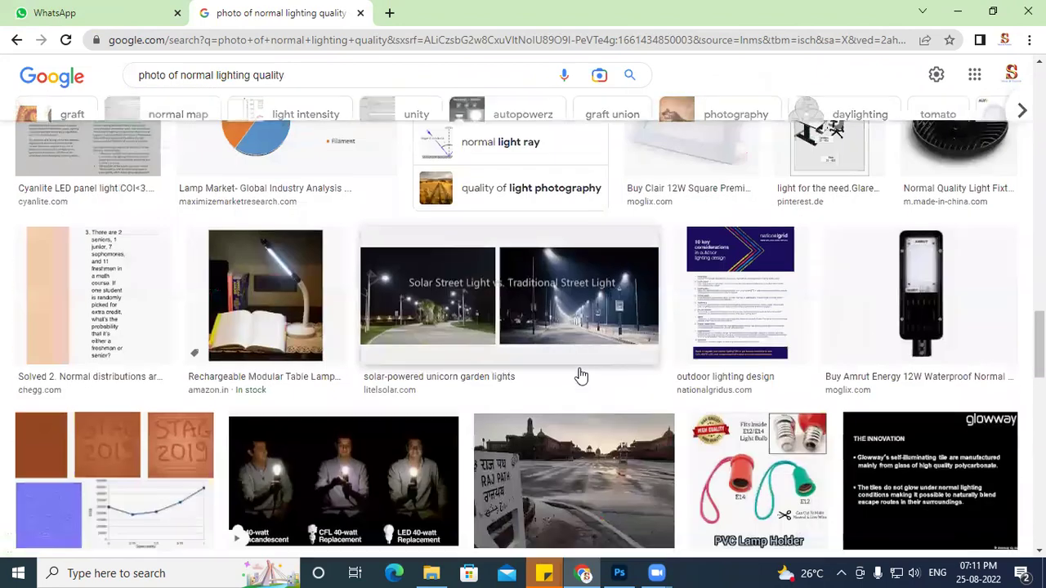
scroll(579, 381, down, 3)
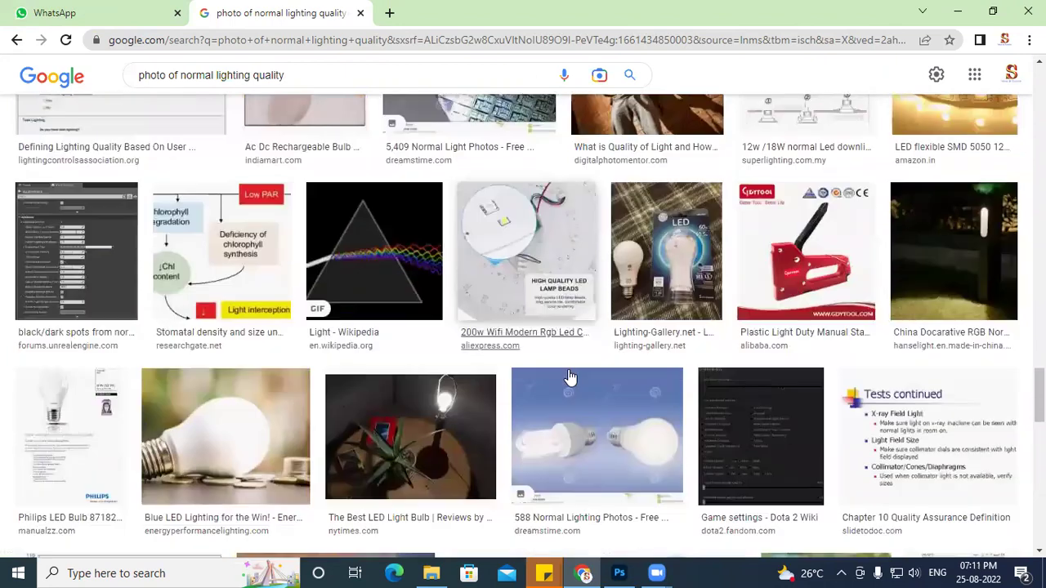
scroll(572, 378, down, 3)
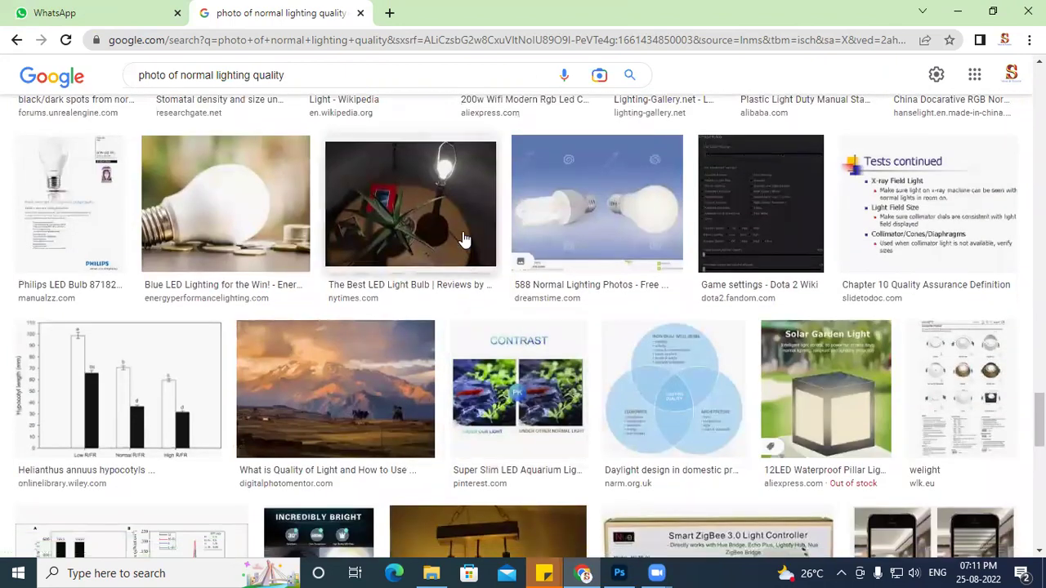
scroll(472, 396, down, 5)
scroll(471, 396, down, 6)
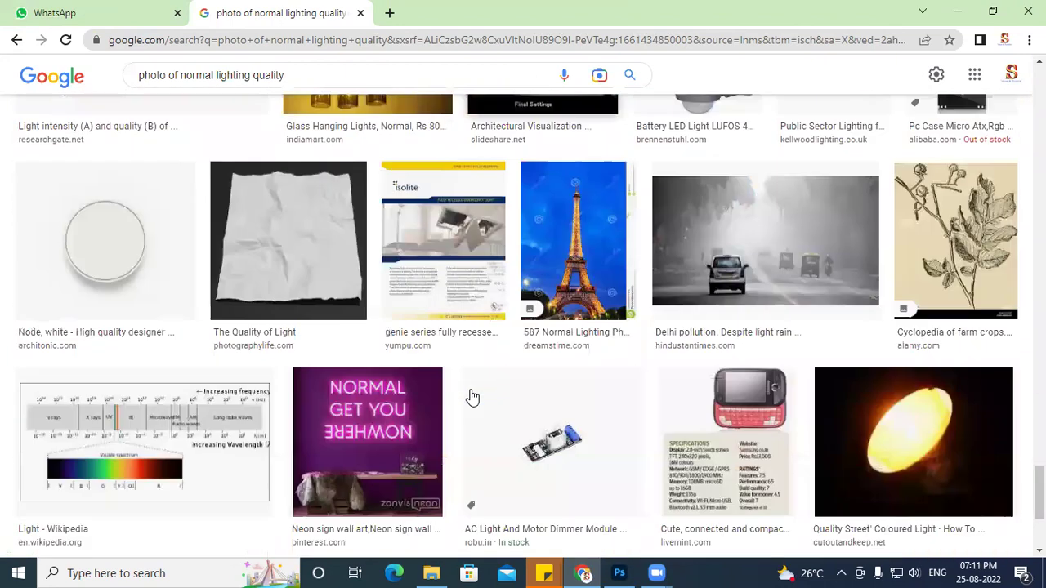
scroll(472, 396, up, 10)
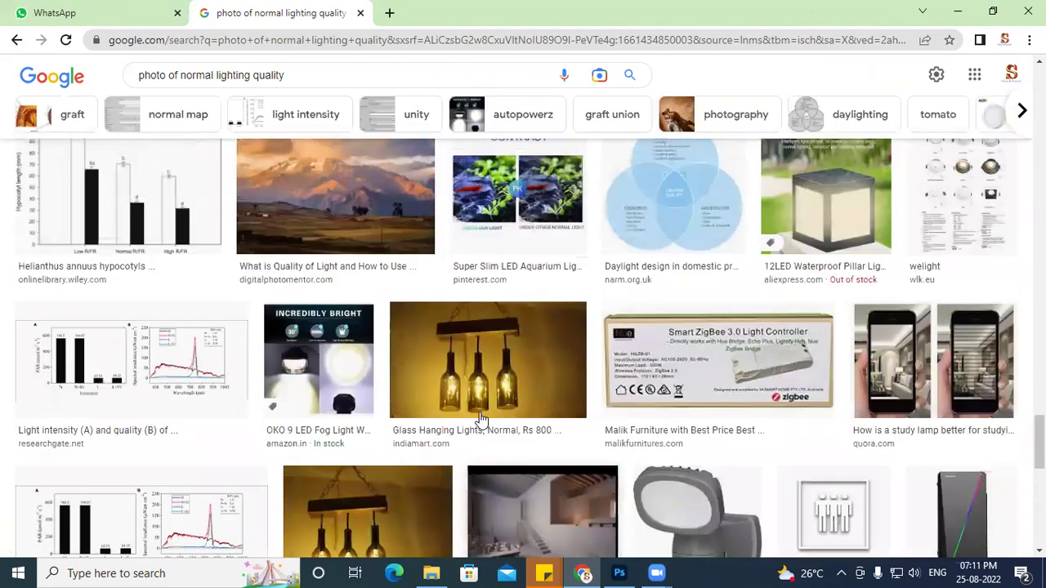
scroll(458, 378, up, 3)
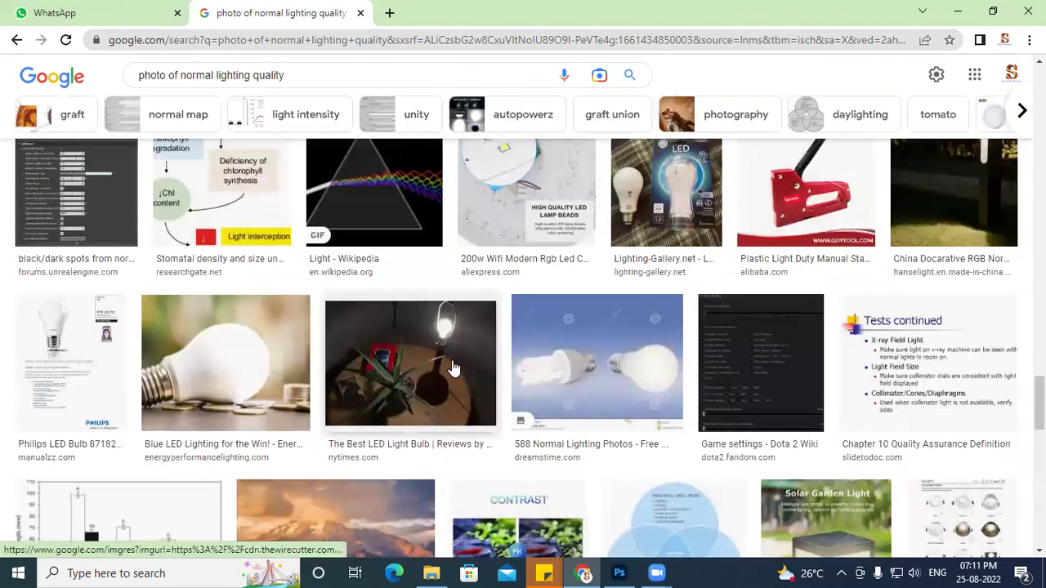
click(458, 379)
scroll(731, 346, down, 5)
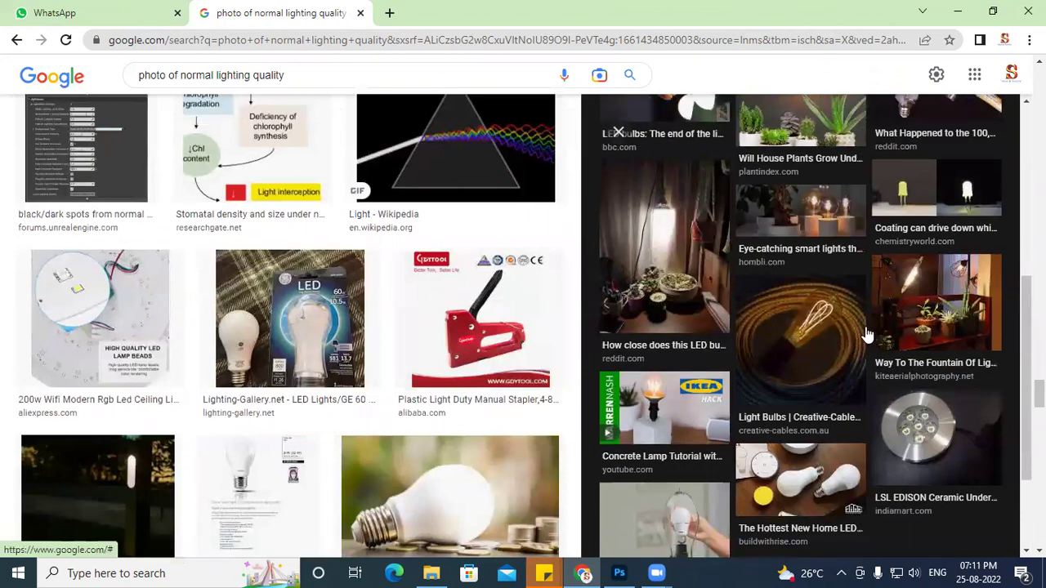
scroll(921, 466, down, 2)
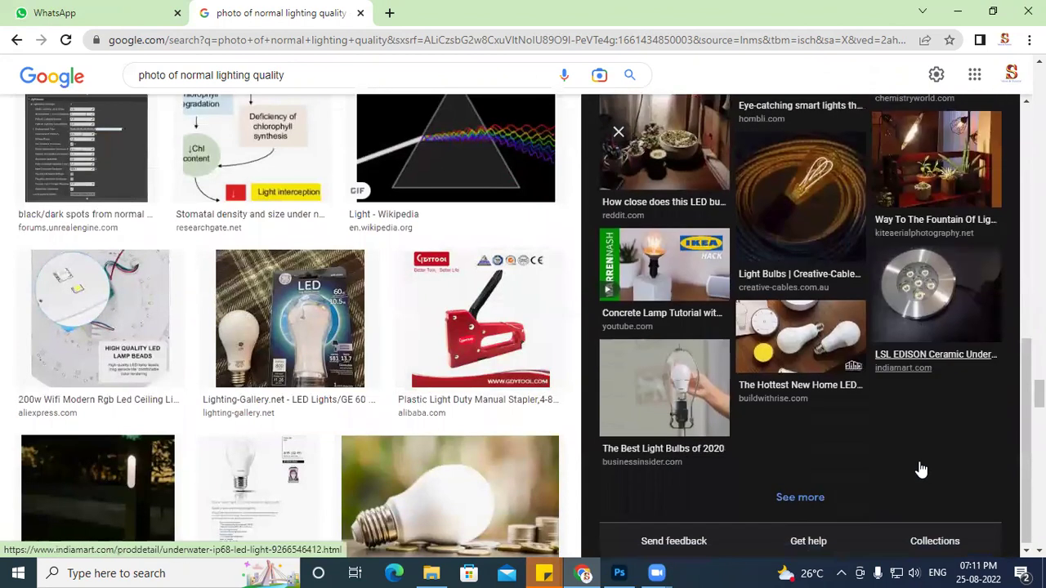
click(800, 495)
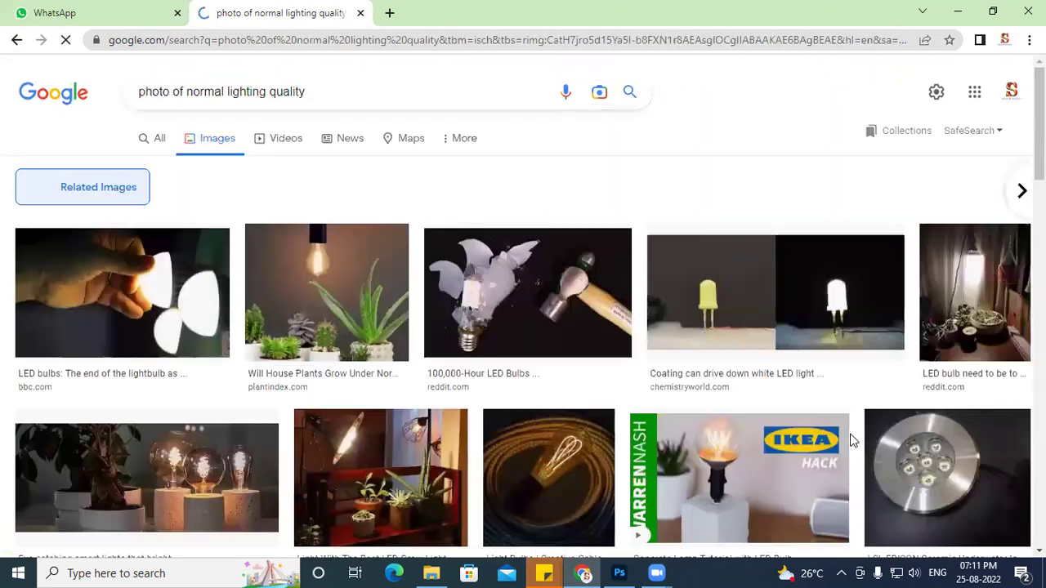
Step: Preview the glowing houseplant image, then switch to the EcoWatch plant lamp image
scroll(813, 403, down, 3)
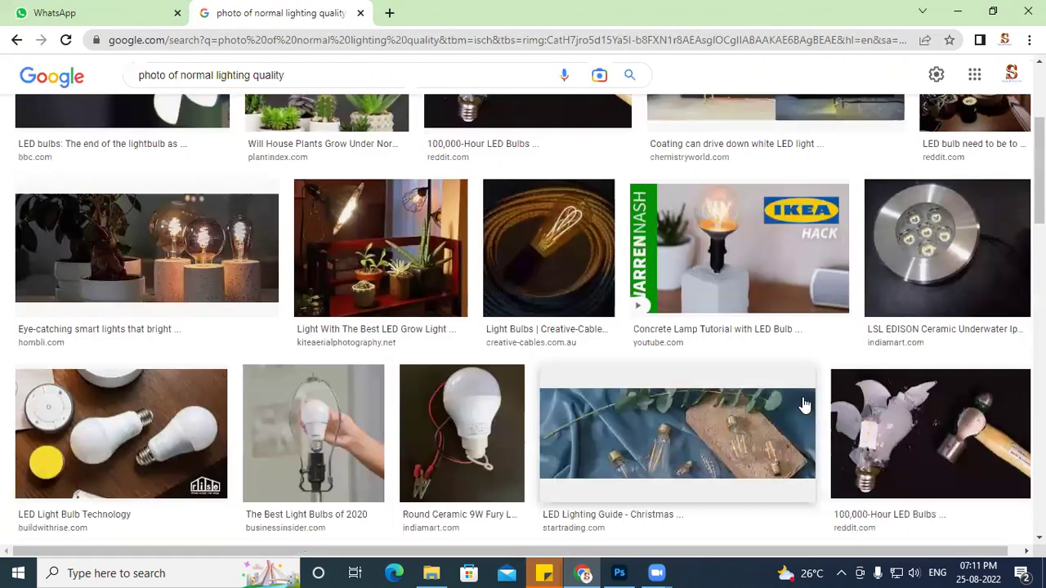
scroll(805, 403, down, 5)
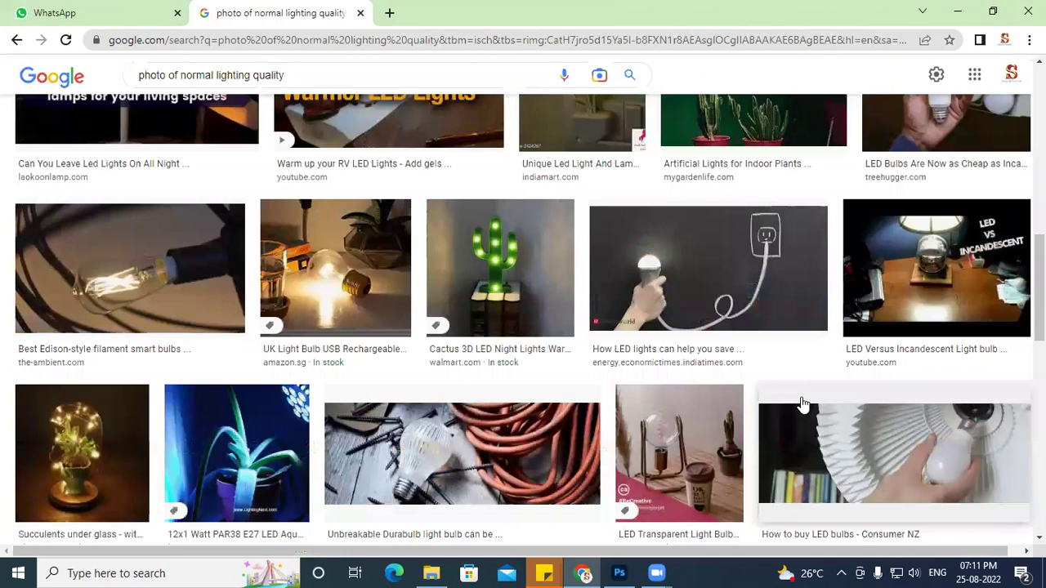
scroll(802, 404, down, 8)
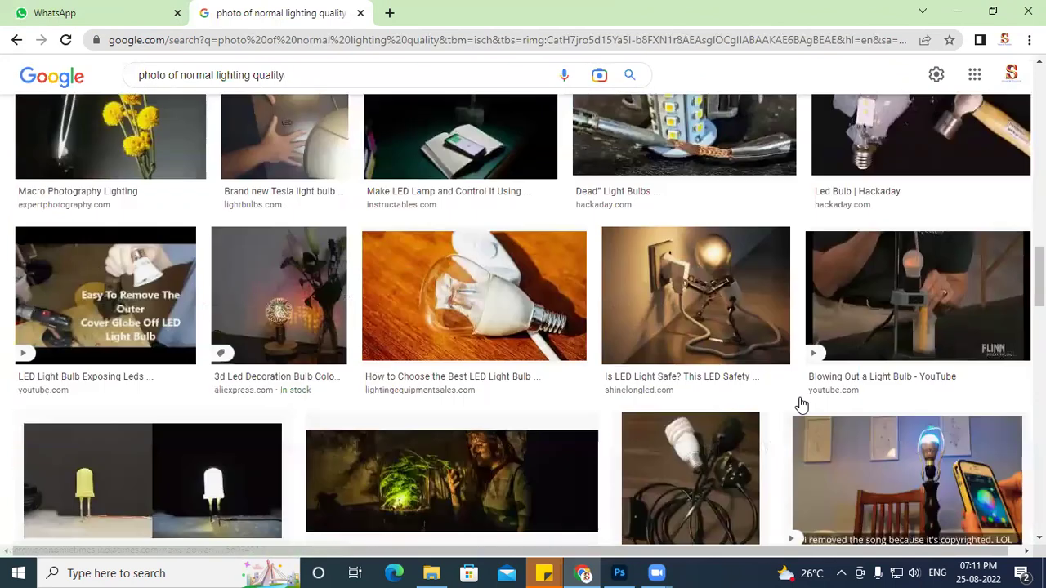
scroll(802, 403, down, 2)
click(513, 370)
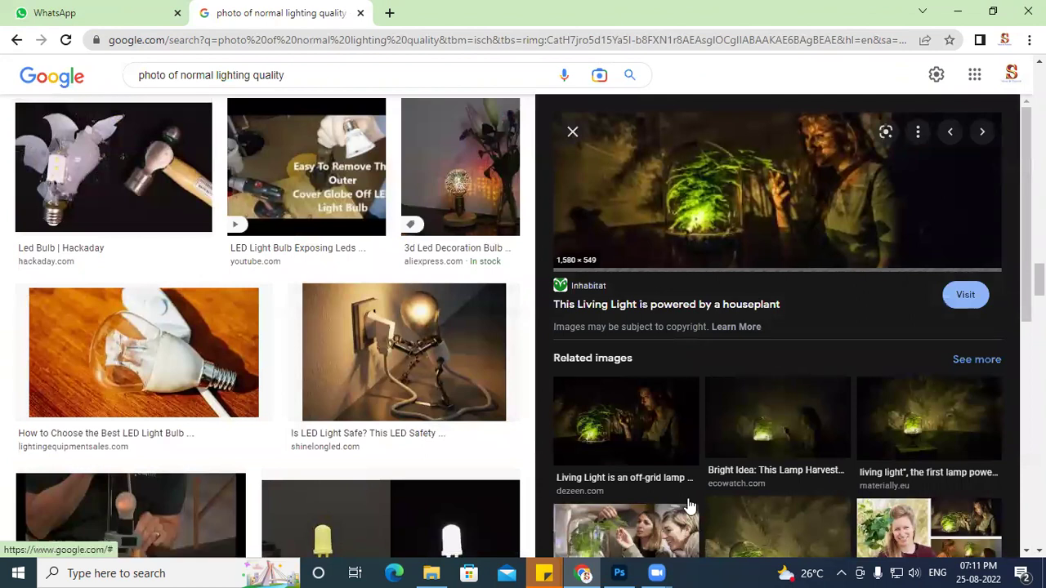
click(813, 425)
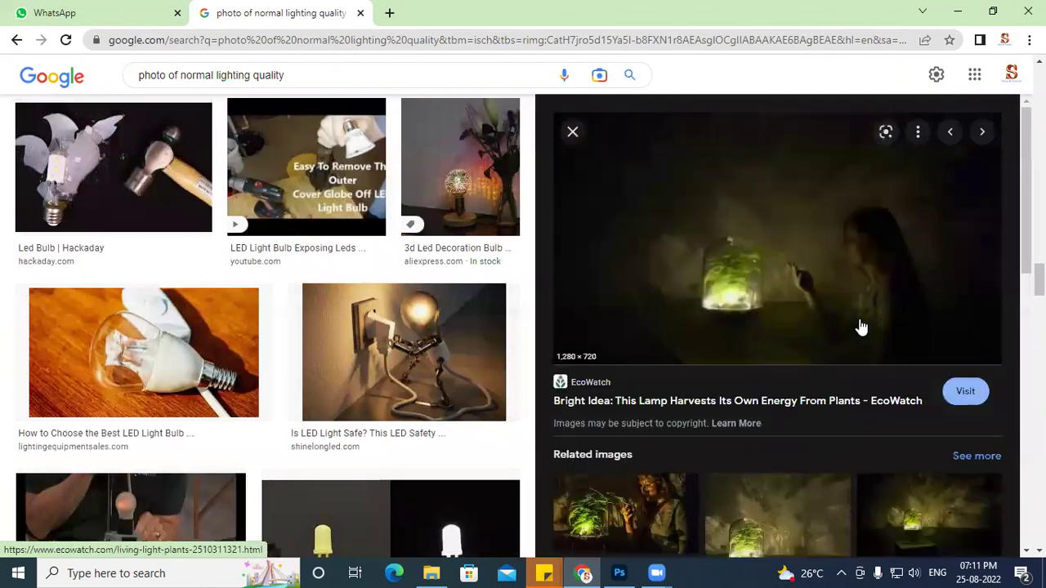
Step: Save the lamp image as maxresdefault (1) in G:\photoshop and show it in its folder
right_click(868, 241)
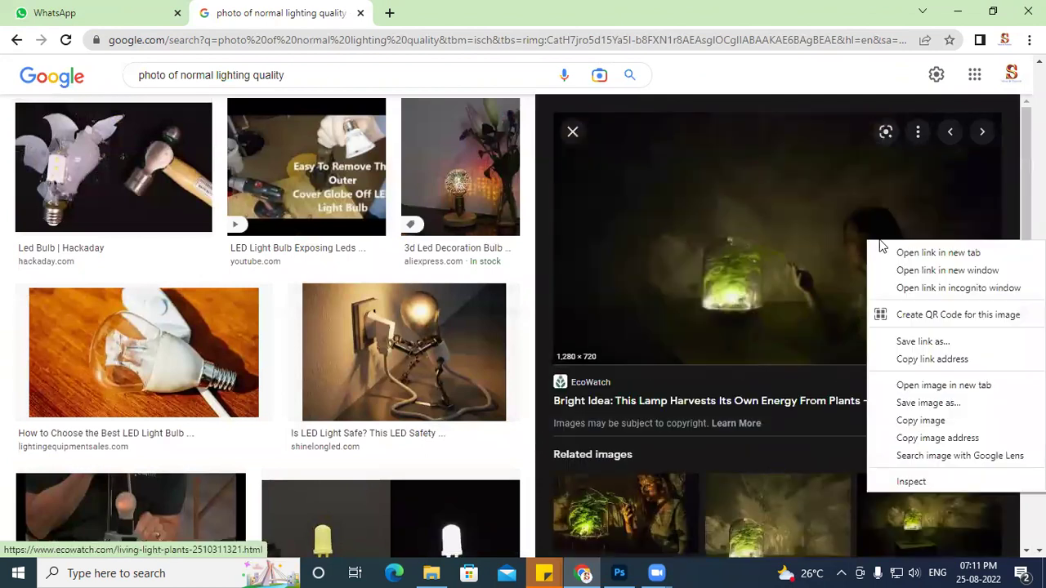
click(926, 404)
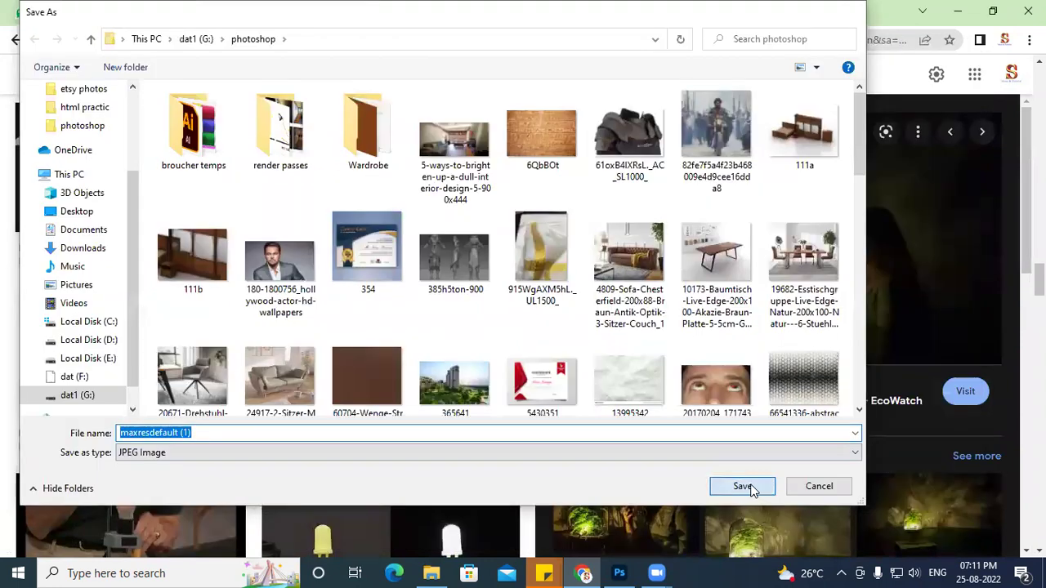
click(751, 488)
right_click(92, 541)
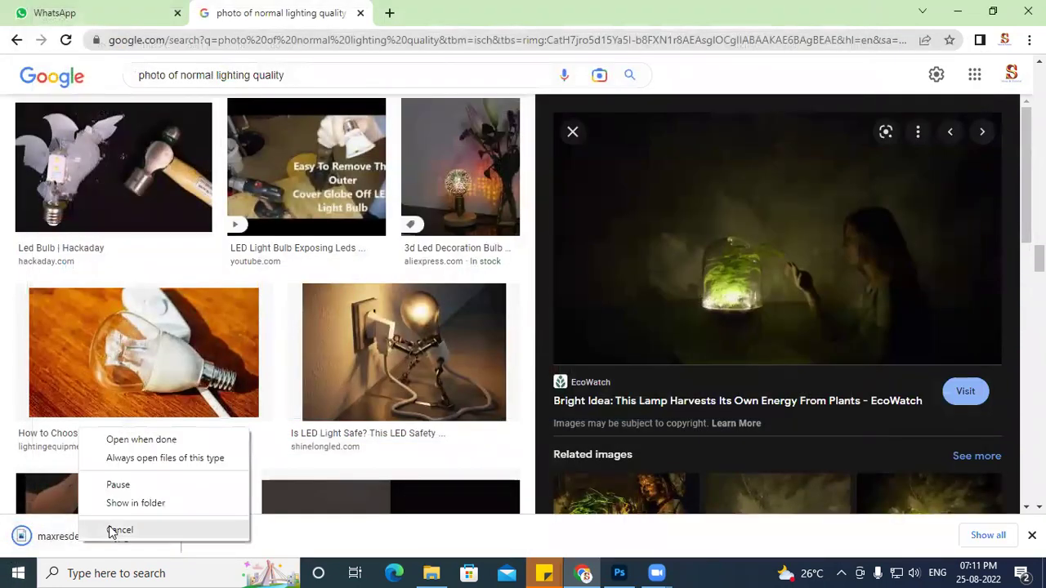
click(121, 502)
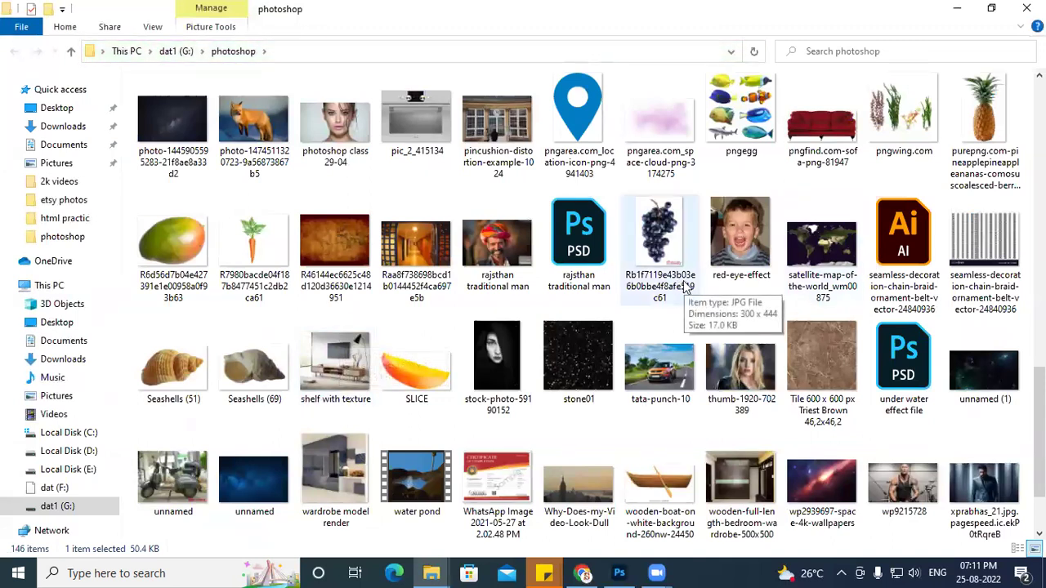
Step: Scroll through the photoshop folder looking for maxresdefault (1)
scroll(685, 286, up, 8)
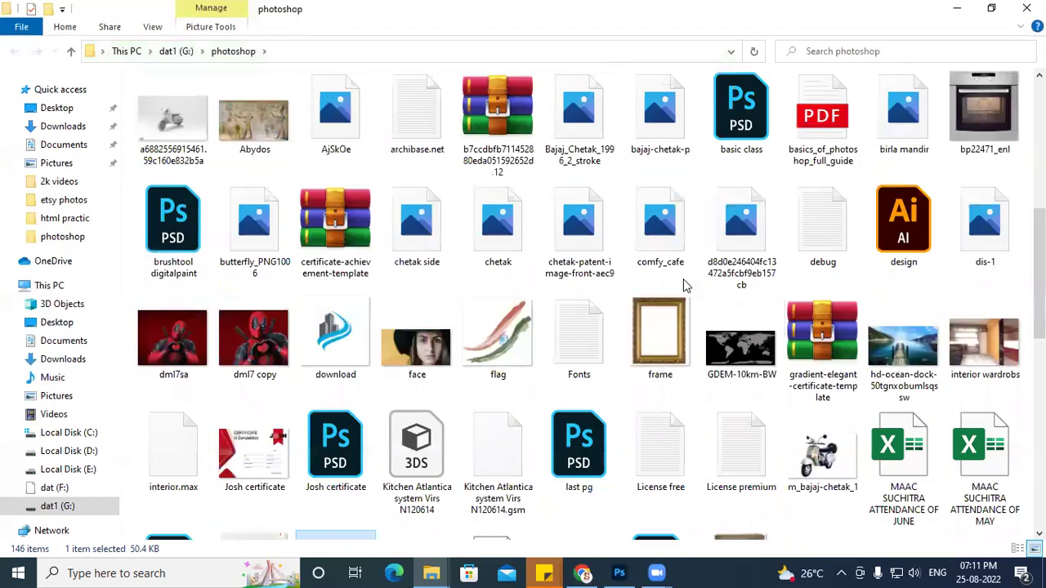
scroll(683, 279, up, 5)
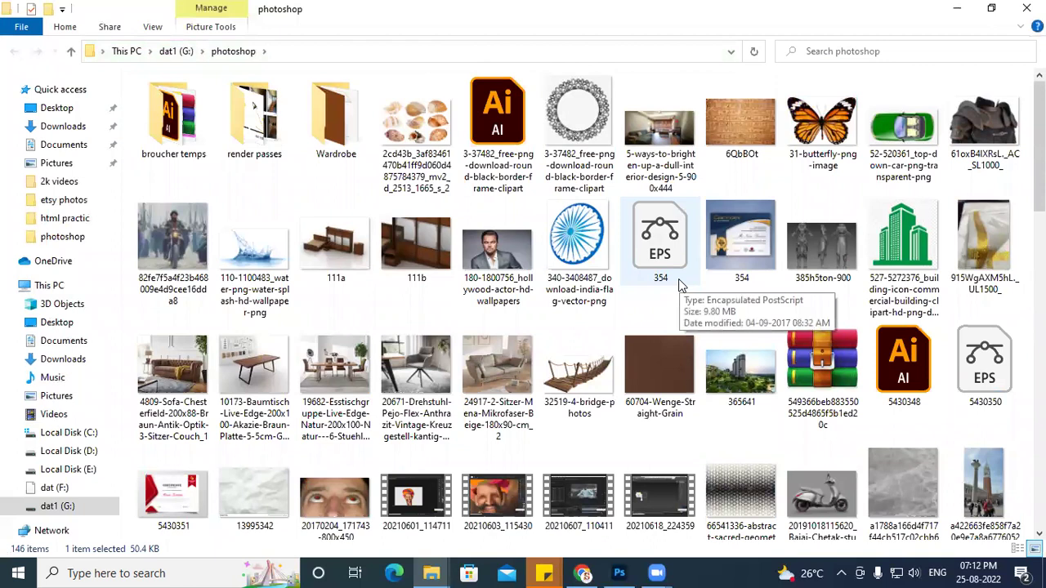
scroll(678, 284, down, 5)
scroll(678, 283, down, 8)
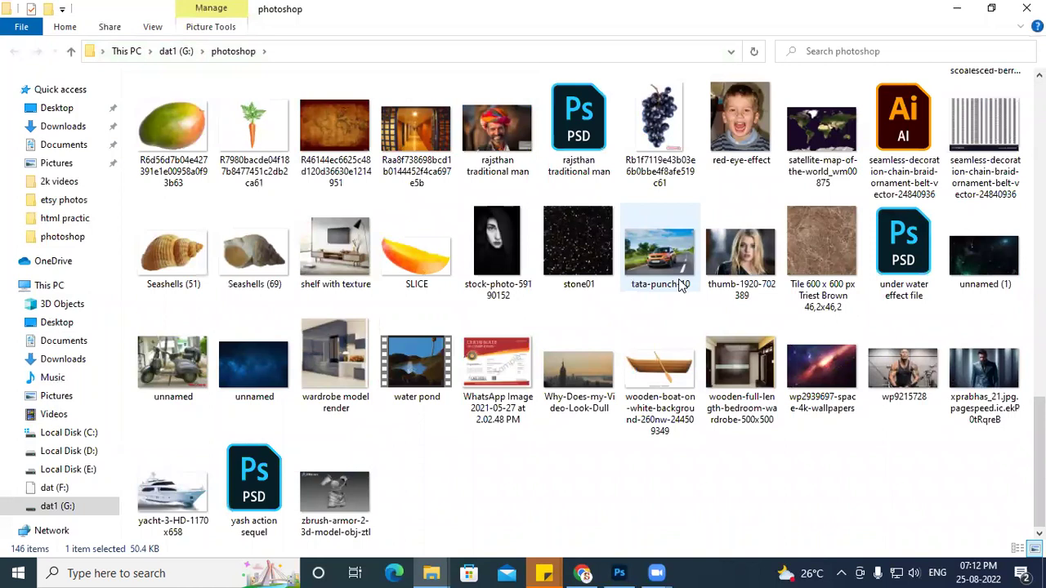
scroll(678, 284, up, 3)
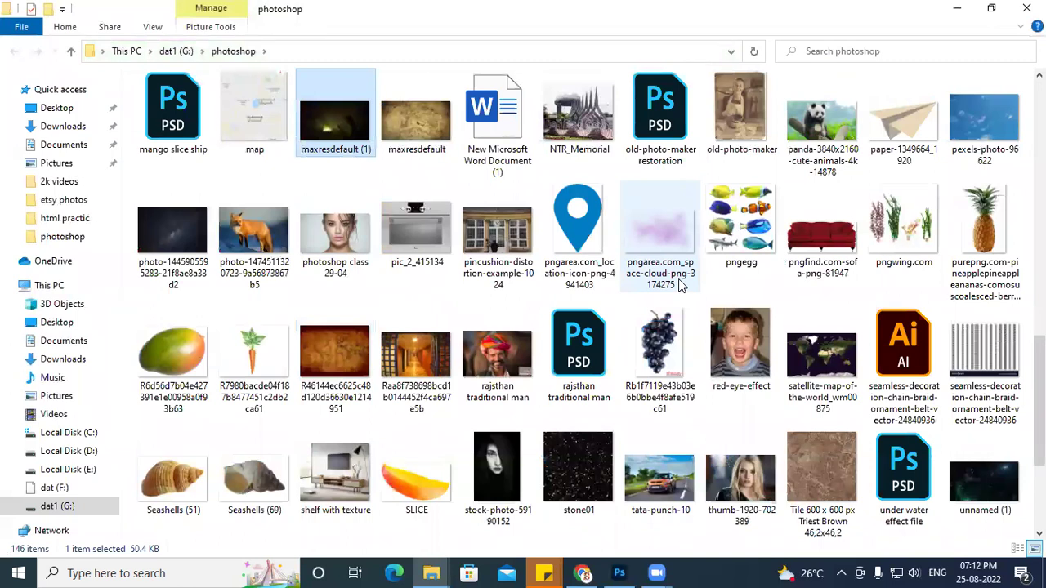
scroll(680, 284, up, 5)
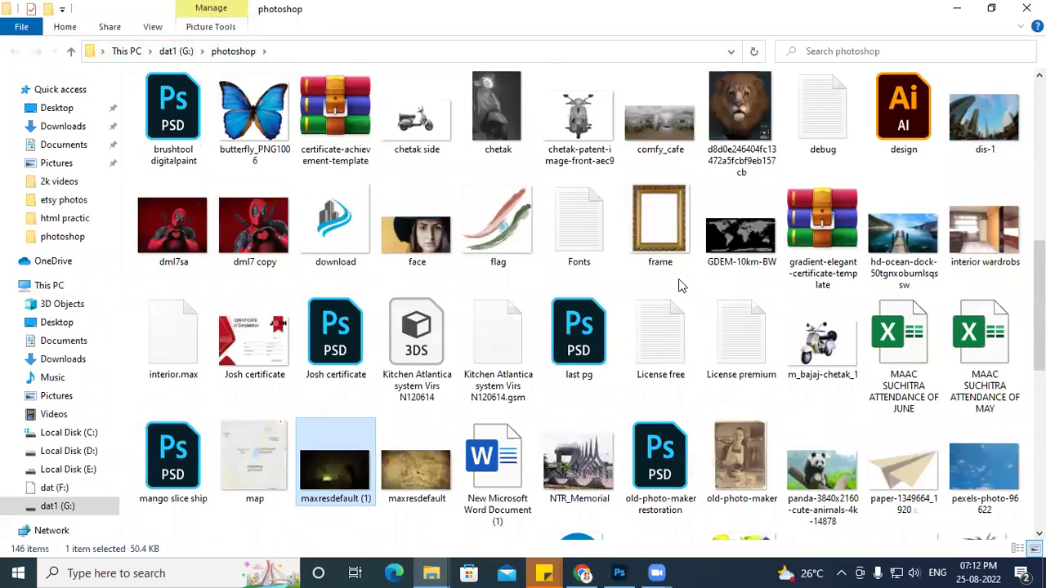
scroll(678, 283, up, 3)
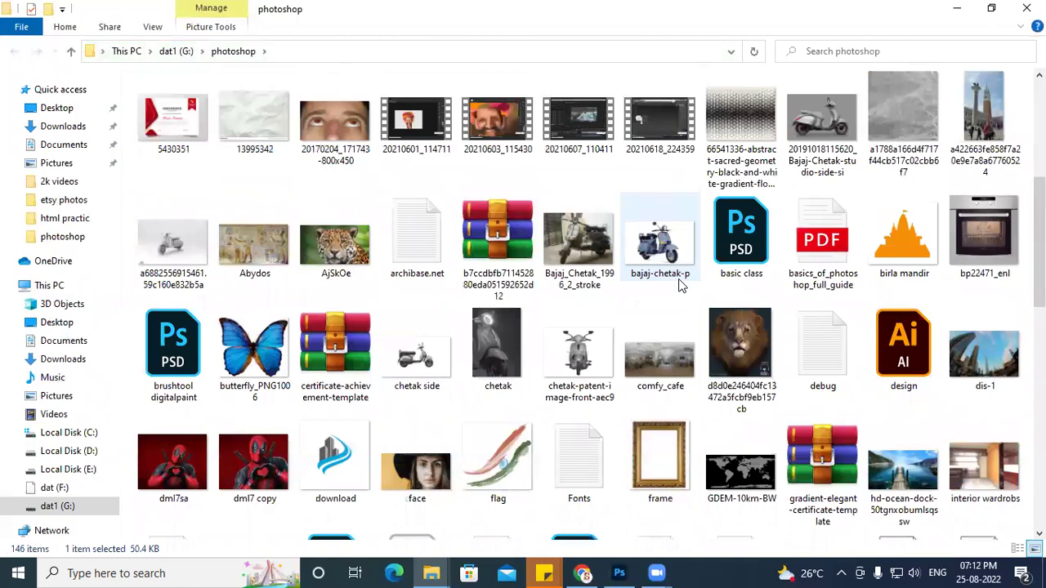
scroll(678, 283, up, 3)
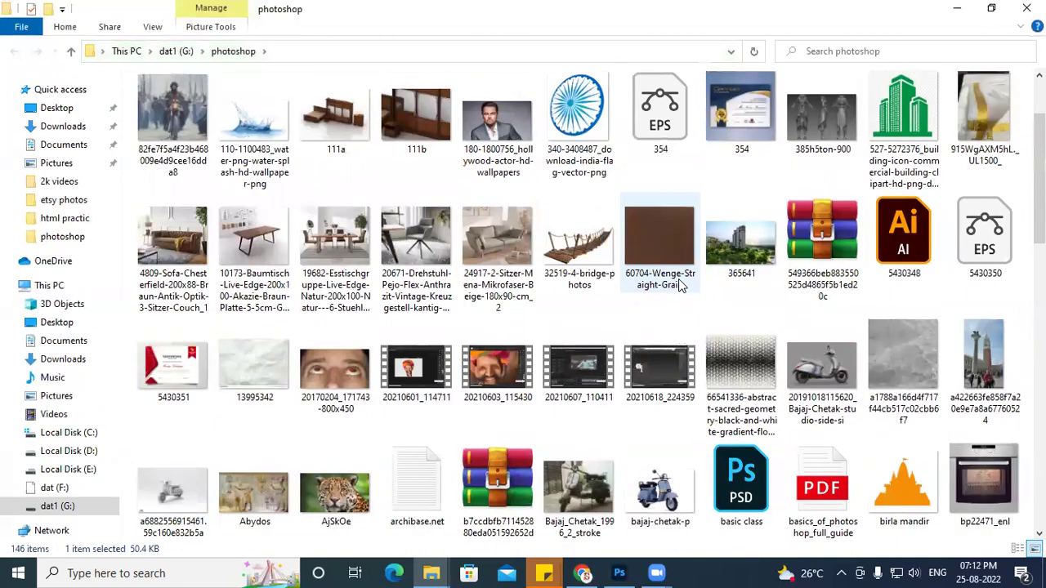
scroll(680, 284, up, 1)
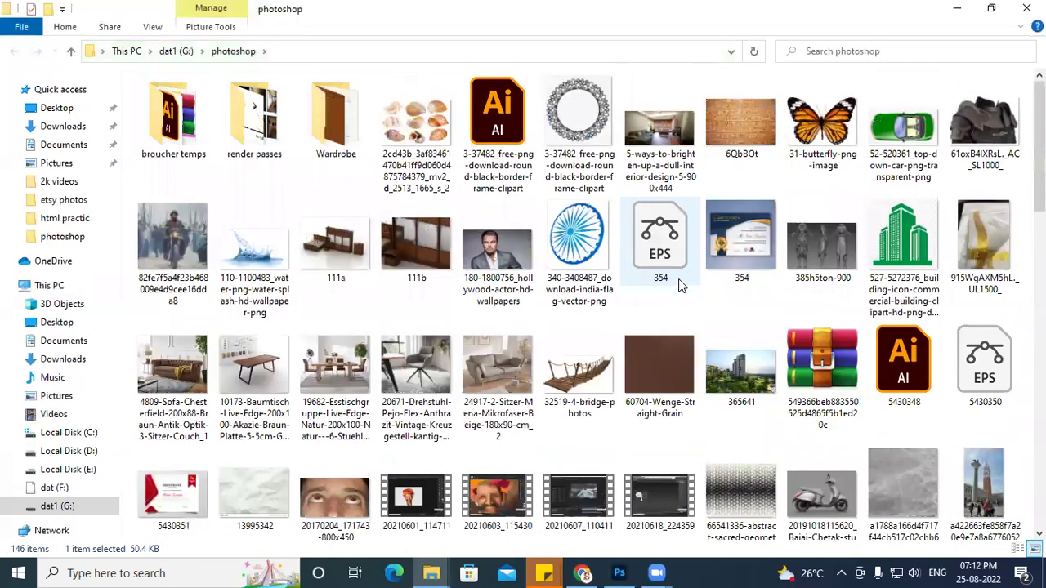
Step: Reveal the download via Chrome's Show in folder and drag it onto Photoshop to open
click(583, 572)
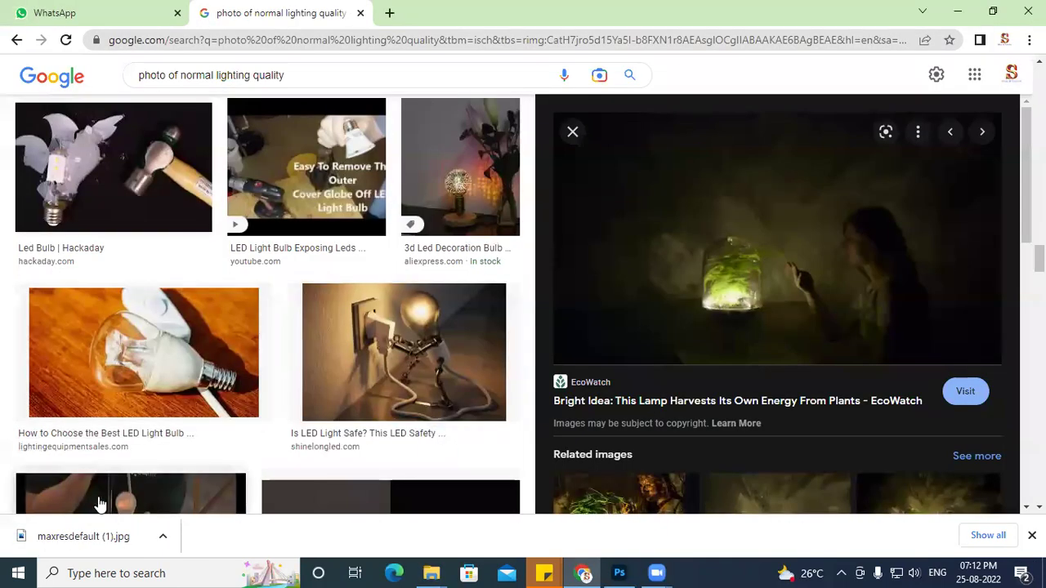
right_click(107, 536)
click(125, 497)
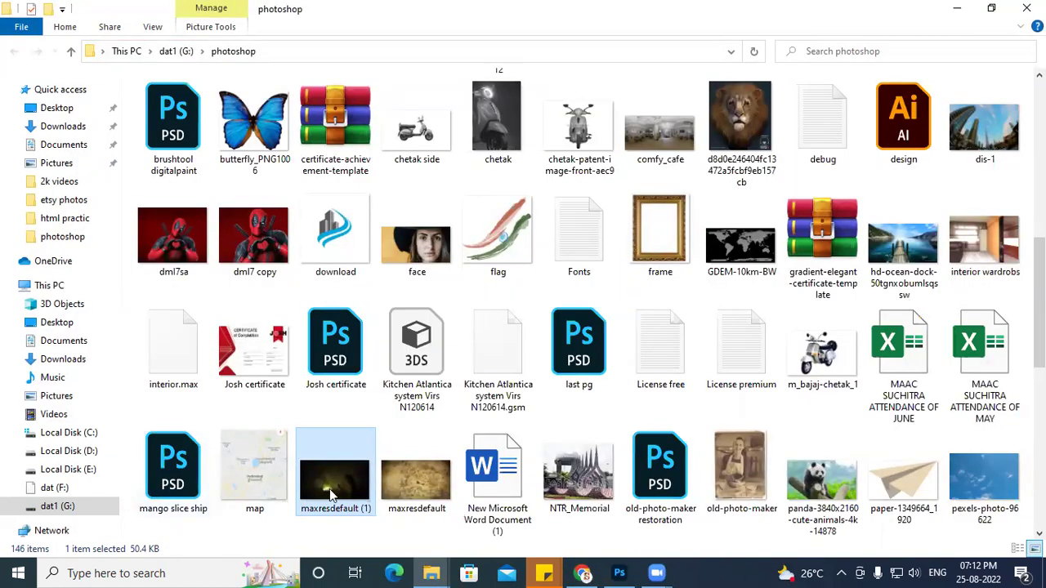
drag(335, 499, 491, 320)
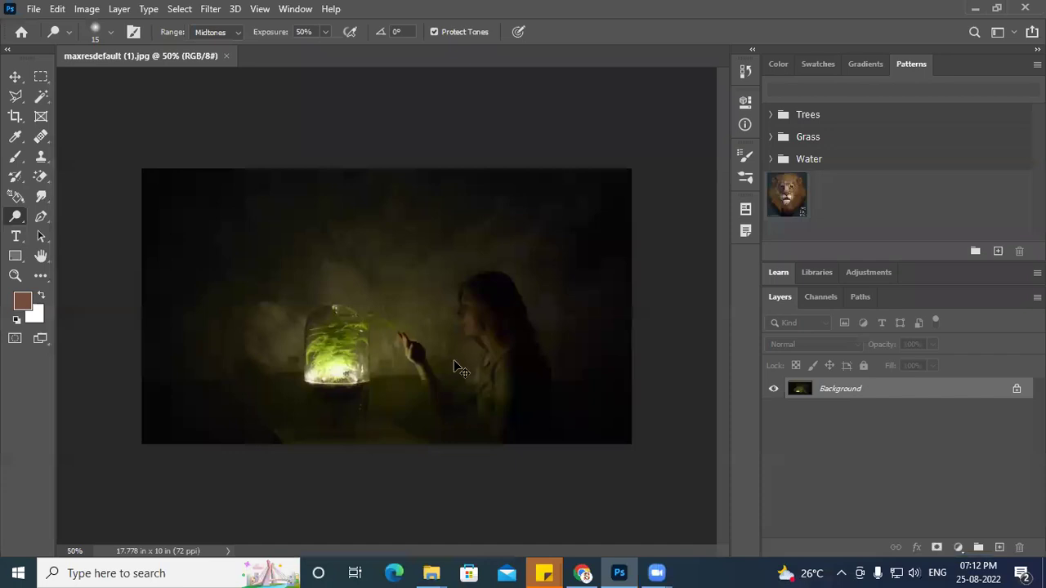
Step: Zoom and pan the canvas until the glowing plant jar on the left is in view
scroll(496, 361, up, 3)
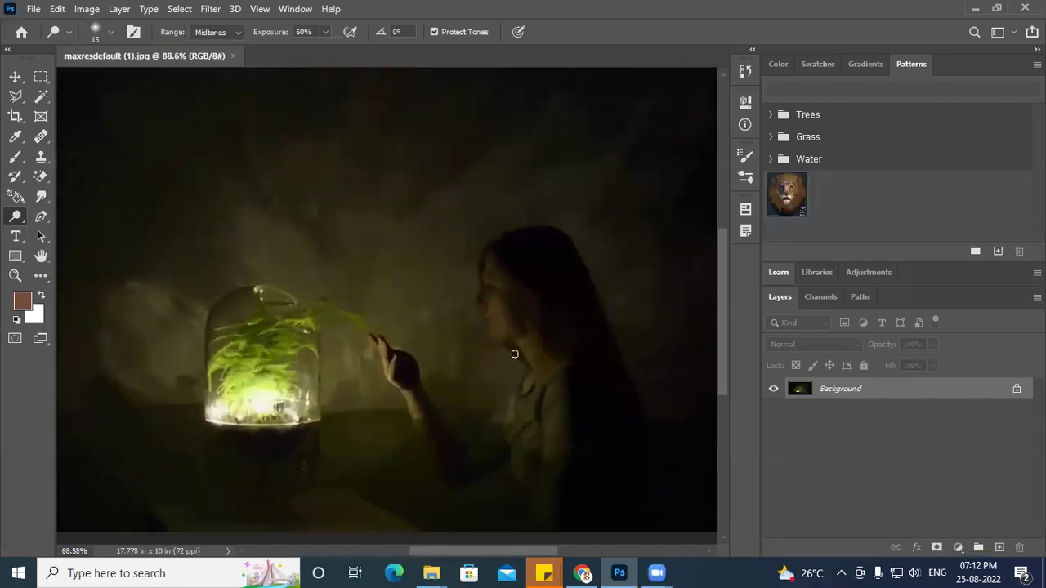
scroll(262, 344, down, 2)
scroll(310, 386, up, 4)
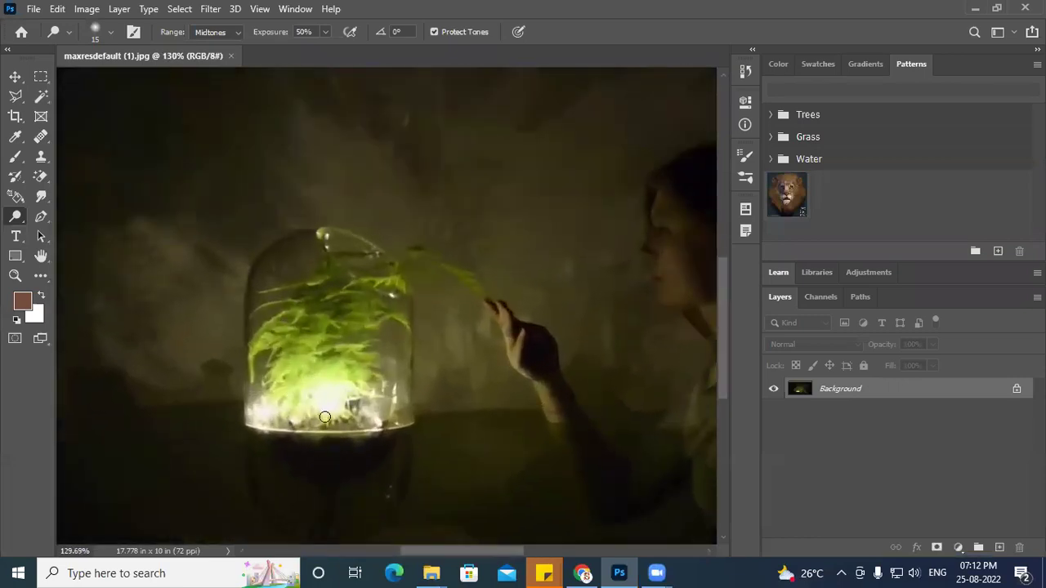
scroll(310, 389, down, 5)
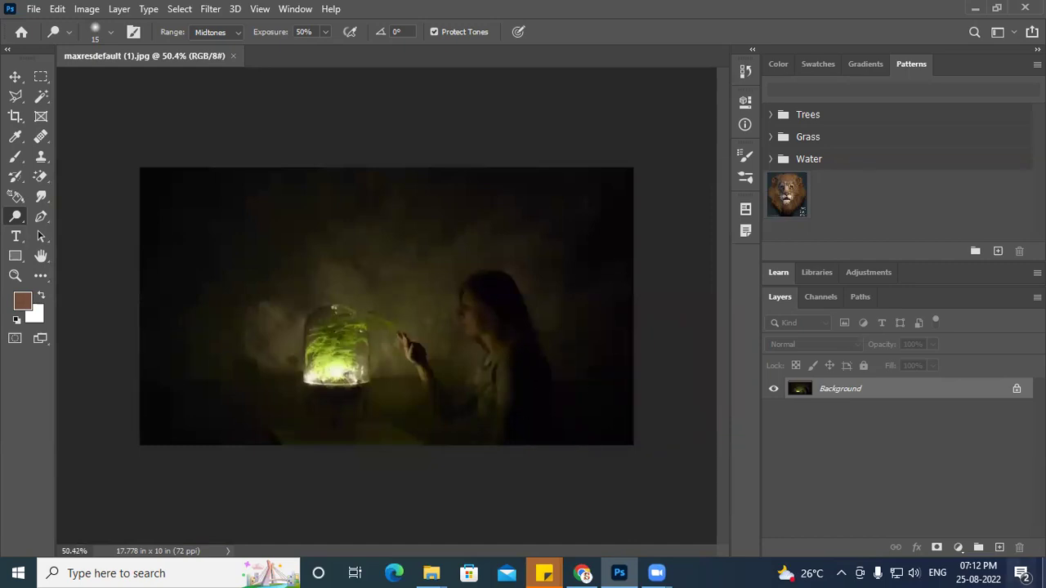
scroll(536, 408, up, 6)
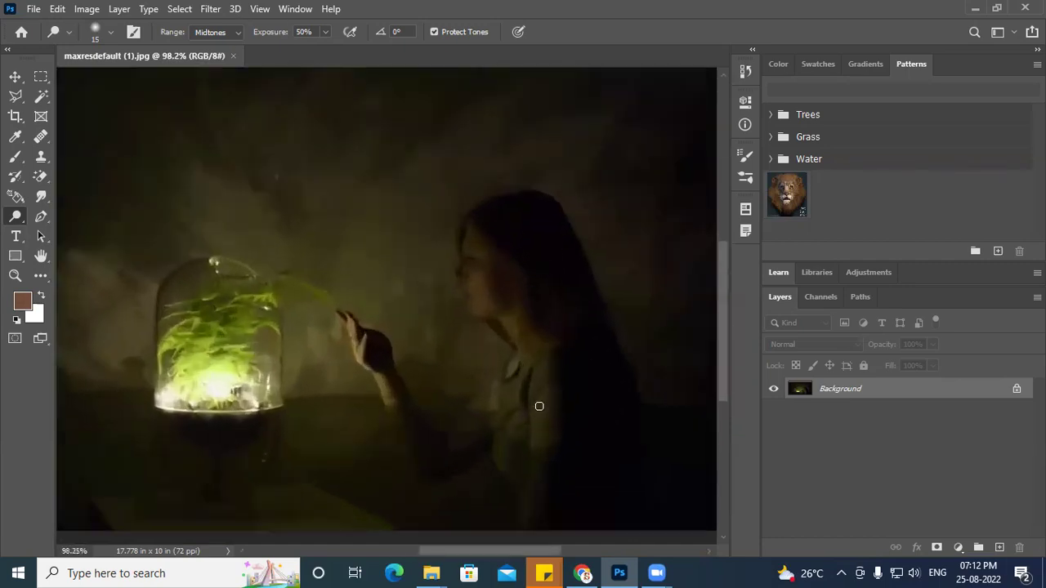
drag(527, 308, 544, 271)
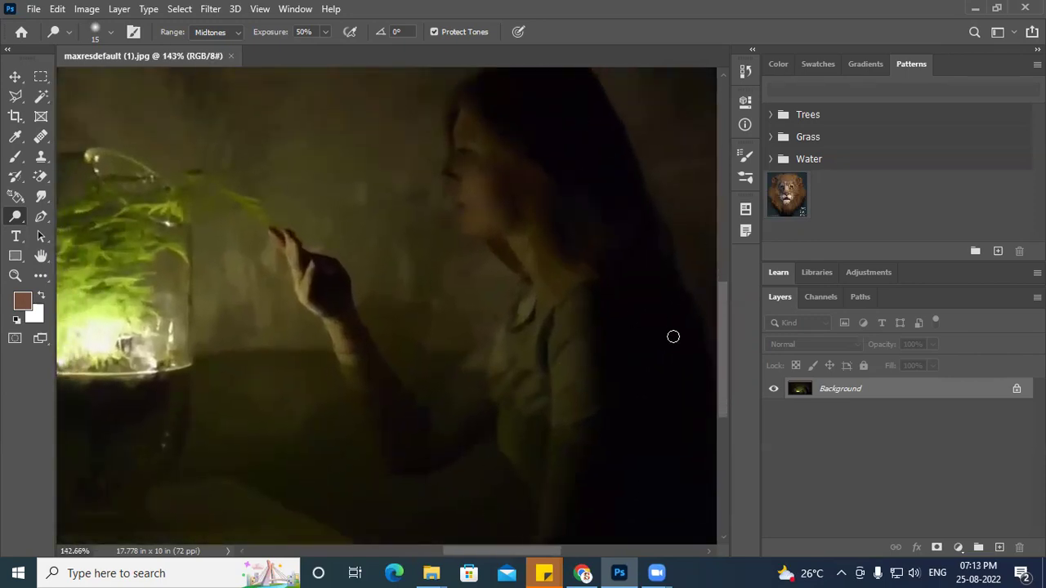
drag(673, 337, 543, 394)
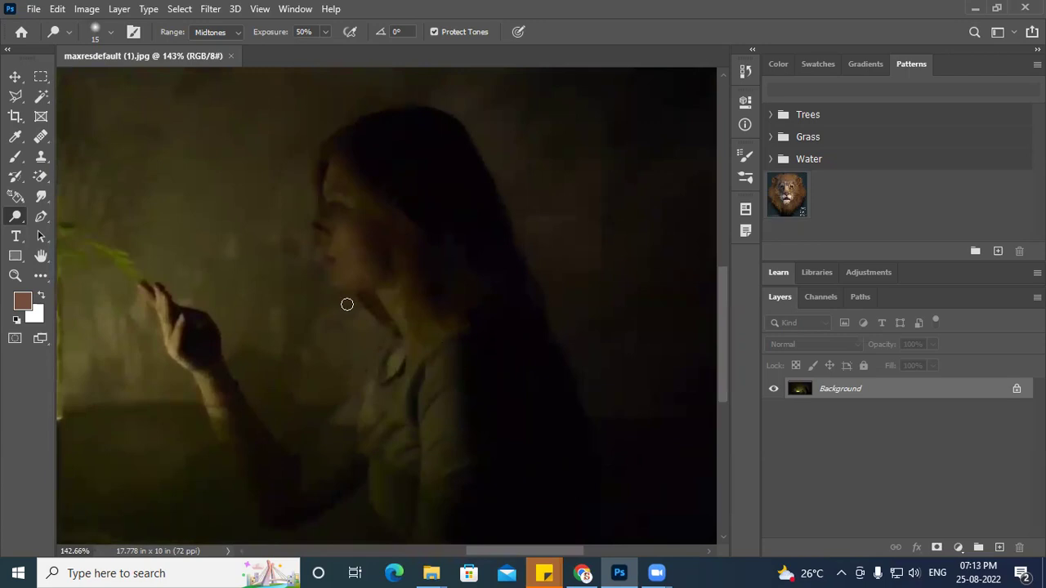
drag(433, 427, 644, 401)
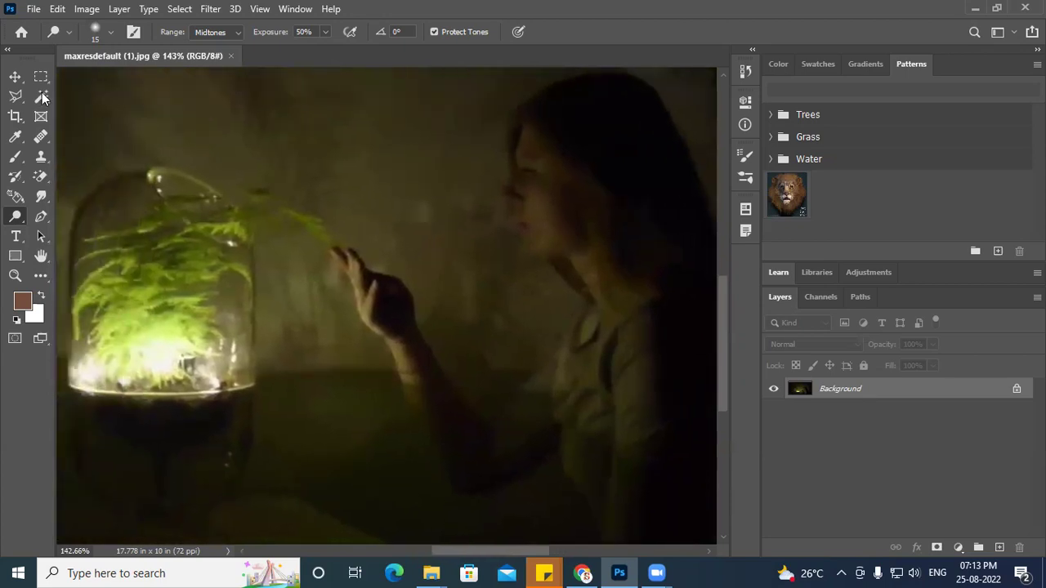
Step: Glance at Image > Adjustments, then select the Dodge Tool and open its Range list
click(87, 9)
mouse_move(210, 54)
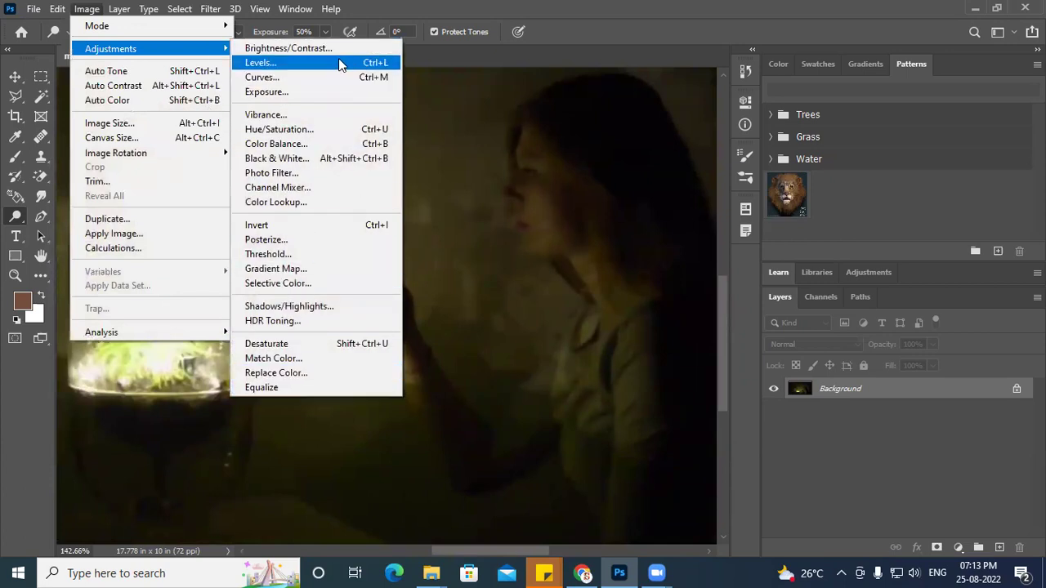
click(651, 6)
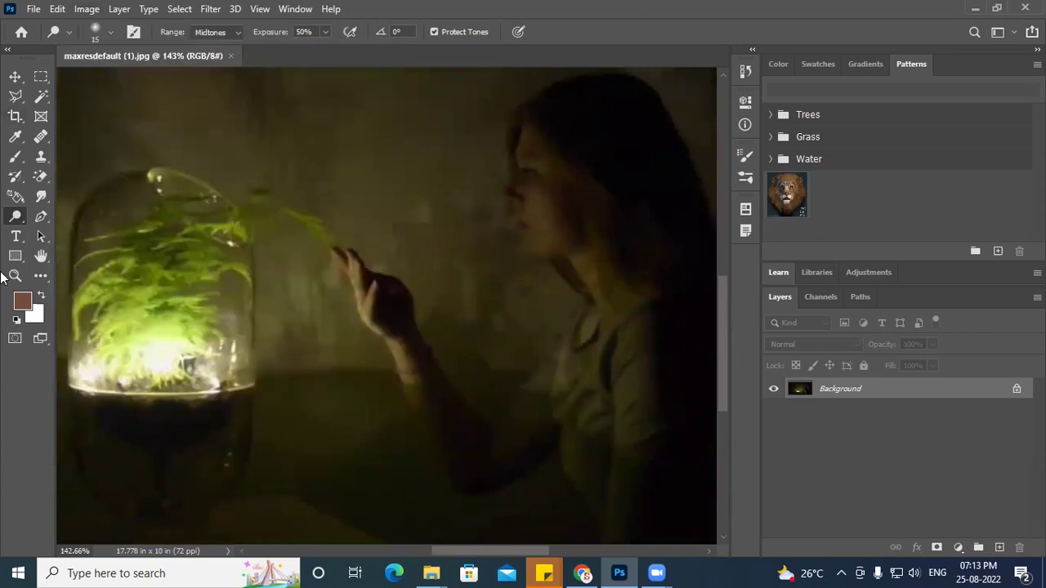
right_click(16, 216)
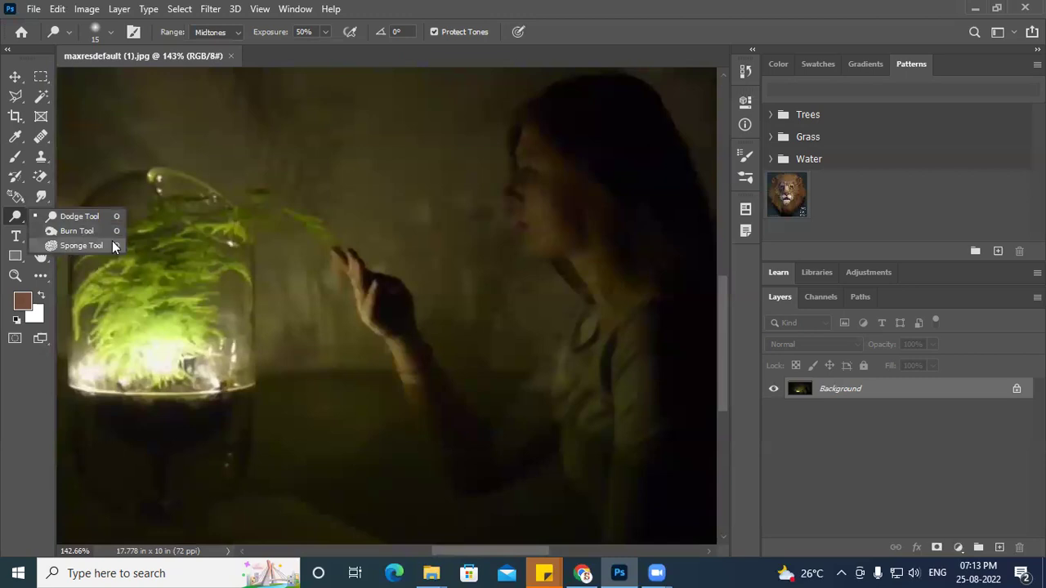
click(87, 219)
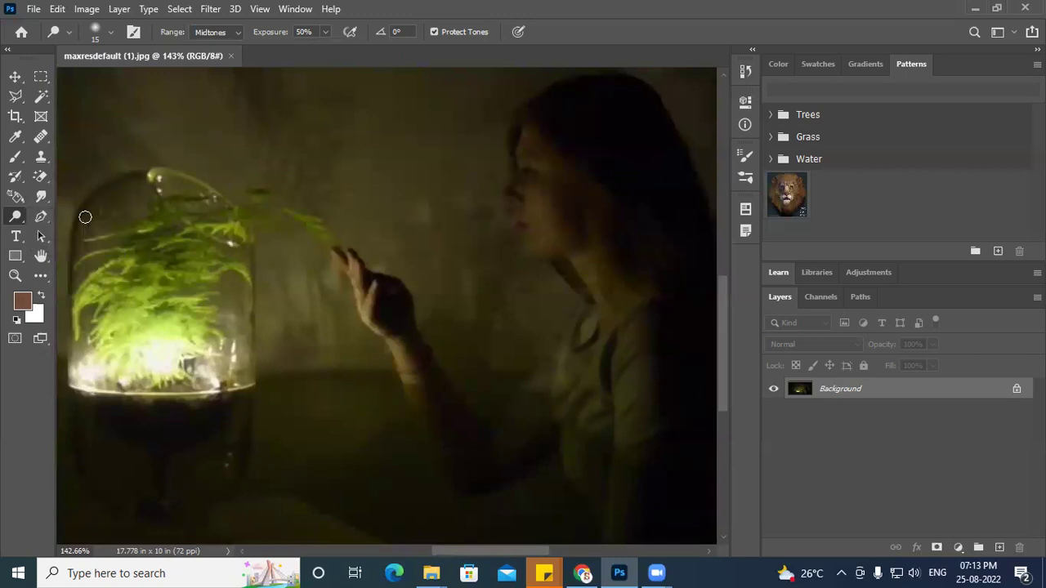
click(237, 33)
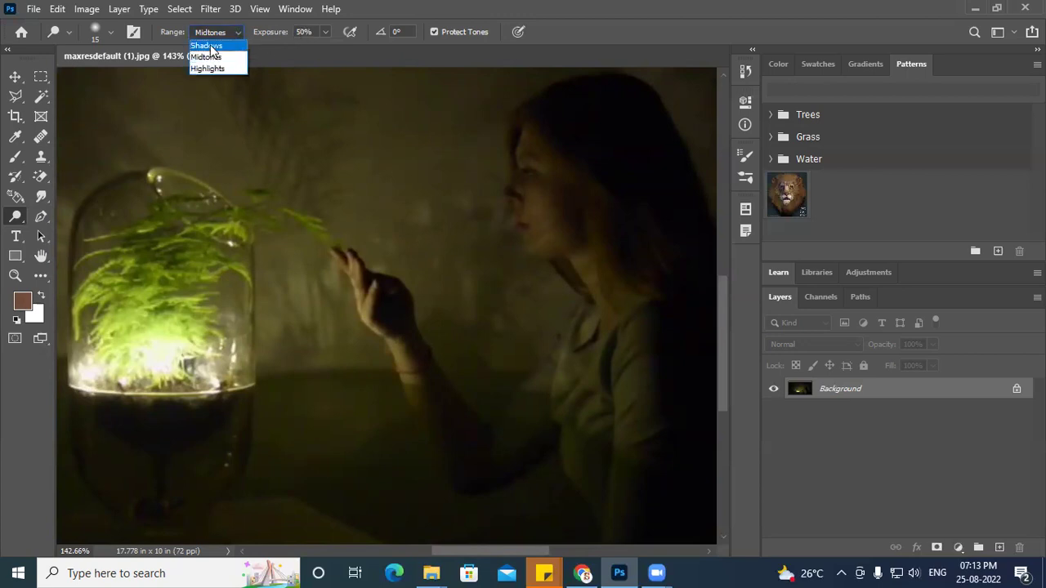
Step: Keep the Midtones range, unlock Background into Layer 0, and duplicate it as Layer 0 copy
click(466, 7)
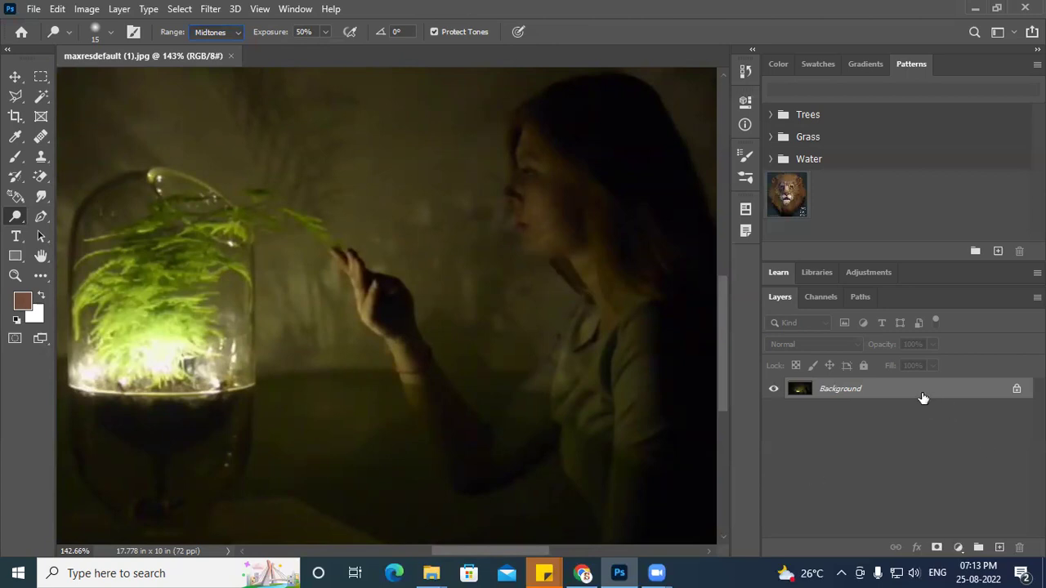
click(1017, 390)
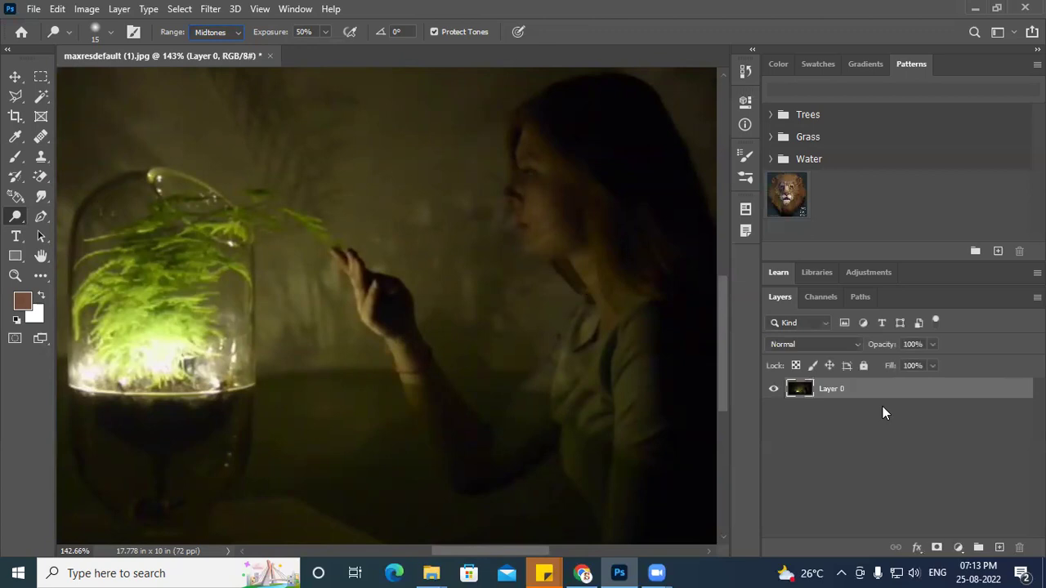
key(ctrl+j)
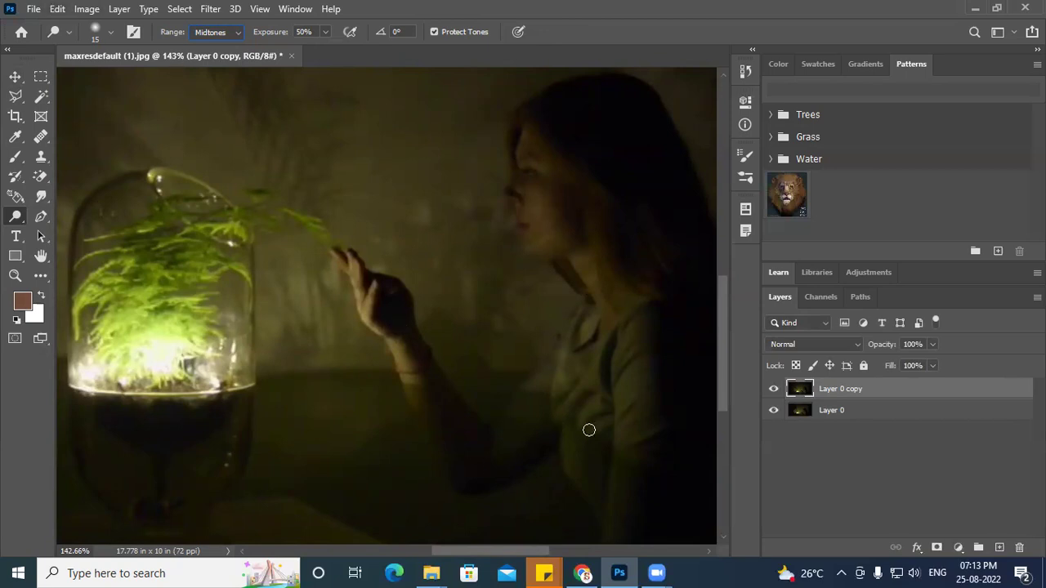
Step: Set the dodge brush to 77 px and lighten the woman's face and forehead in Midtones
right_click(558, 415)
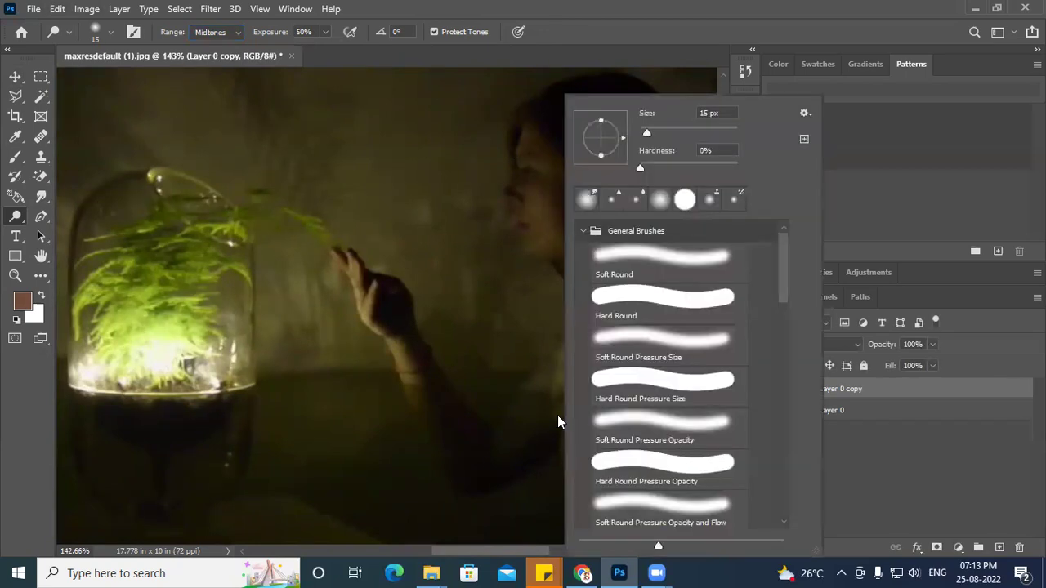
drag(673, 131, 676, 130)
key(Return)
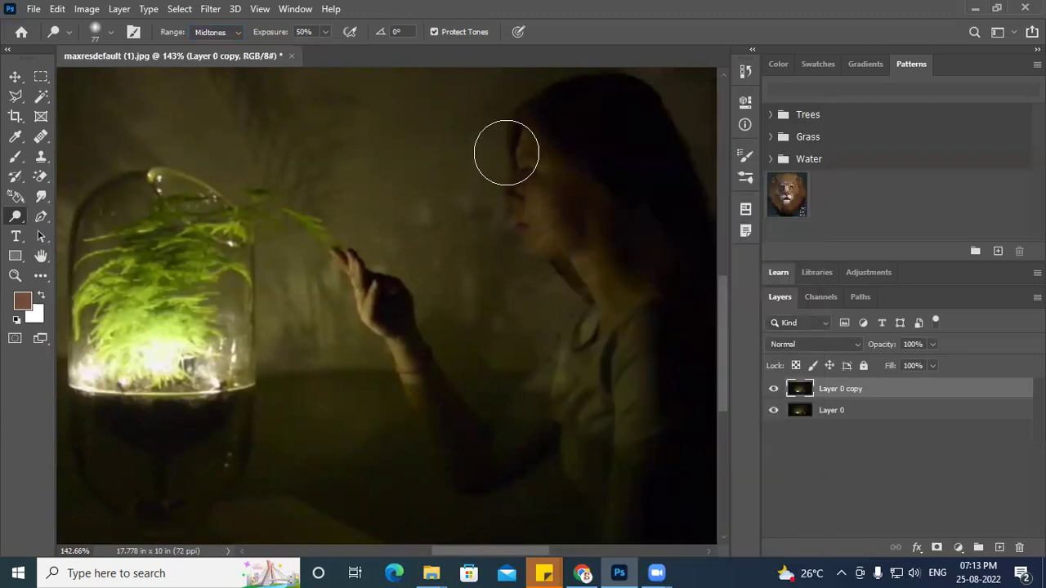
scroll(572, 237, left, 2)
scroll(602, 302, up, 1)
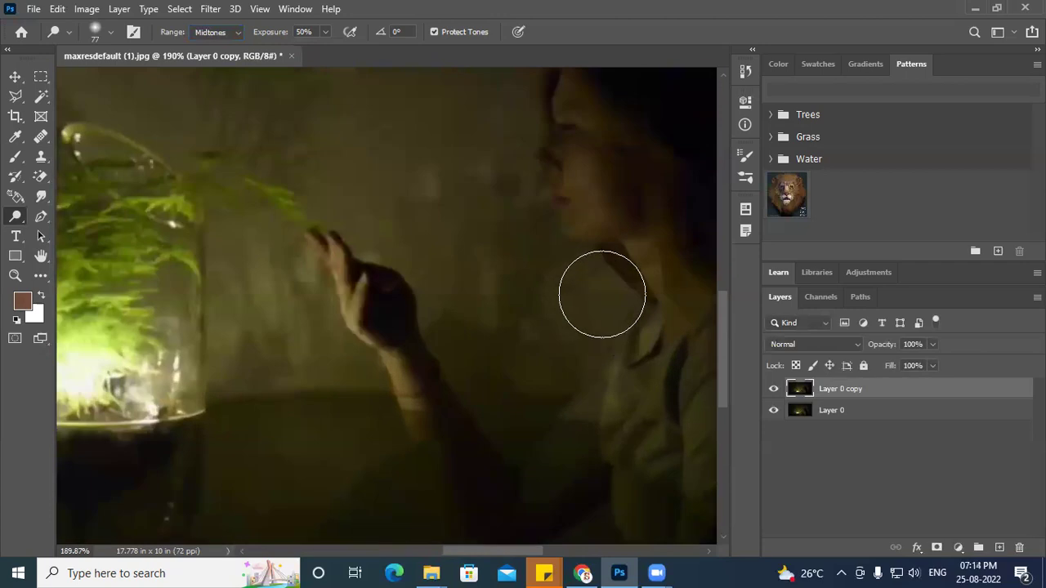
drag(602, 294, 455, 385)
mouse_move(419, 342)
mouse_down()
mouse_move(444, 352)
mouse_move(420, 245)
mouse_move(431, 251)
mouse_move(436, 340)
mouse_move(482, 427)
mouse_move(525, 311)
mouse_move(504, 215)
mouse_up()
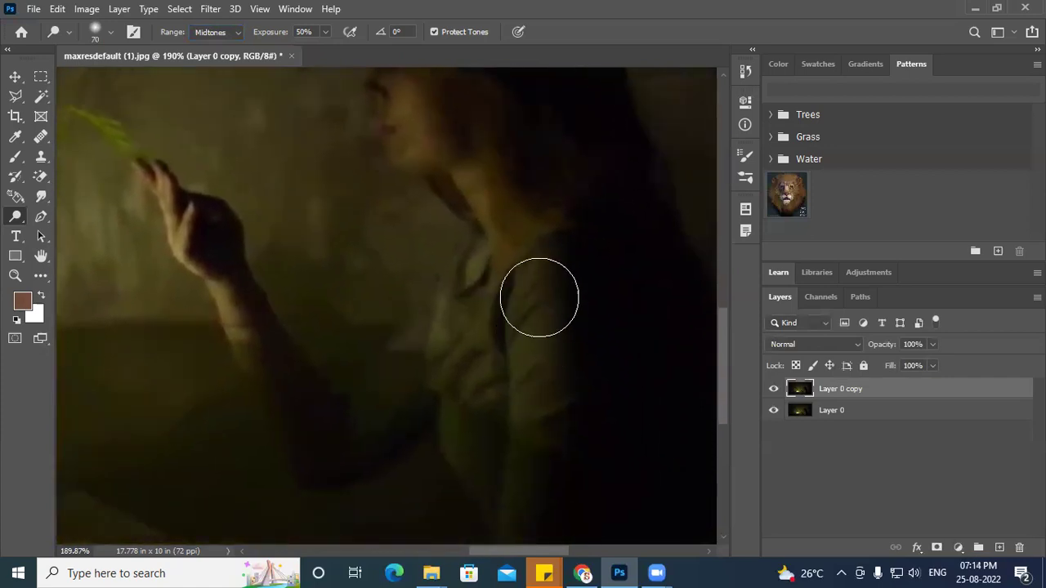
Step: Shrink the dodge brush to 45 px and brighten the woman's wrist and forearm
drag(532, 432, 533, 217)
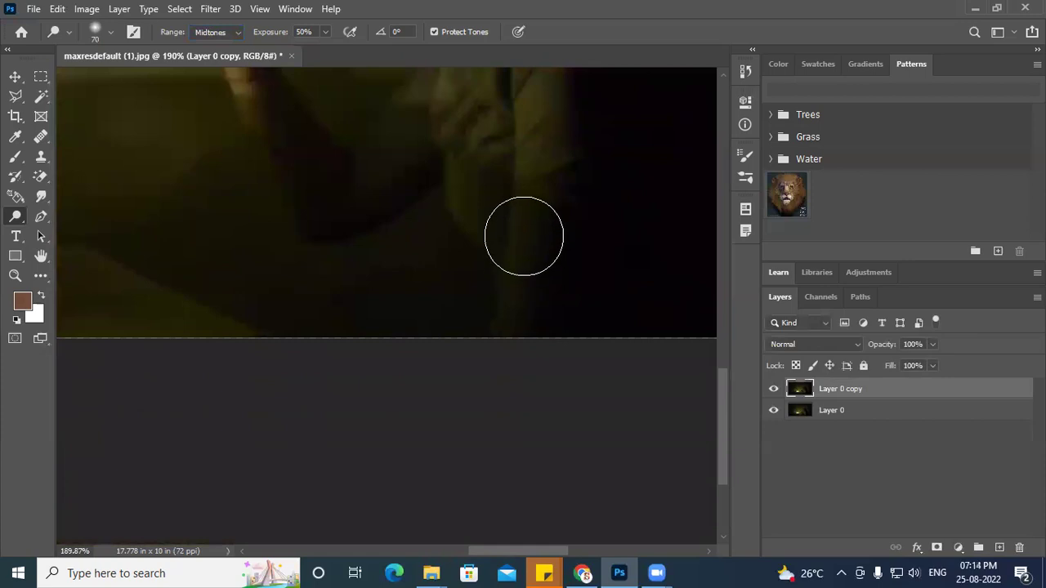
drag(451, 319, 474, 392)
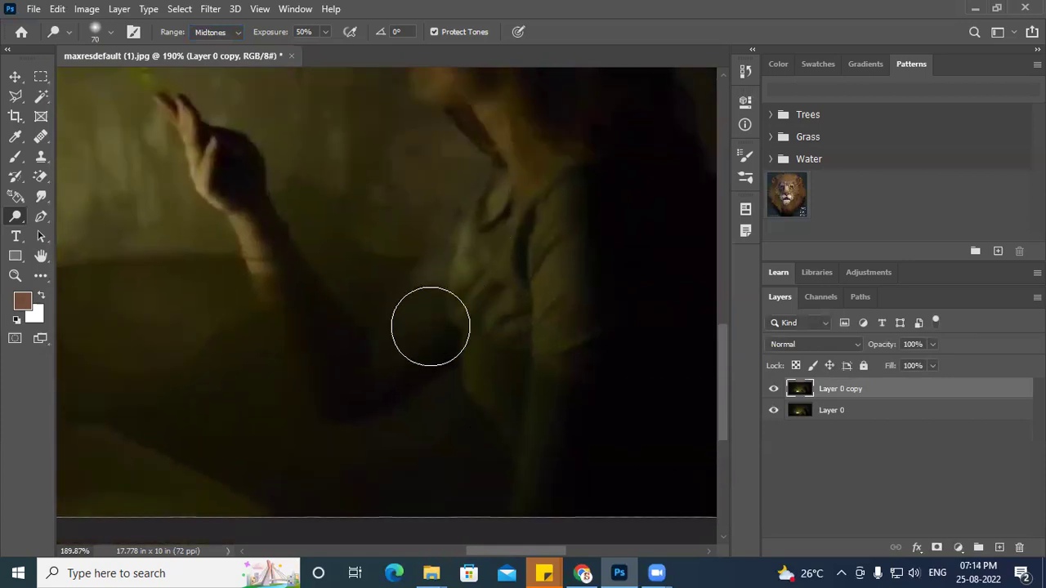
drag(307, 261, 327, 319)
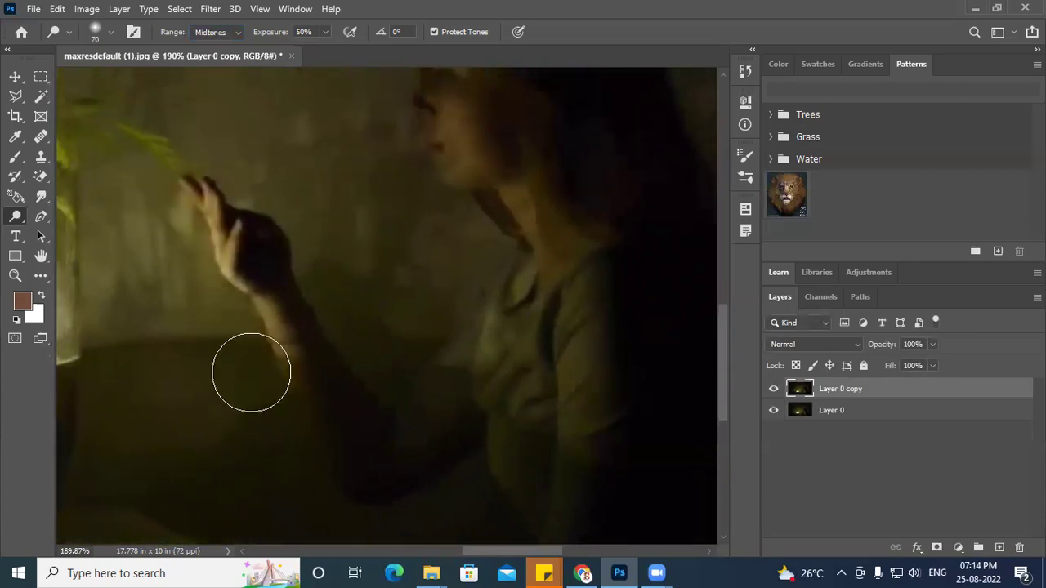
key(bracketleft)
drag(299, 367, 301, 357)
key(bracketleft)
key(bracketleft)
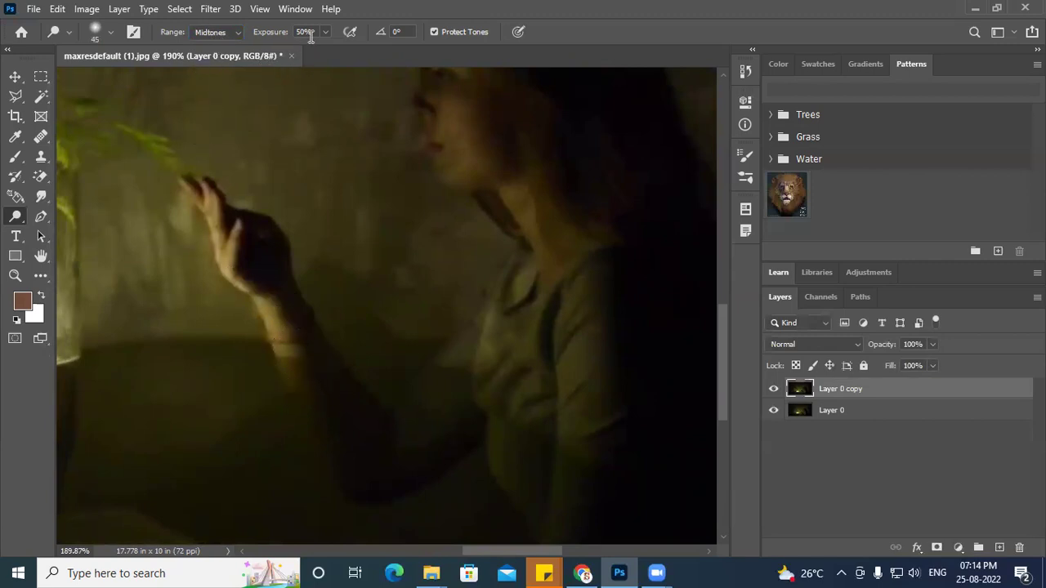
drag(465, 122, 389, 236)
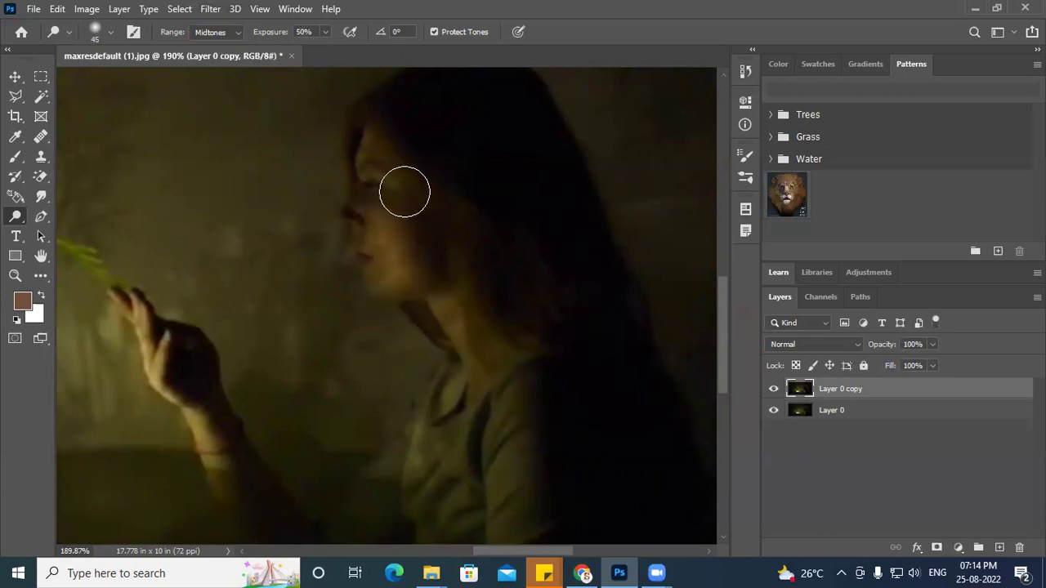
Step: Undo an overdone full-exposure jaw stroke, then gently brighten face and neck at 50% exposure
click(325, 32)
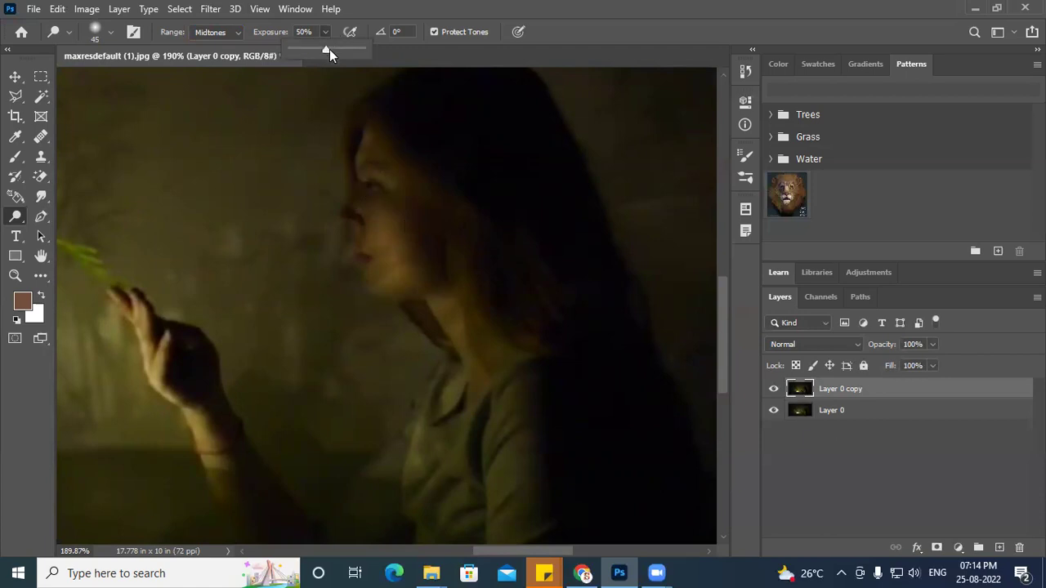
drag(393, 231, 401, 251)
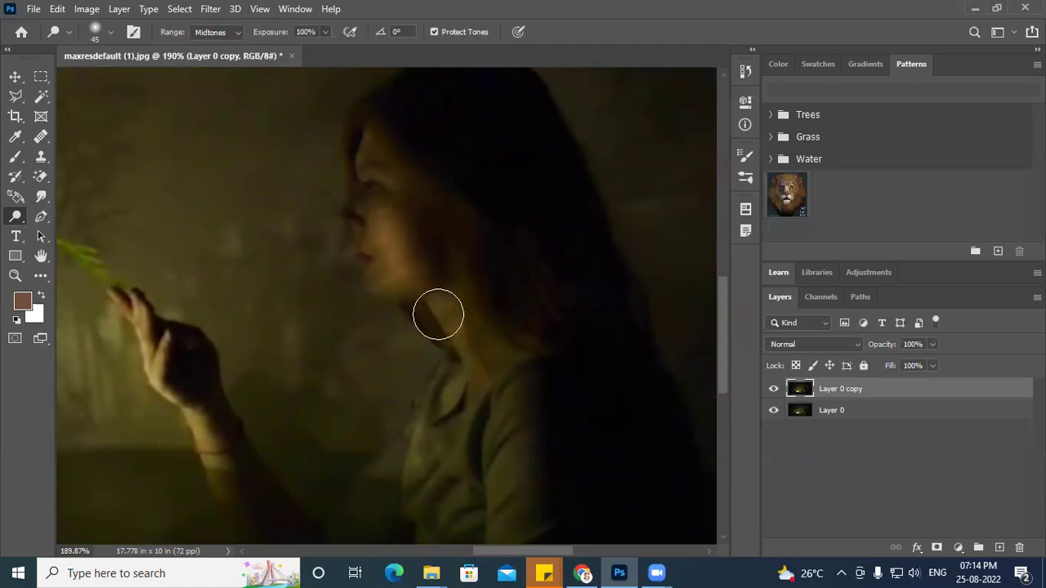
key(ctrl+z)
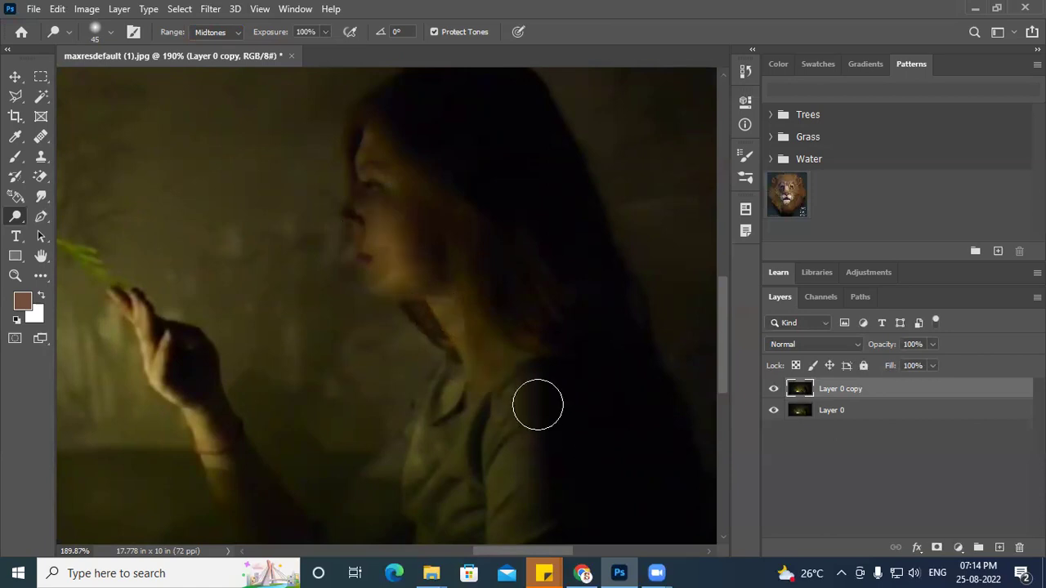
key(ctrl+z)
click(327, 32)
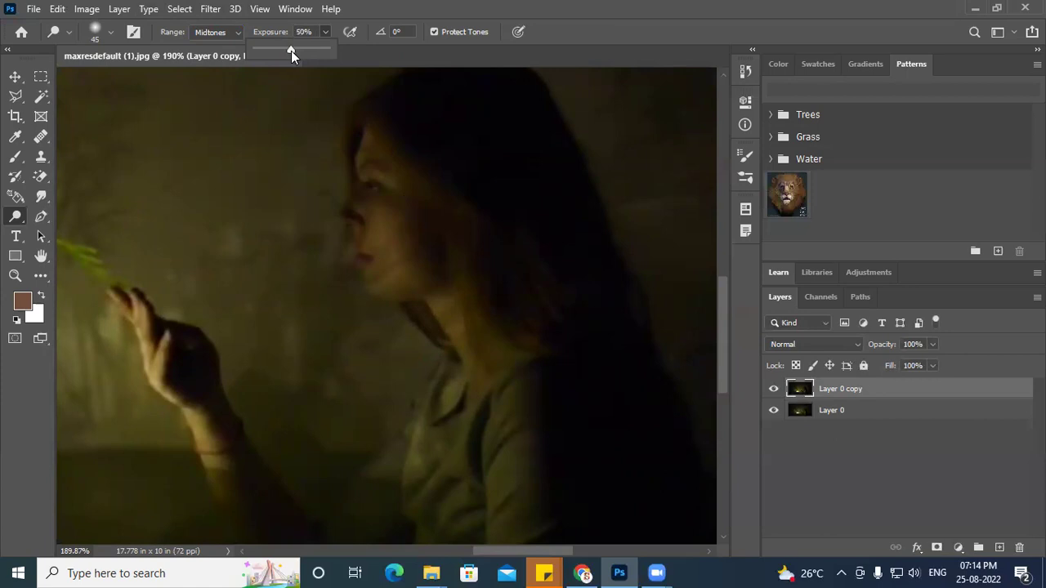
click(590, 28)
mouse_move(423, 314)
mouse_down()
mouse_move(420, 258)
mouse_move(388, 204)
mouse_move(445, 335)
mouse_move(393, 213)
mouse_move(447, 371)
mouse_move(485, 401)
mouse_move(401, 291)
mouse_up()
click(232, 33)
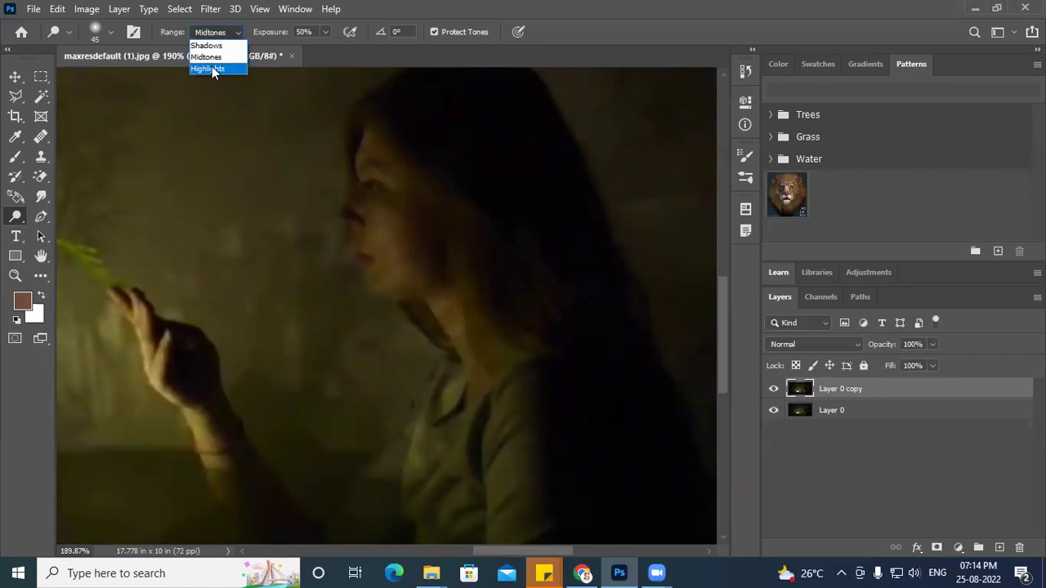
Step: Dodge in Highlights over the forehead, cheek, arm and shirt, undoing the over-bright neck stroke
click(212, 68)
mouse_move(372, 172)
mouse_down()
mouse_move(390, 189)
mouse_move(366, 288)
mouse_move(361, 245)
mouse_move(389, 260)
mouse_move(402, 315)
mouse_move(446, 307)
mouse_up()
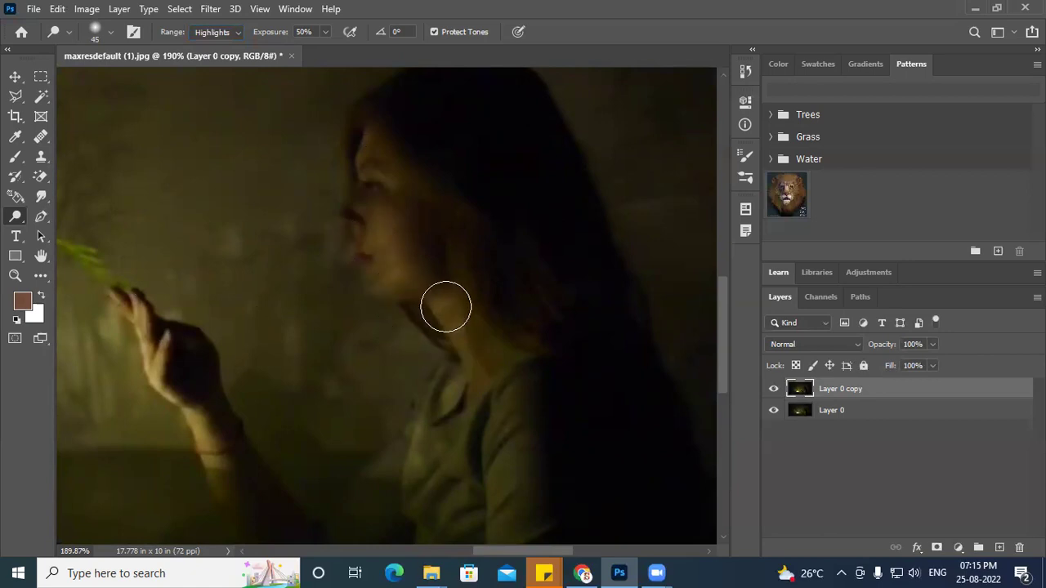
mouse_move(134, 334)
mouse_down()
mouse_move(201, 270)
mouse_move(217, 224)
mouse_move(293, 272)
mouse_move(334, 345)
mouse_move(278, 196)
mouse_up()
mouse_move(278, 236)
mouse_down()
mouse_move(390, 400)
mouse_move(529, 299)
mouse_move(482, 228)
mouse_move(484, 329)
mouse_move(536, 276)
mouse_move(565, 191)
mouse_up()
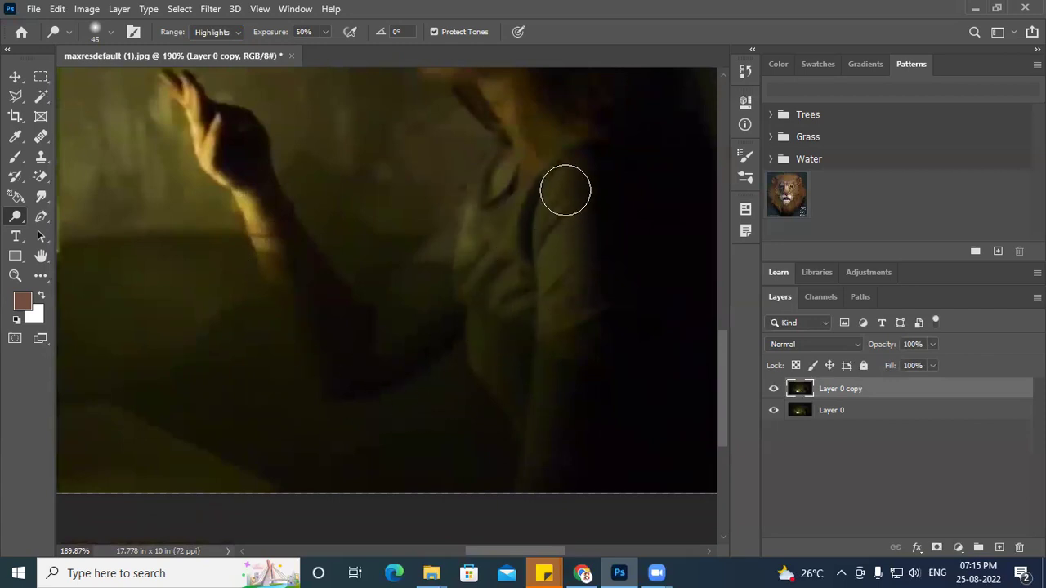
mouse_move(553, 348)
mouse_down()
mouse_move(515, 168)
mouse_move(434, 383)
mouse_up()
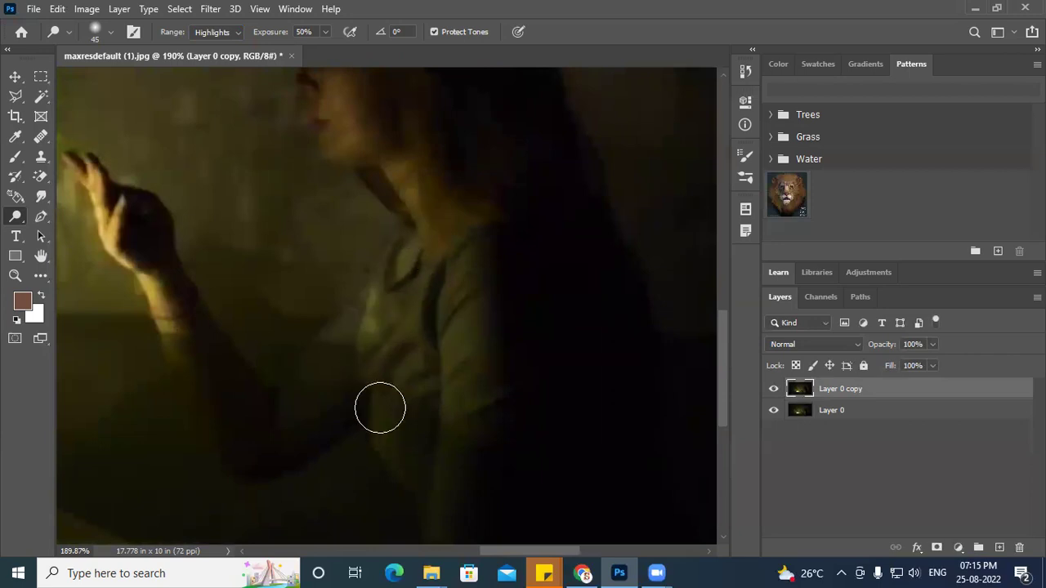
scroll(408, 241, up, 3)
mouse_move(406, 268)
mouse_down()
mouse_move(393, 240)
mouse_move(455, 381)
mouse_move(430, 278)
mouse_move(415, 278)
mouse_move(506, 427)
mouse_up()
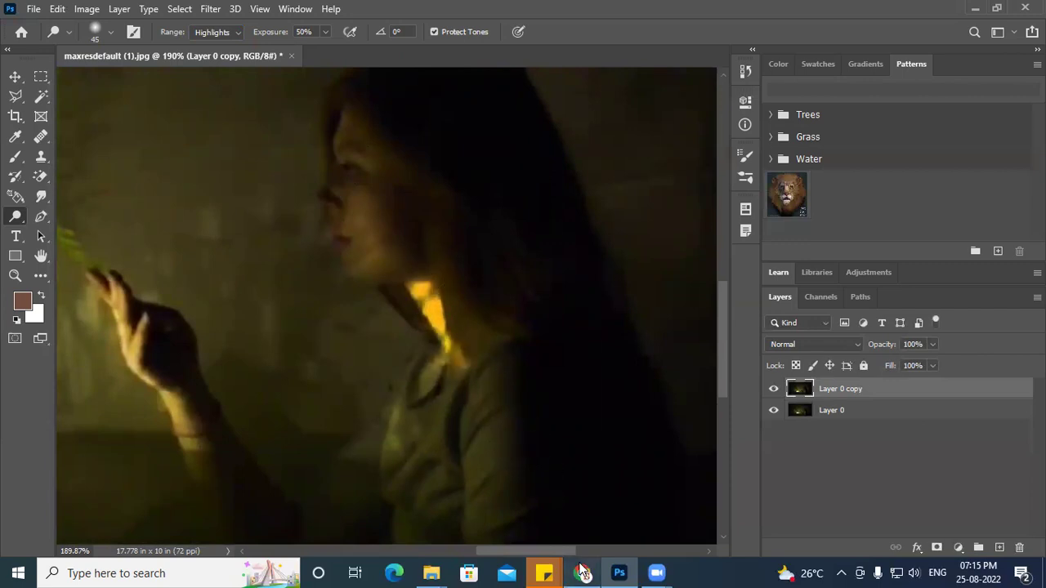
scroll(519, 358, up, 6)
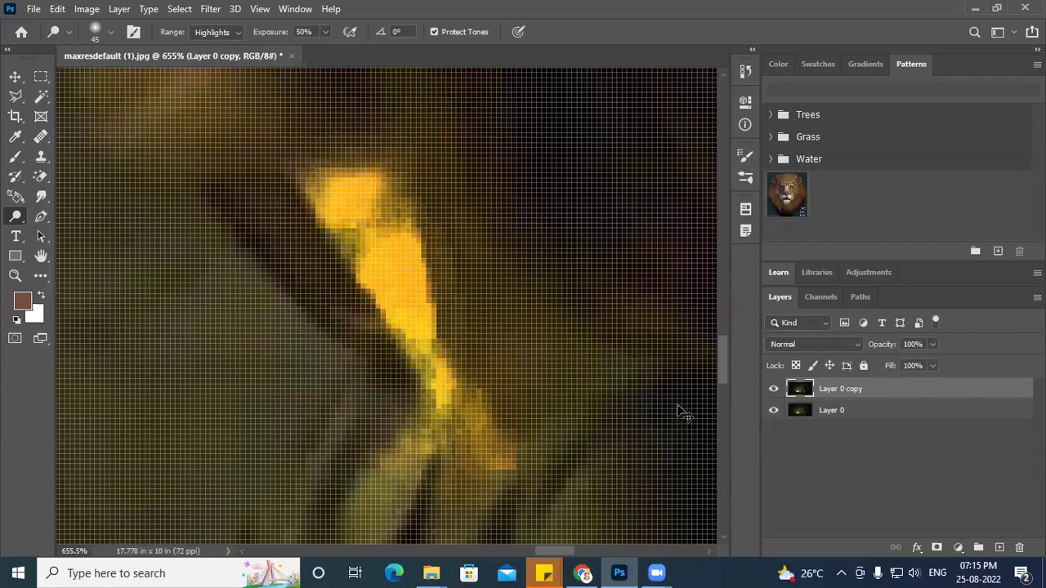
key(ctrl+z)
key(ctrl+z)
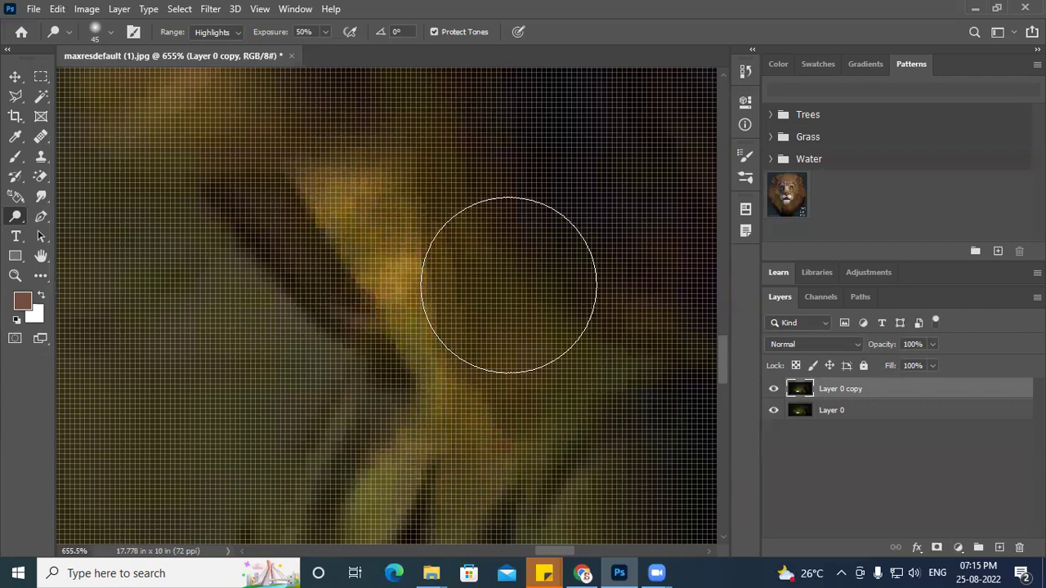
scroll(509, 286, down, 1)
scroll(509, 286, down, 5)
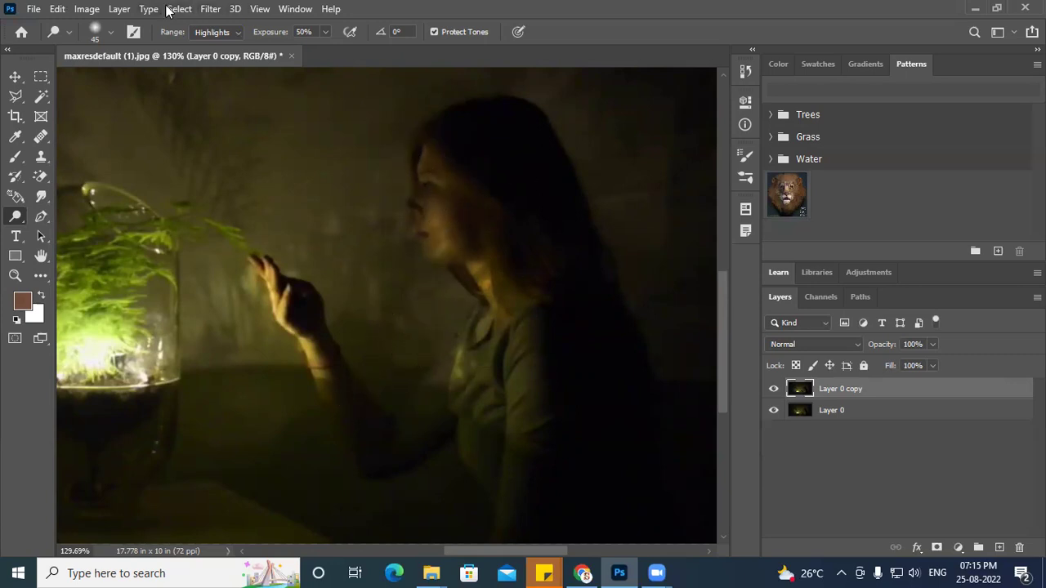
Step: Switch the Dodge range to Shadows and zoom around the photo
click(213, 32)
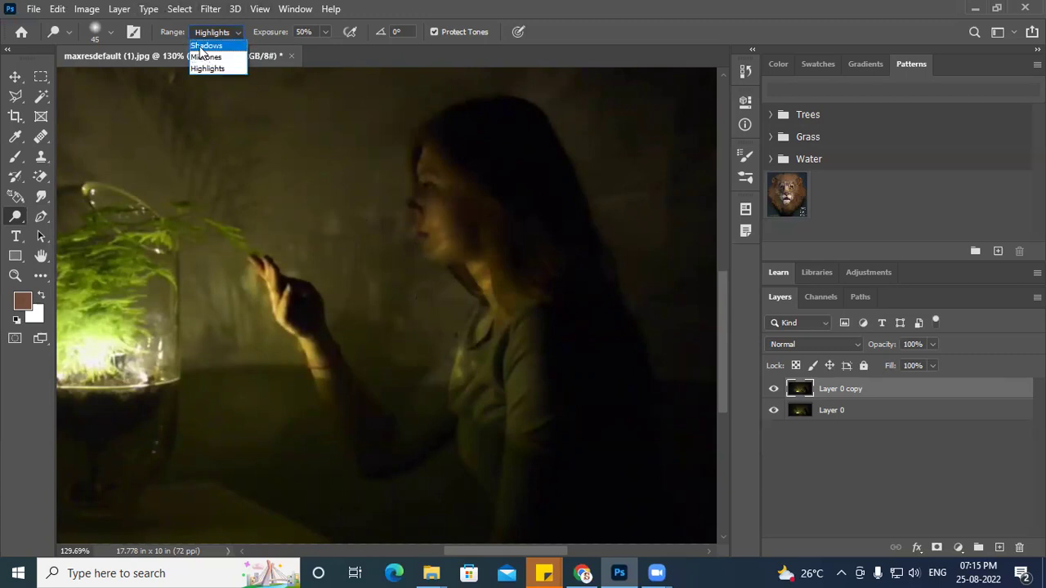
click(201, 46)
scroll(334, 294, down, 3)
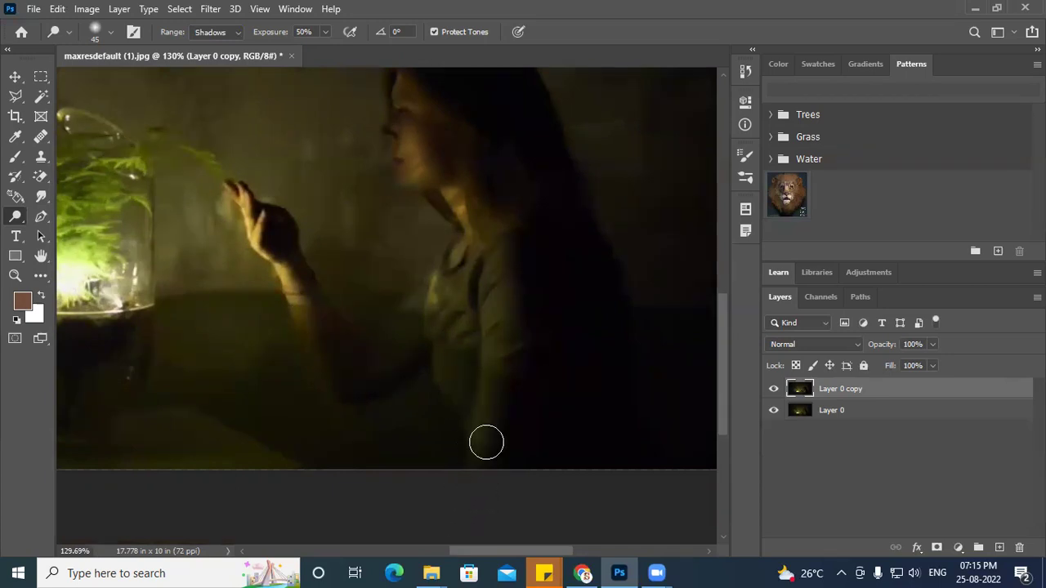
scroll(498, 229, up, 3)
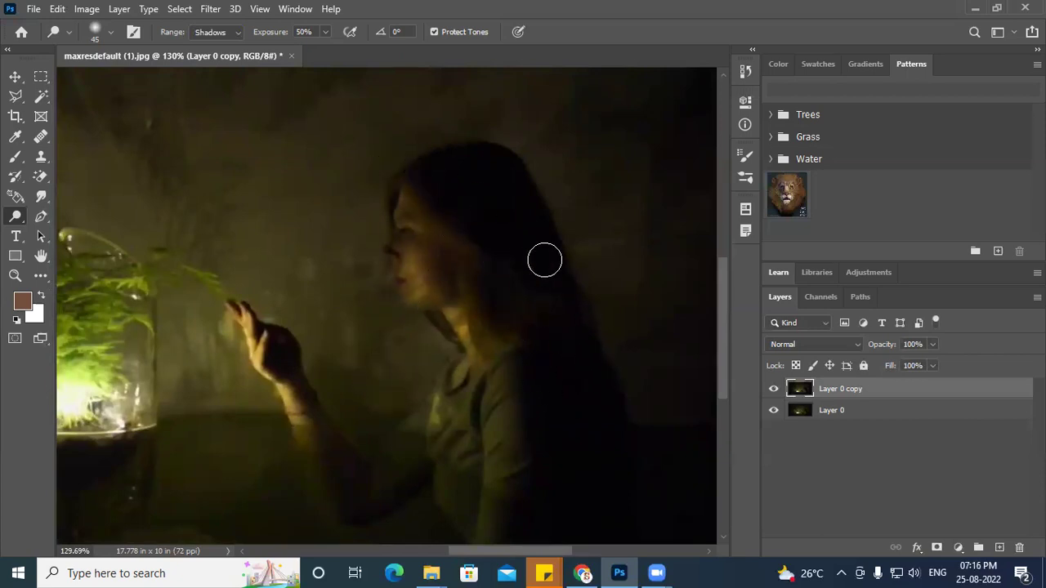
key(ctrl+z)
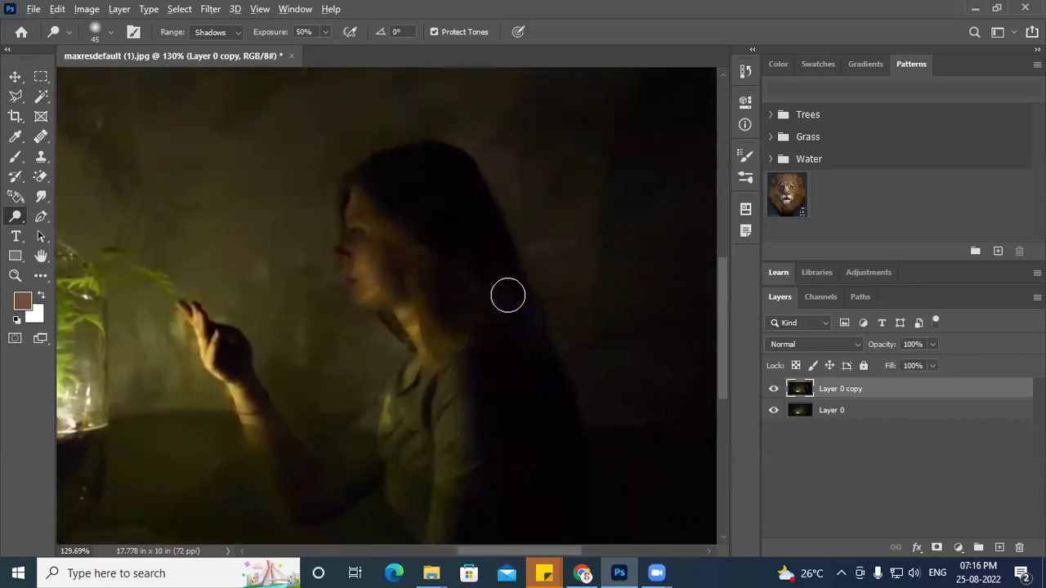
scroll(506, 294, down, 3)
scroll(418, 365, up, 3)
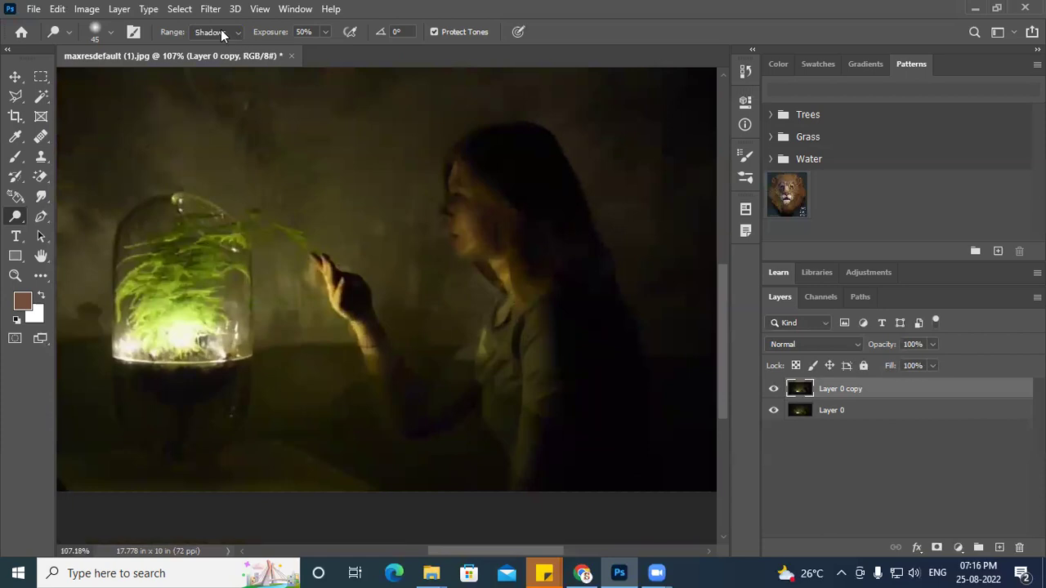
Step: Dodge the woman's cheek and jaw with the Shadows range, keeping the Dodge tool active
click(217, 32)
mouse_move(468, 212)
mouse_down()
mouse_move(462, 234)
mouse_move(495, 217)
mouse_move(497, 233)
mouse_up()
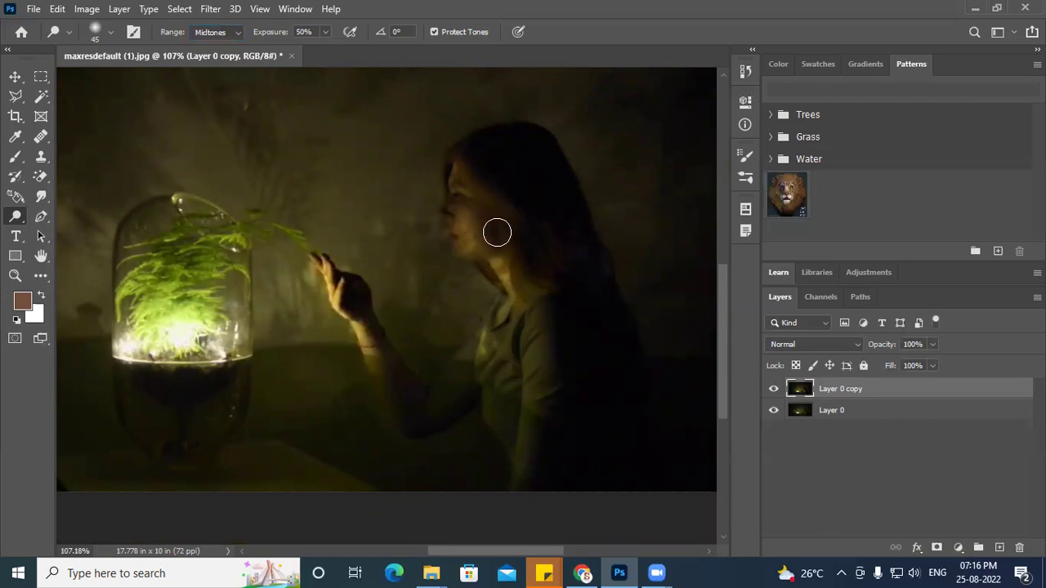
click(206, 36)
click(209, 40)
right_click(21, 215)
click(86, 217)
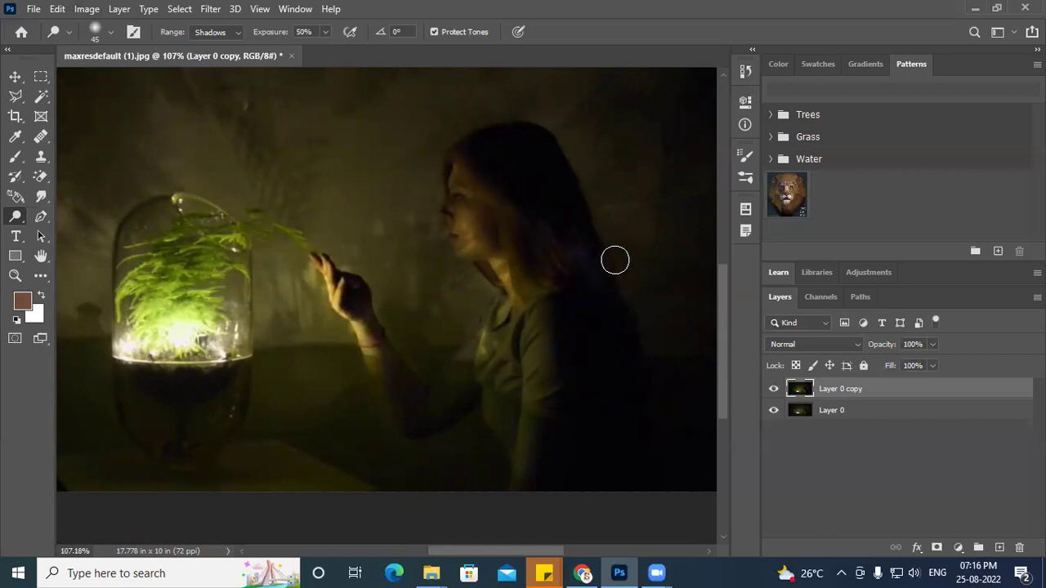
right_click(21, 219)
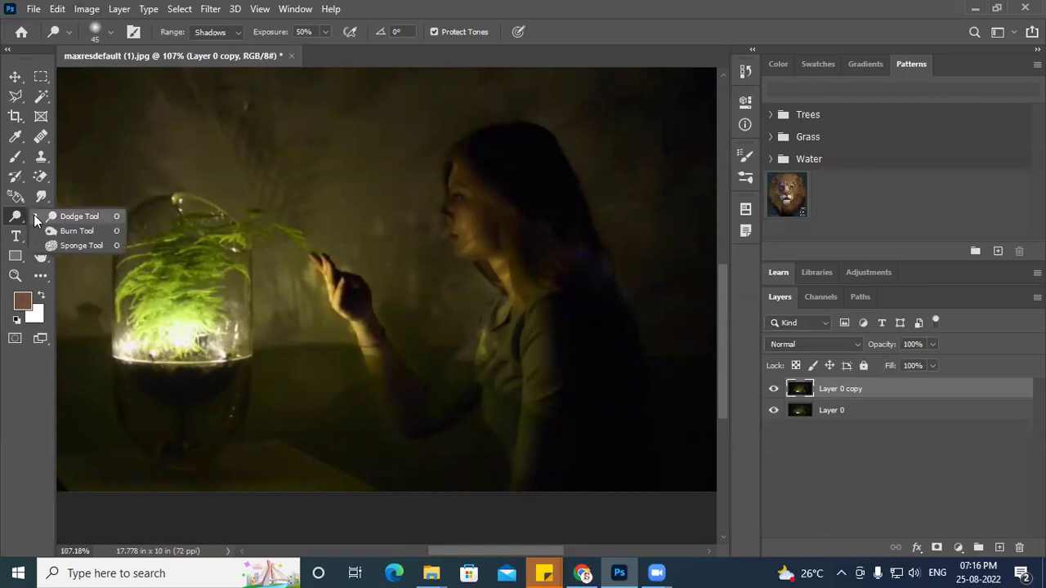
Step: Use the Burn Tool on Highlights to tone down the jar's glowing base and the raised hand
click(76, 229)
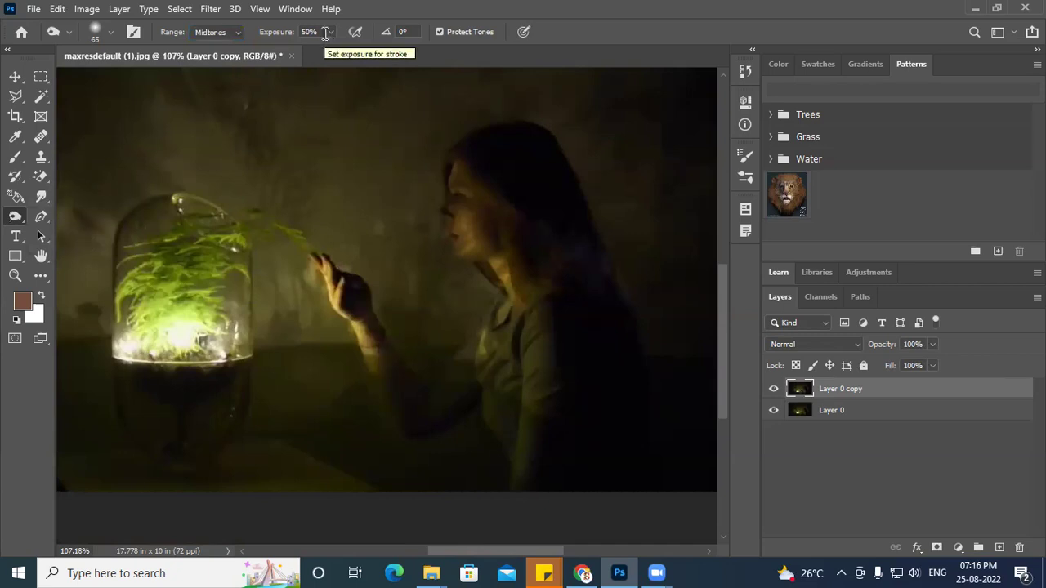
click(214, 33)
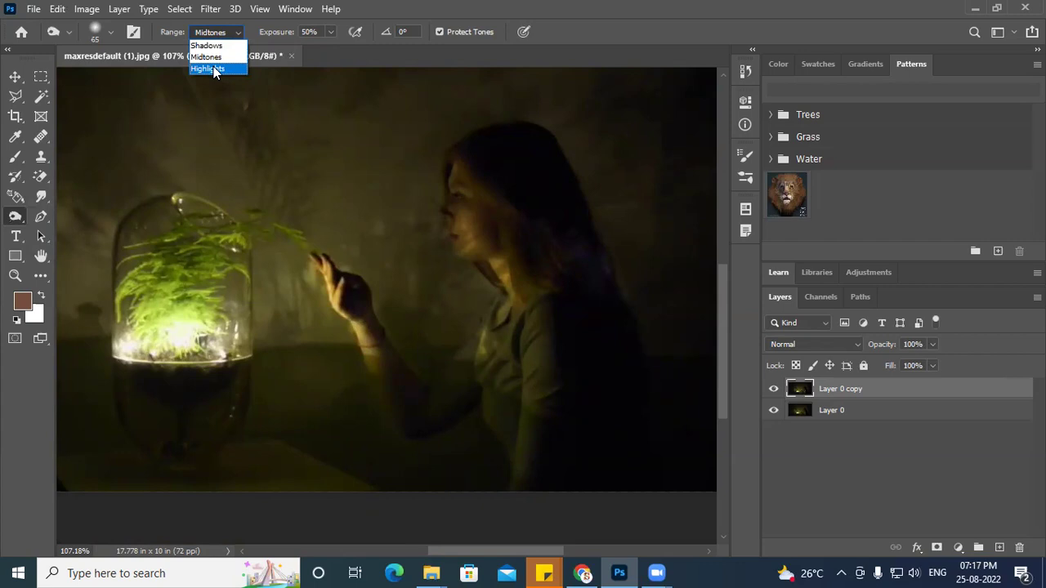
click(213, 68)
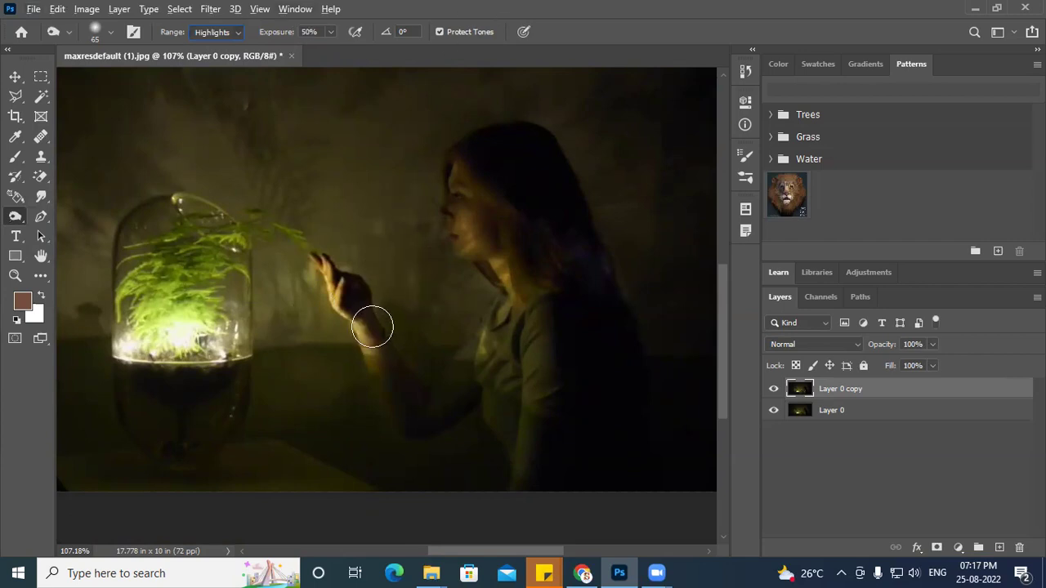
scroll(362, 316, up, 3)
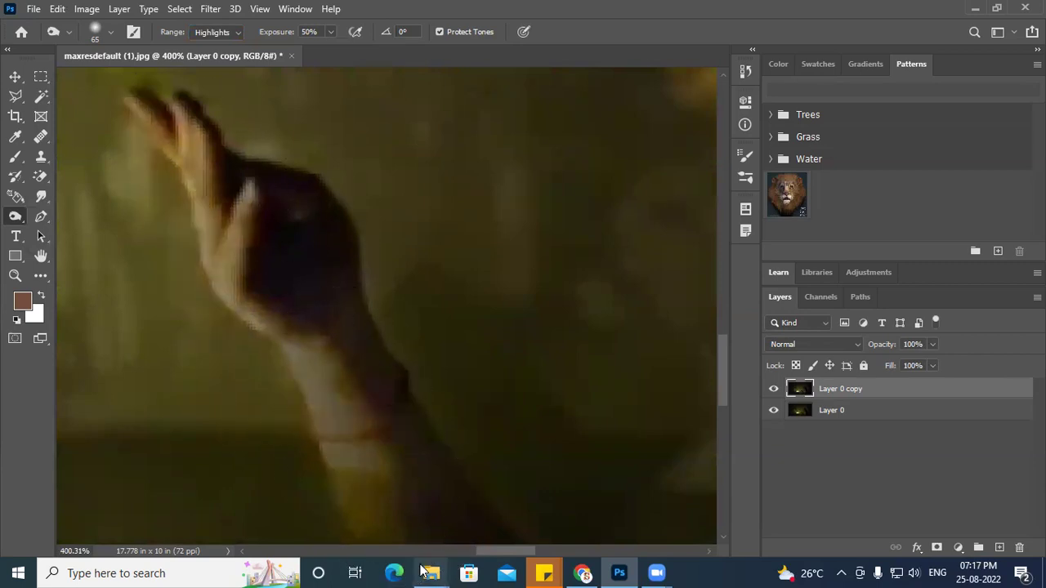
scroll(441, 371, right, 2)
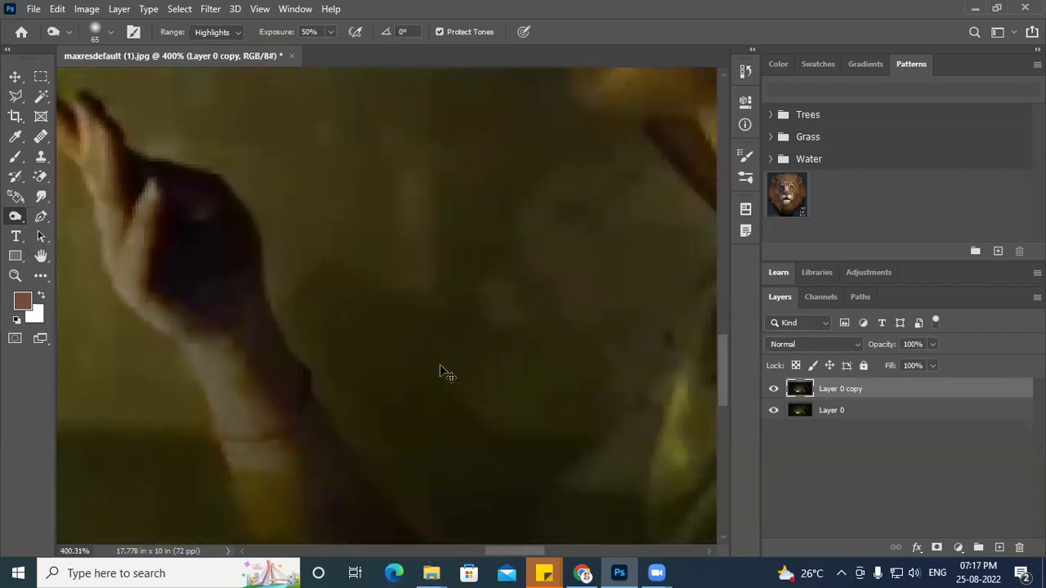
scroll(420, 361, down, 5)
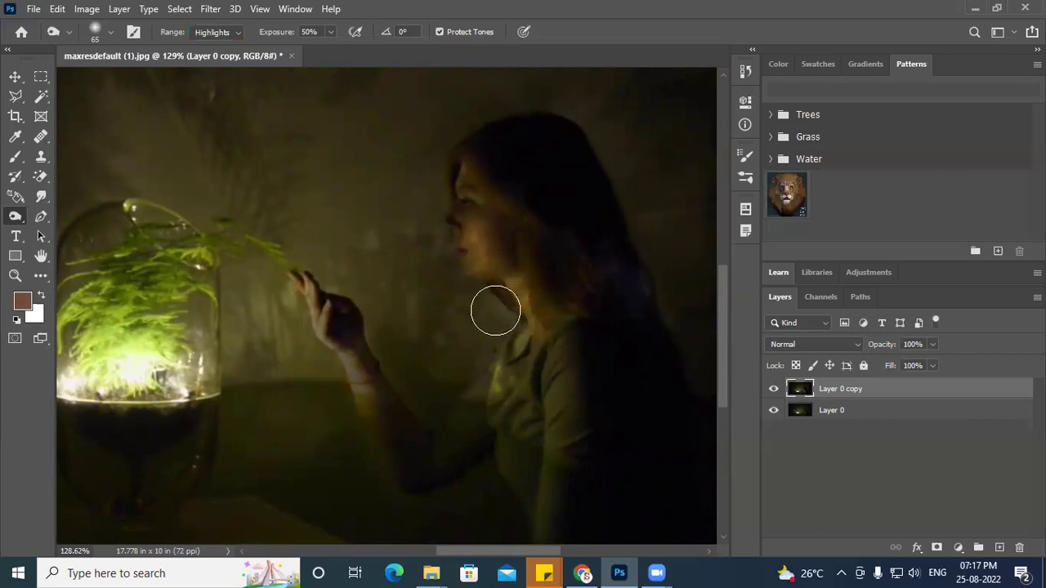
mouse_move(131, 348)
mouse_down()
mouse_move(131, 390)
mouse_move(151, 363)
mouse_move(74, 376)
mouse_move(139, 373)
mouse_move(127, 363)
mouse_move(142, 381)
mouse_move(188, 396)
mouse_move(182, 380)
mouse_move(135, 357)
mouse_move(128, 373)
mouse_move(73, 384)
mouse_move(150, 378)
mouse_move(189, 343)
mouse_move(199, 380)
mouse_move(129, 367)
mouse_move(80, 378)
mouse_move(126, 357)
mouse_move(156, 373)
mouse_move(164, 345)
mouse_move(129, 380)
mouse_move(128, 355)
mouse_up()
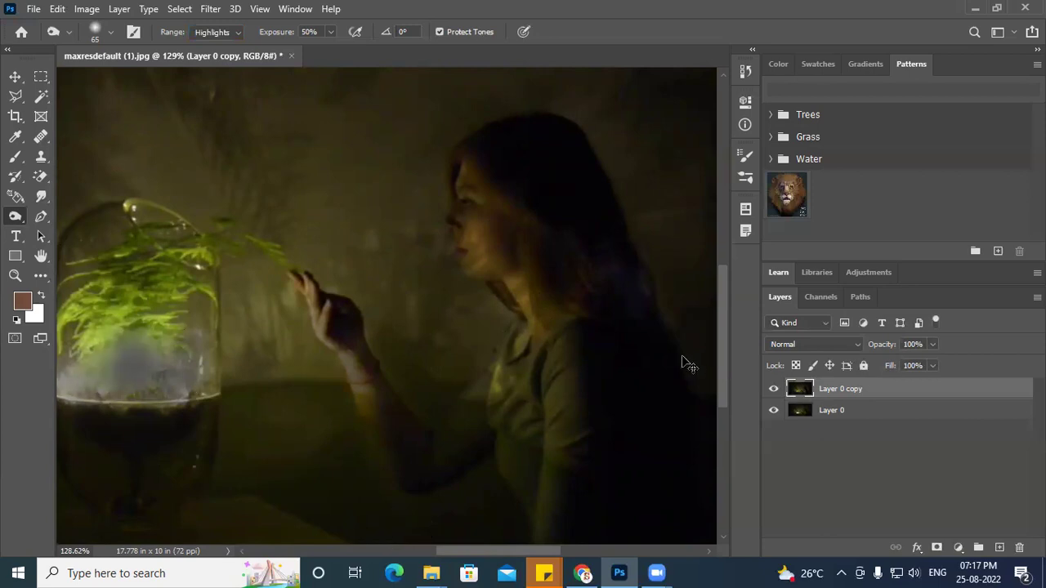
mouse_move(131, 377)
mouse_down()
mouse_move(150, 392)
mouse_move(177, 390)
mouse_move(134, 365)
mouse_move(153, 389)
mouse_move(135, 374)
mouse_up()
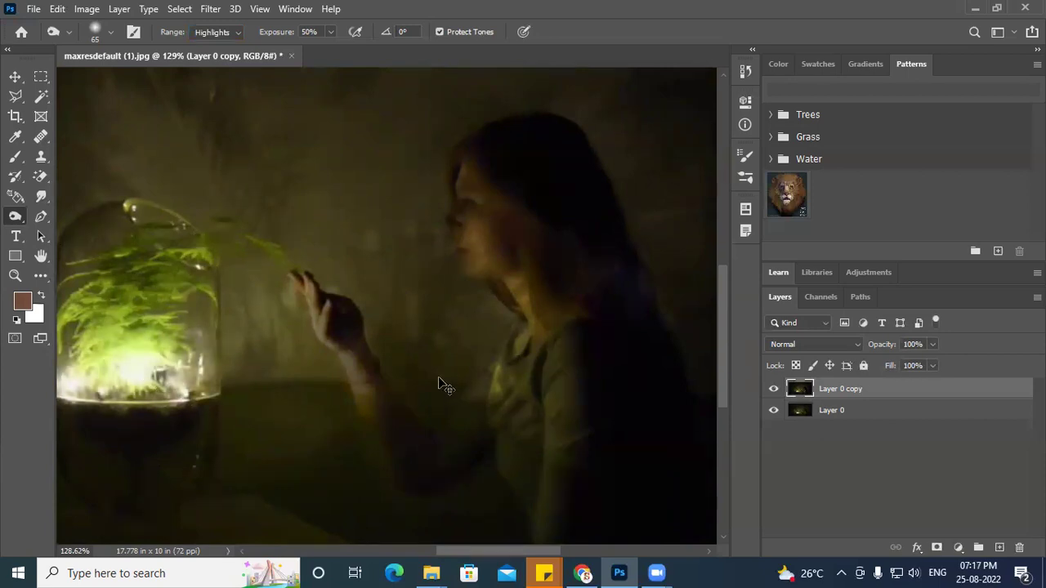
mouse_move(340, 369)
mouse_down()
mouse_move(349, 381)
mouse_move(333, 317)
mouse_up()
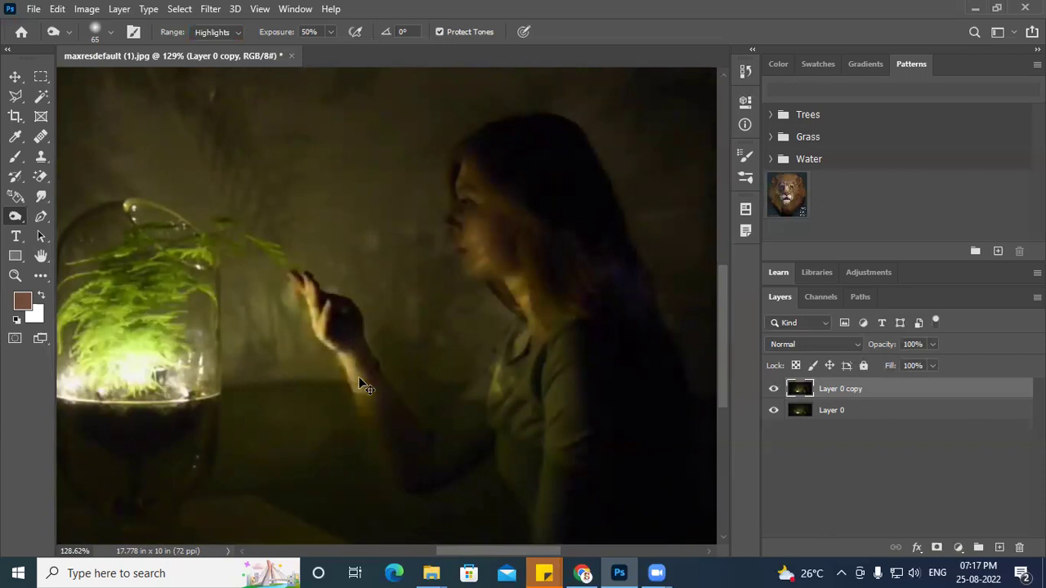
mouse_move(361, 380)
mouse_down()
mouse_move(329, 289)
mouse_move(329, 299)
mouse_up()
click(775, 390)
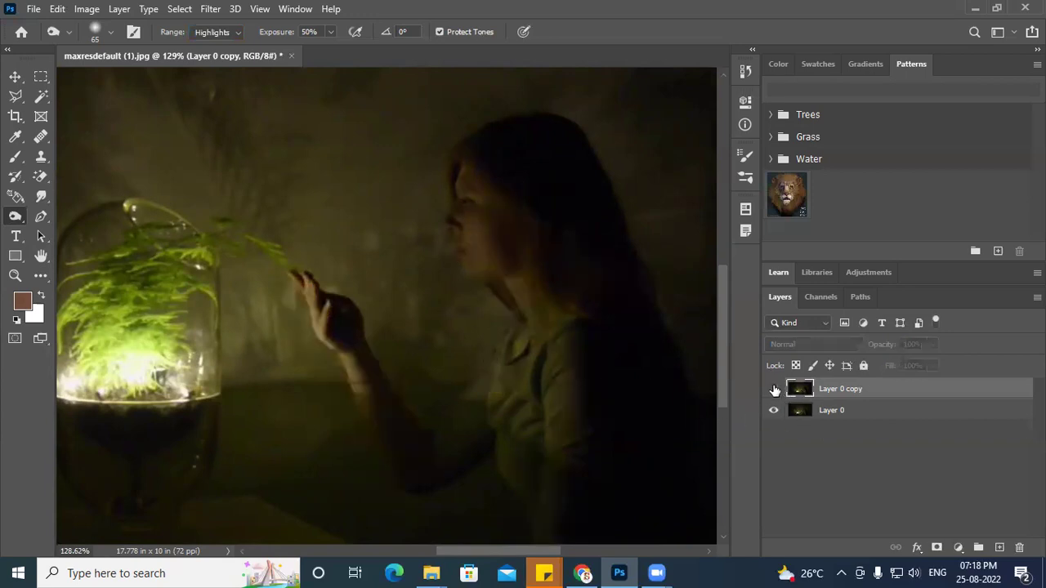
click(774, 389)
click(775, 390)
click(774, 390)
click(774, 390)
click(775, 389)
click(775, 390)
click(774, 390)
click(775, 390)
click(775, 390)
click(775, 389)
click(774, 389)
click(774, 390)
click(775, 389)
click(774, 390)
click(774, 390)
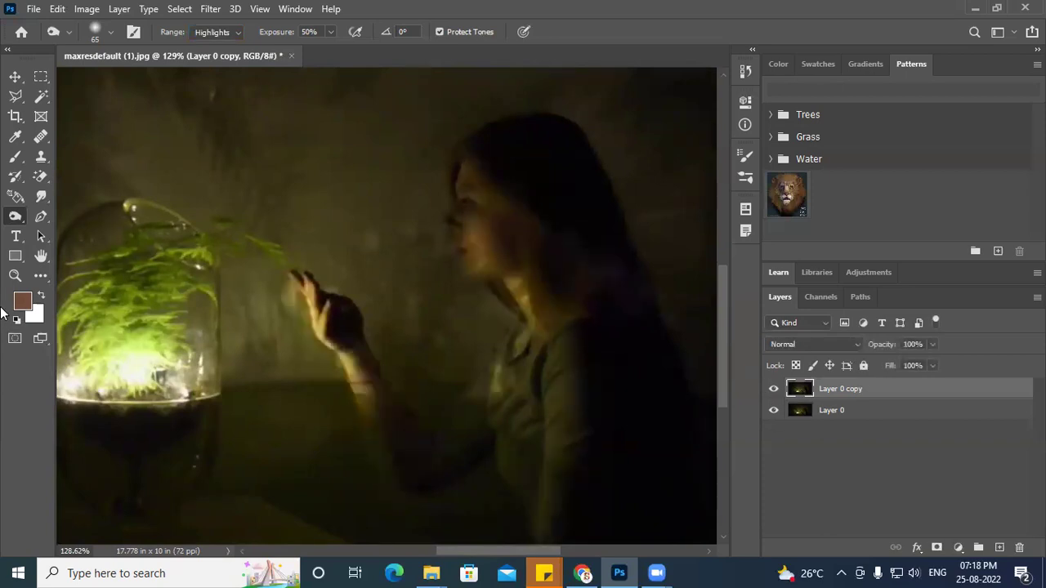
right_click(18, 219)
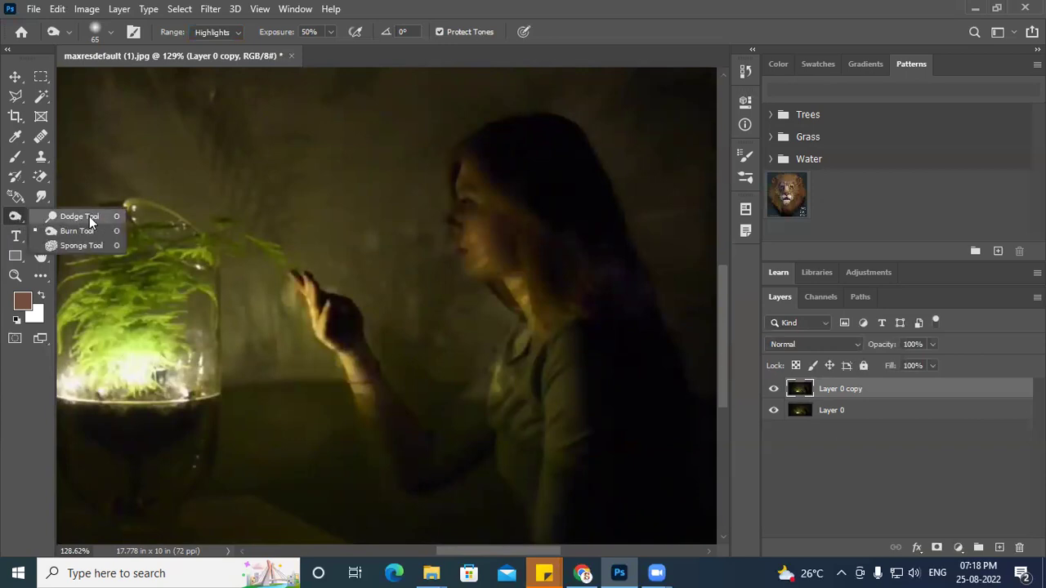
Step: Switch between the Dodge and Burn tools and confirm the Dodge range stays on Shadows
click(89, 216)
right_click(15, 219)
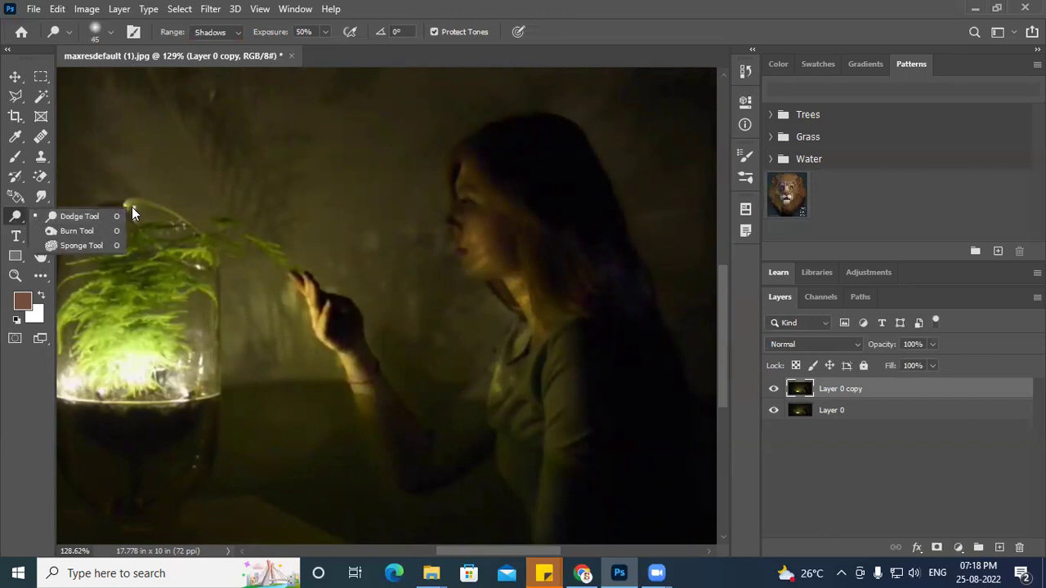
click(84, 233)
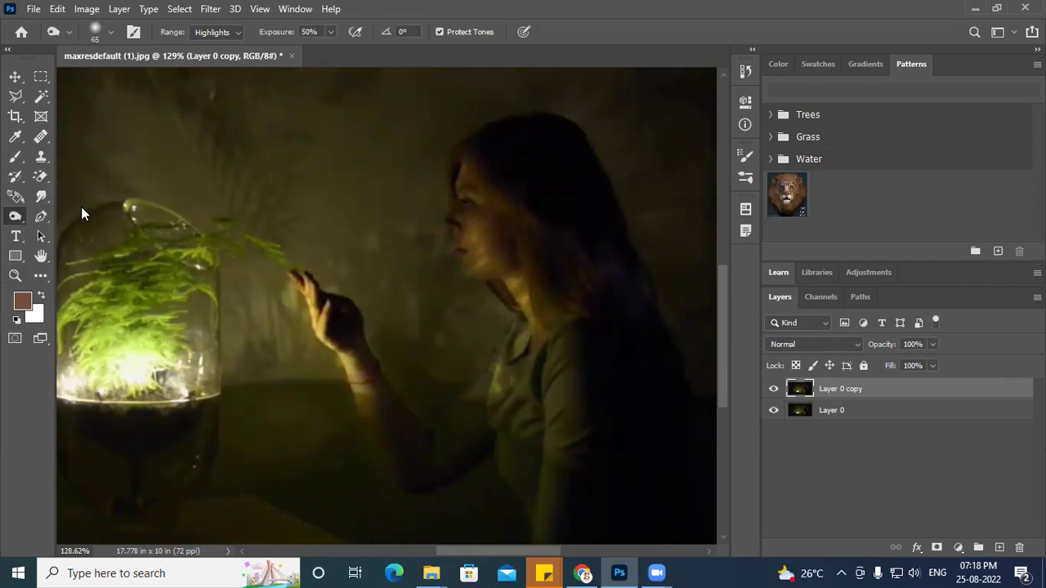
right_click(15, 215)
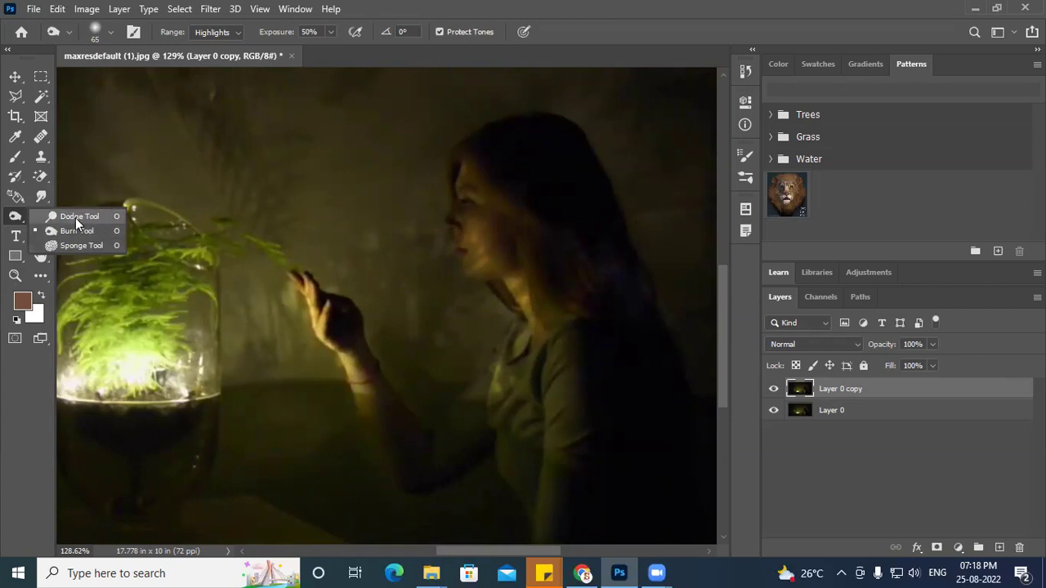
click(72, 216)
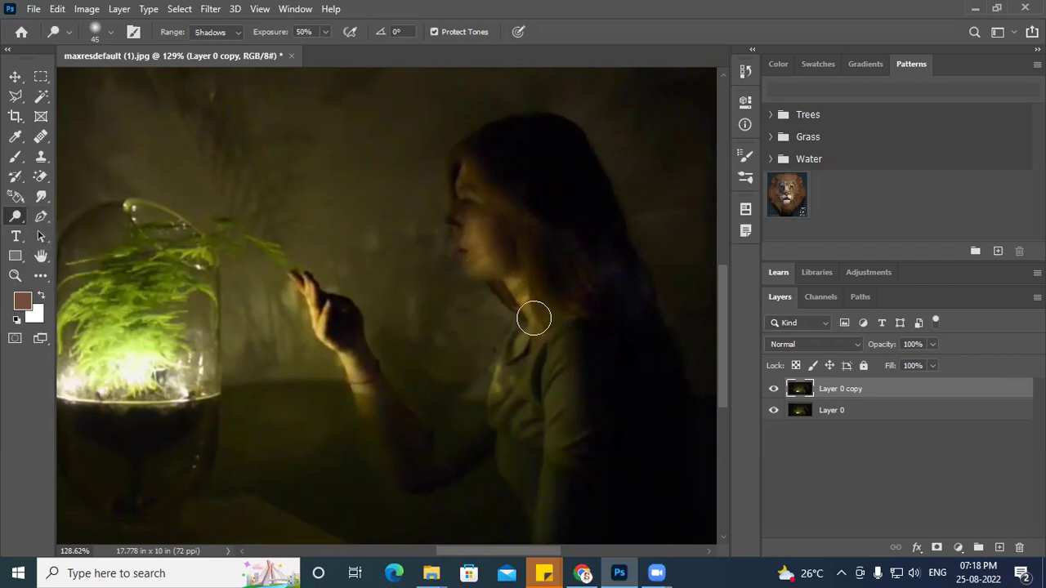
click(226, 34)
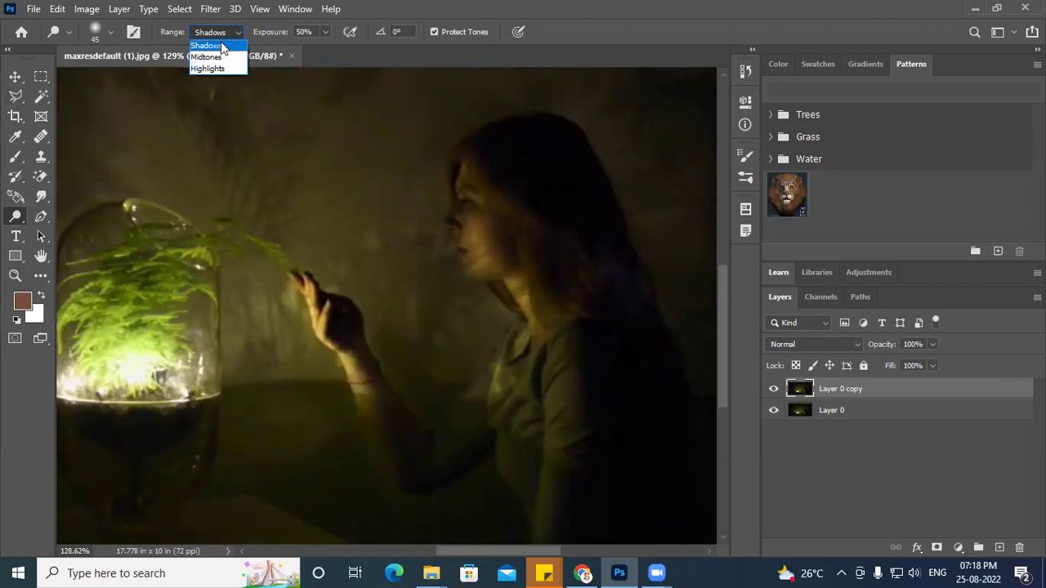
click(18, 222)
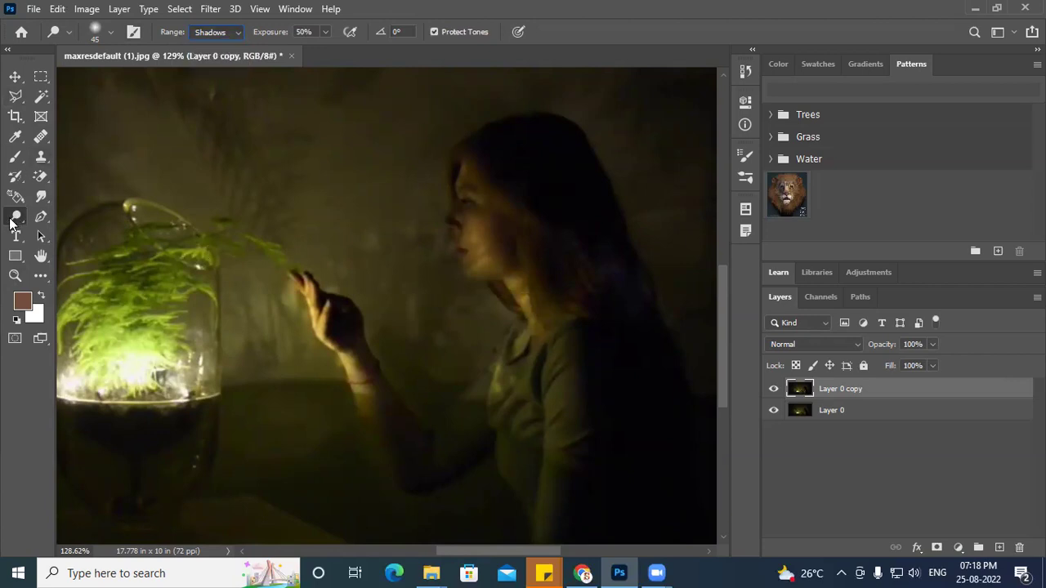
Step: With the Burn Tool, darken the woman's jaw, neck, hand, wrist and forearm
click(18, 215)
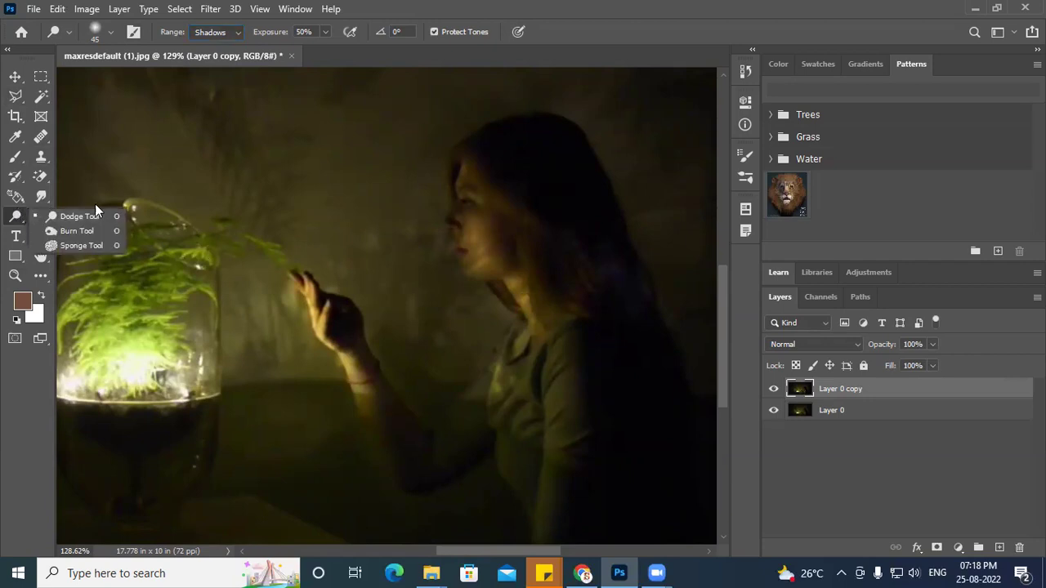
click(82, 229)
mouse_move(470, 249)
mouse_down()
mouse_move(502, 291)
mouse_move(556, 313)
mouse_move(515, 272)
mouse_move(526, 345)
mouse_up()
mouse_move(305, 309)
mouse_down()
mouse_move(341, 368)
mouse_move(362, 375)
mouse_move(365, 400)
mouse_move(364, 372)
mouse_move(450, 450)
mouse_move(529, 420)
mouse_move(537, 382)
mouse_move(516, 375)
mouse_move(482, 436)
mouse_move(450, 419)
mouse_up()
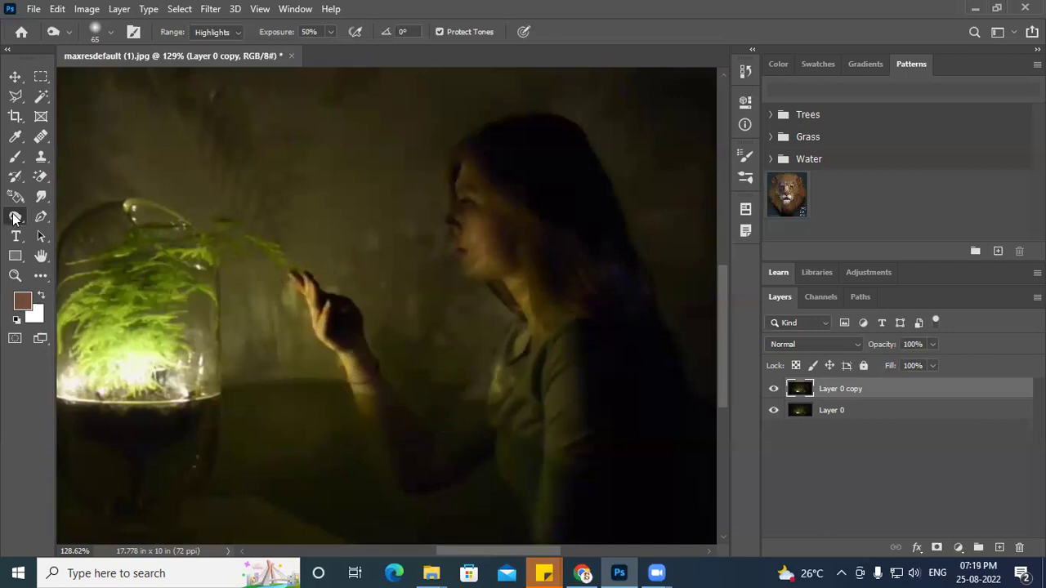
right_click(14, 218)
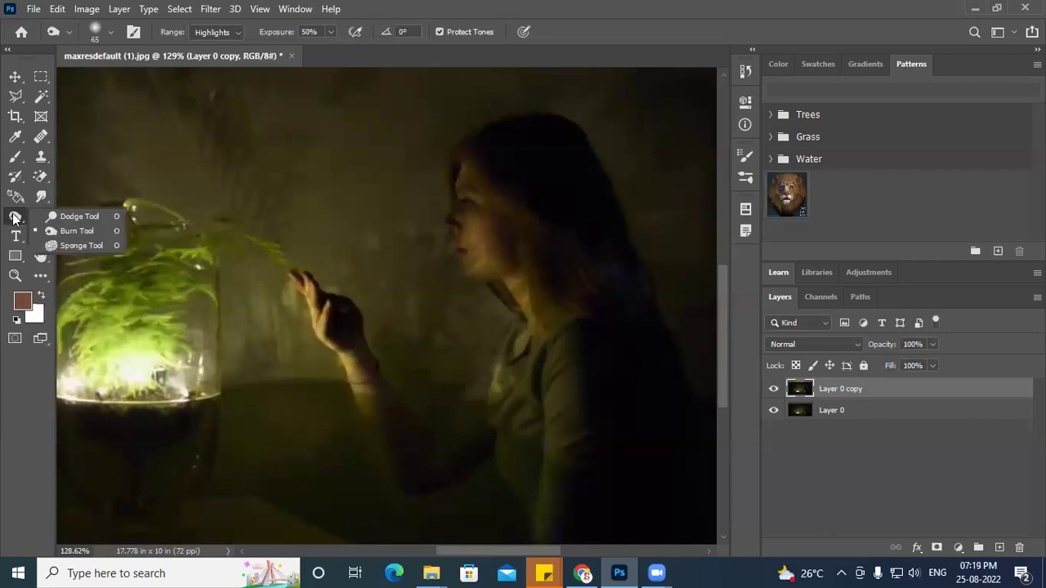
Step: Select the Sponge tool in Saturate mode, then zoom in and reposition the view
click(79, 246)
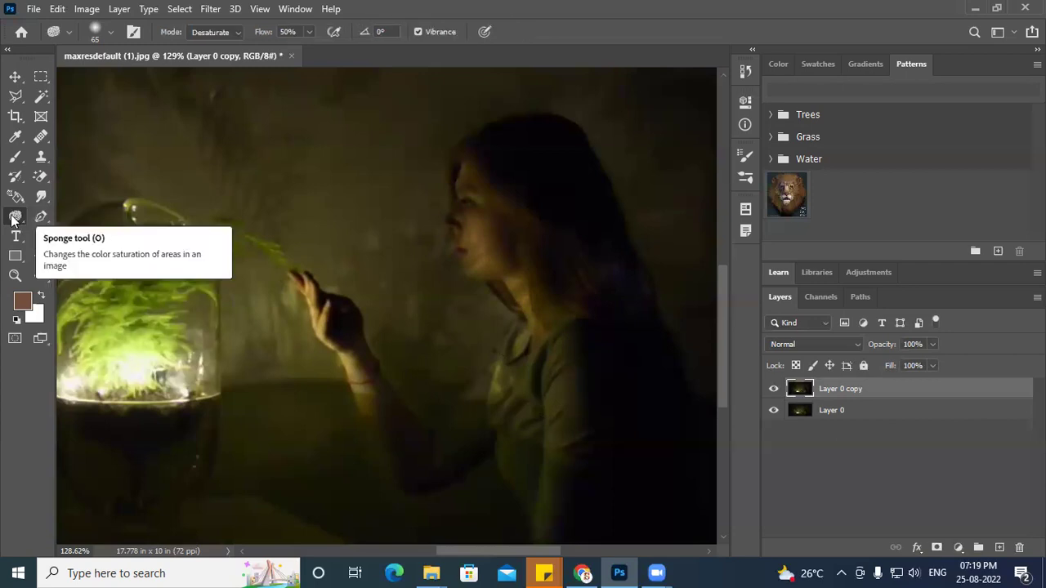
click(237, 34)
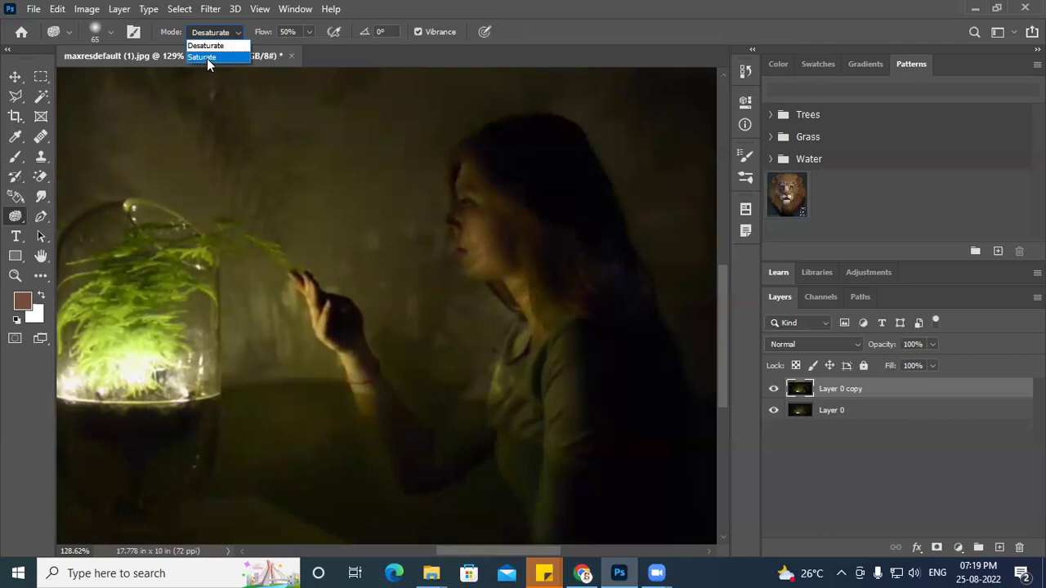
click(211, 58)
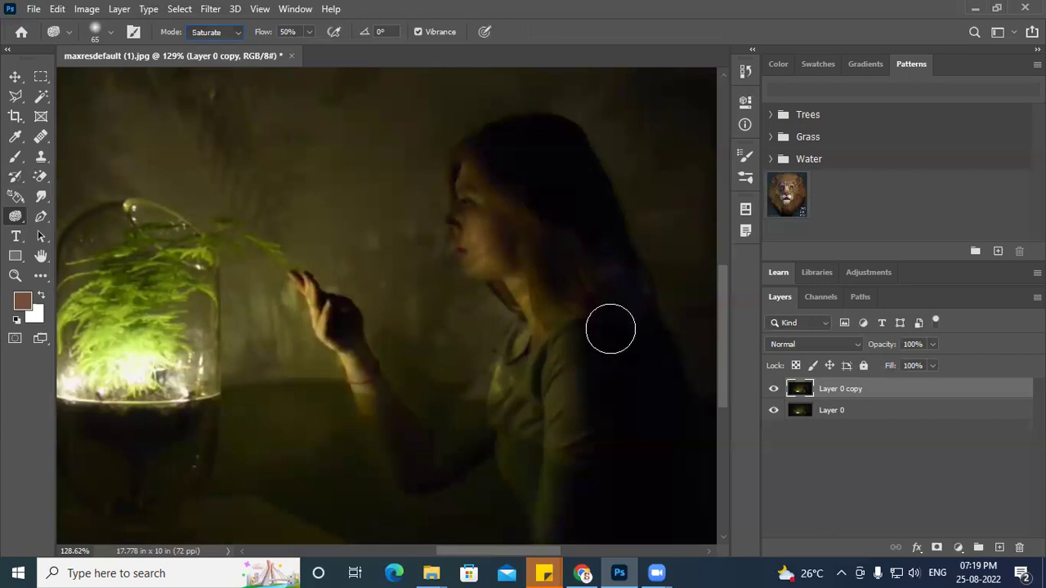
click(15, 76)
scroll(582, 389, up, 5)
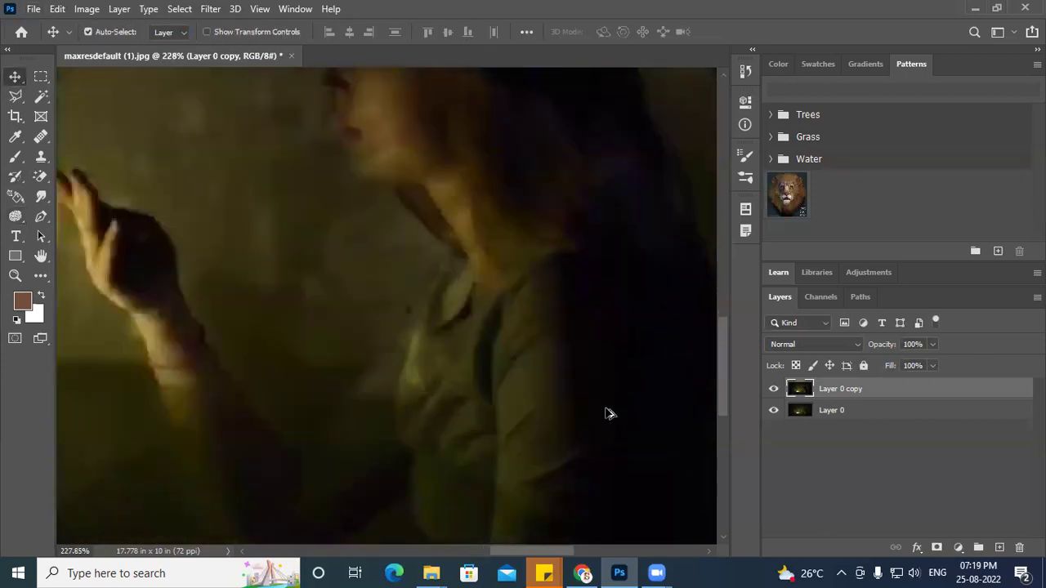
drag(524, 317, 514, 284)
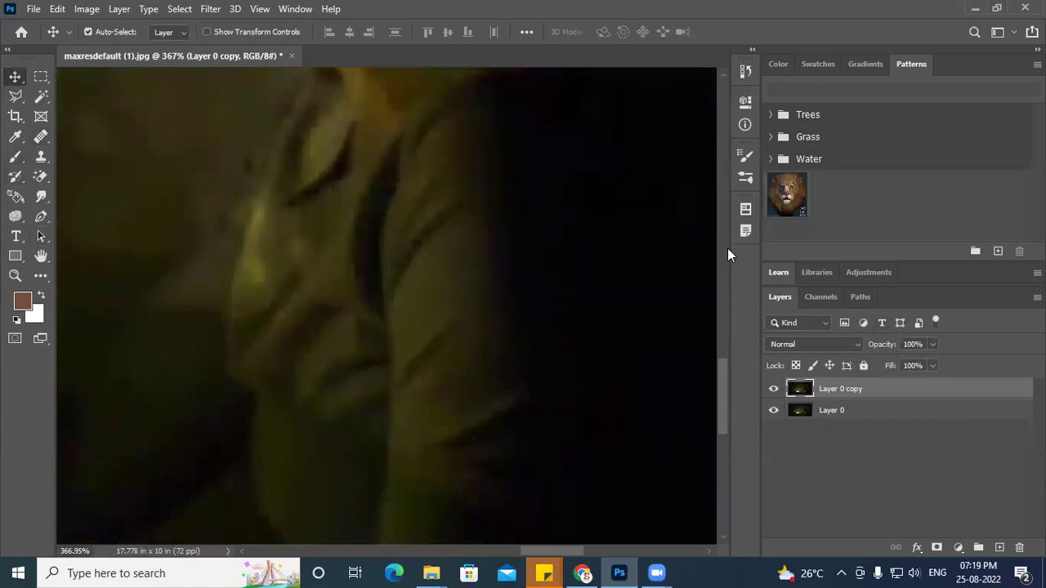
Step: Saturate the woman's shoulder and sleeve with the Sponge
click(13, 216)
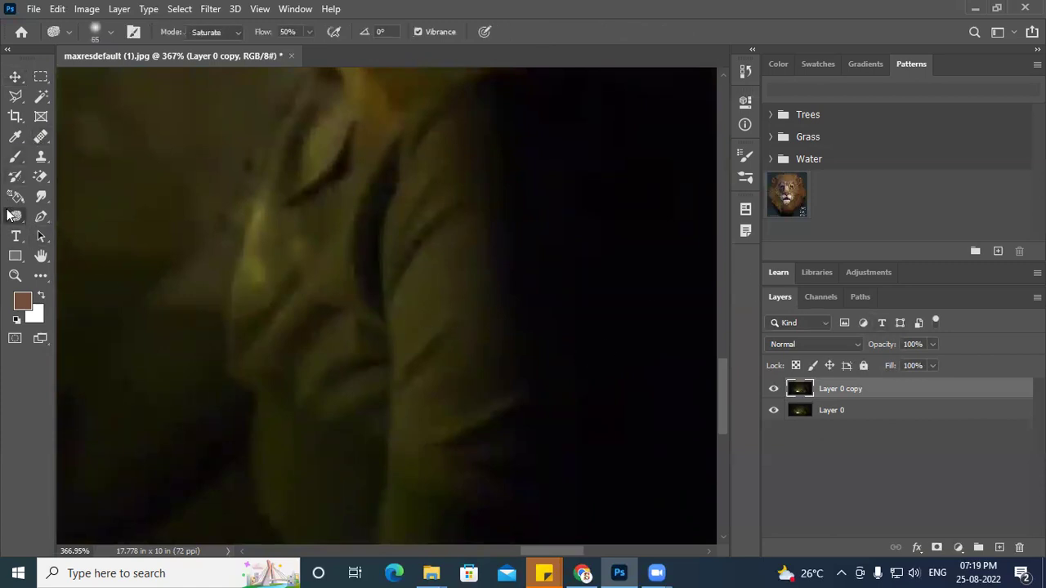
mouse_move(478, 314)
mouse_down()
mouse_move(457, 388)
mouse_move(445, 286)
mouse_move(442, 413)
mouse_move(462, 369)
mouse_move(457, 228)
mouse_move(451, 405)
mouse_move(452, 198)
mouse_move(433, 236)
mouse_move(420, 470)
mouse_move(447, 427)
mouse_move(428, 503)
mouse_move(402, 515)
mouse_move(426, 136)
mouse_move(433, 196)
mouse_move(315, 310)
mouse_move(242, 312)
mouse_move(268, 284)
mouse_move(271, 509)
mouse_up()
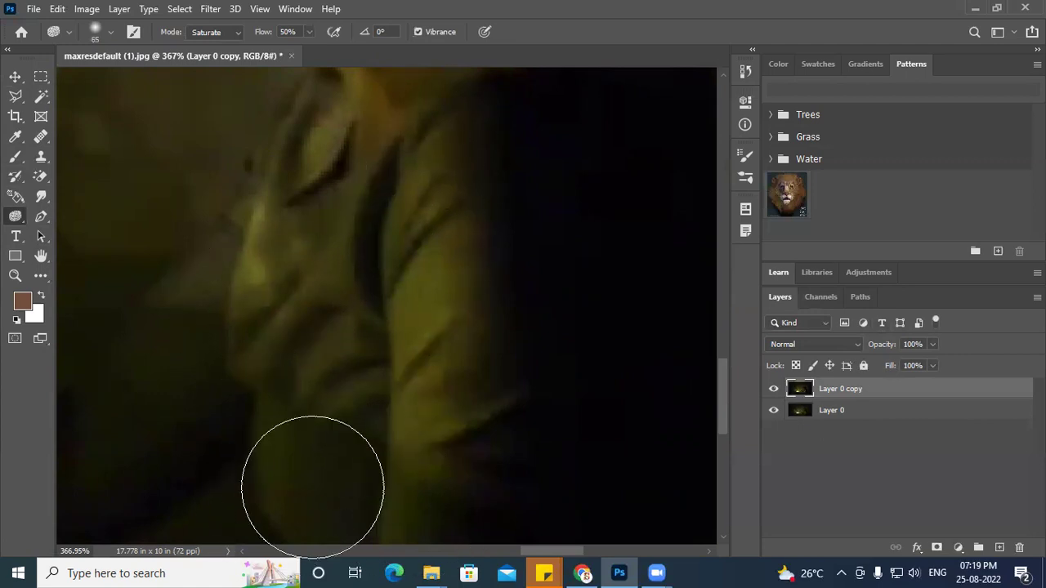
drag(437, 381, 502, 356)
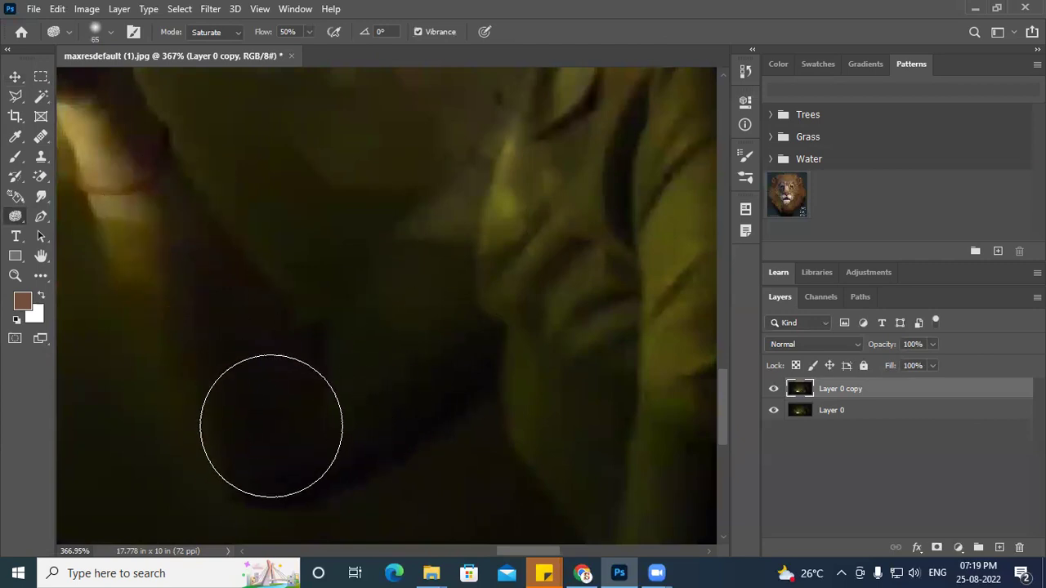
scroll(547, 331, right, 2)
scroll(545, 324, down, 5)
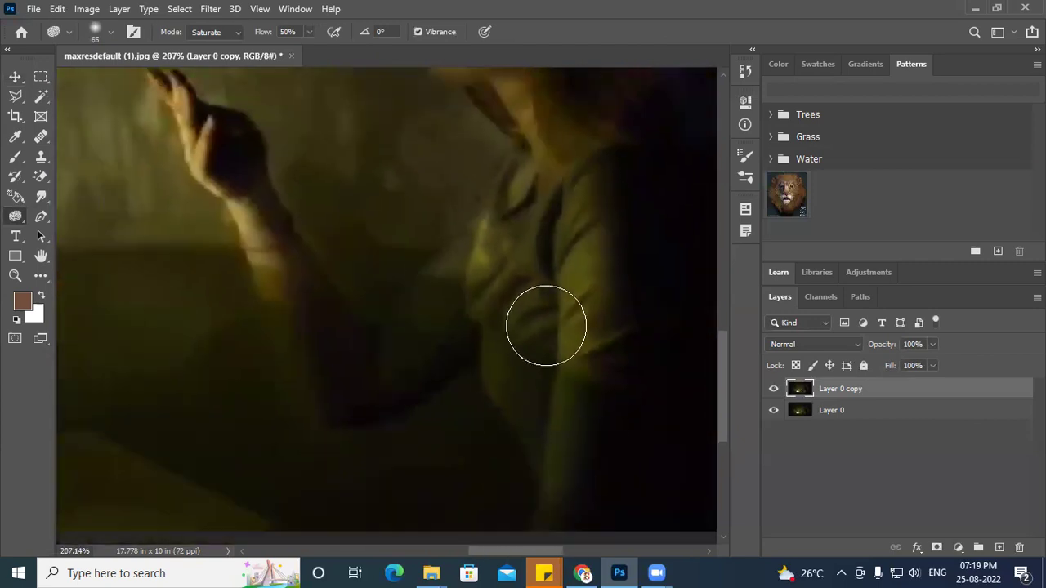
scroll(549, 311, right, 4)
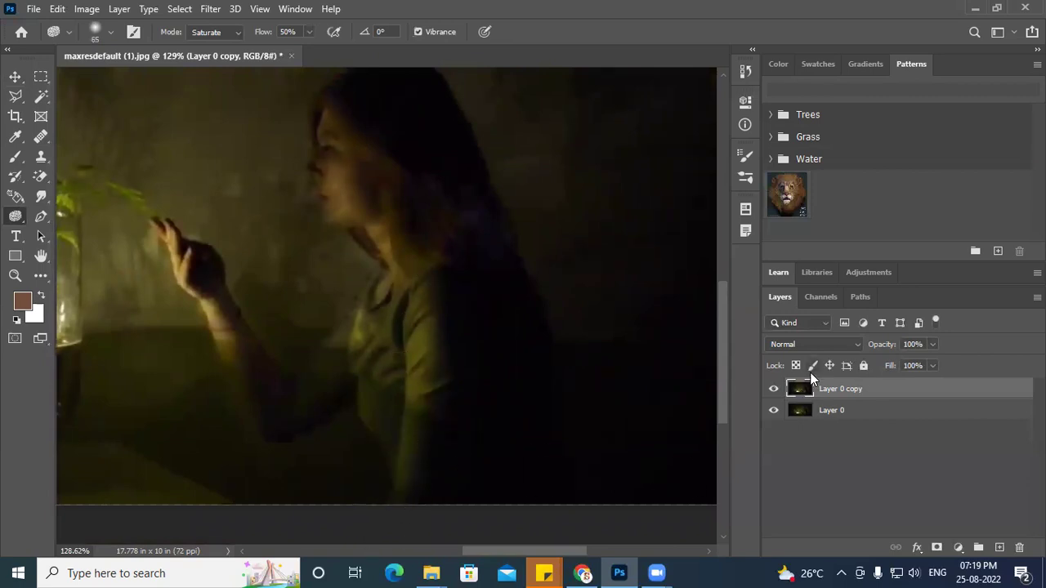
Step: Compare Layer 0 copy with the original by toggling its visibility, then lightly saturate the cheek
click(774, 392)
click(774, 393)
click(774, 391)
click(773, 391)
click(773, 392)
click(773, 391)
click(774, 392)
click(773, 392)
mouse_move(332, 159)
mouse_down()
mouse_move(352, 187)
mouse_move(345, 172)
mouse_move(336, 224)
mouse_move(325, 134)
mouse_move(344, 187)
mouse_move(303, 294)
mouse_move(343, 192)
mouse_move(166, 208)
mouse_move(188, 288)
mouse_move(236, 324)
mouse_move(224, 348)
mouse_move(495, 240)
mouse_move(338, 169)
mouse_up()
Step: Compare again, saturate the cheek and jaw more strongly, then undo those orange strokes
scroll(383, 217, up, 5)
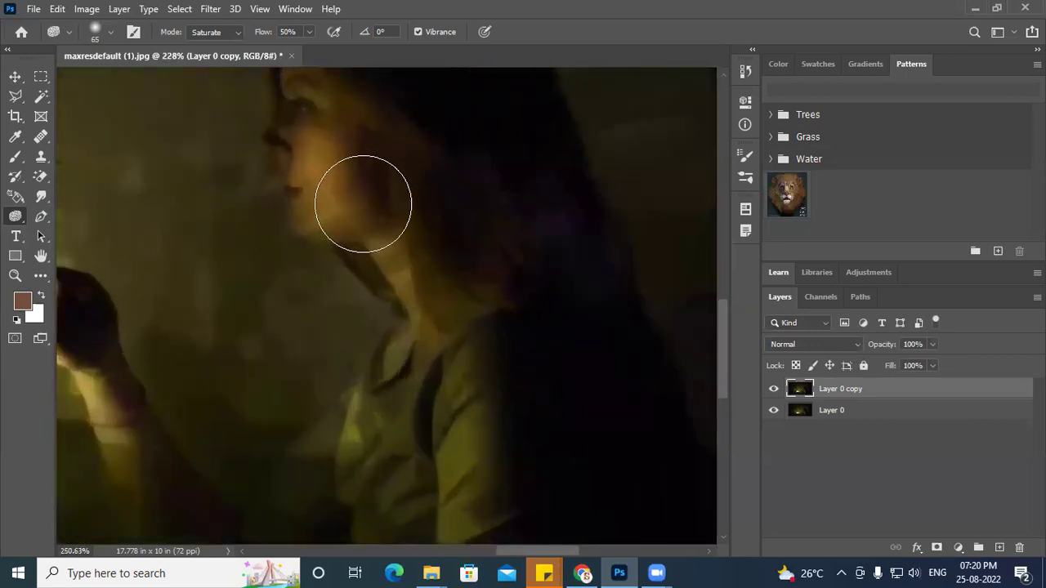
drag(358, 210, 383, 304)
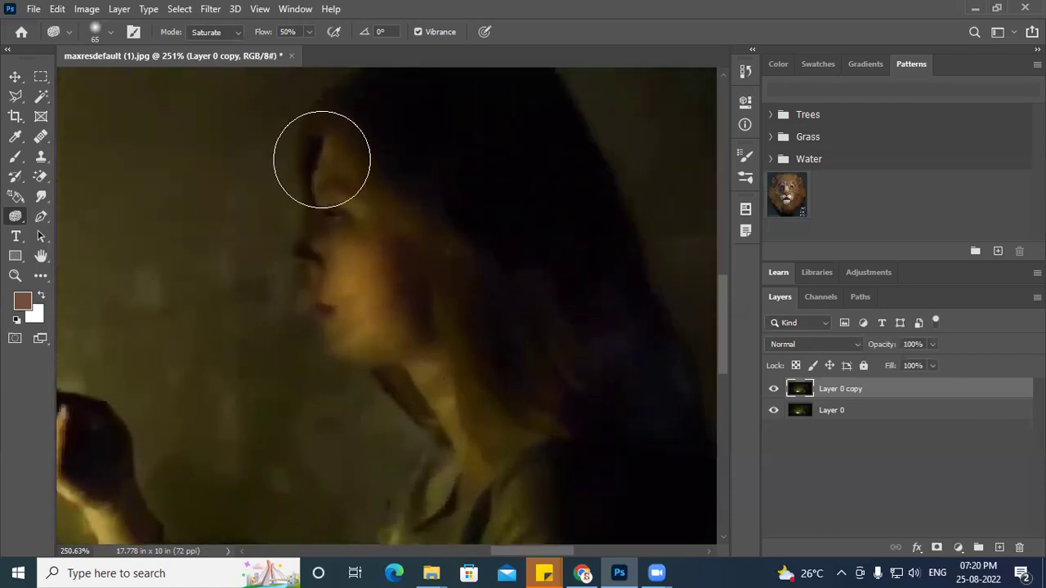
click(774, 389)
click(774, 389)
click(774, 389)
click(774, 389)
click(774, 389)
click(774, 388)
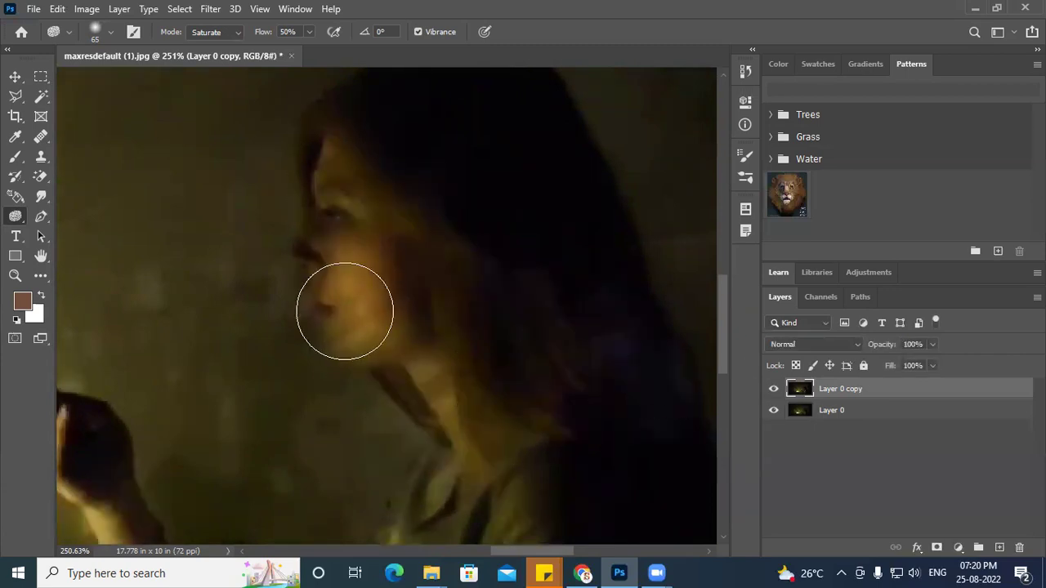
mouse_move(354, 220)
mouse_down()
mouse_move(372, 337)
mouse_move(336, 172)
mouse_move(382, 357)
mouse_move(368, 245)
mouse_move(422, 422)
mouse_move(382, 260)
mouse_move(509, 448)
mouse_move(450, 325)
mouse_move(516, 472)
mouse_move(354, 266)
mouse_move(348, 176)
mouse_move(405, 362)
mouse_move(363, 245)
mouse_move(403, 354)
mouse_move(360, 270)
mouse_move(420, 293)
mouse_move(363, 289)
mouse_move(380, 310)
mouse_move(398, 268)
mouse_move(428, 368)
mouse_move(352, 217)
mouse_move(415, 380)
mouse_move(446, 284)
mouse_move(268, 329)
mouse_move(403, 270)
mouse_move(472, 302)
mouse_up()
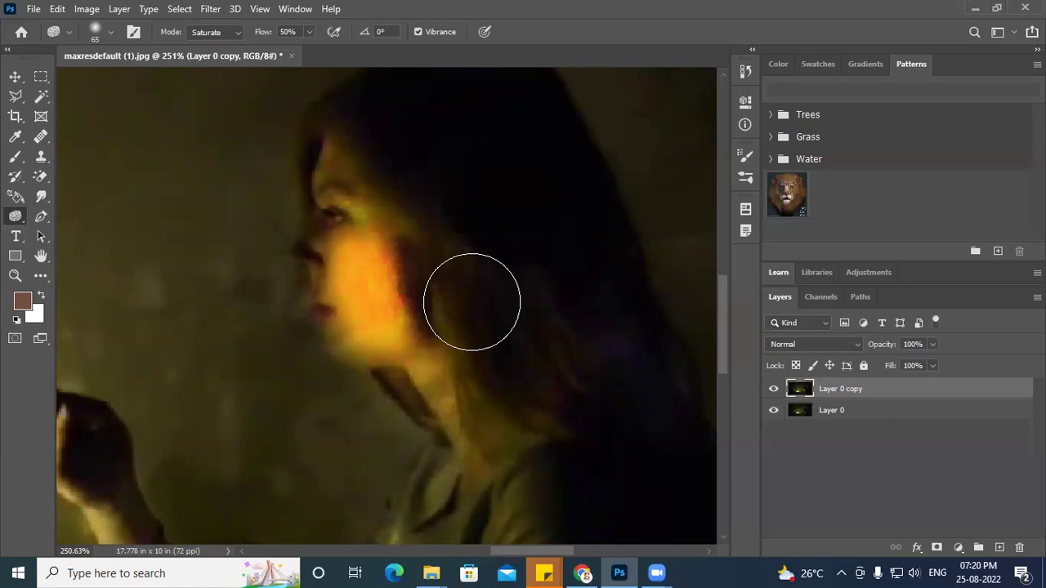
key(ctrl+z)
key(ctrl+z)
key(ctrl+z)
key(ctrl+z)
key(ctrl+z)
key(ctrl+z)
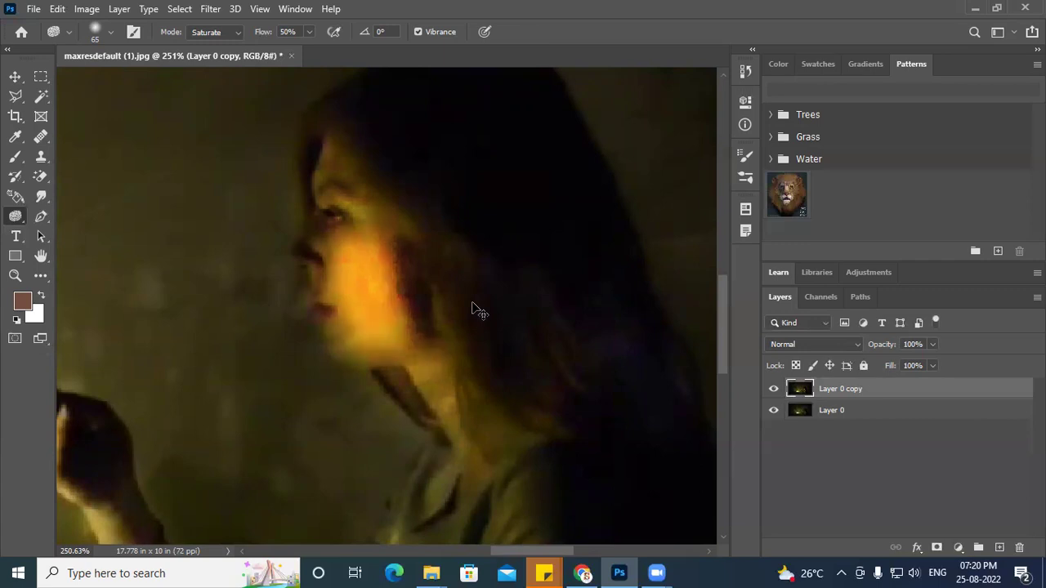
key(ctrl+z)
key(ctrl+z)
key(ctrl+z)
key(ctrl+z)
key(ctrl+z)
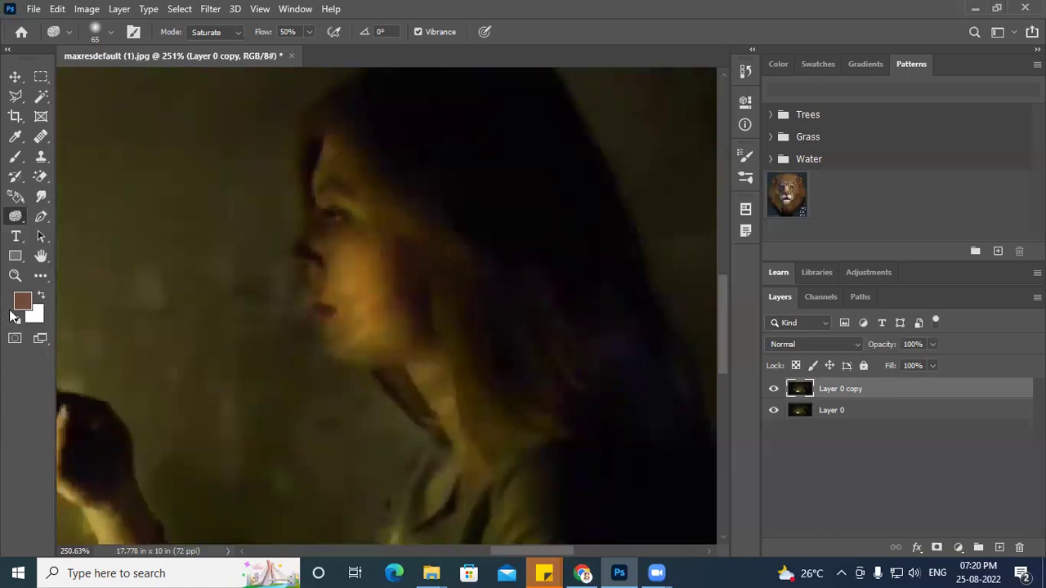
Step: Set the Sponge to Desaturate mode and tone down colour on the woman's neck and face
right_click(23, 214)
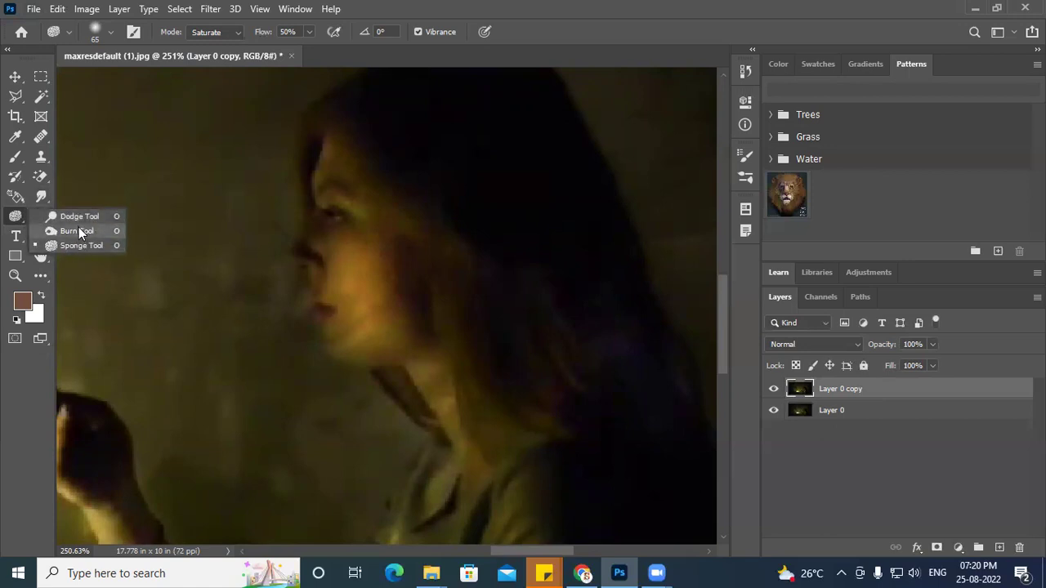
click(79, 245)
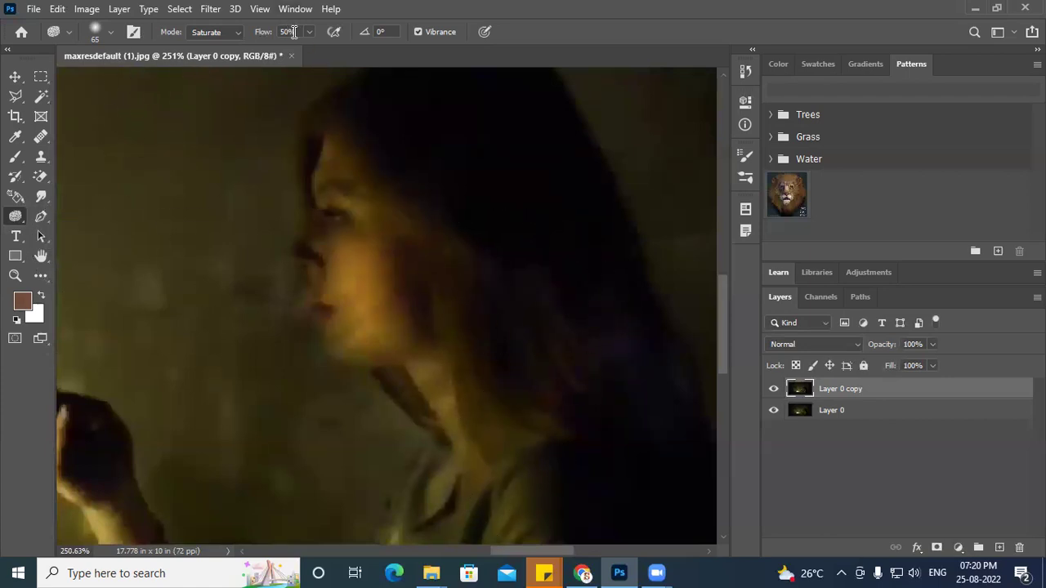
click(229, 31)
click(217, 47)
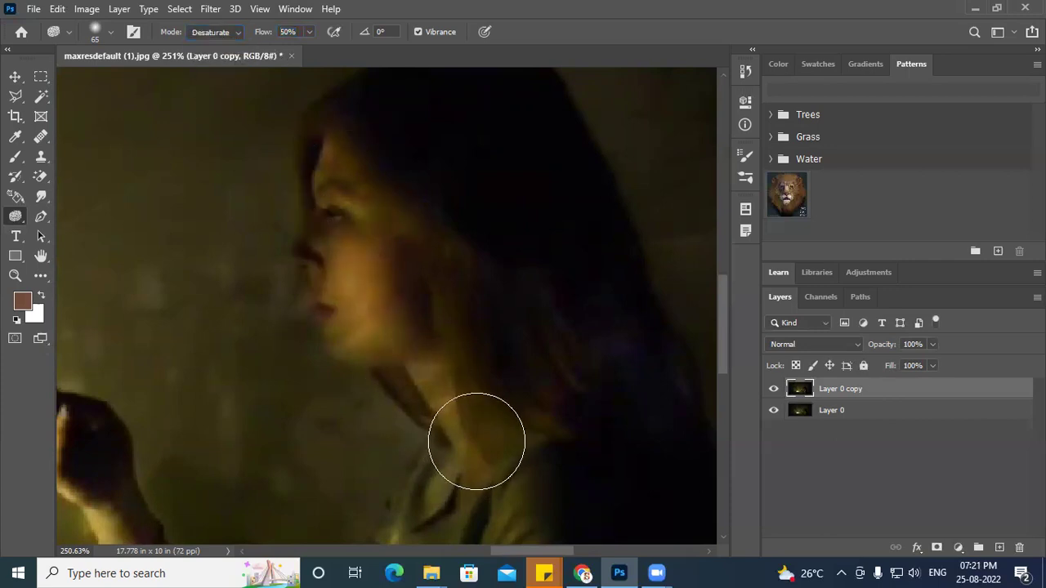
mouse_move(424, 439)
mouse_down()
mouse_move(381, 229)
mouse_move(348, 182)
mouse_move(431, 408)
mouse_move(380, 330)
mouse_move(452, 431)
mouse_up()
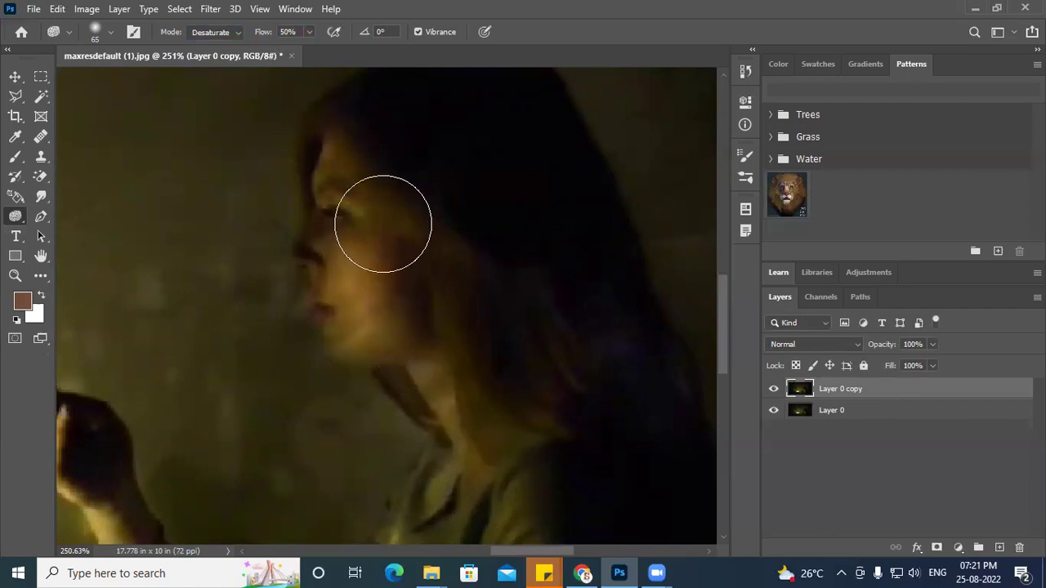
scroll(460, 269, down, 2)
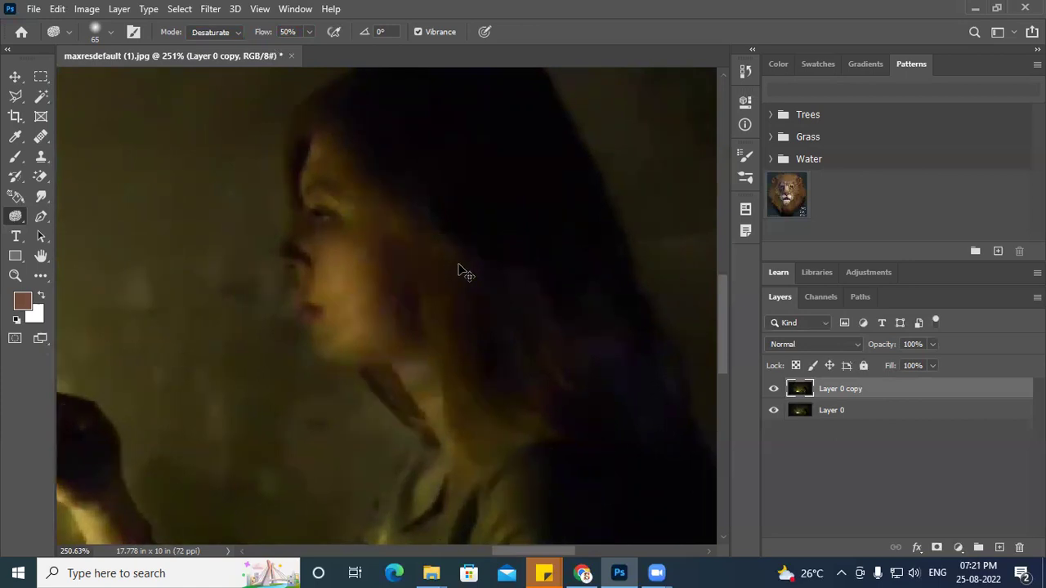
scroll(455, 252, down, 2)
drag(365, 340, 374, 199)
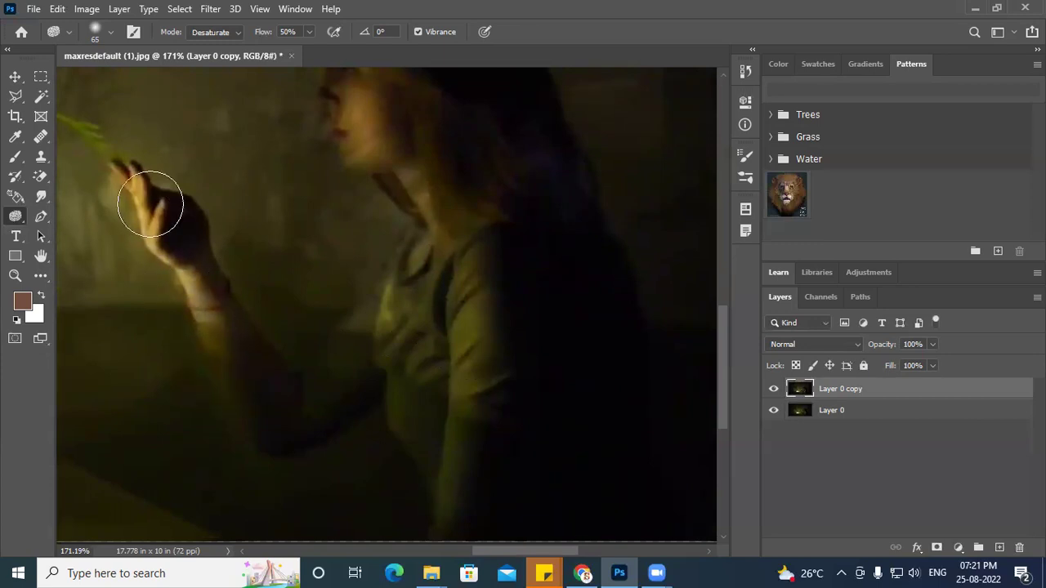
drag(396, 178, 434, 297)
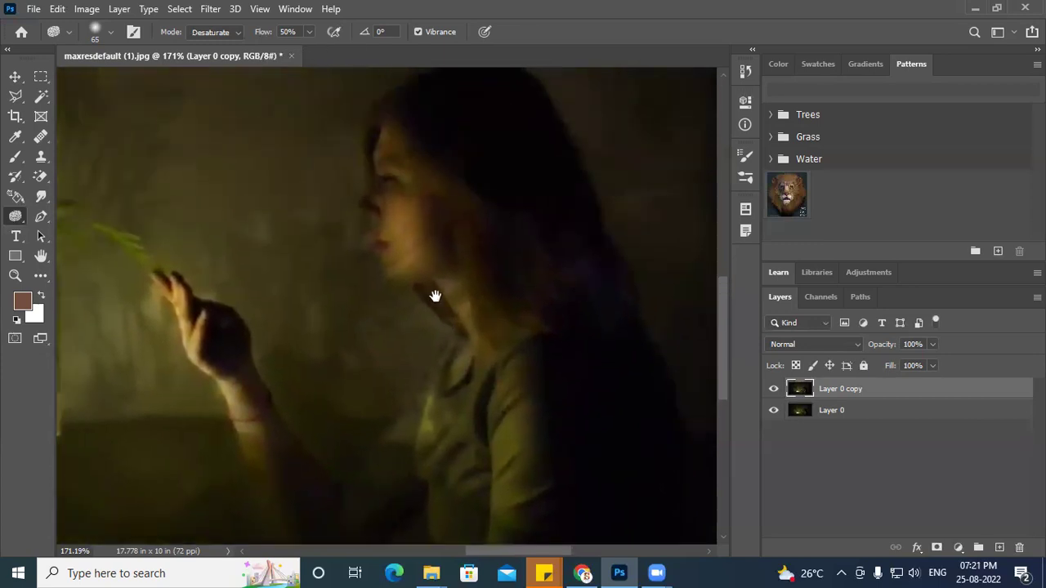
drag(240, 281, 357, 255)
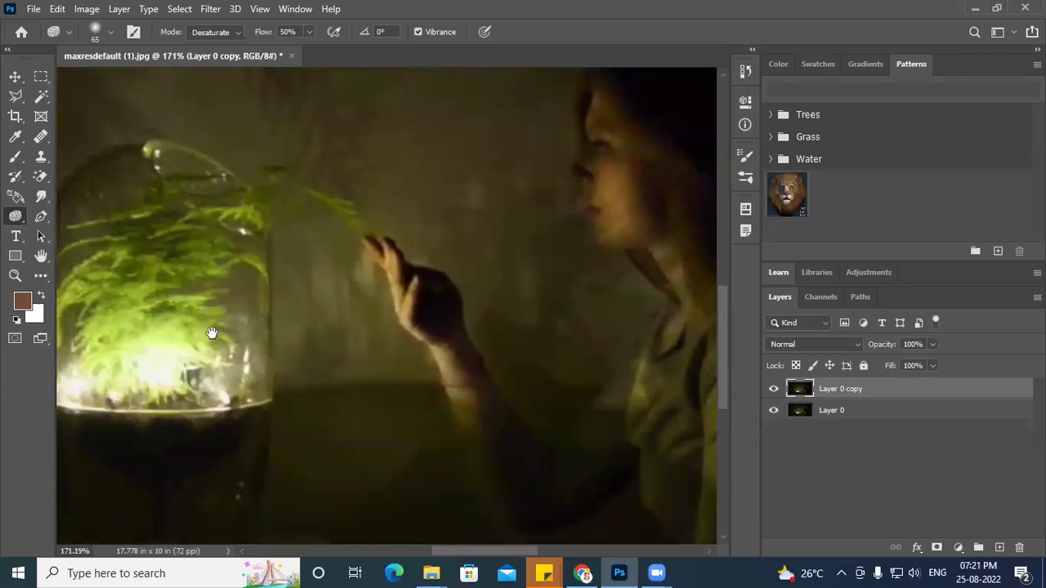
drag(212, 332, 429, 293)
Step: Mute the green ferns inside the jar with the desaturating Sponge
mouse_move(300, 223)
mouse_down()
mouse_move(268, 253)
mouse_move(288, 275)
mouse_move(310, 240)
mouse_move(279, 296)
mouse_move(355, 253)
mouse_move(312, 293)
mouse_move(306, 324)
mouse_move(388, 255)
mouse_move(442, 305)
mouse_move(427, 274)
mouse_move(449, 295)
mouse_move(451, 219)
mouse_move(505, 266)
mouse_move(438, 162)
mouse_move(511, 184)
mouse_move(496, 165)
mouse_move(594, 217)
mouse_move(432, 212)
mouse_move(254, 270)
mouse_move(292, 214)
mouse_move(236, 326)
mouse_move(303, 238)
mouse_move(250, 340)
mouse_move(255, 299)
mouse_up()
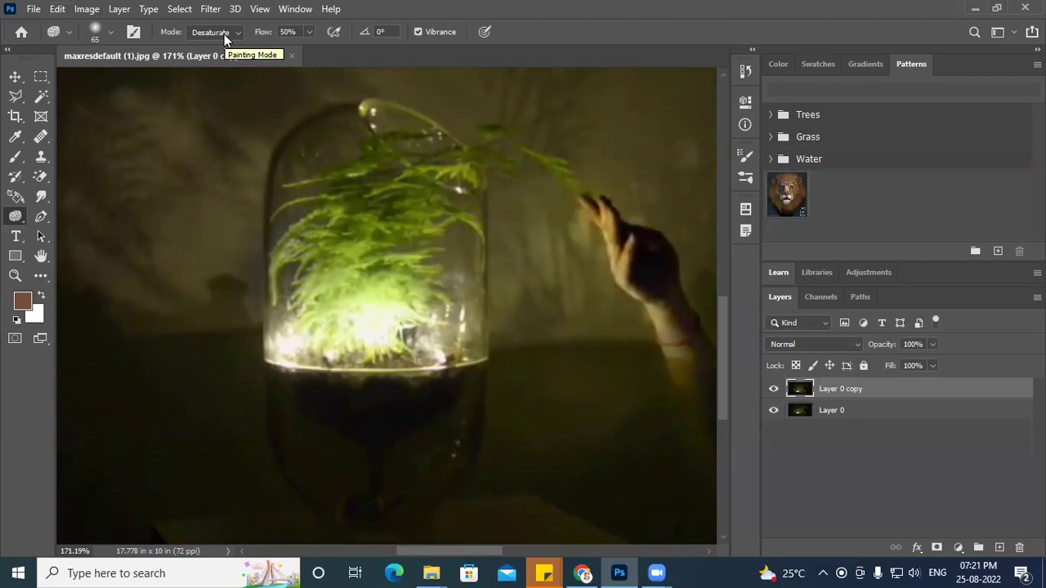
right_click(14, 217)
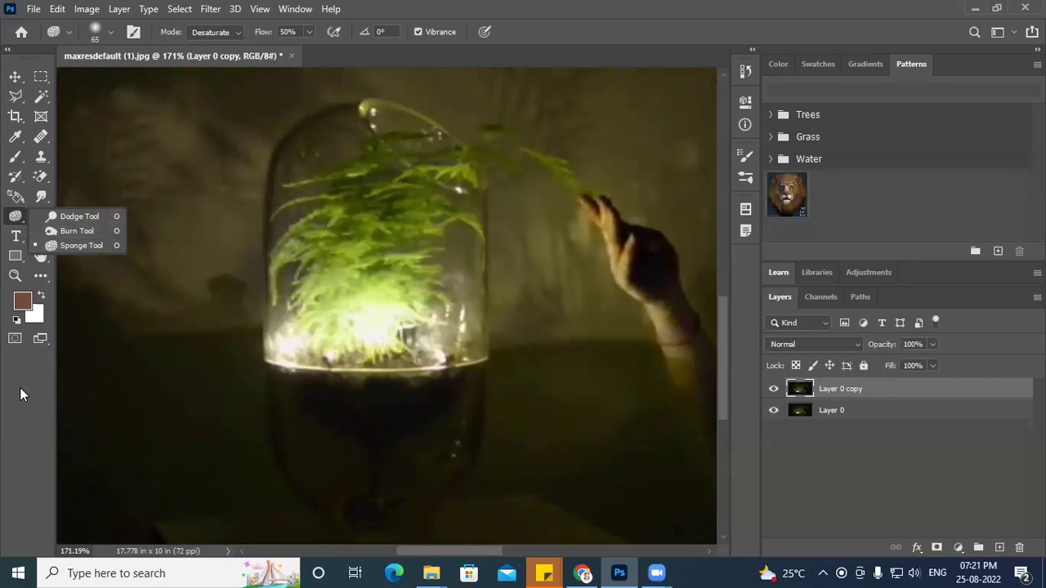
click(38, 199)
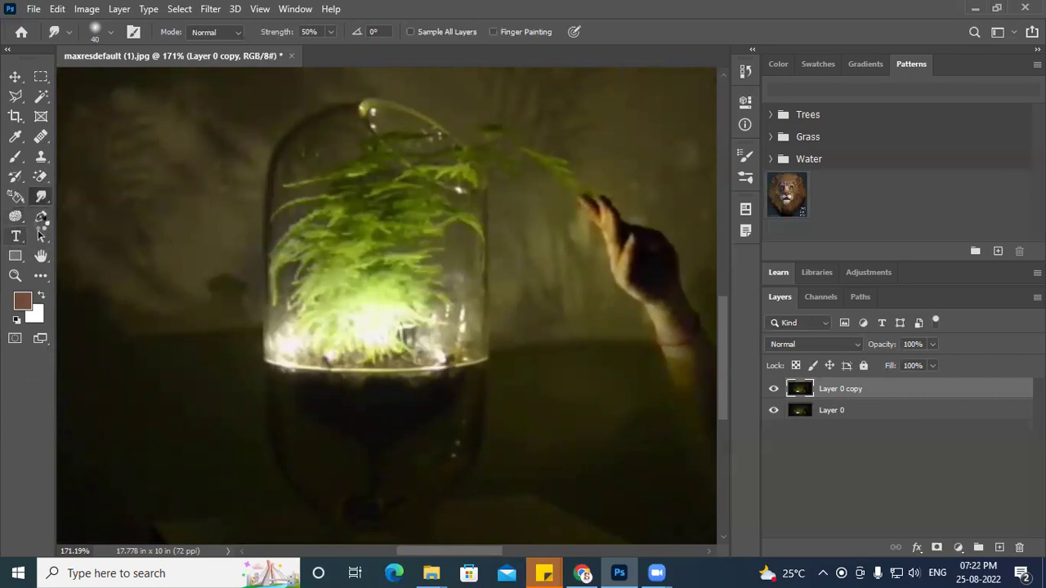
Step: Pick the Pen tool, then close maxresdefault (1).jpg without saving changes
click(15, 236)
click(40, 217)
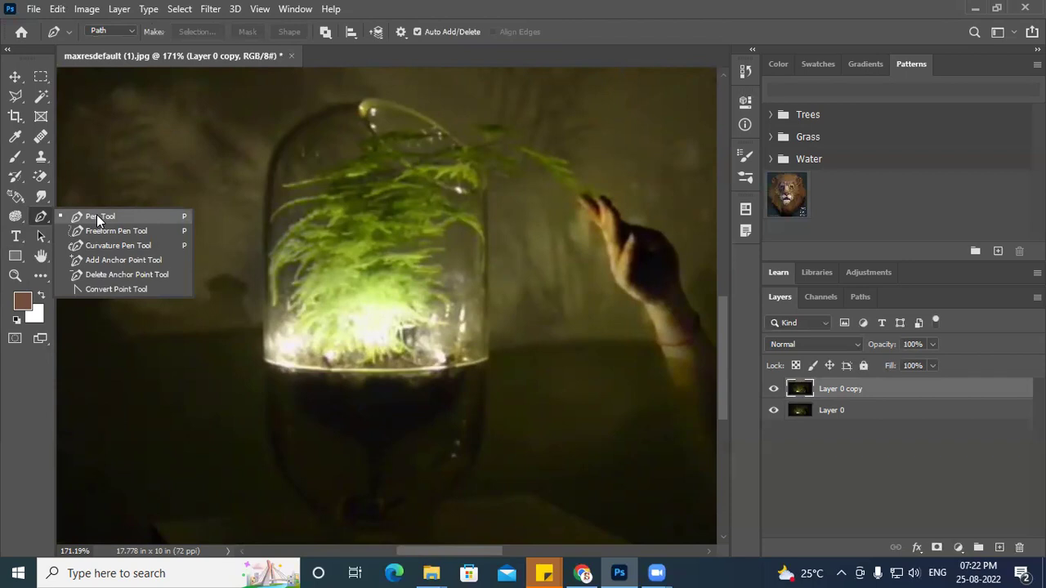
click(292, 57)
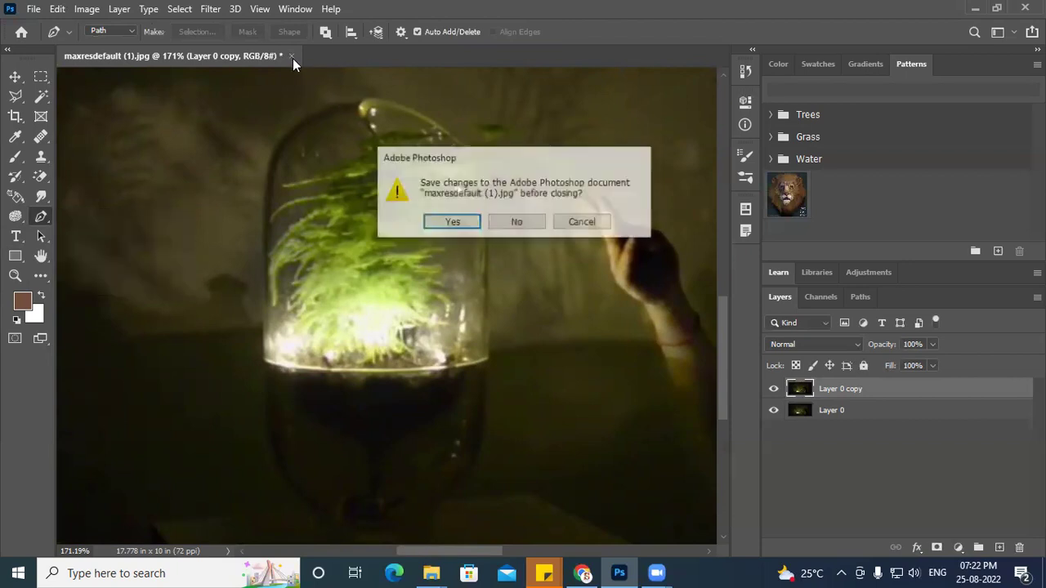
click(539, 221)
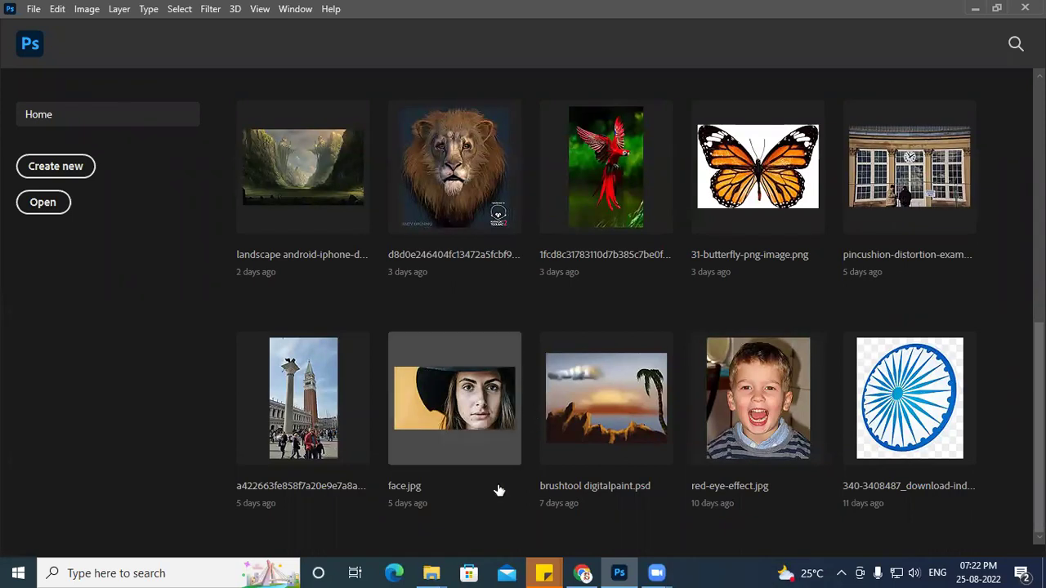
Step: In Chrome, preview the glowing-jar photo and load its full page of related images
click(583, 573)
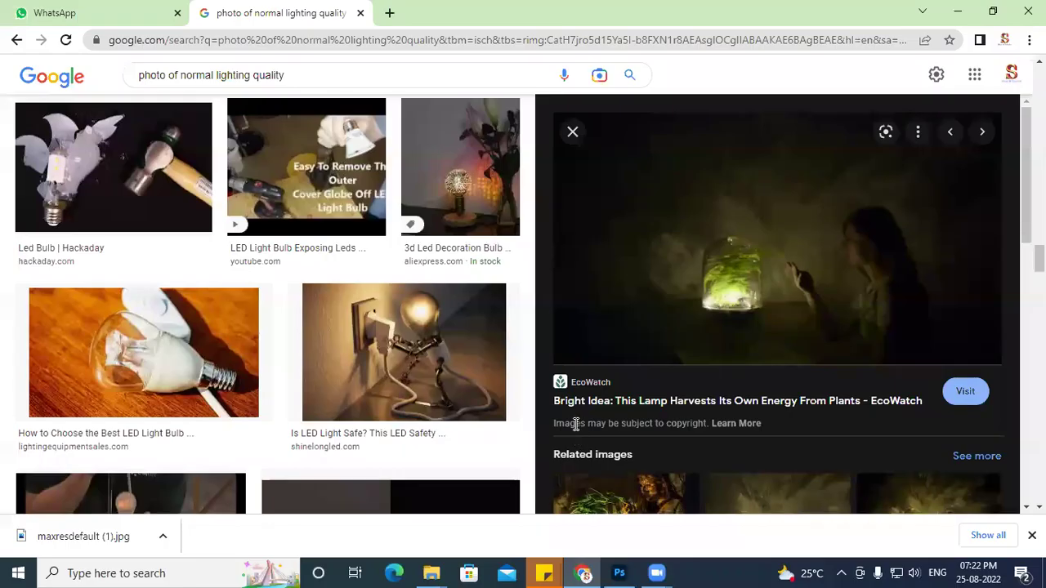
scroll(409, 359, down, 1)
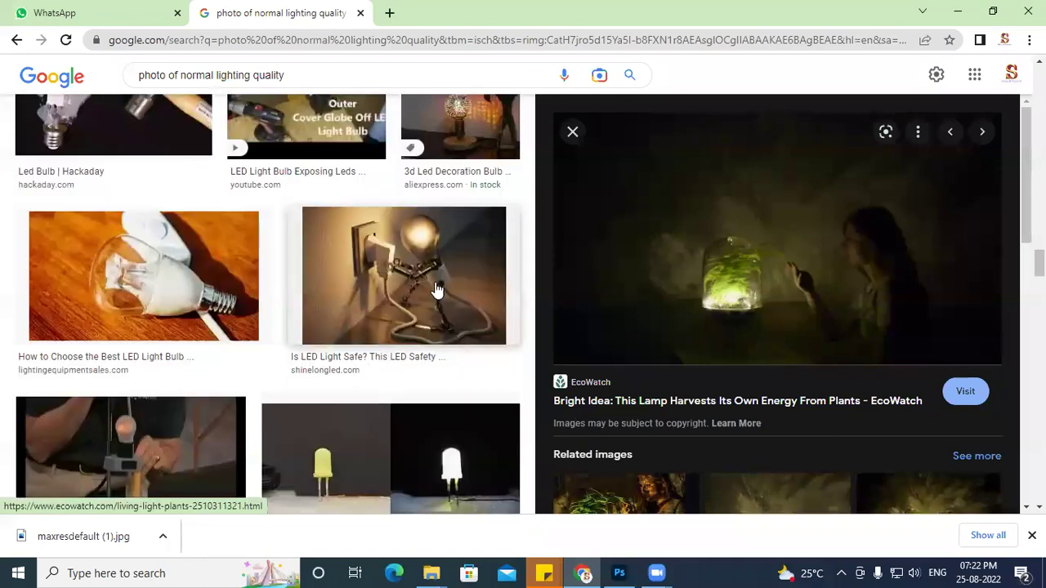
scroll(340, 279, down, 5)
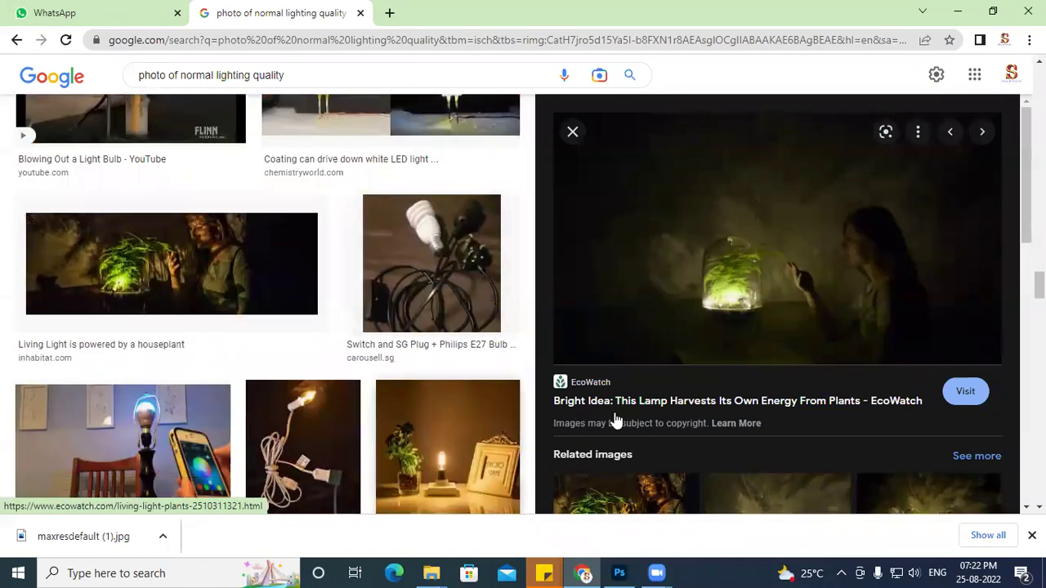
scroll(669, 451, down, 8)
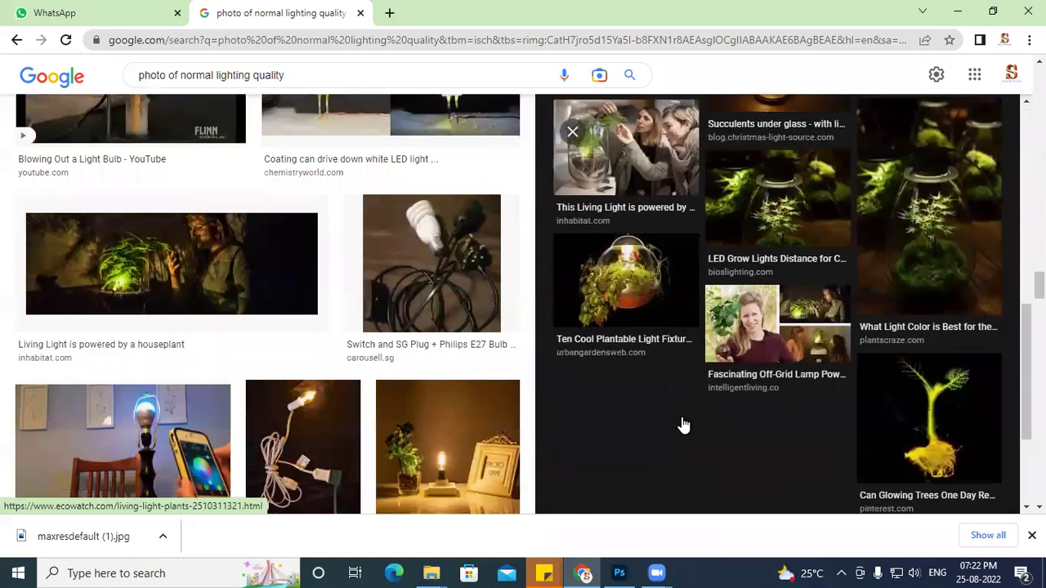
click(660, 180)
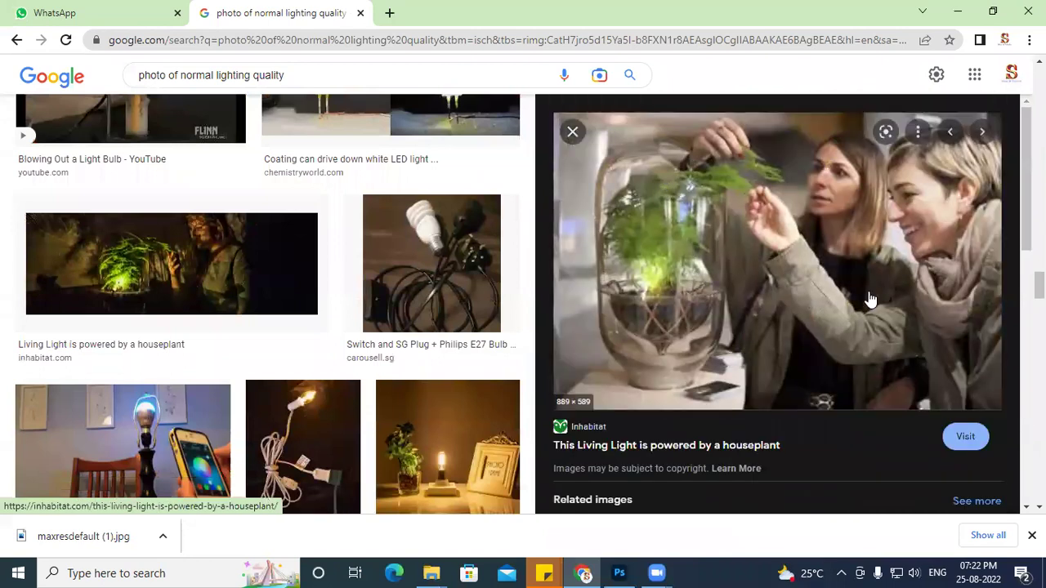
scroll(870, 299, down, 6)
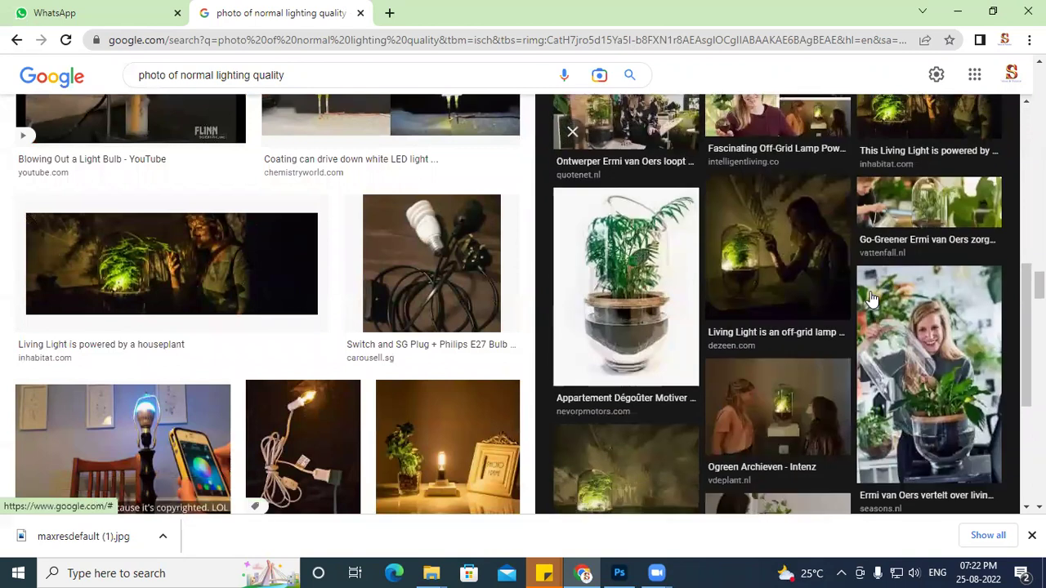
scroll(868, 302, down, 2)
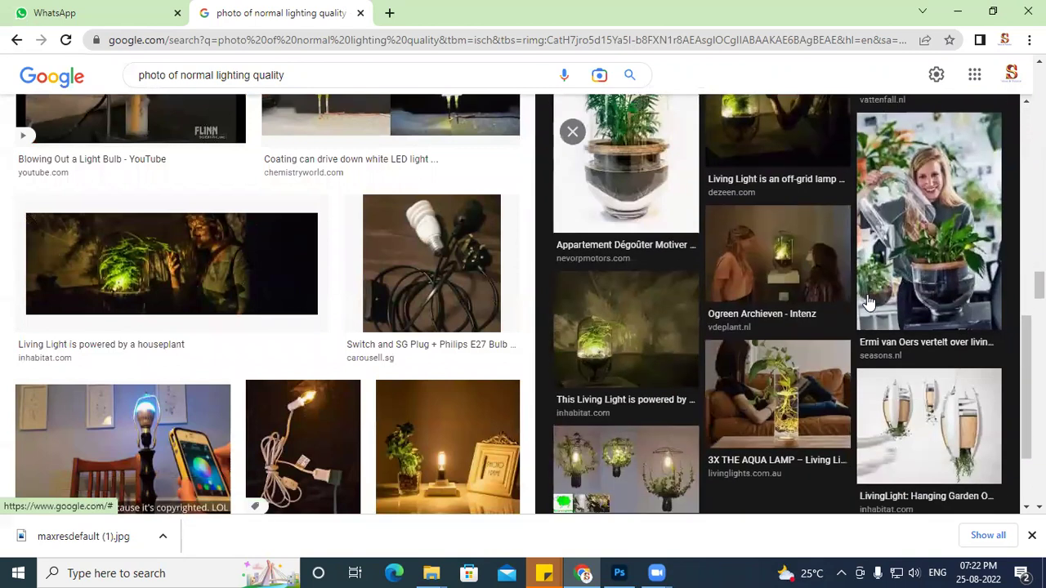
scroll(868, 294, down, 5)
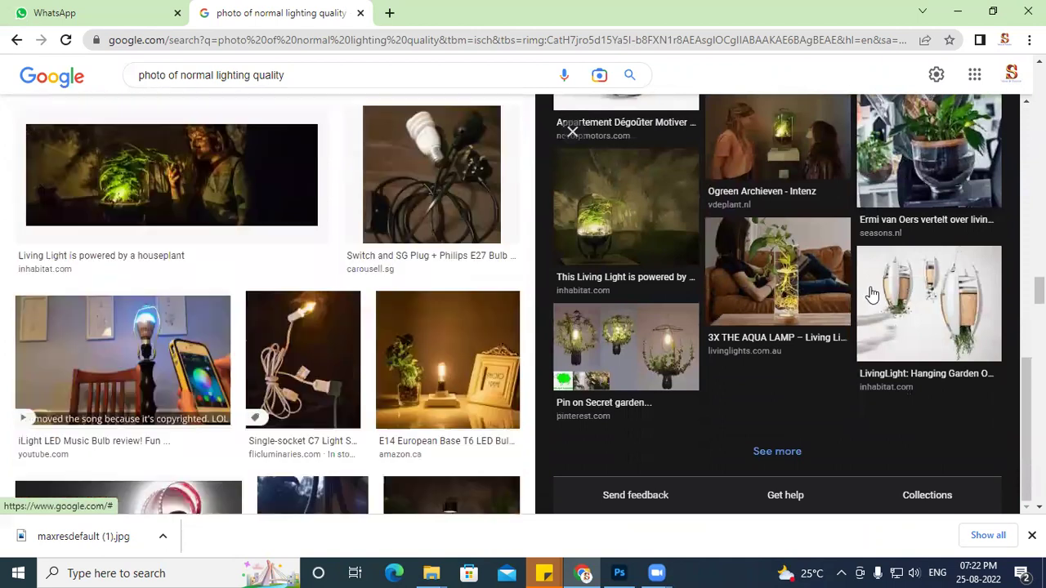
click(786, 459)
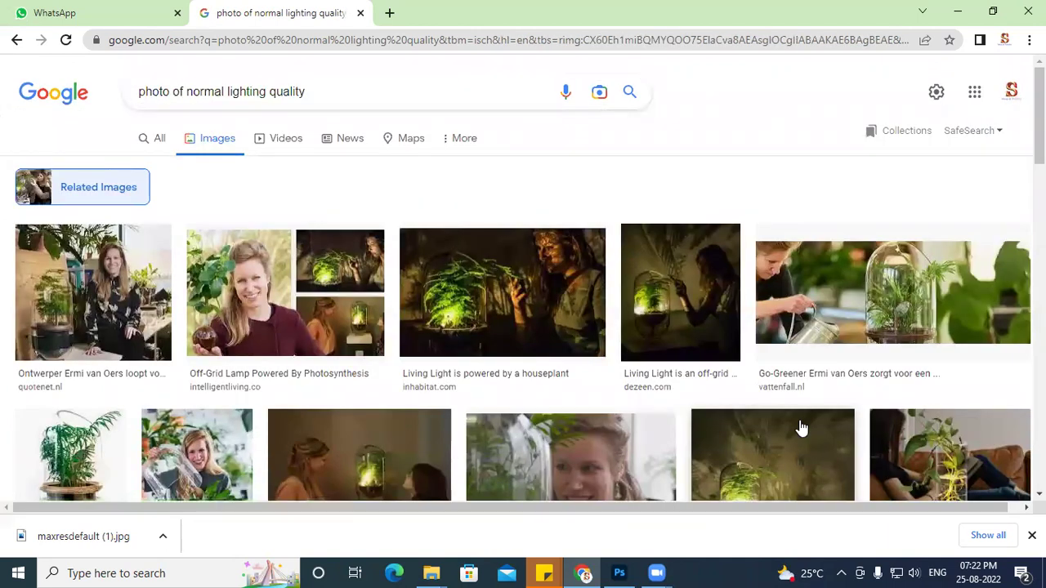
Step: Replace the Google Images search query with 'hollywood actor'
scroll(801, 426, down, 4)
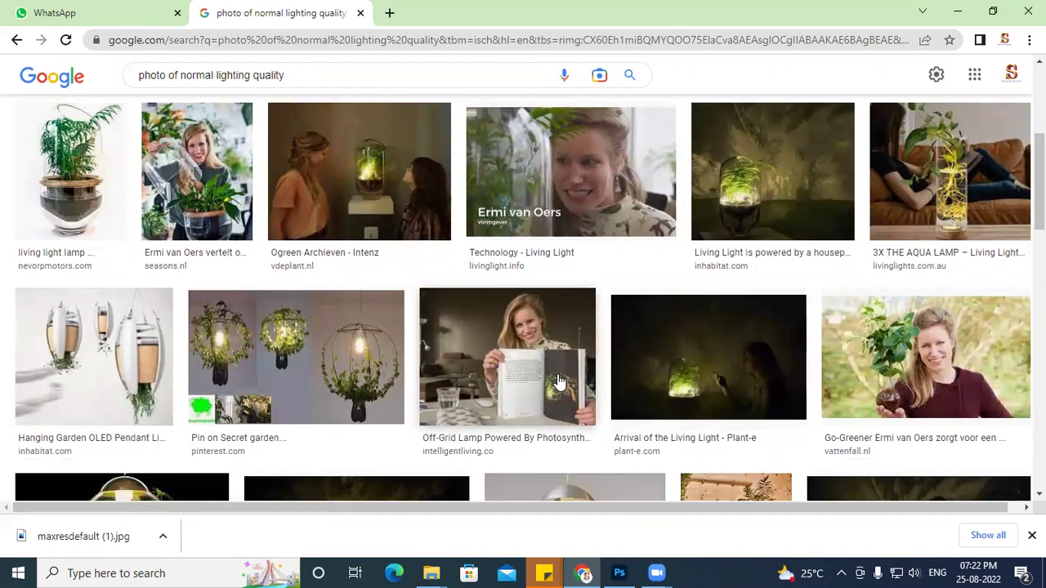
scroll(539, 376, down, 8)
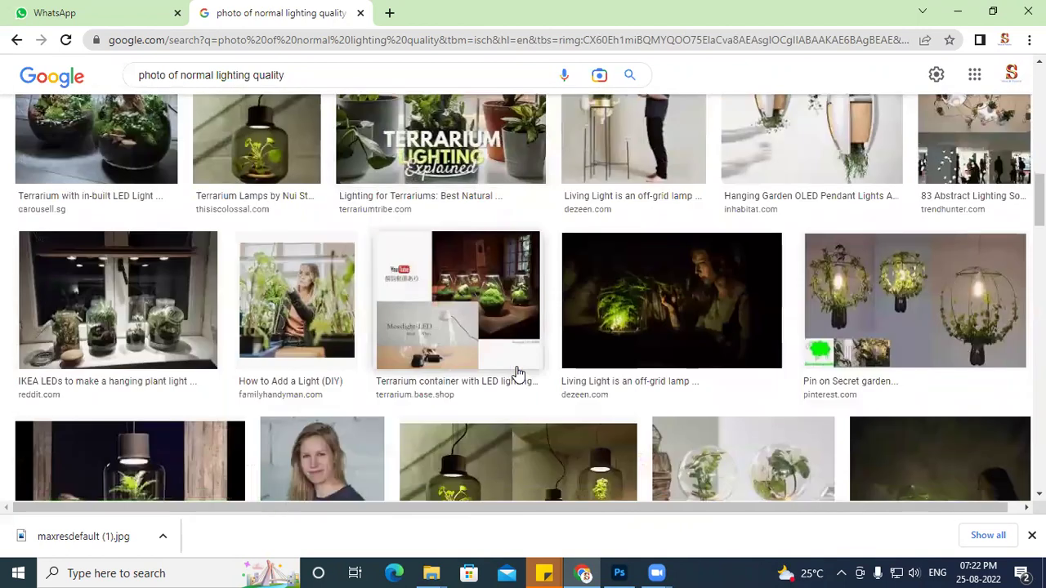
scroll(518, 374, up, 12)
drag(344, 91, 5, 101)
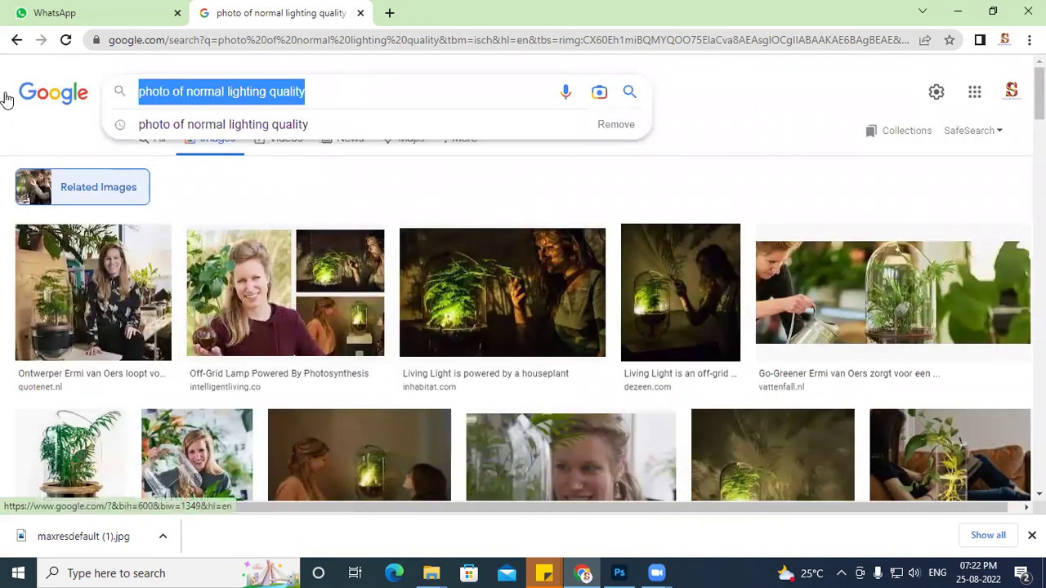
text(ho)
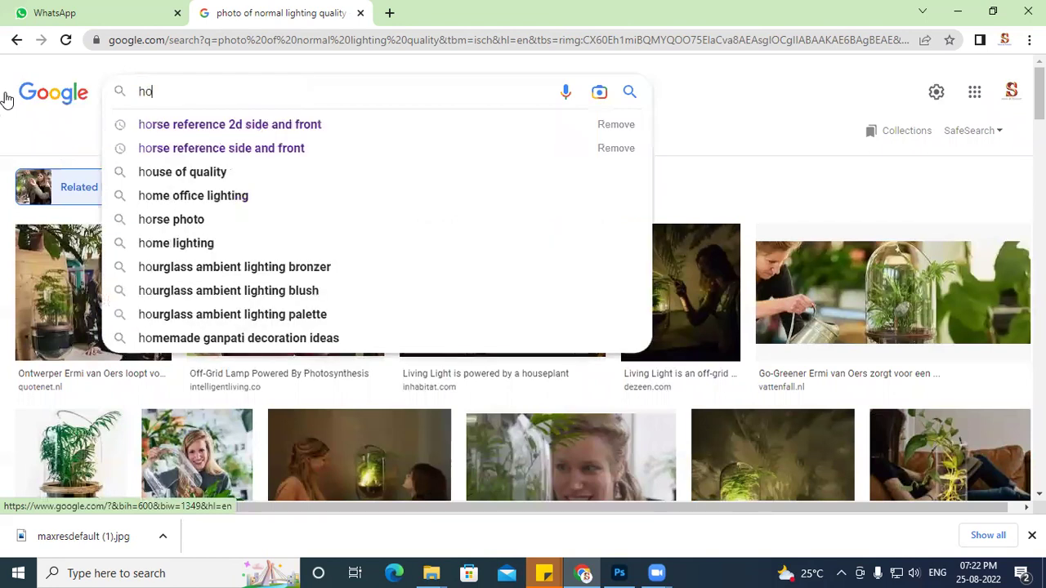
text(llywo)
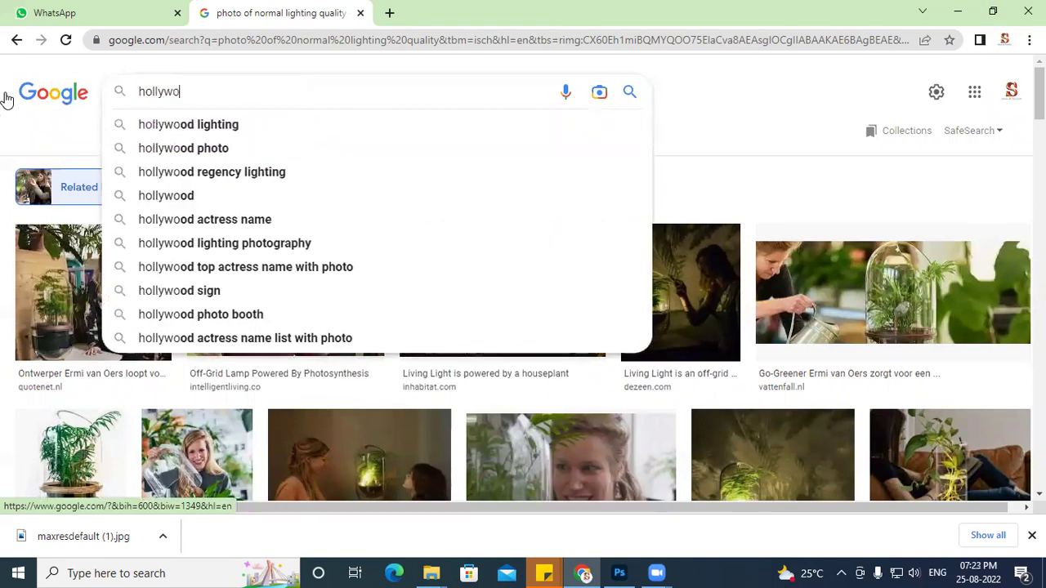
text(od actor)
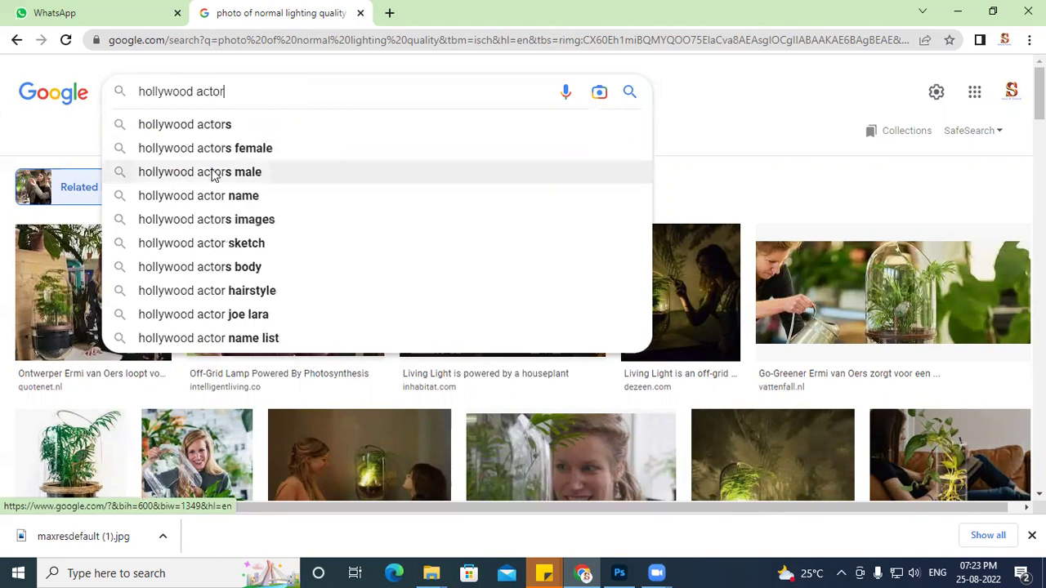
Step: Run the Google Images search for 'hollywood actors' and scroll through the results
click(211, 127)
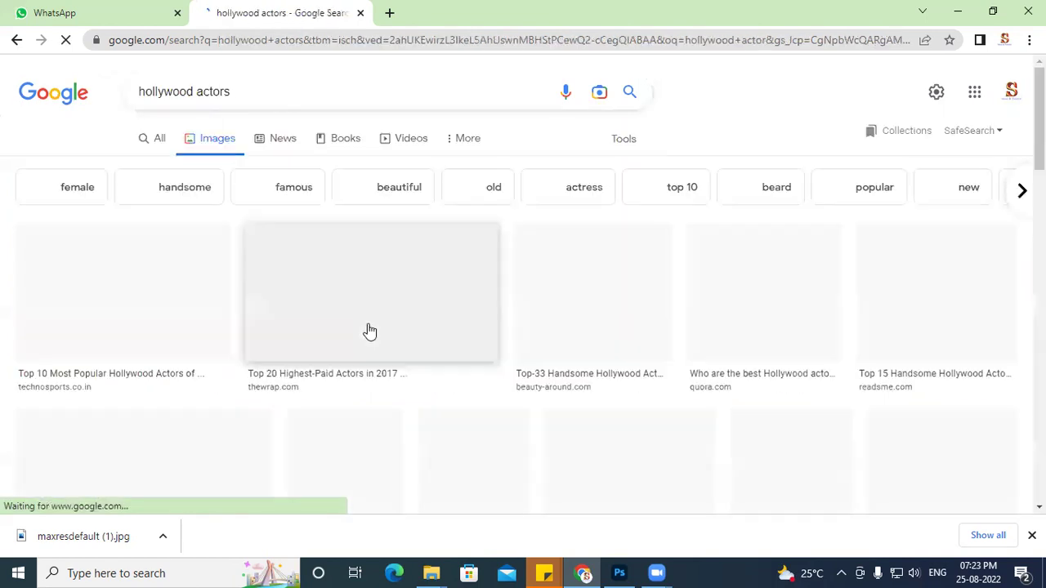
scroll(745, 305, down, 1)
scroll(745, 305, down, 8)
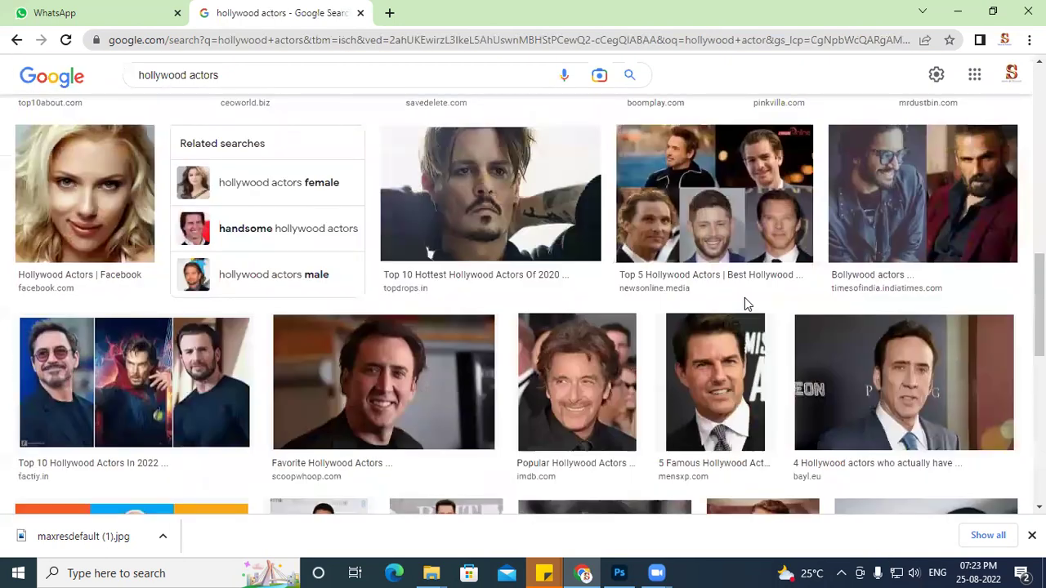
scroll(745, 305, down, 6)
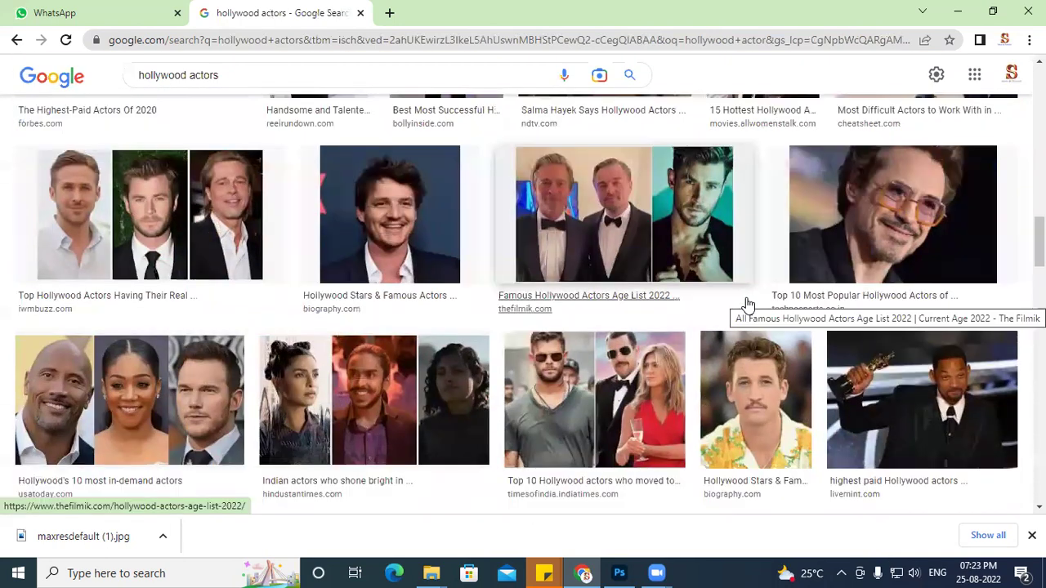
scroll(262, 260, down, 5)
scroll(266, 237, down, 1)
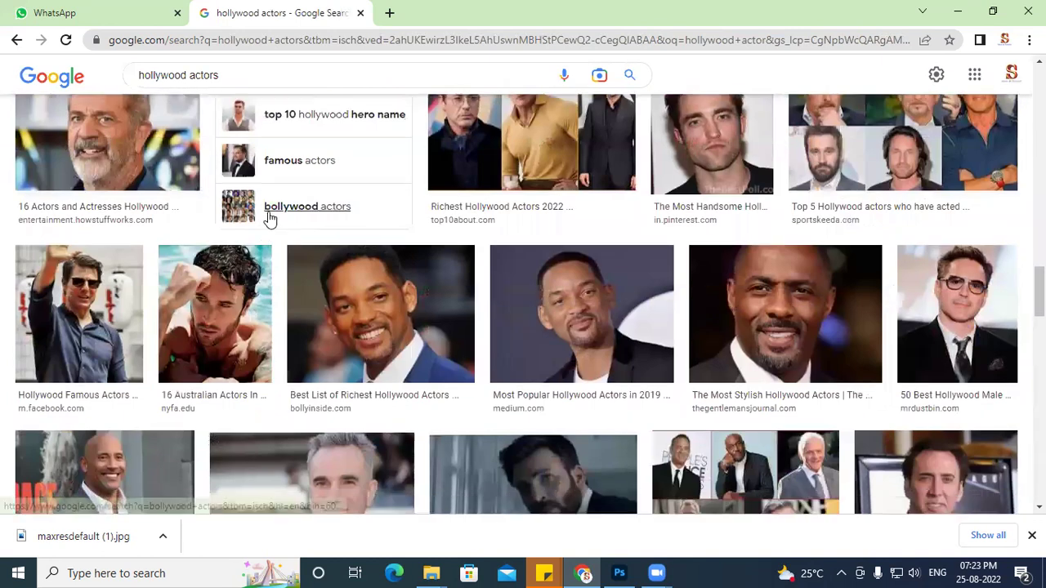
scroll(760, 377, down, 3)
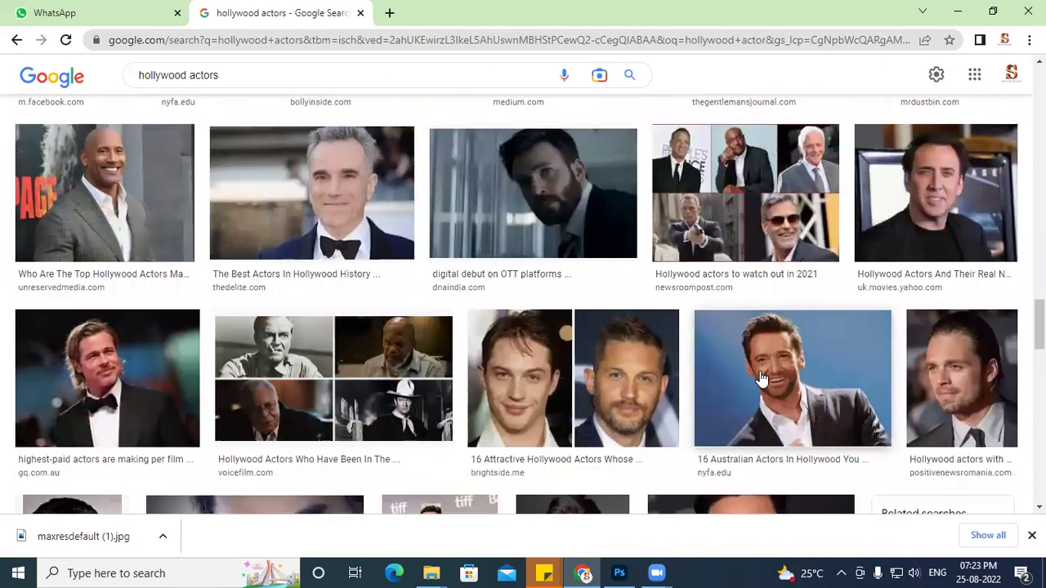
Step: Preview a man's portrait and browse the images related to it
click(804, 415)
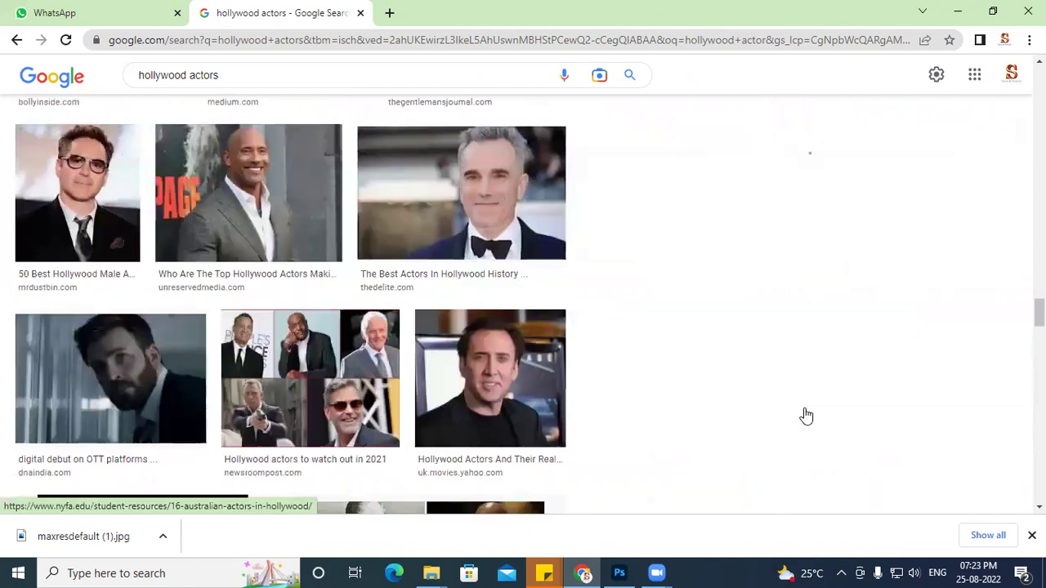
scroll(785, 384, down, 6)
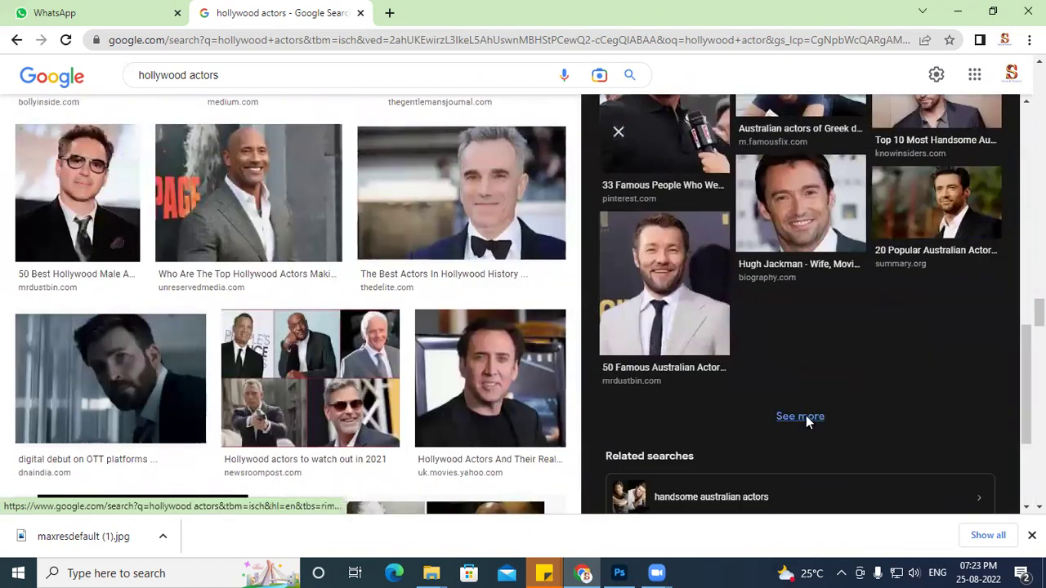
click(799, 417)
scroll(811, 330, down, 3)
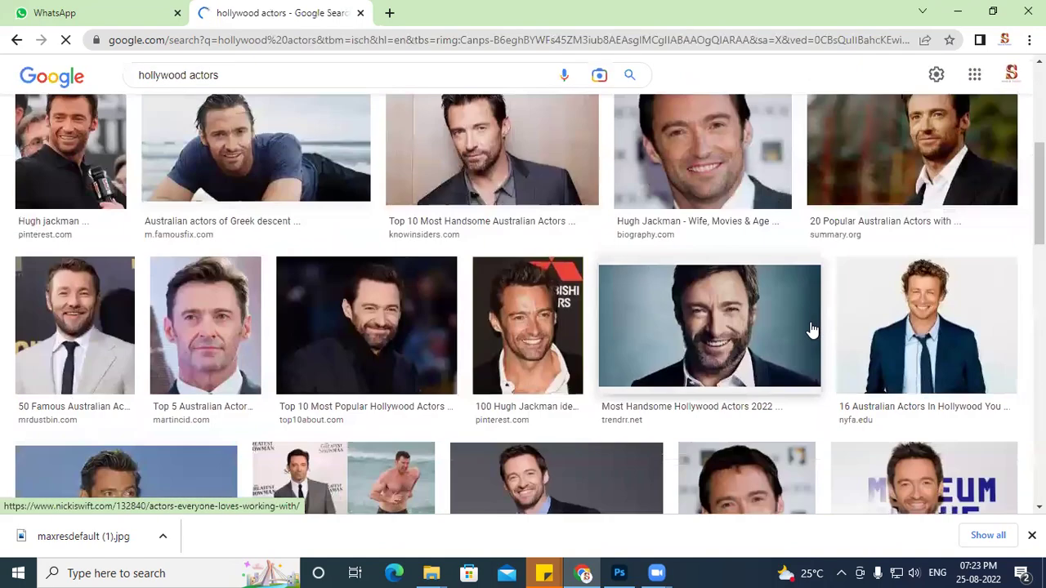
scroll(812, 329, down, 3)
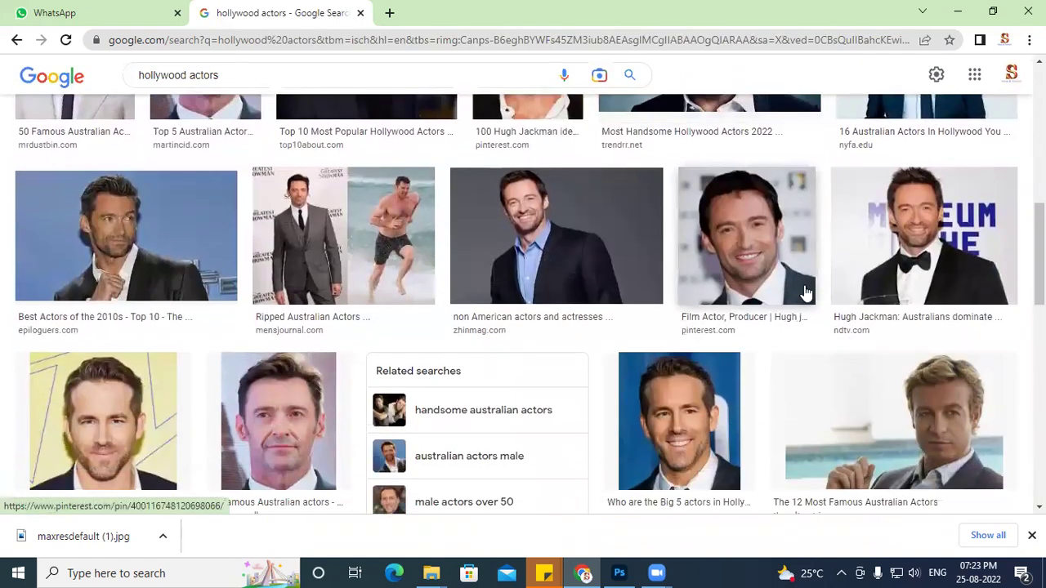
scroll(482, 298, down, 1)
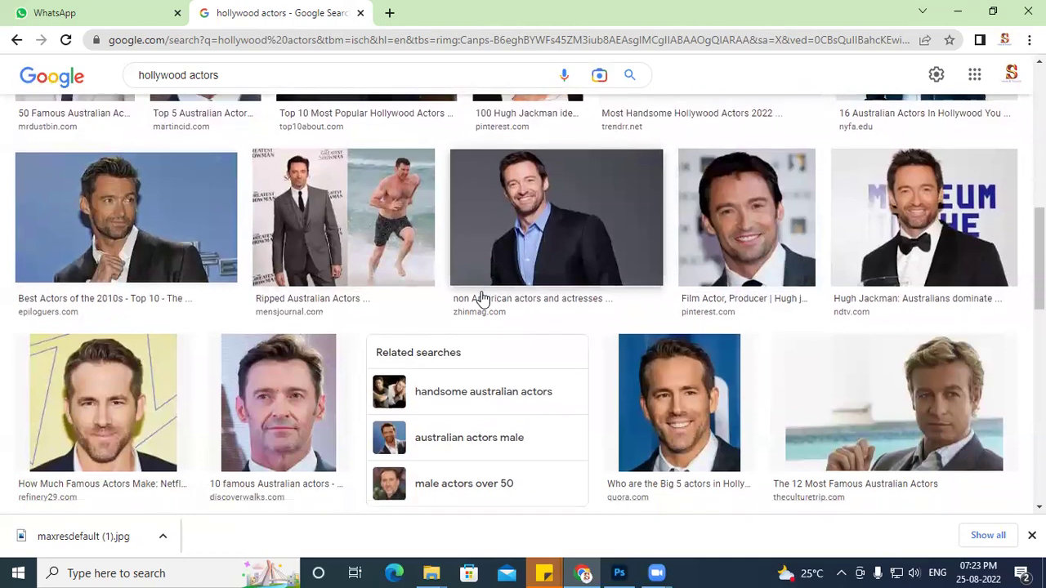
scroll(482, 298, down, 4)
scroll(484, 304, down, 2)
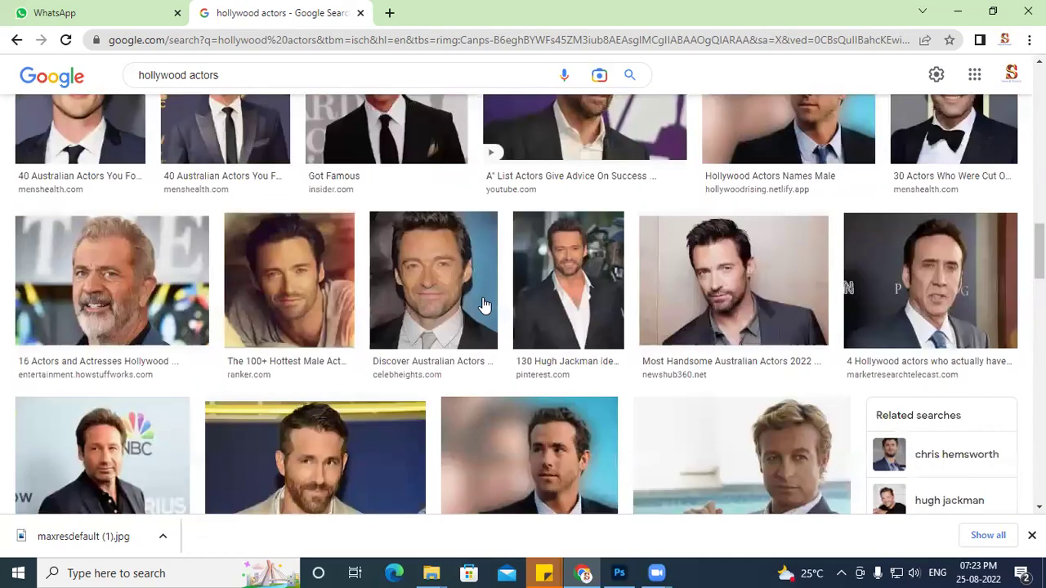
scroll(484, 305, down, 5)
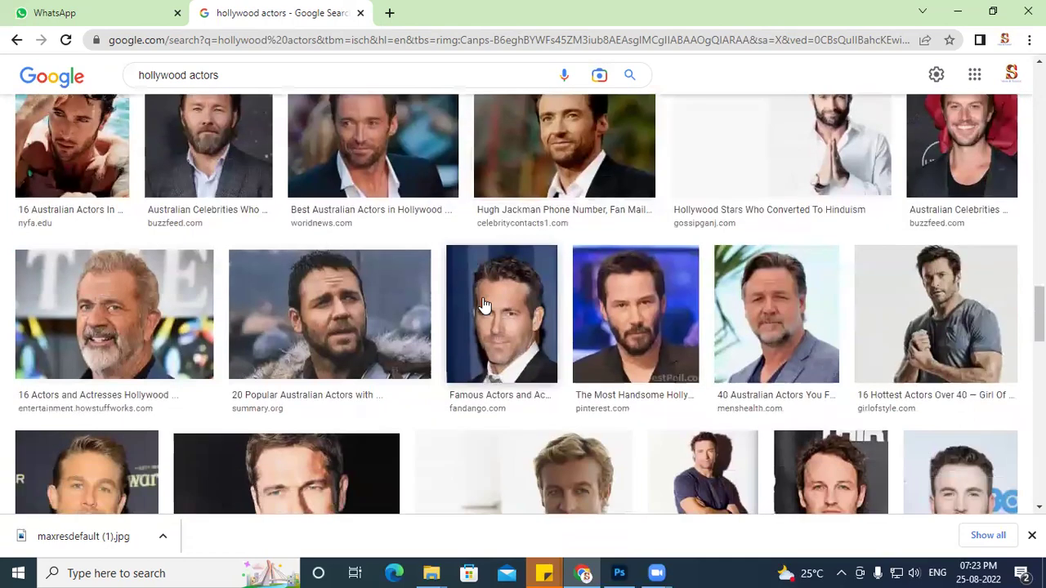
scroll(484, 305, up, 2)
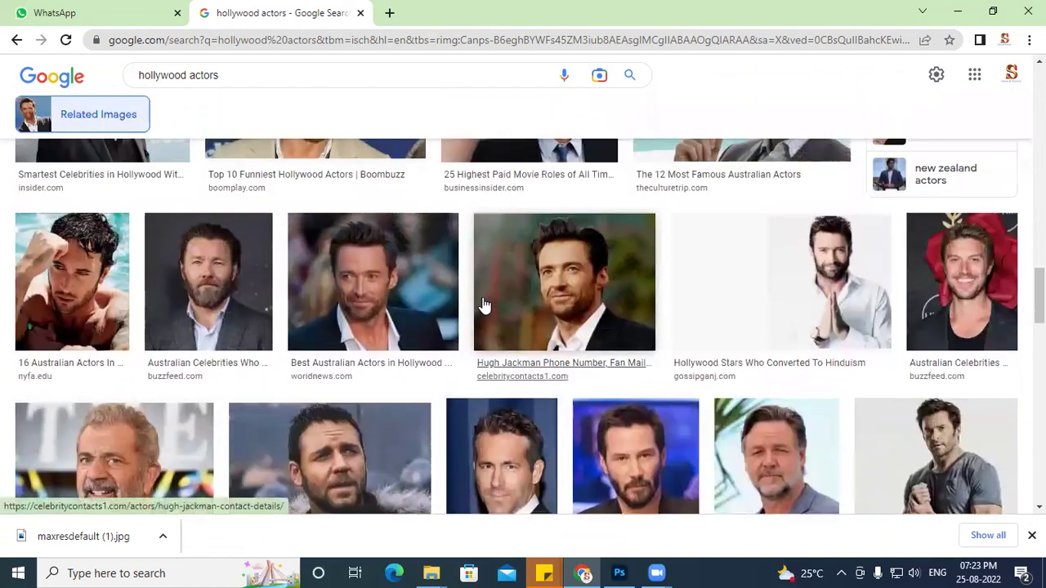
Step: Preview the dark-haired man's close-up, then enlarge the related portrait with a grey tie
click(548, 308)
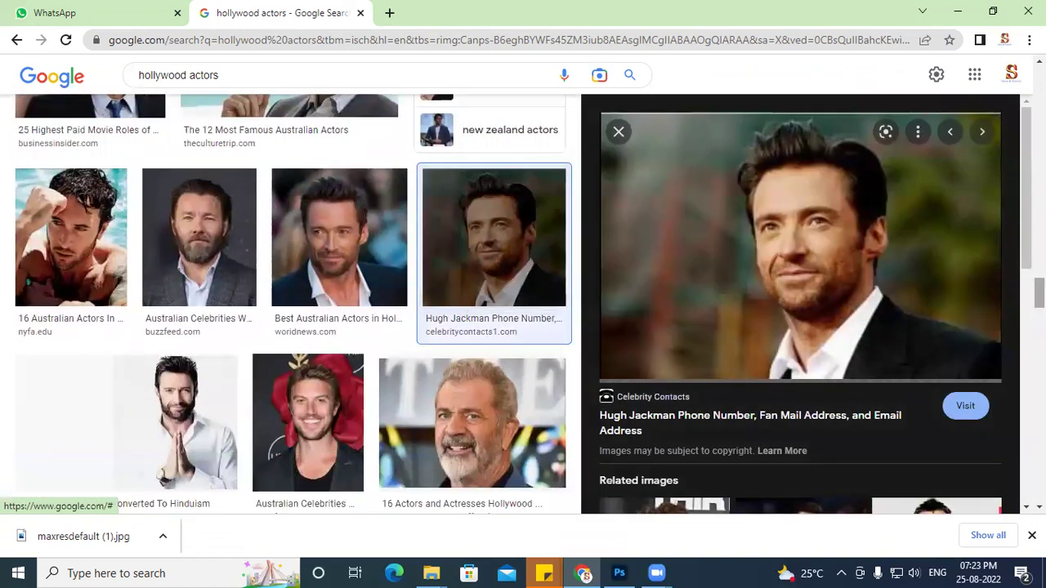
scroll(905, 295, down, 5)
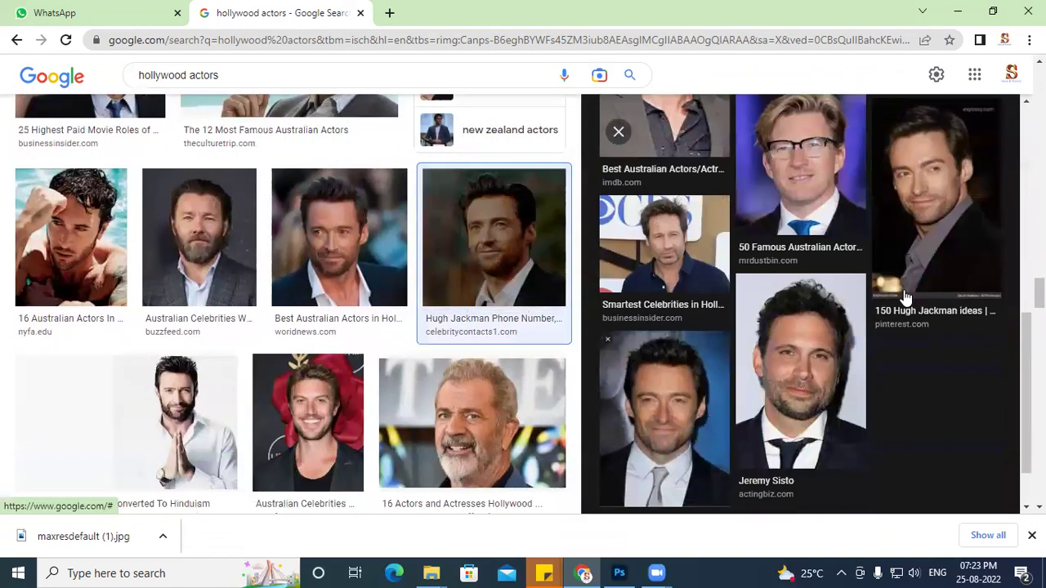
click(645, 462)
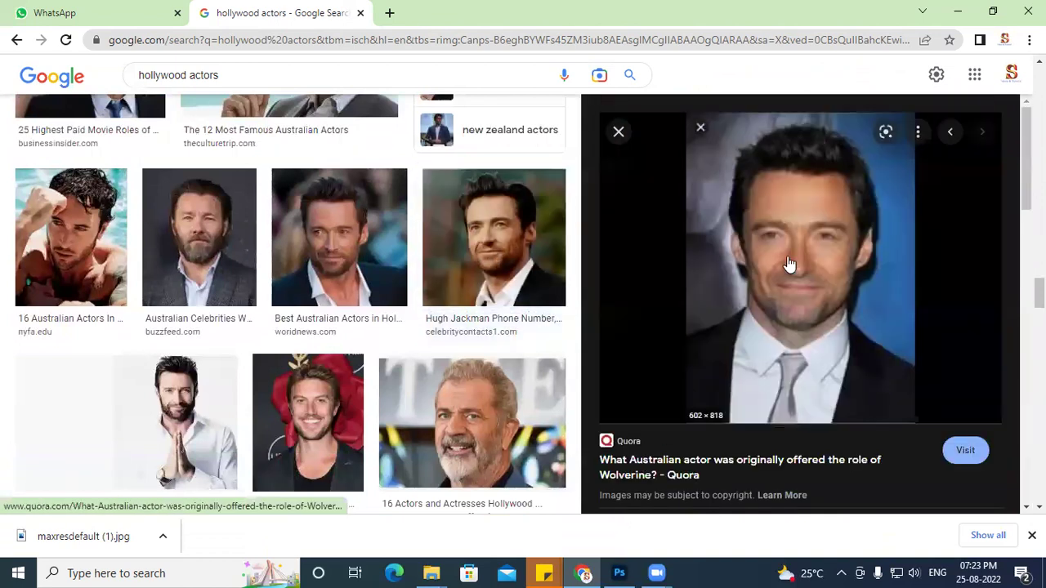
scroll(237, 270, up, 5)
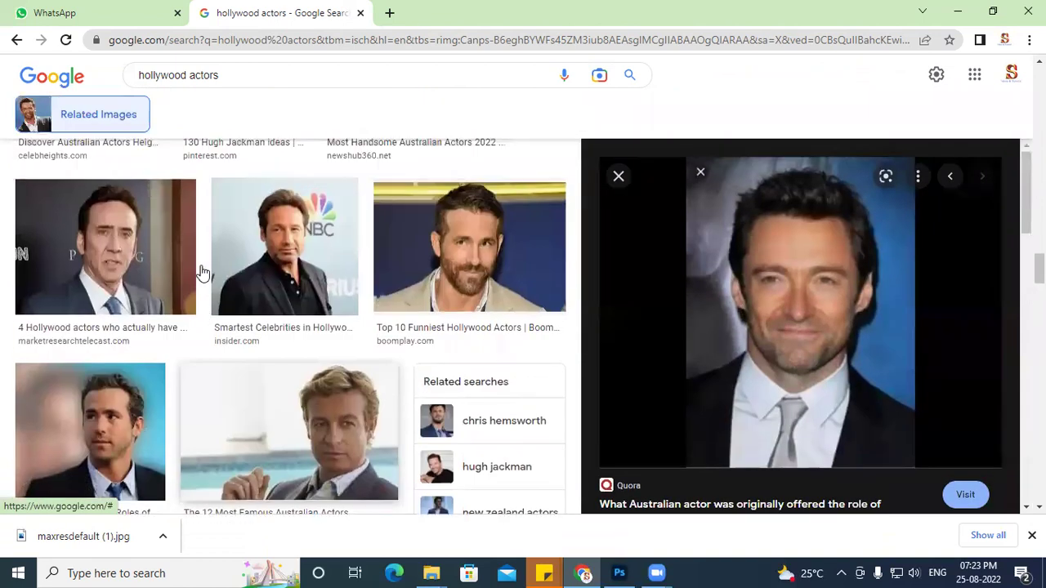
scroll(262, 277, up, 2)
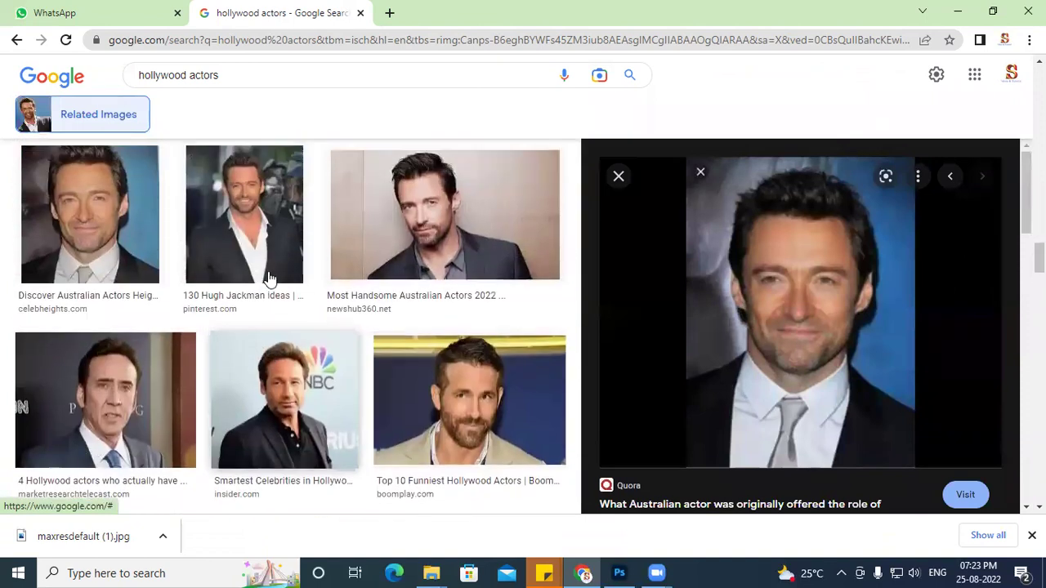
Step: Look over the Most Handsome Australian Actors 2022 image, then close the preview
click(450, 246)
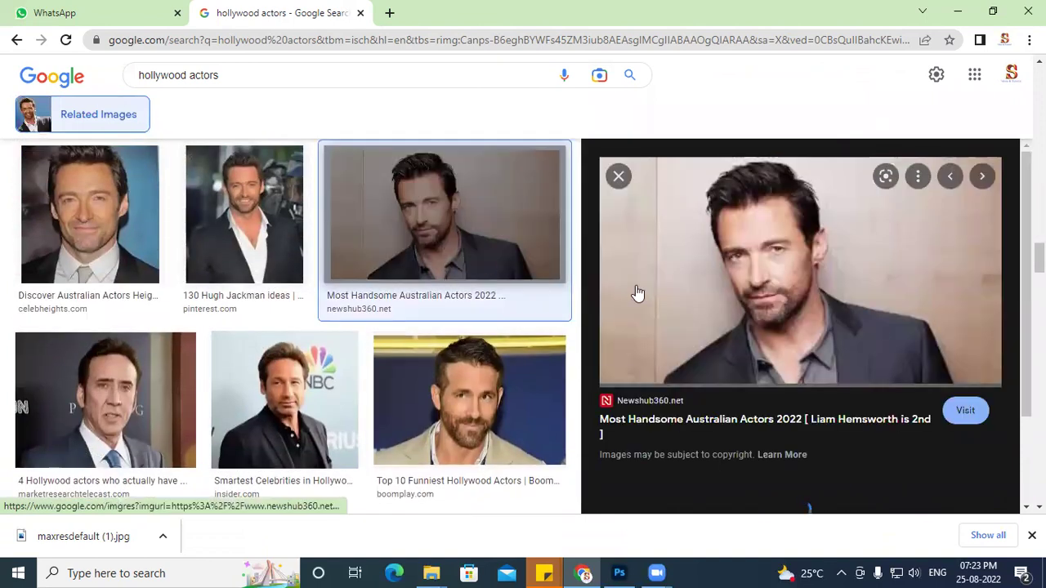
scroll(883, 325, down, 5)
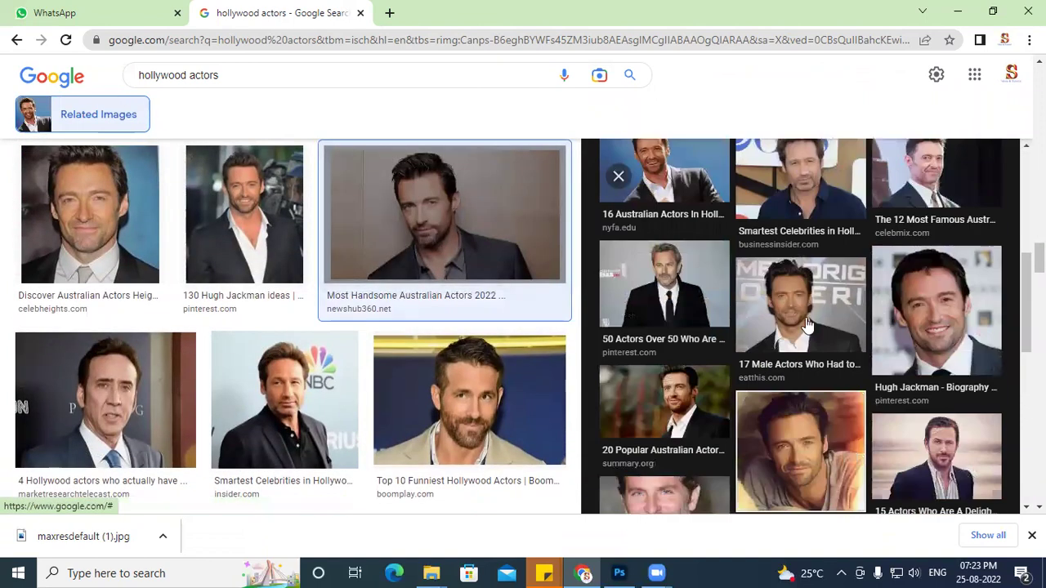
scroll(835, 335, down, 4)
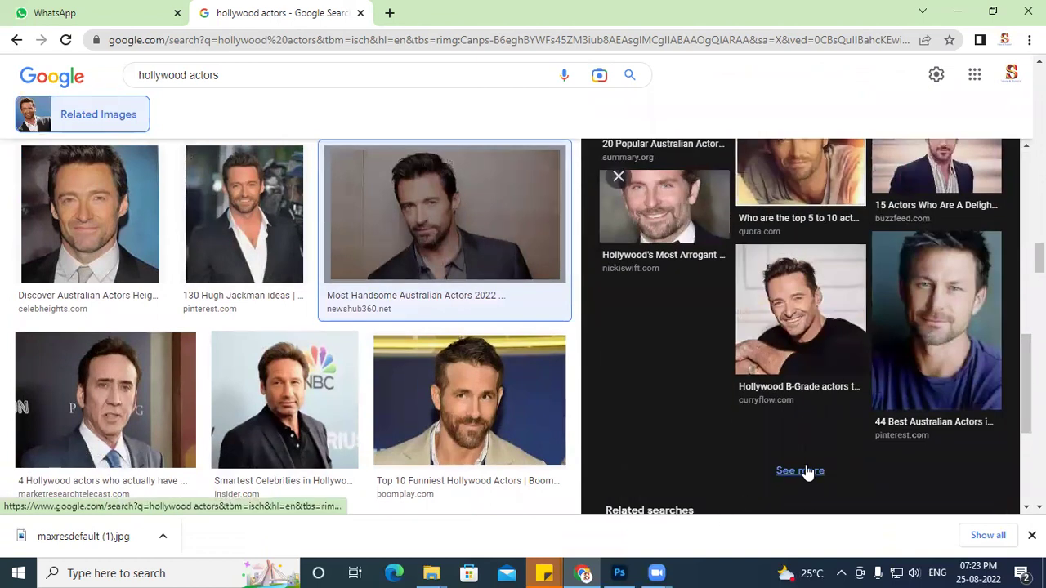
scroll(176, 253, down, 5)
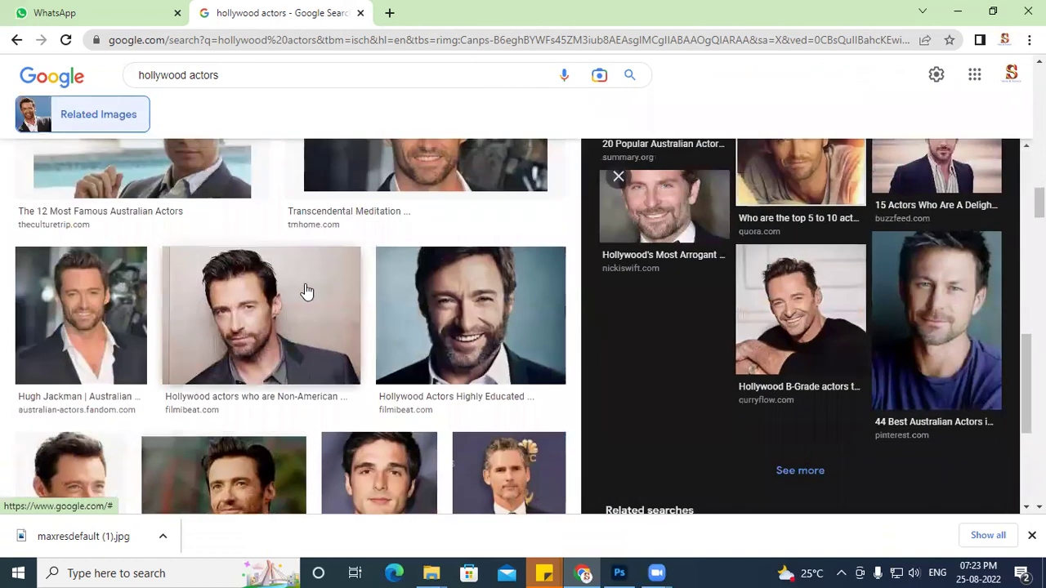
scroll(306, 291, down, 3)
click(445, 273)
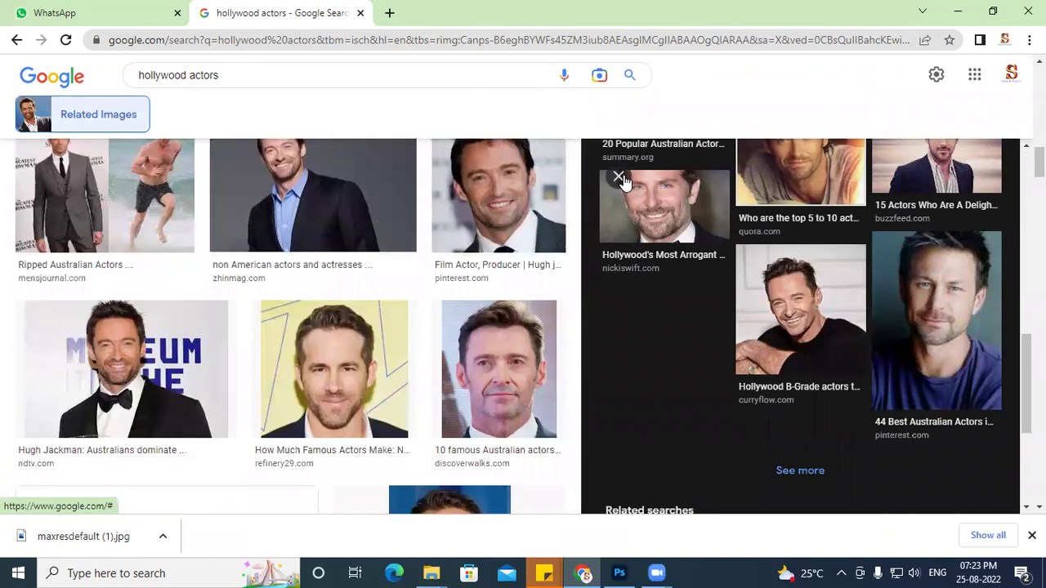
Step: Preview the Ripped Australian Actors image and scroll its panel down to Related searches
scroll(385, 261, up, 4)
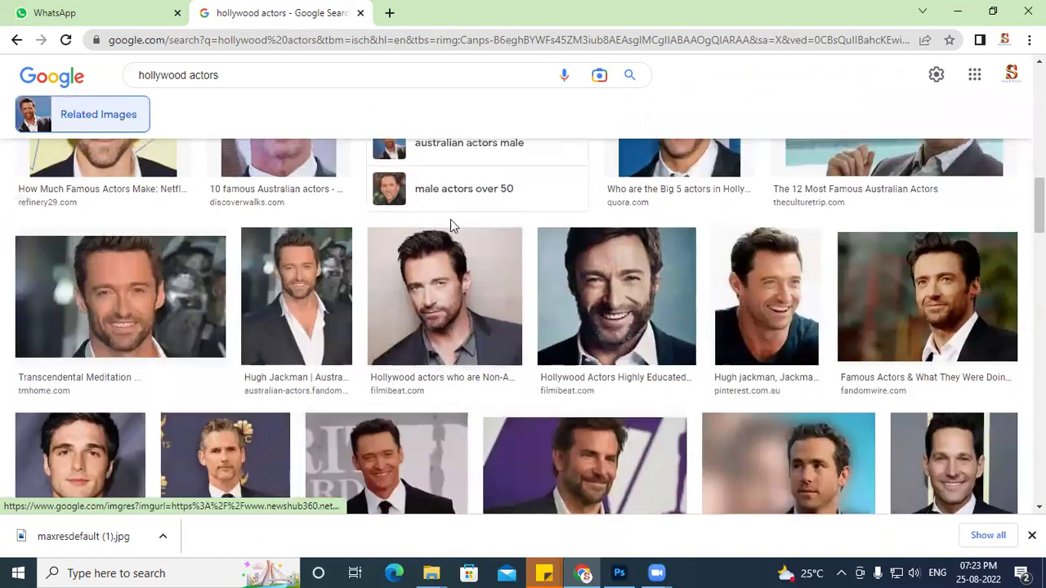
scroll(484, 242, up, 5)
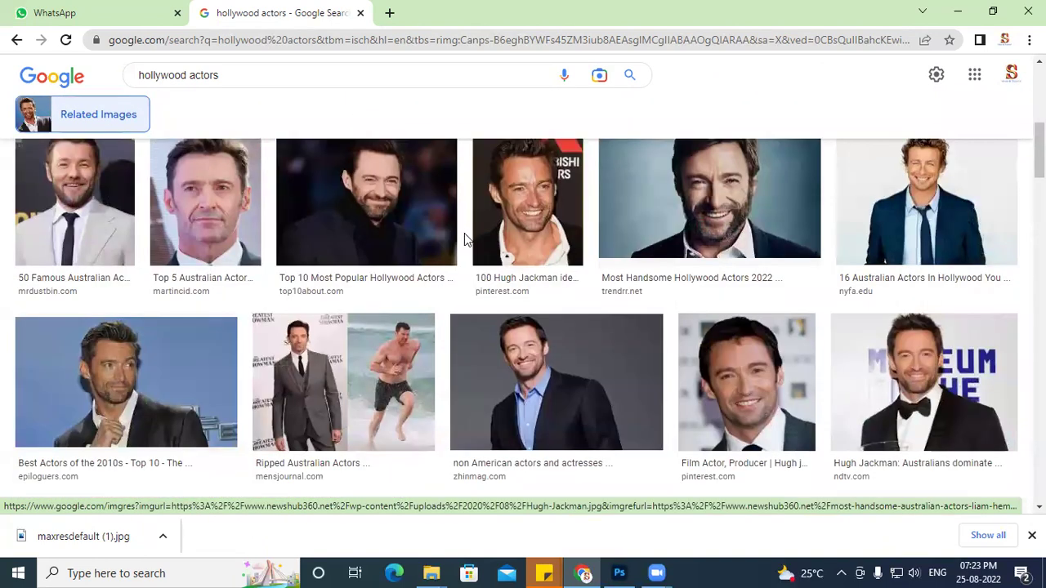
click(432, 409)
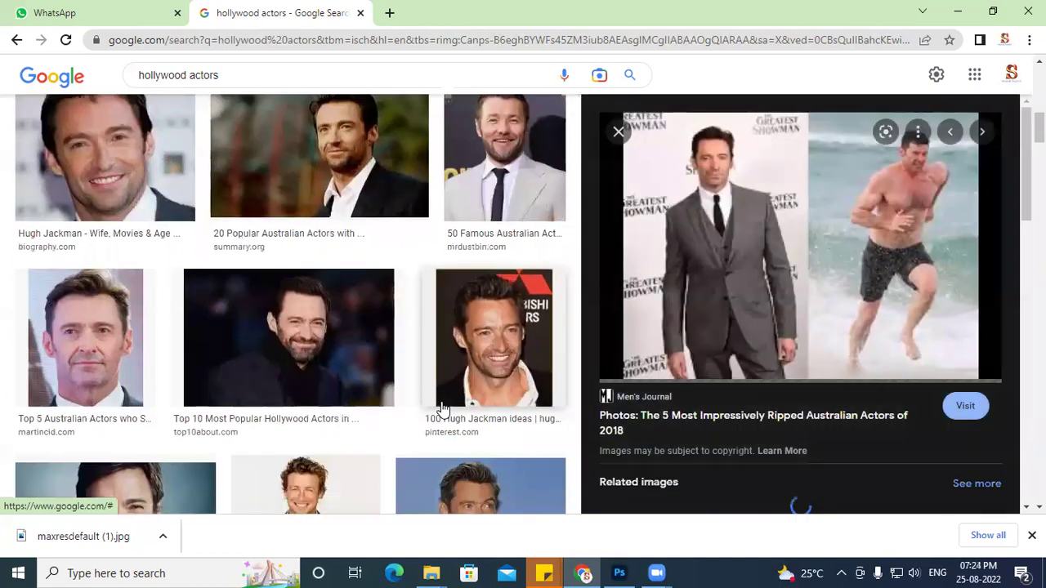
scroll(752, 335, down, 8)
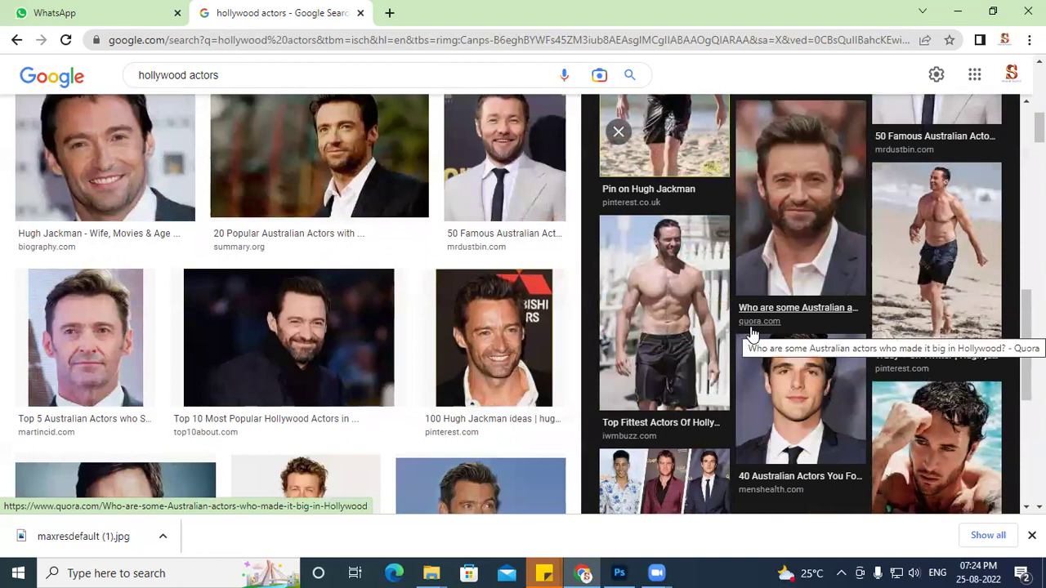
scroll(752, 335, down, 5)
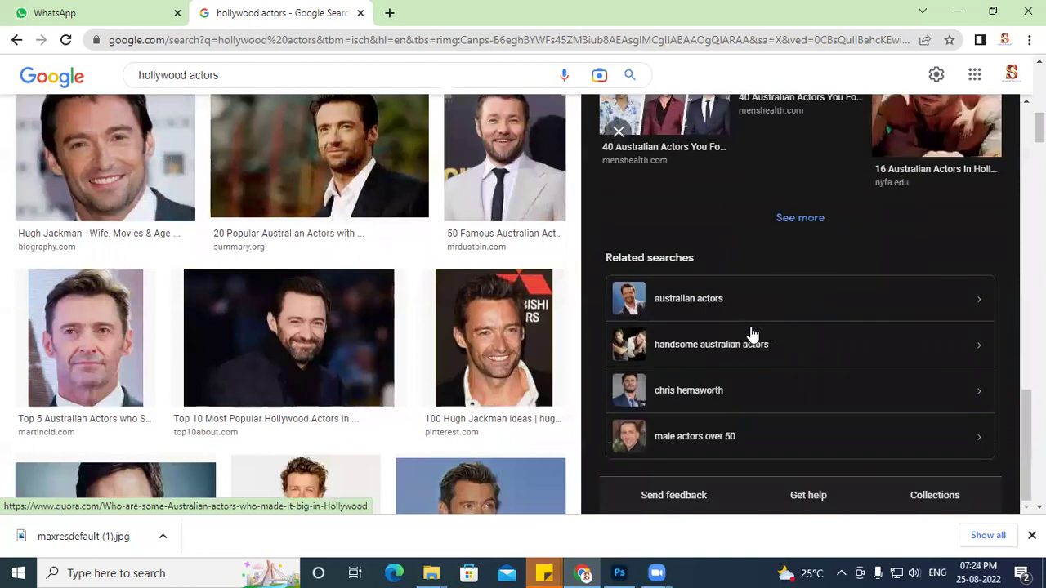
Step: Search images for 'australian actors' and narrow the results with the hollywood filter
click(695, 306)
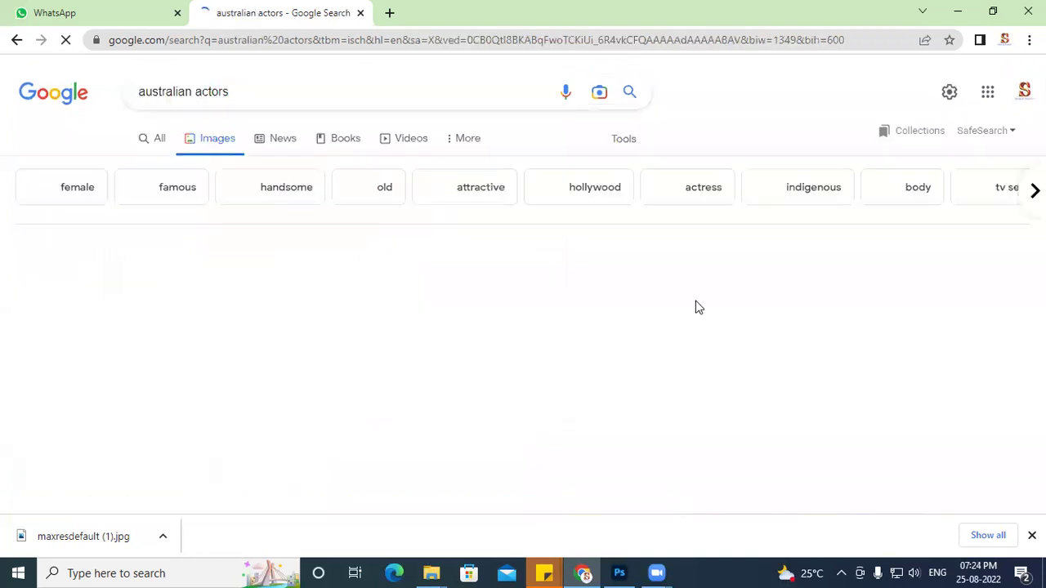
scroll(697, 308, down, 7)
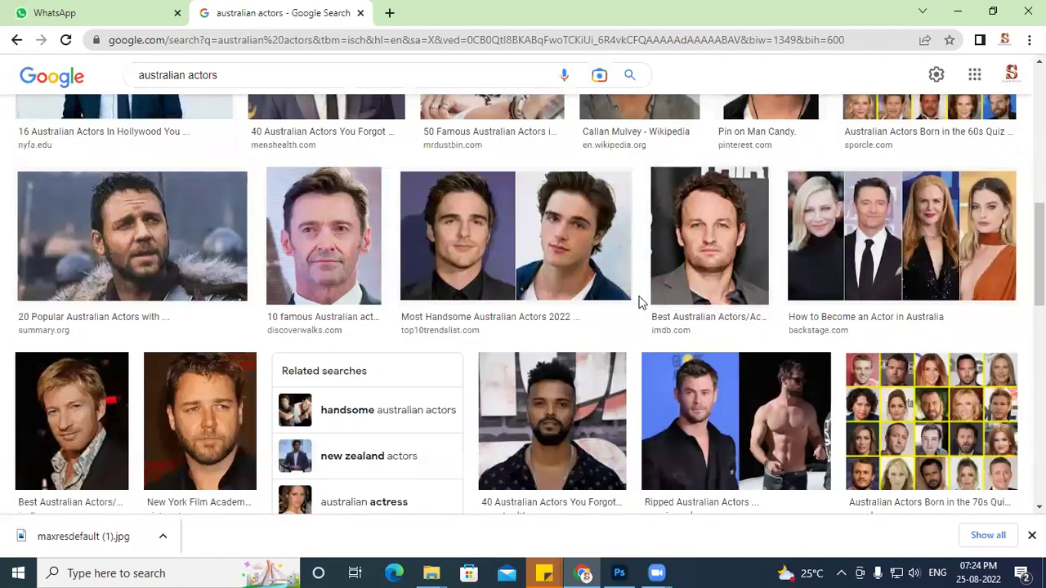
scroll(577, 274, down, 1)
scroll(577, 273, down, 5)
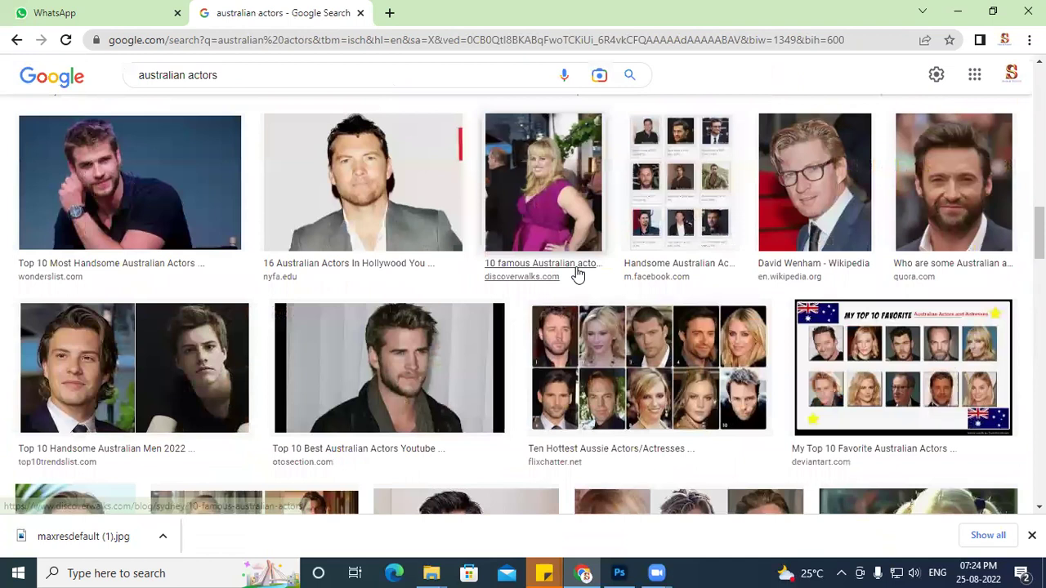
scroll(577, 274, up, 15)
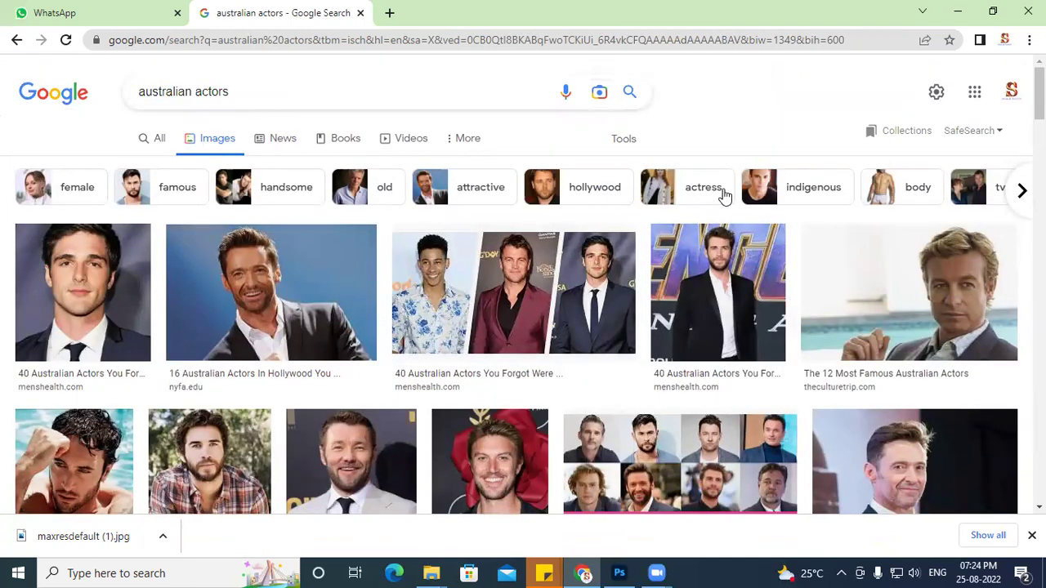
click(528, 189)
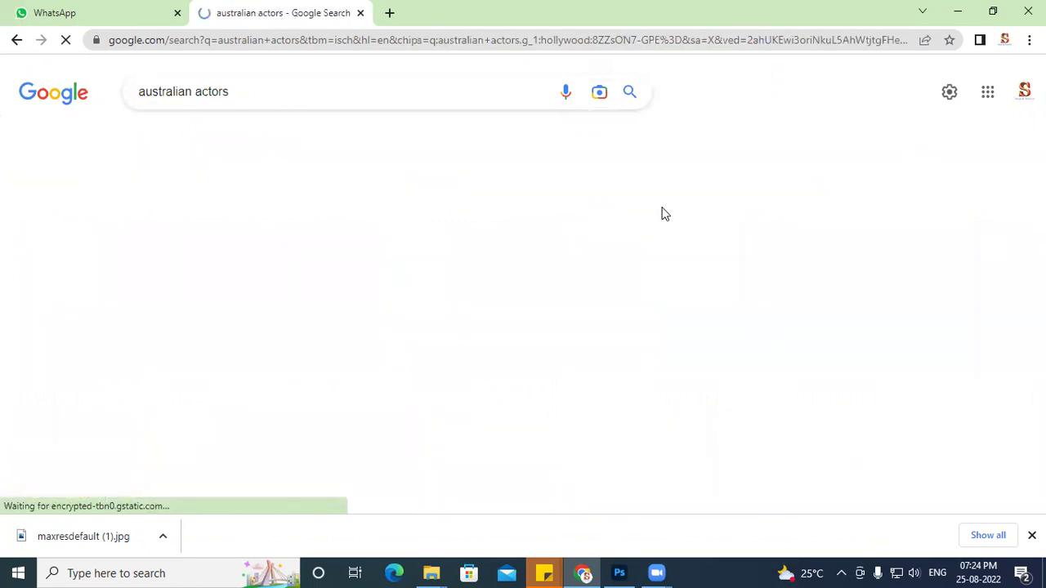
scroll(500, 359, down, 8)
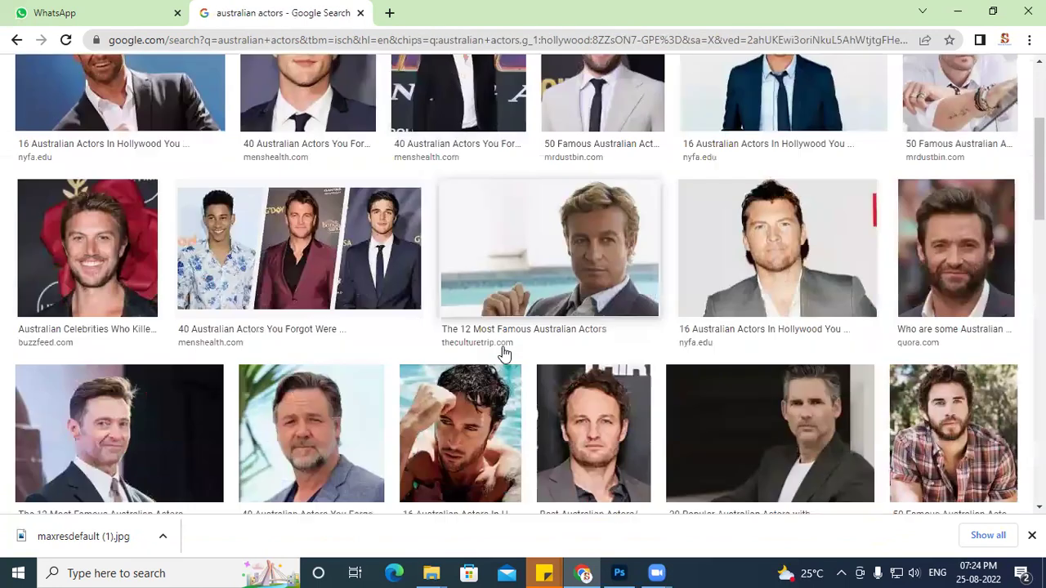
scroll(502, 351, down, 5)
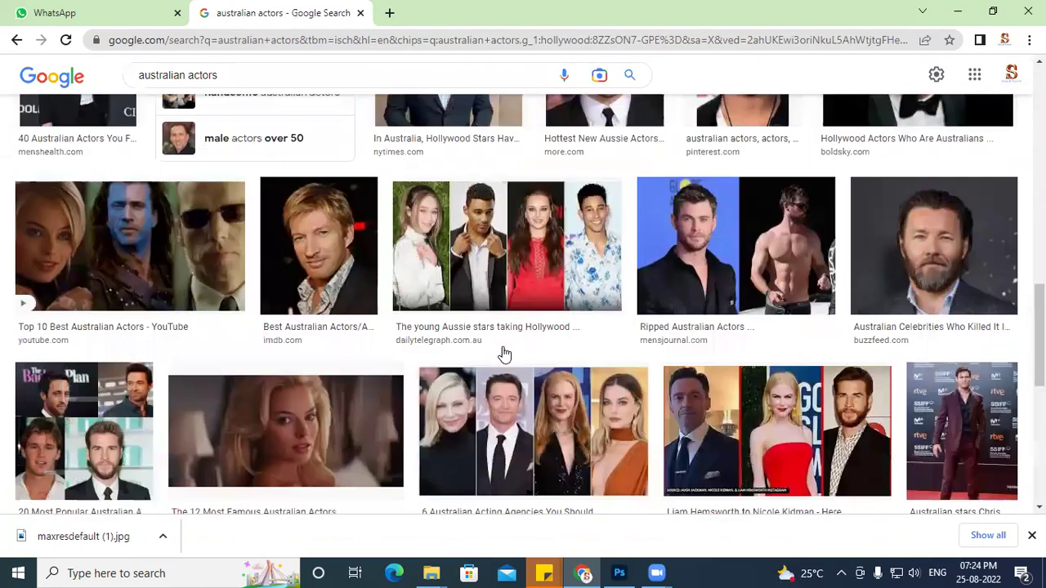
scroll(502, 346, up, 4)
Step: Save the New York Times portrait of the bearded man into the photoshop folder
click(449, 342)
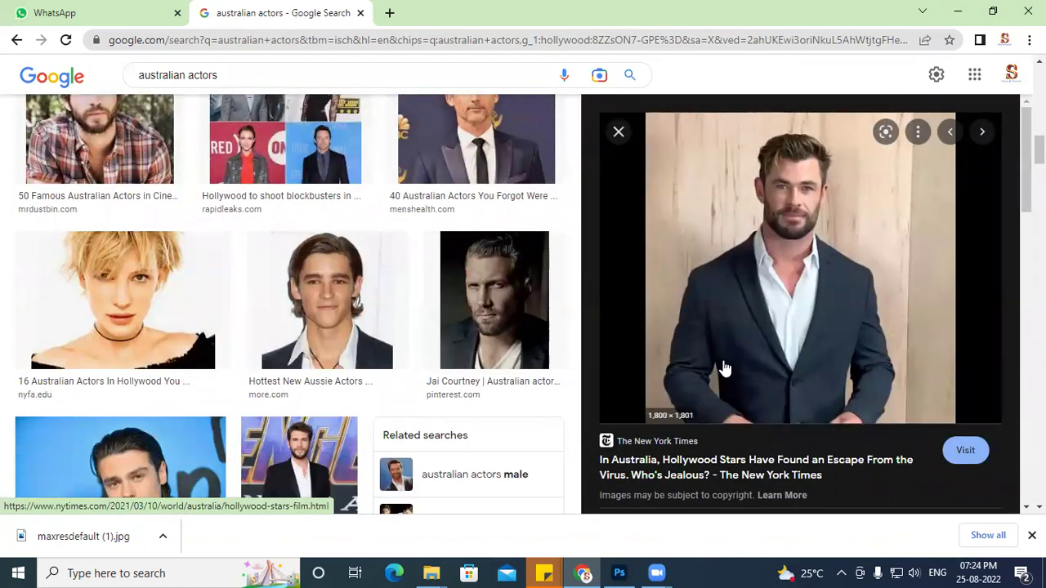
right_click(764, 315)
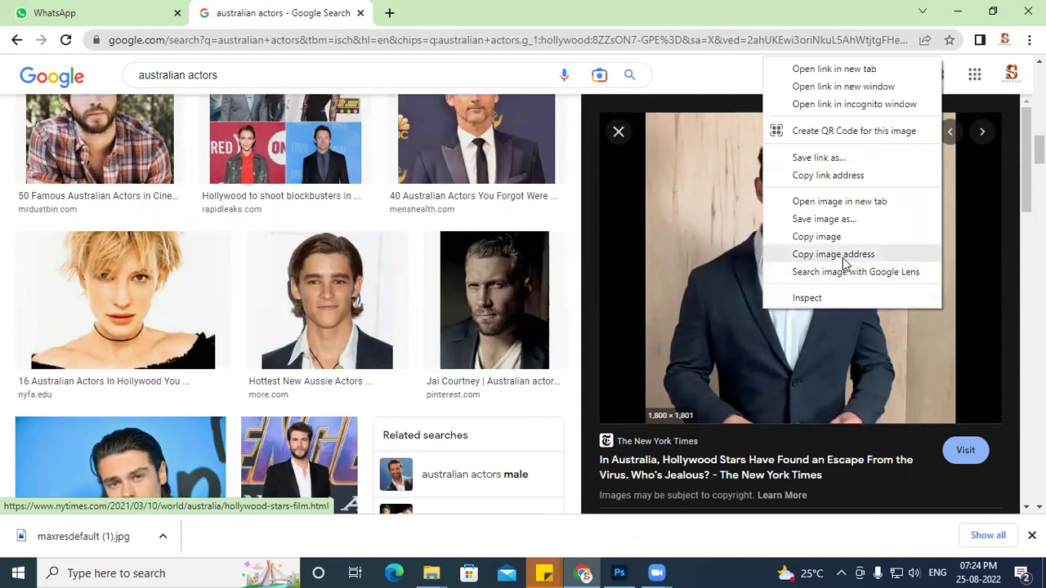
click(841, 219)
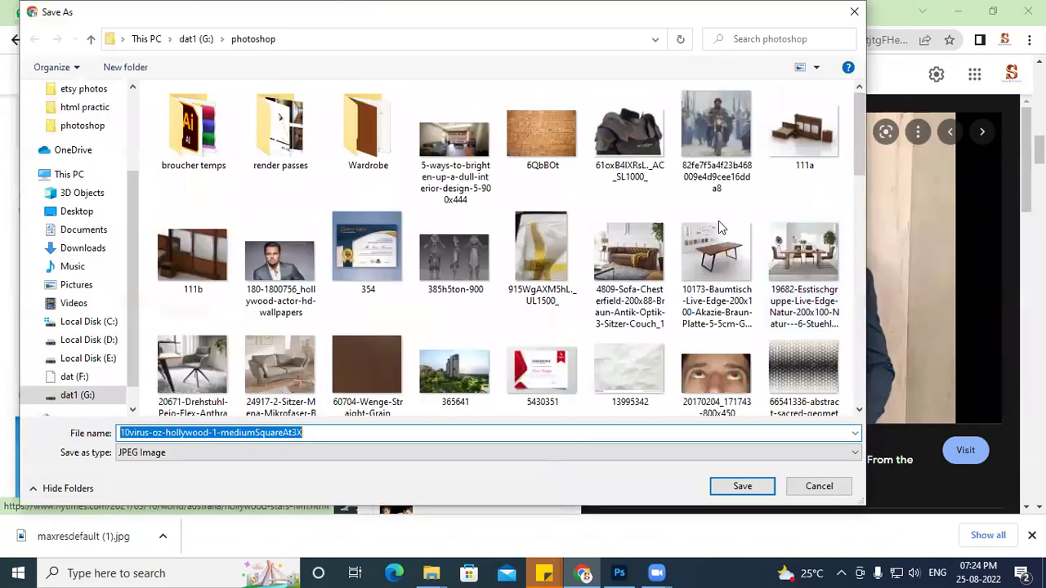
click(740, 486)
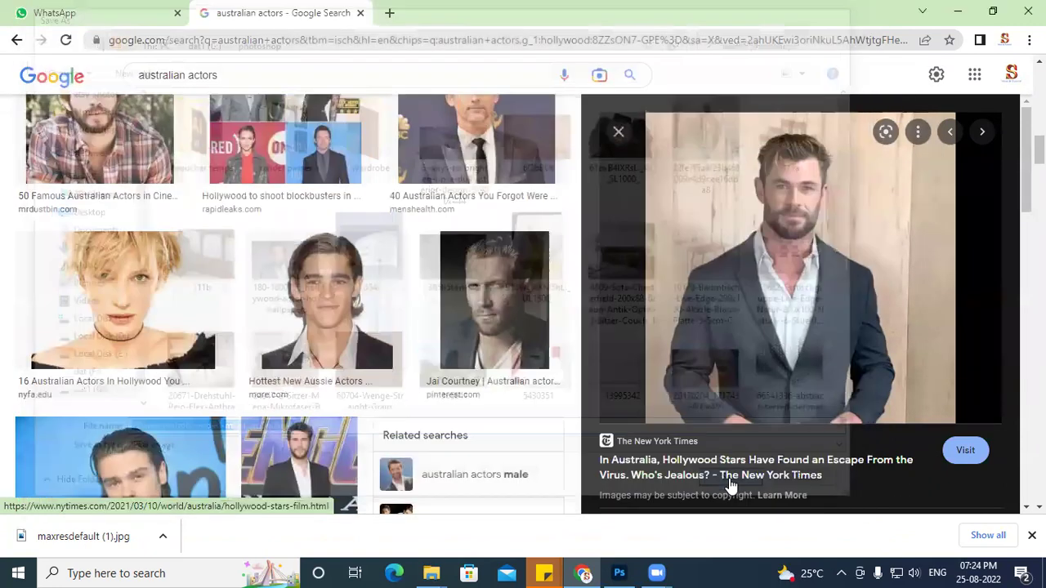
Step: Open the downloaded 10virus-oz-hollywood-1-mediumSquareAt3X.jpg in Photoshop from its download folder
right_click(36, 535)
click(97, 496)
drag(420, 476, 587, 320)
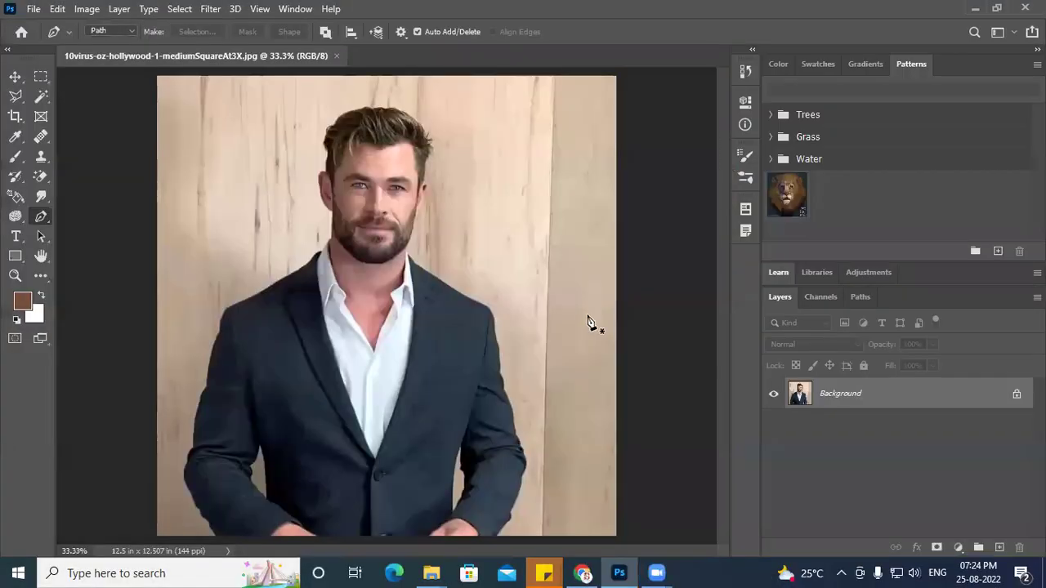
Step: Remove the stray empty layer, unlock the Background into Layer 0, and frame the head
click(997, 545)
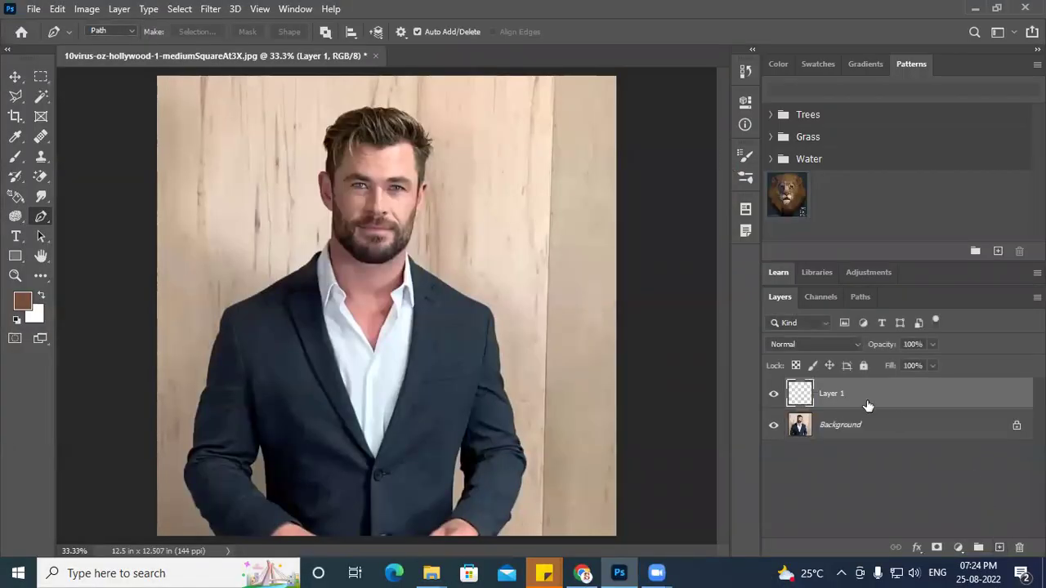
key(ctrl+z)
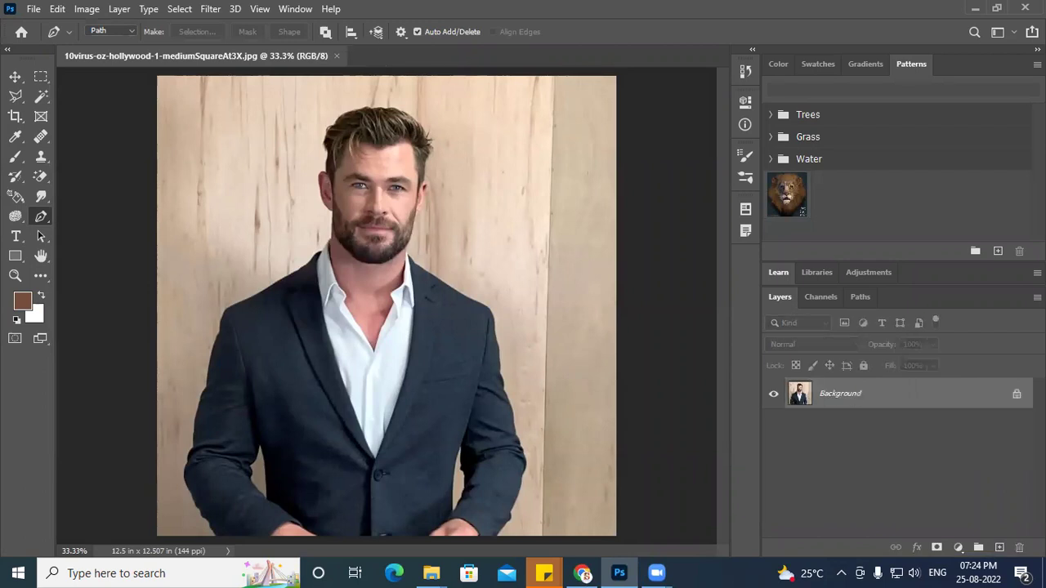
click(1013, 394)
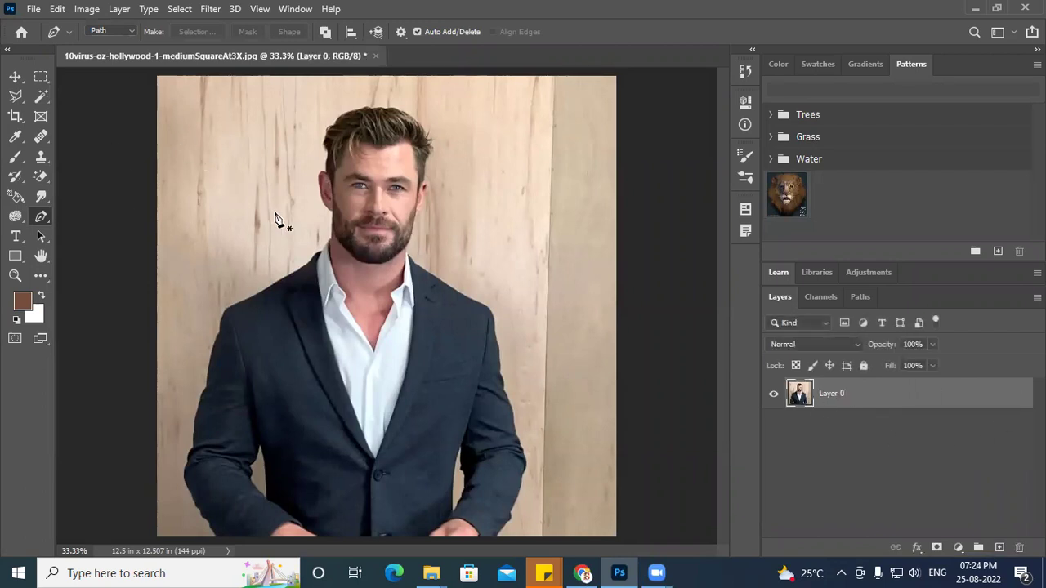
scroll(384, 253, up, 2)
scroll(384, 253, up, 3)
drag(413, 257, 410, 369)
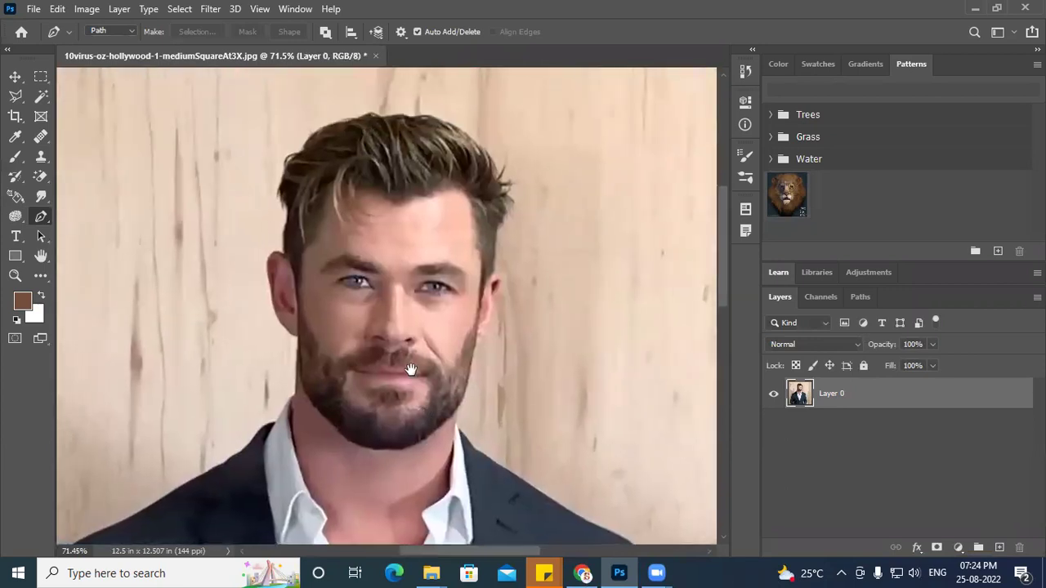
Step: Select the standard Pen tool and open its drawing-mode list to choose Path
right_click(41, 217)
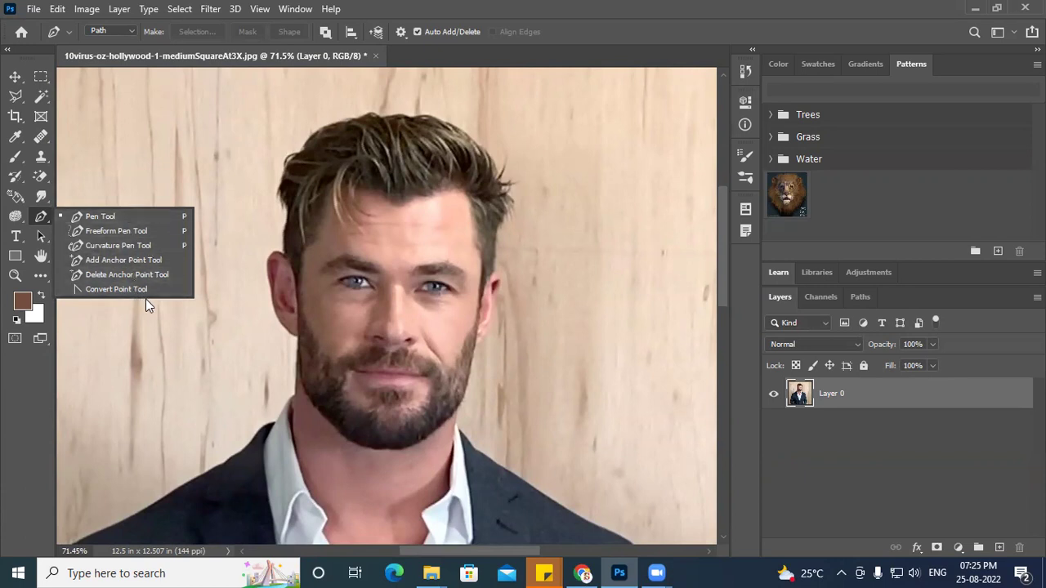
click(112, 216)
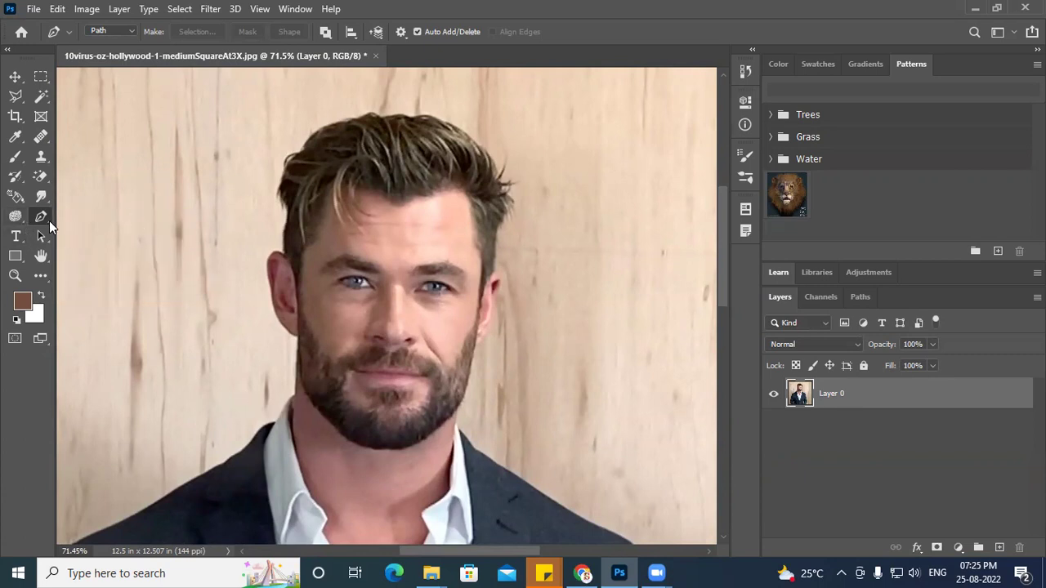
click(129, 33)
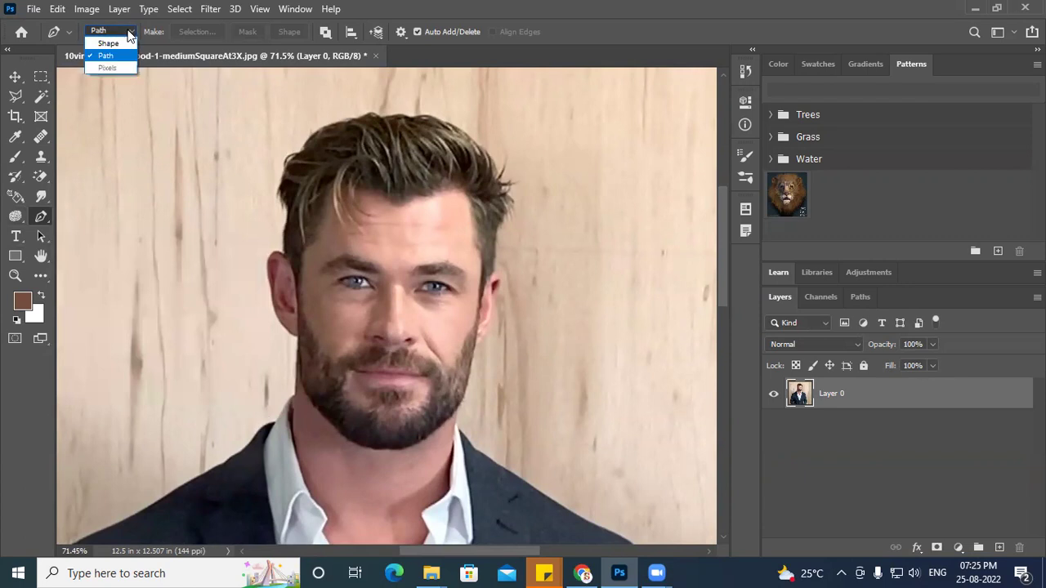
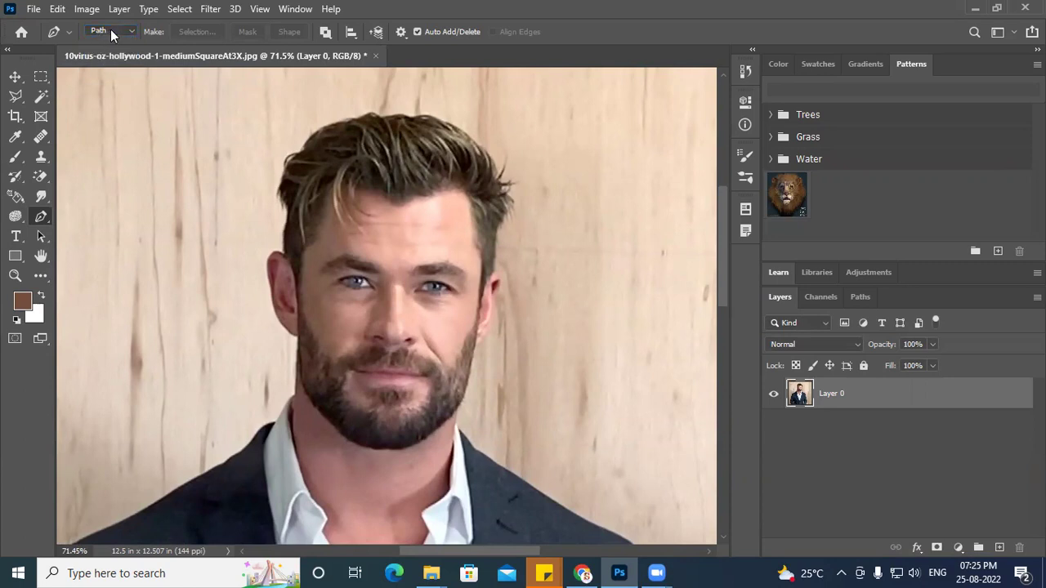
Step: Switch the Pen tool to Shape mode and add an empty Layer 1 above Layer 0
click(118, 33)
click(122, 42)
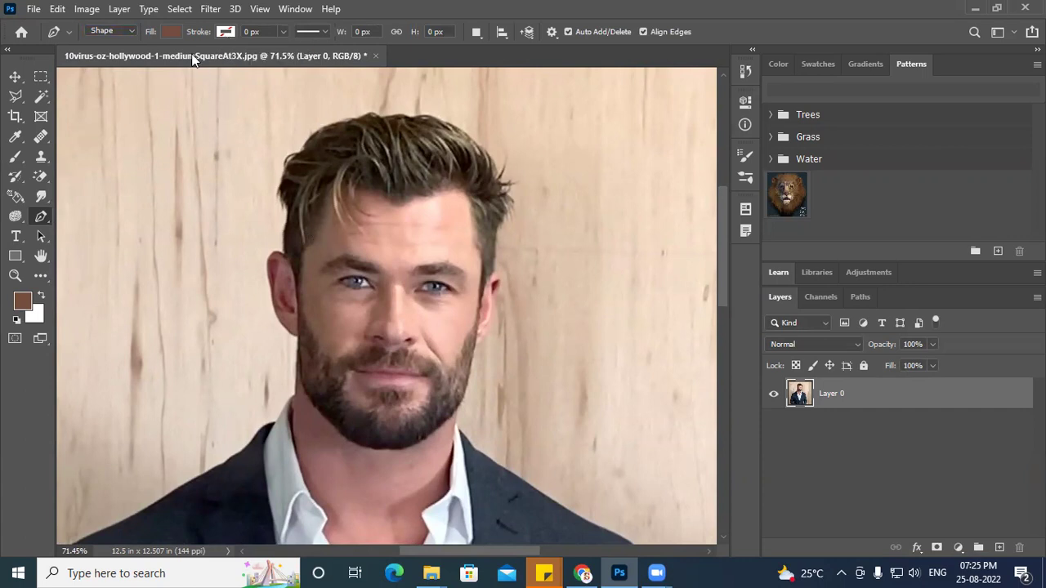
click(228, 33)
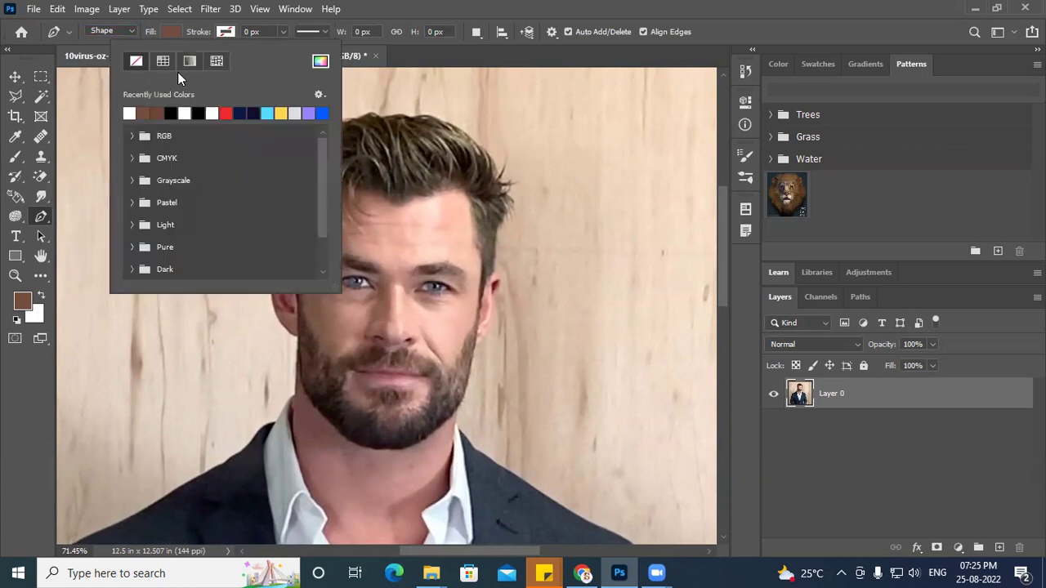
click(439, 6)
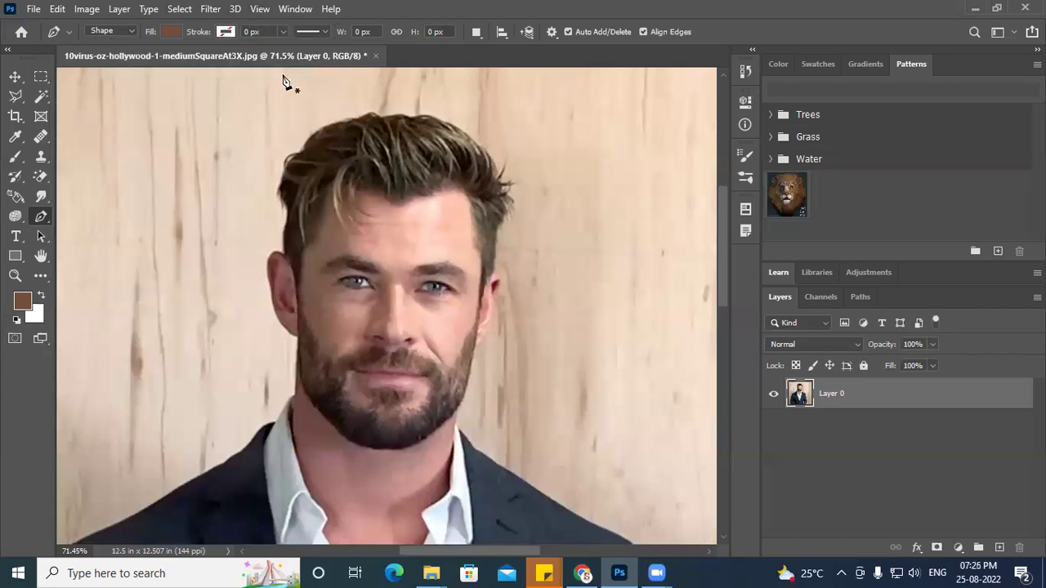
click(998, 547)
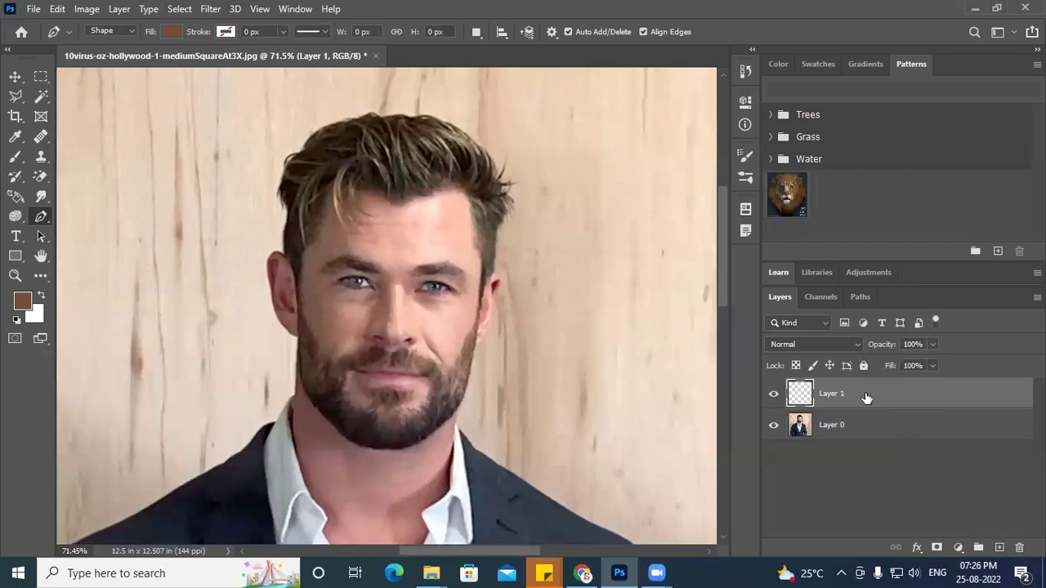
Step: Make the shape stroke yellow and set its width to 0.22 px
click(225, 33)
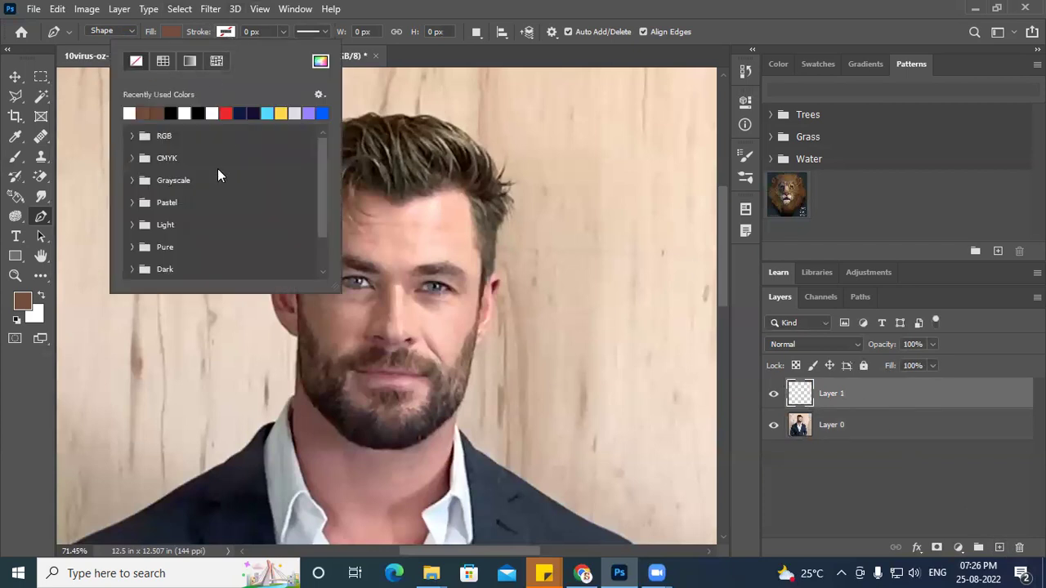
click(226, 111)
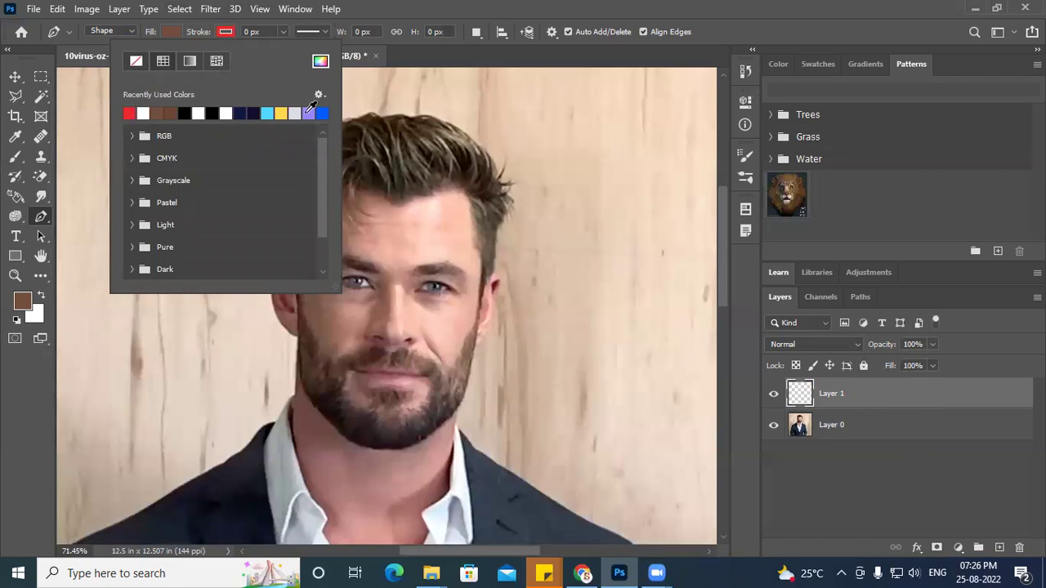
click(282, 114)
click(456, 3)
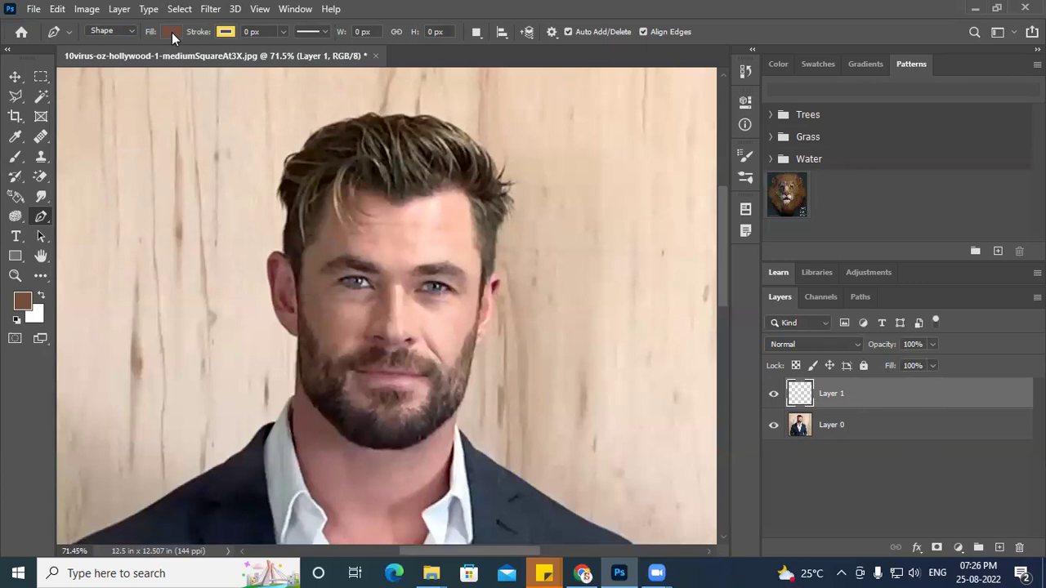
click(254, 31)
click(283, 31)
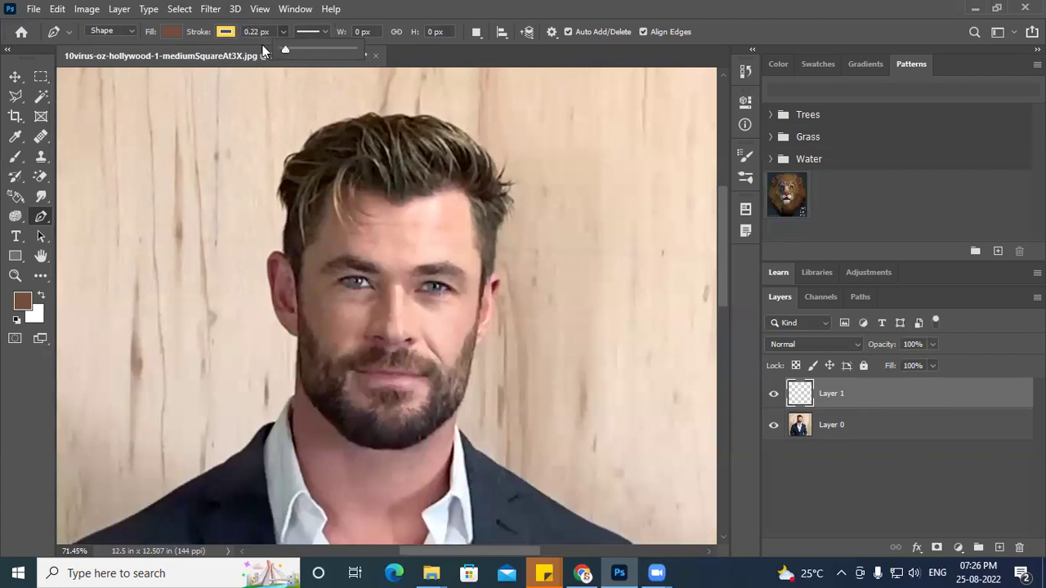
Step: Review the stroke line presets and detailed settings, keeping the solid line unchanged
click(325, 31)
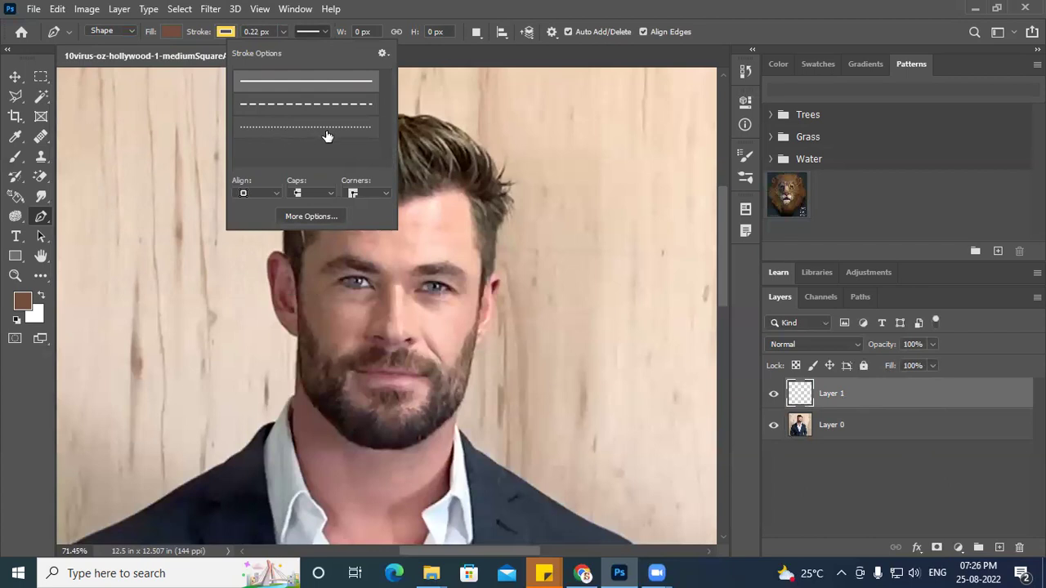
scroll(326, 136, down, 2)
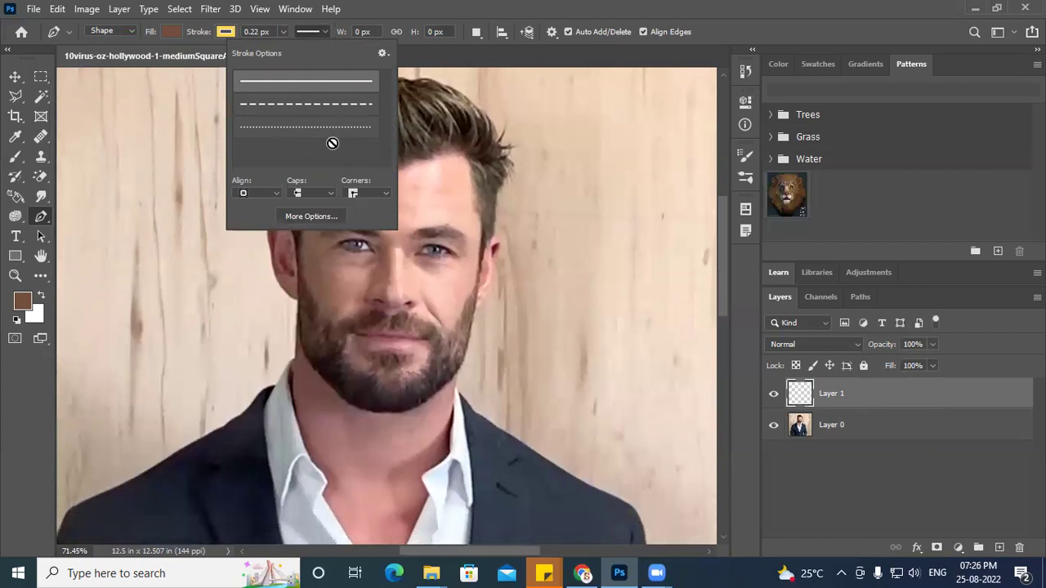
click(309, 217)
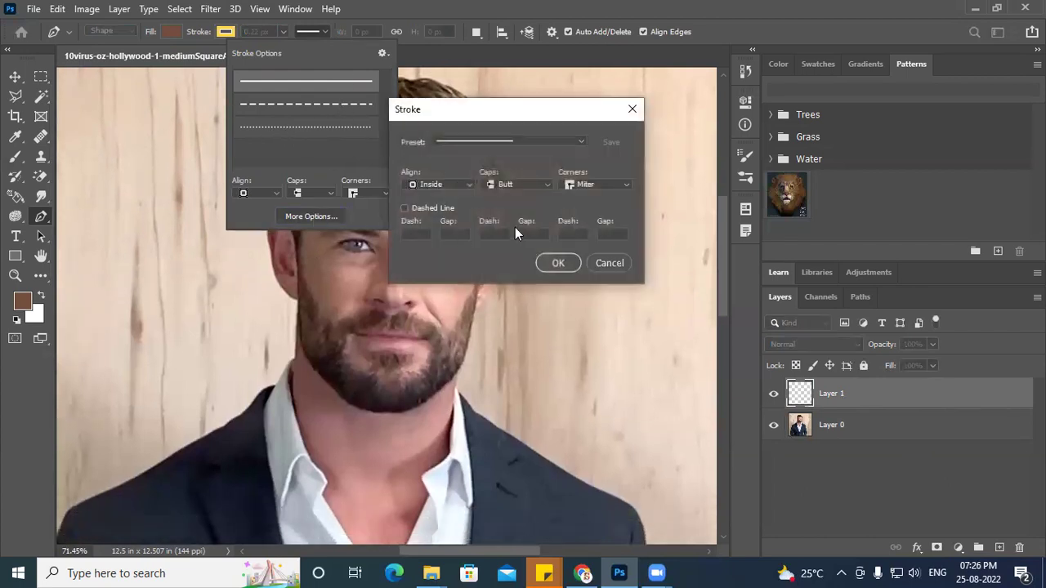
click(581, 142)
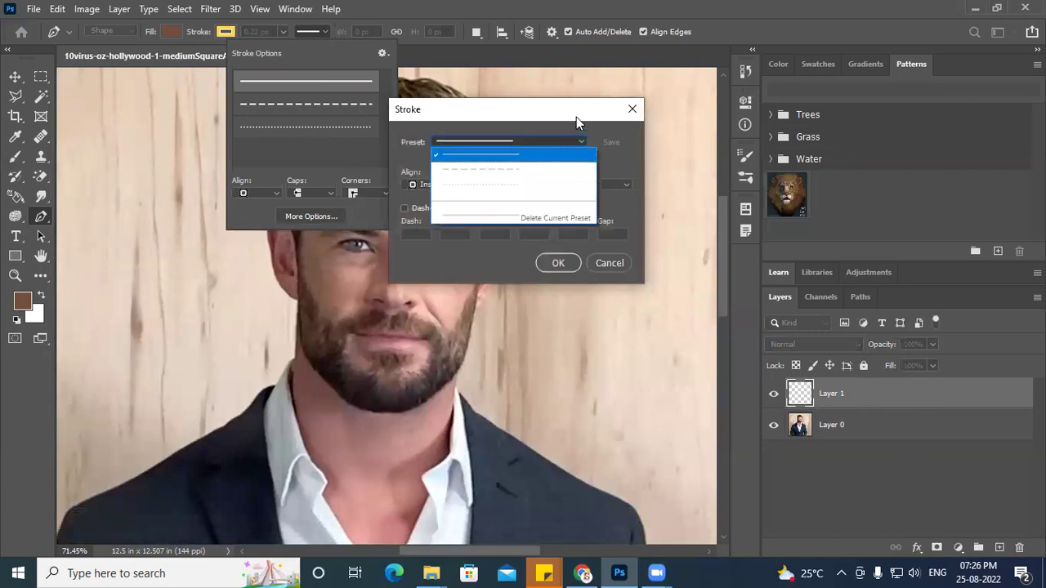
click(473, 109)
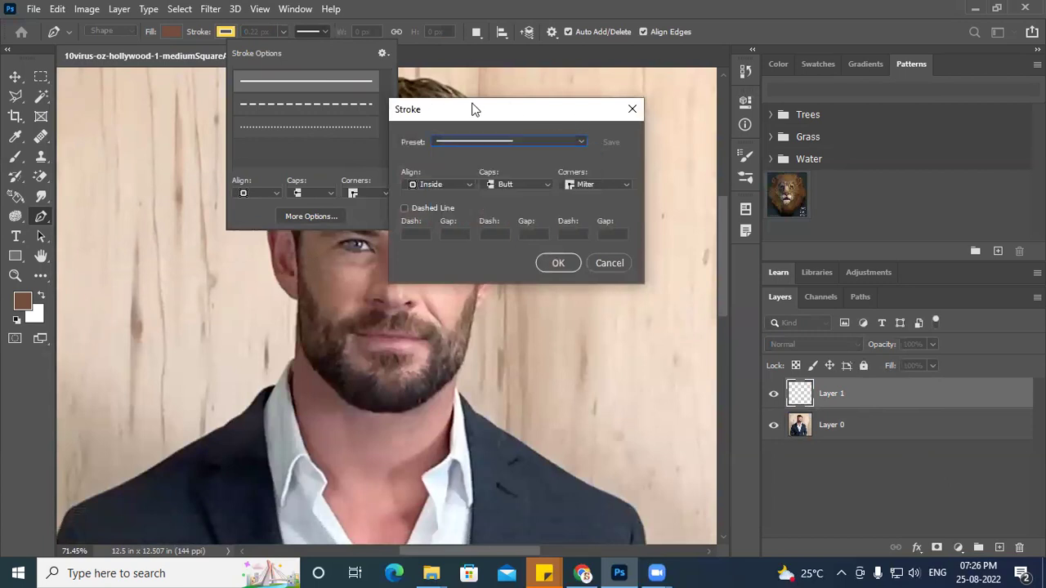
click(606, 268)
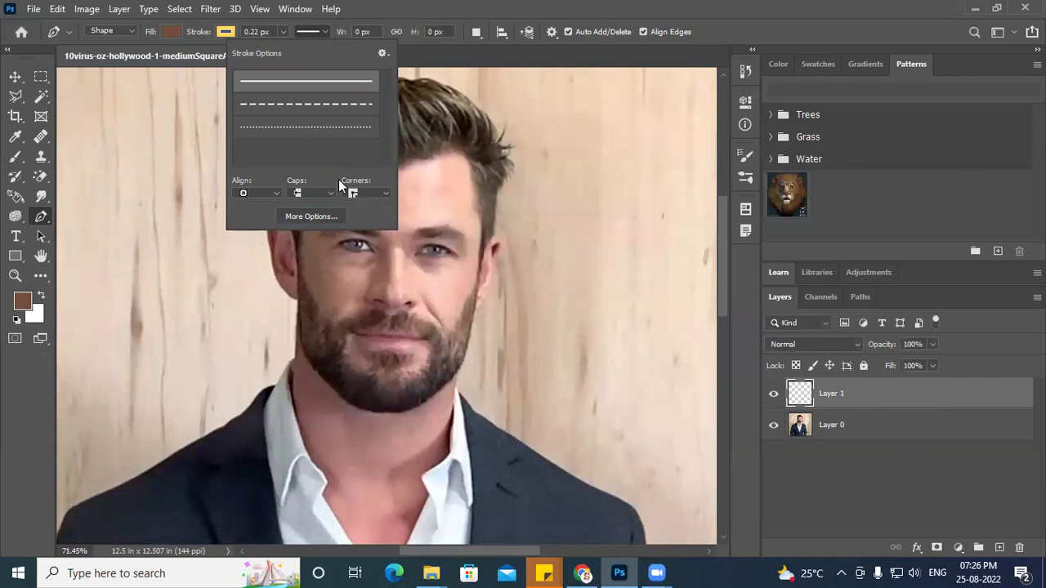
click(392, 8)
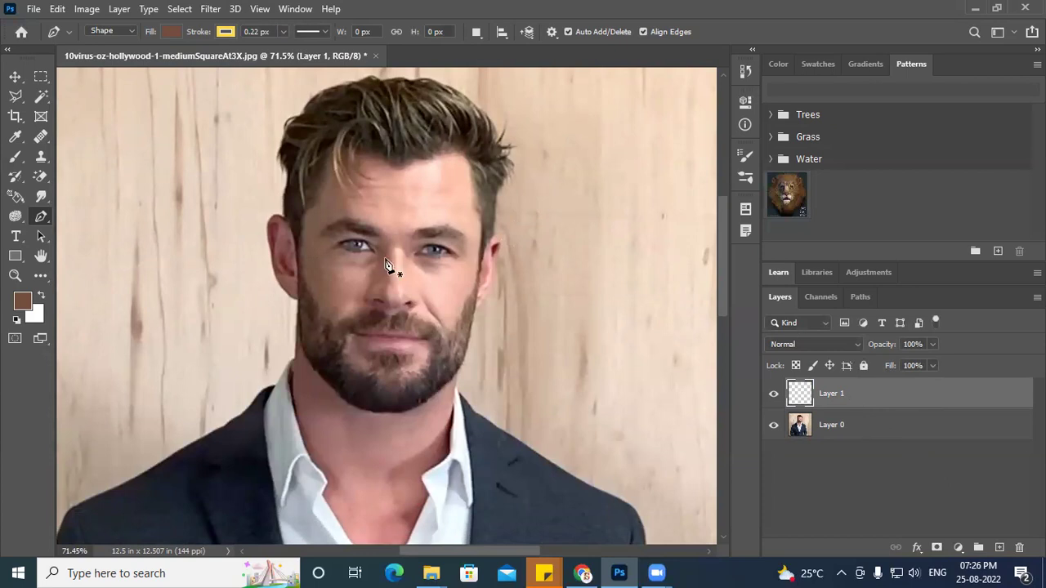
scroll(447, 291, down, 3)
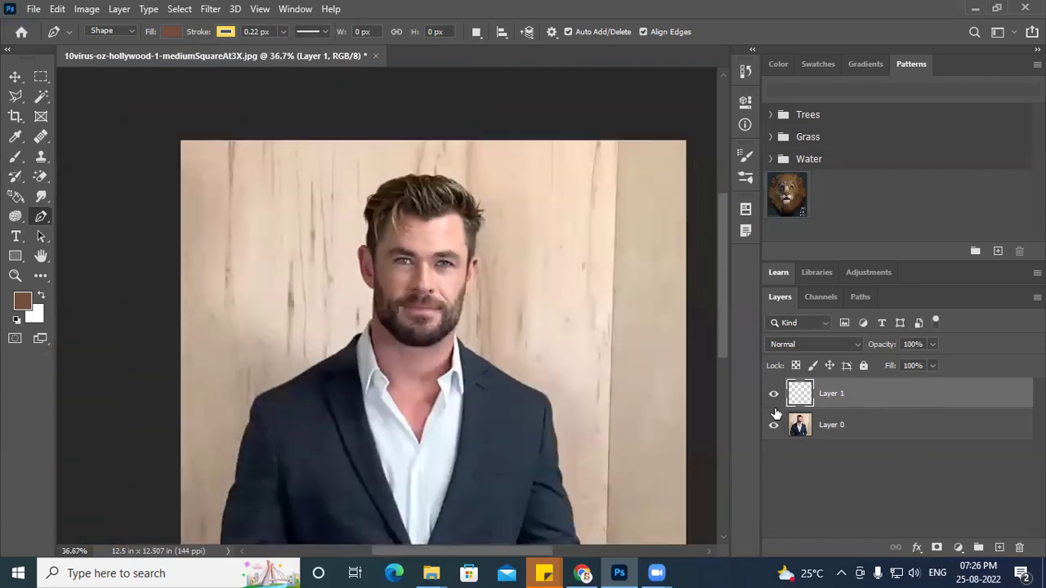
Step: Hide the portrait on Layer 0 and start the curved shape from the top to the right tip
click(773, 426)
scroll(443, 337, up, 2)
scroll(439, 328, down, 1)
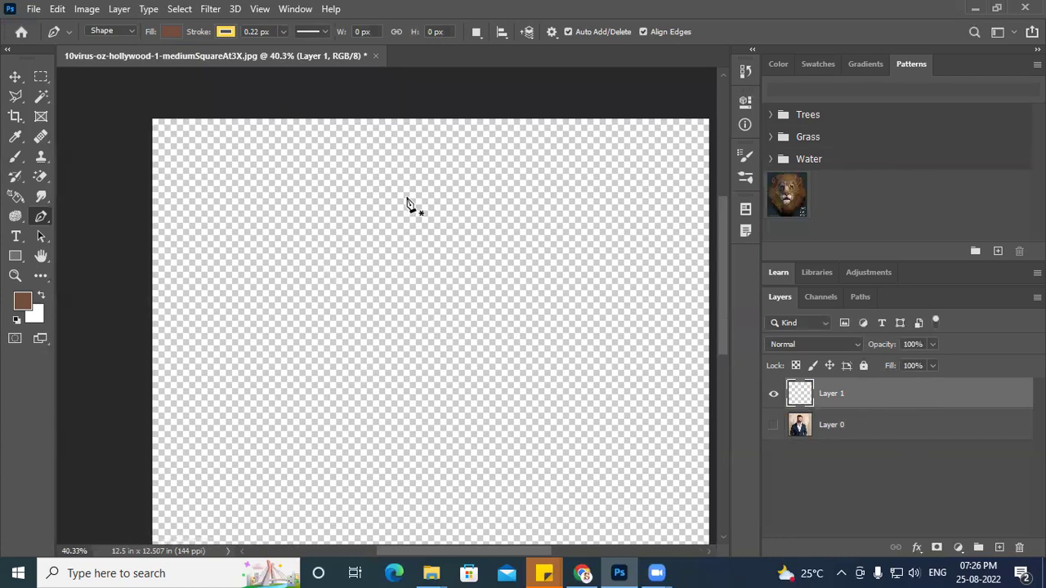
drag(406, 198, 414, 212)
drag(487, 333, 514, 323)
drag(638, 289, 651, 270)
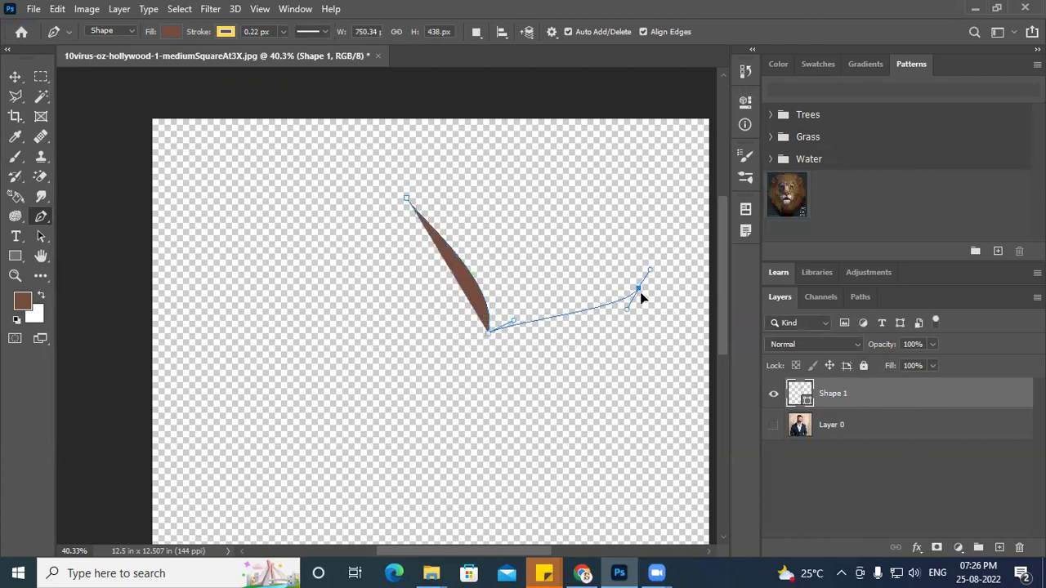
drag(620, 312, 620, 312)
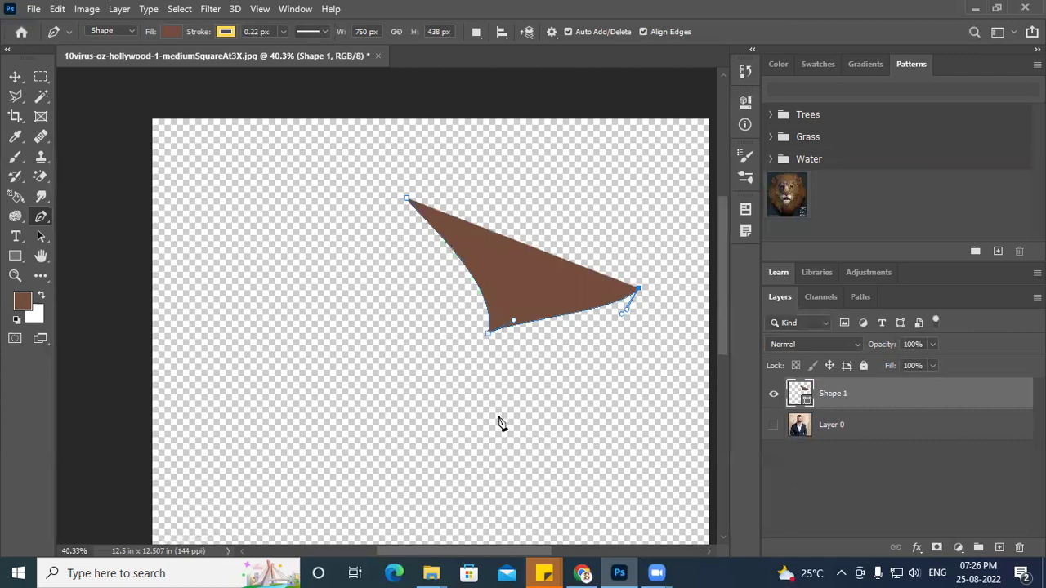
Step: Add the bottom and left tips, then close the brown shape at the top anchor
drag(468, 446, 392, 532)
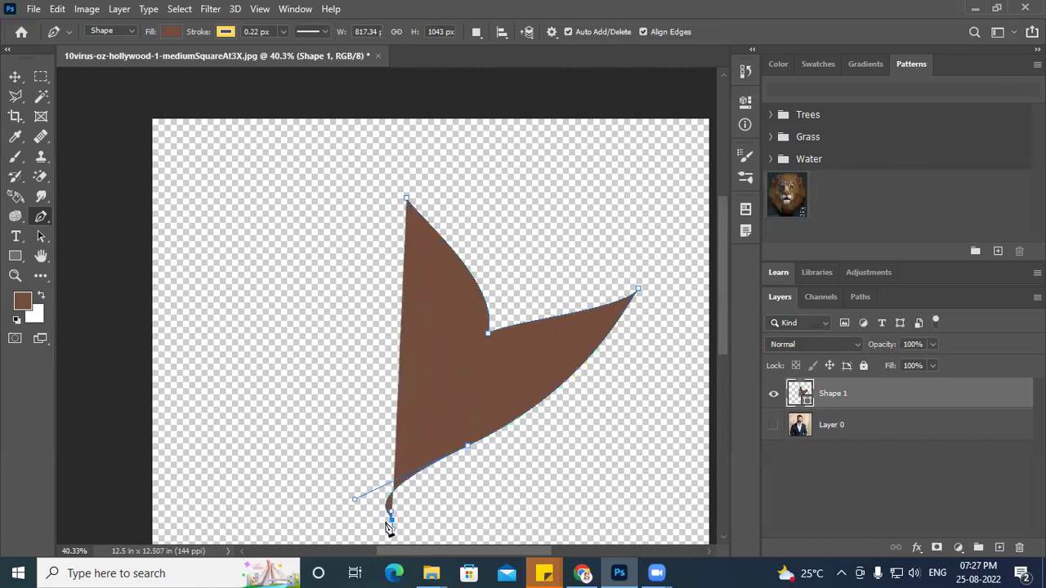
drag(356, 502, 397, 488)
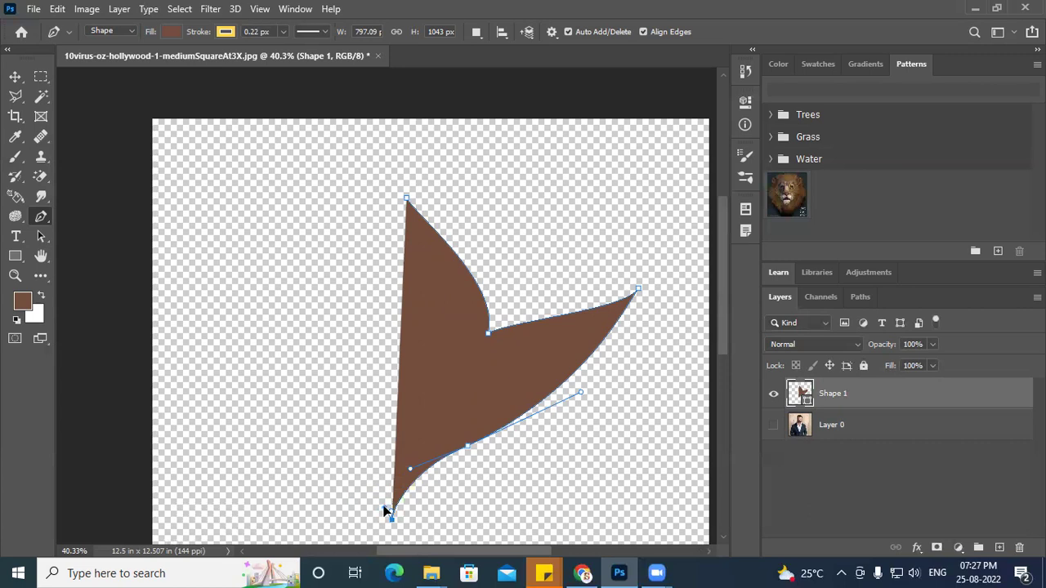
drag(333, 406, 305, 393)
drag(231, 291, 254, 304)
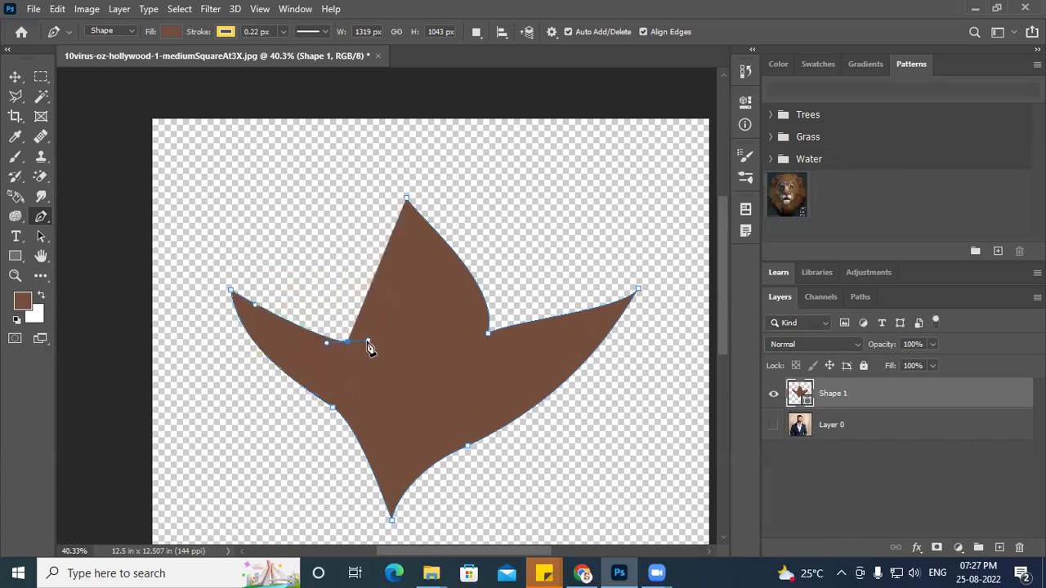
click(346, 324)
drag(348, 328, 370, 343)
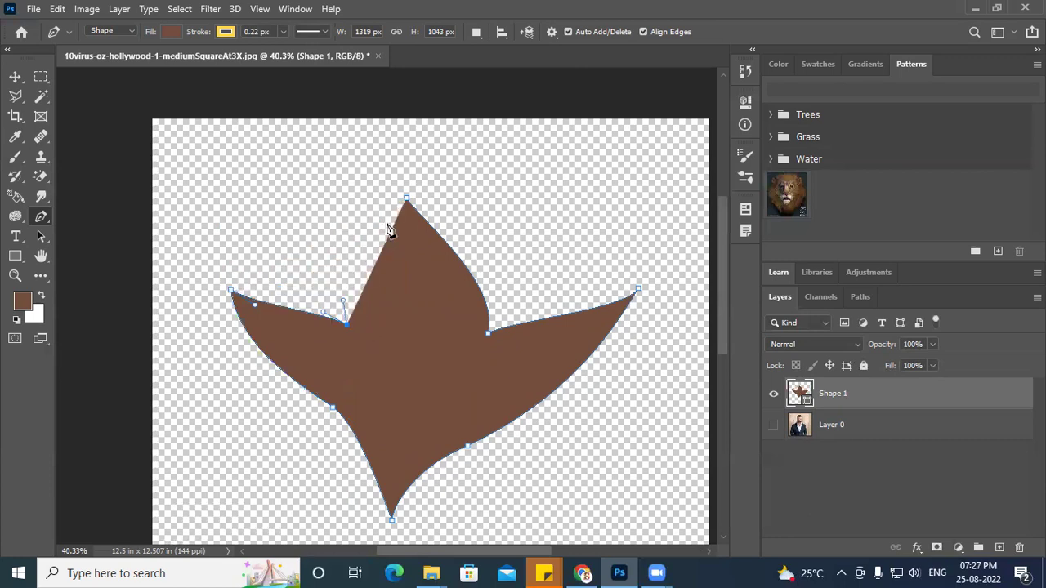
drag(406, 200, 411, 166)
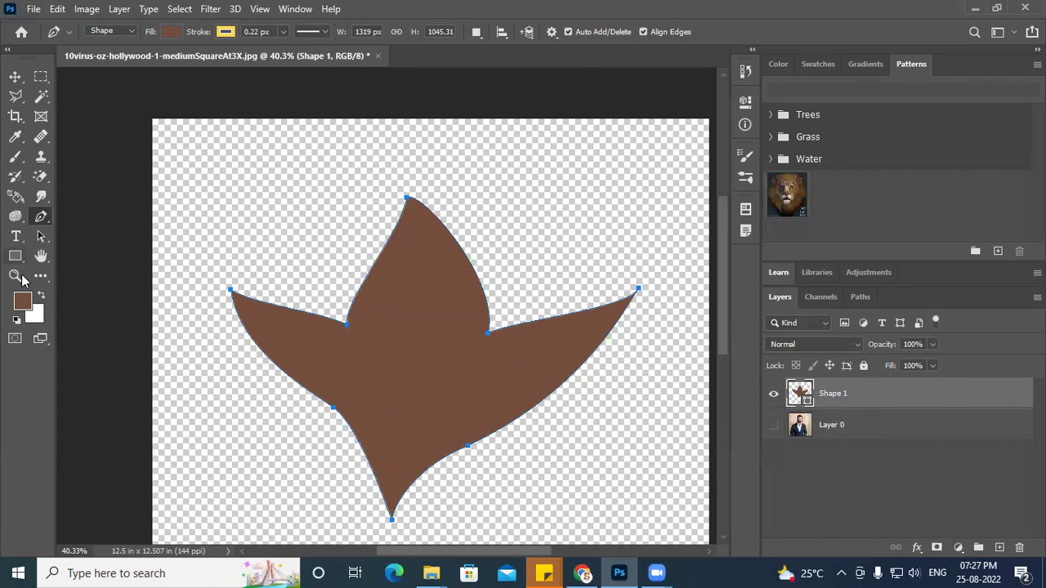
Step: Move the whole brown shape higher on the canvas with the Path Selection tool
click(42, 238)
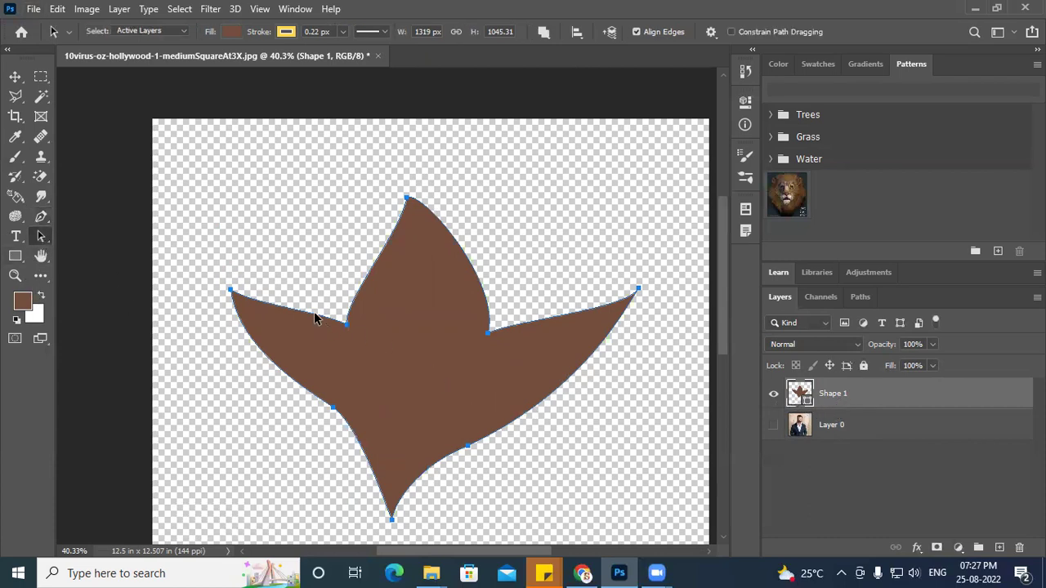
drag(316, 318, 324, 259)
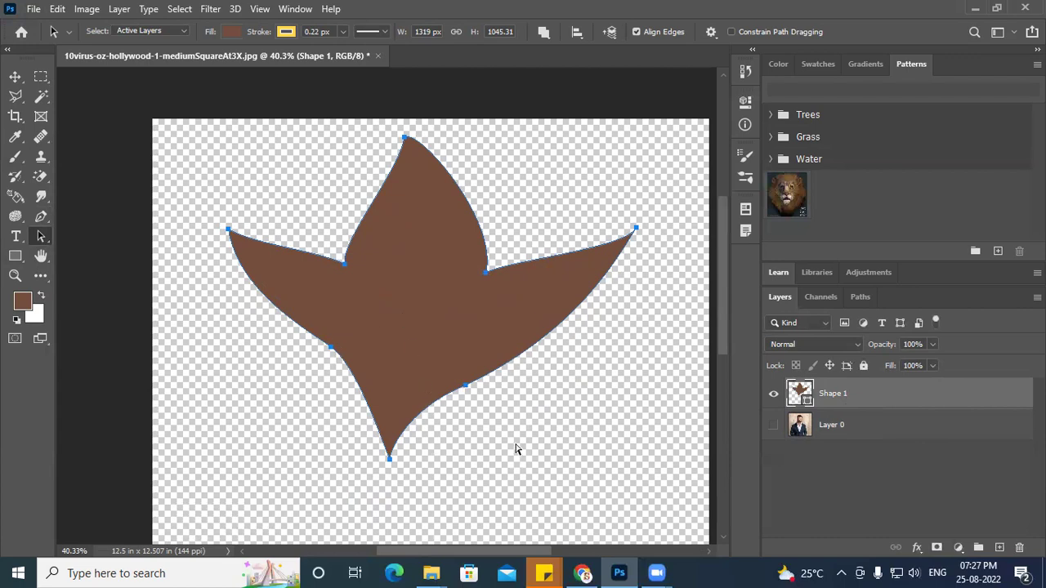
scroll(509, 421, left, 3)
scroll(530, 418, up, 10)
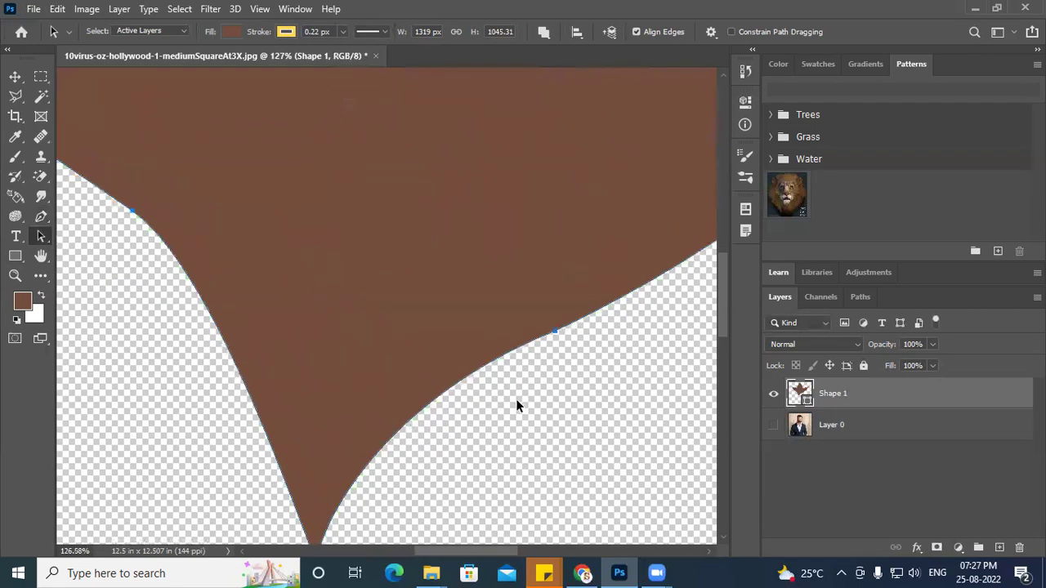
scroll(451, 364, up, 8)
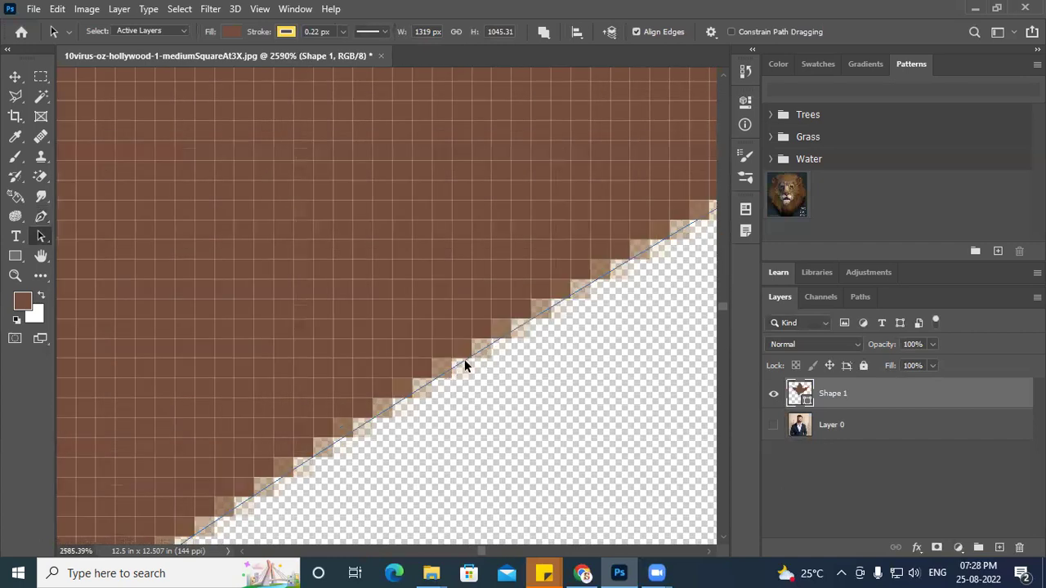
Step: Thicken the shape's yellow outline to a stroke width of 35.26 px
click(344, 32)
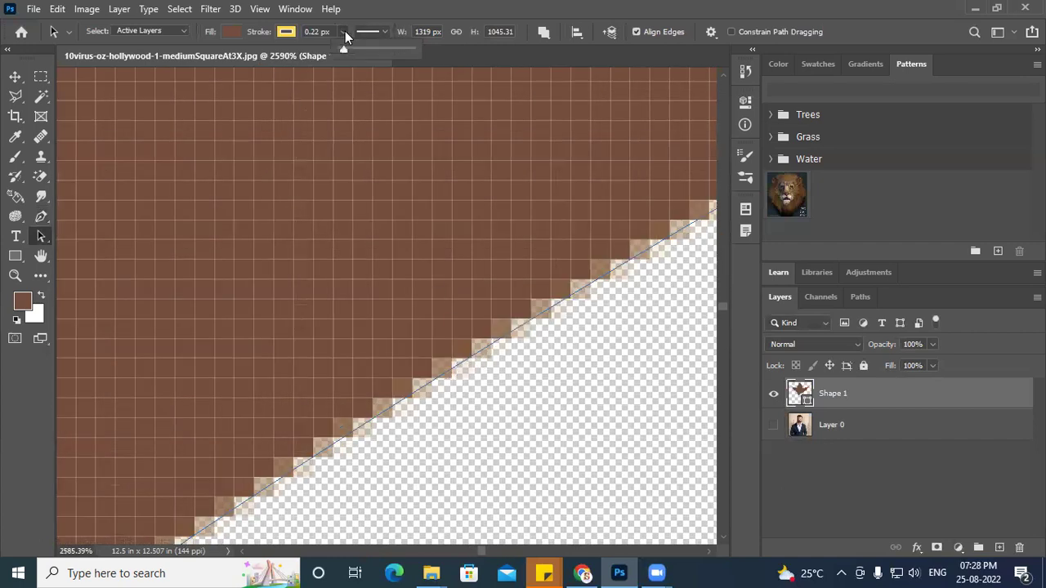
mouse_move(344, 49)
mouse_down()
mouse_move(363, 50)
mouse_move(351, 52)
mouse_up()
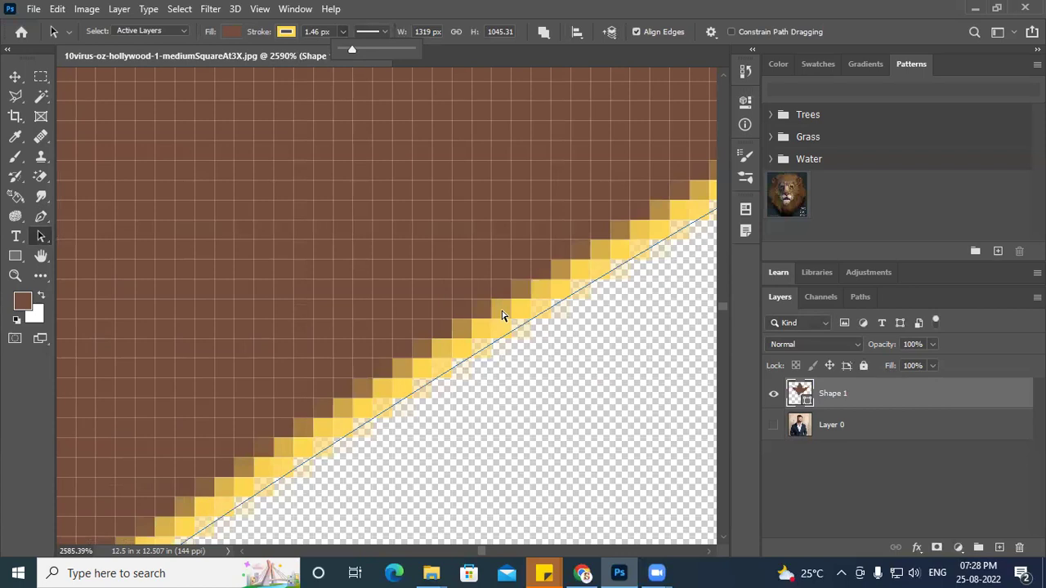
scroll(503, 312, down, 5)
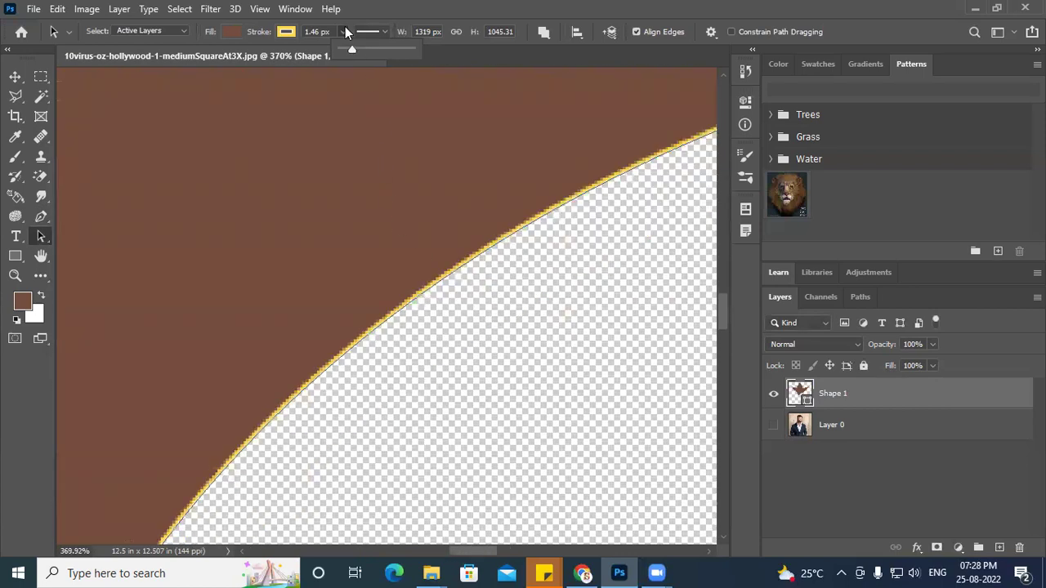
drag(352, 49, 355, 49)
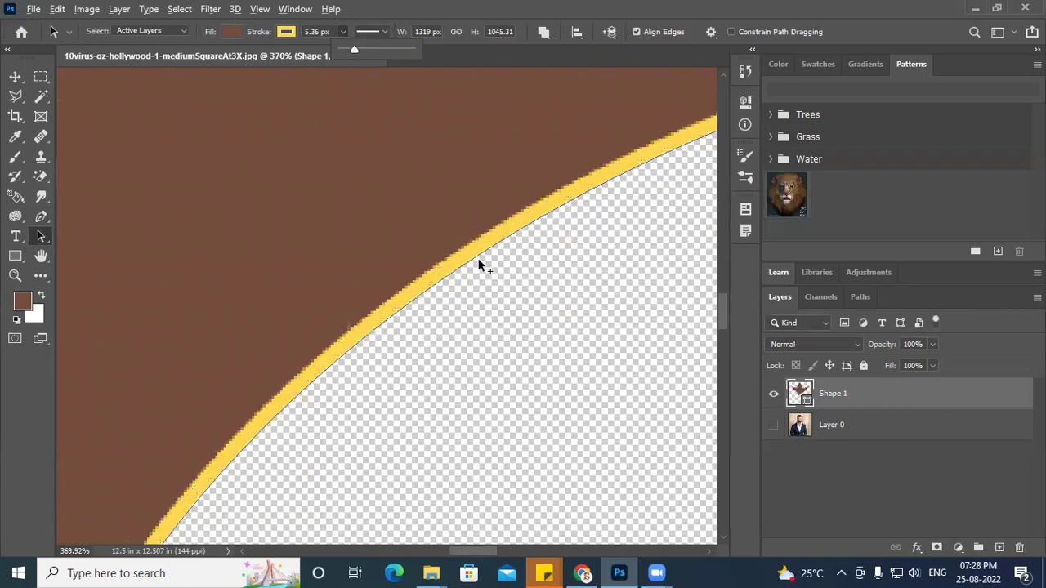
scroll(479, 264, down, 3)
scroll(479, 264, down, 6)
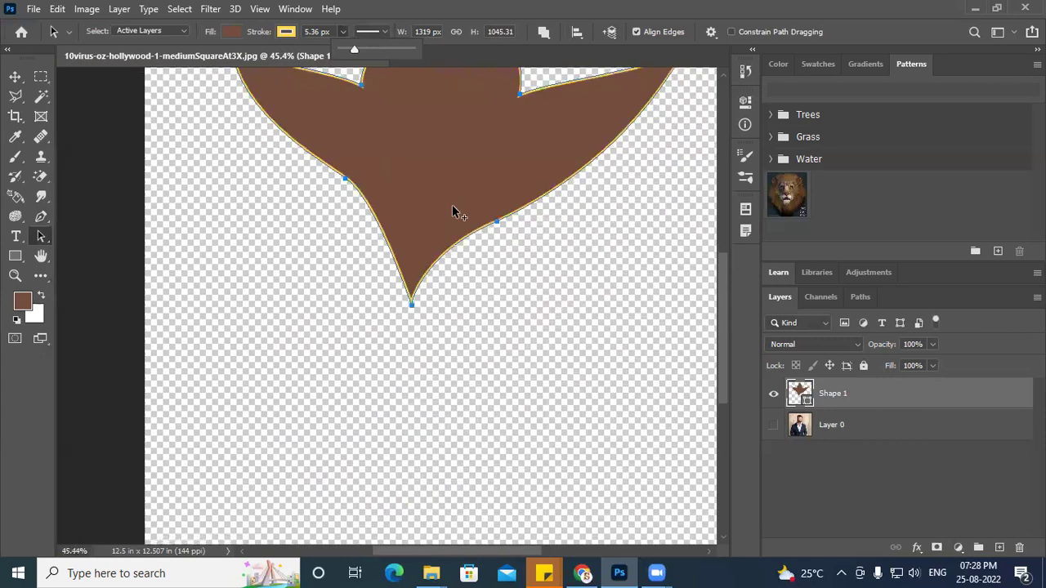
drag(451, 201, 418, 287)
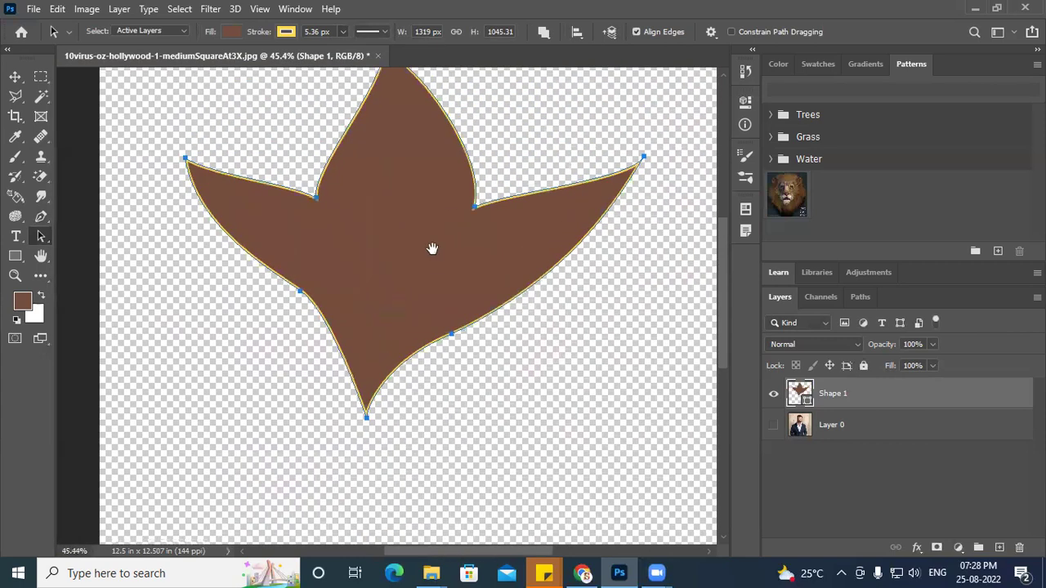
click(343, 33)
drag(353, 47, 361, 47)
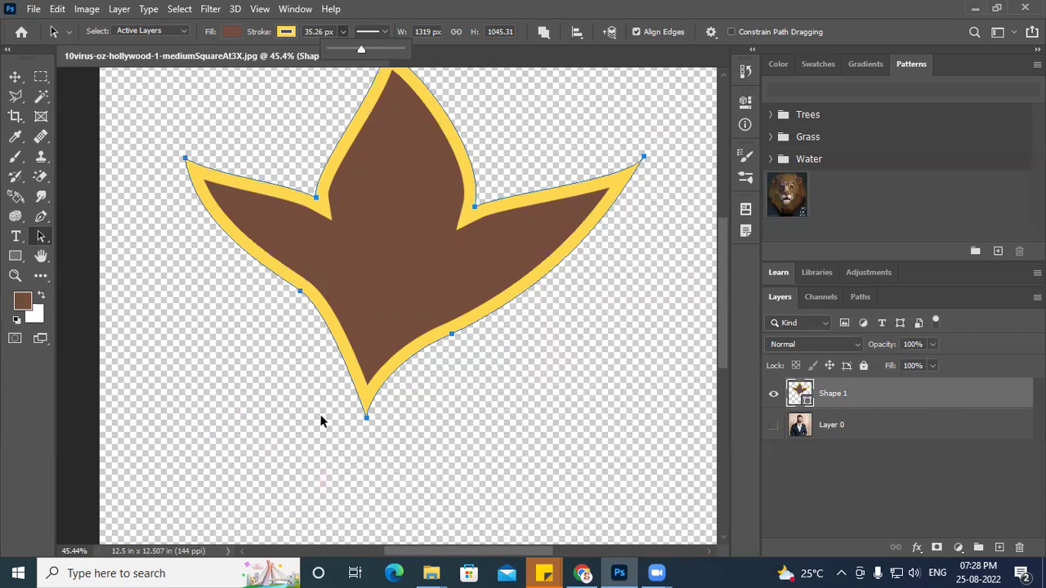
scroll(429, 402, down, 2)
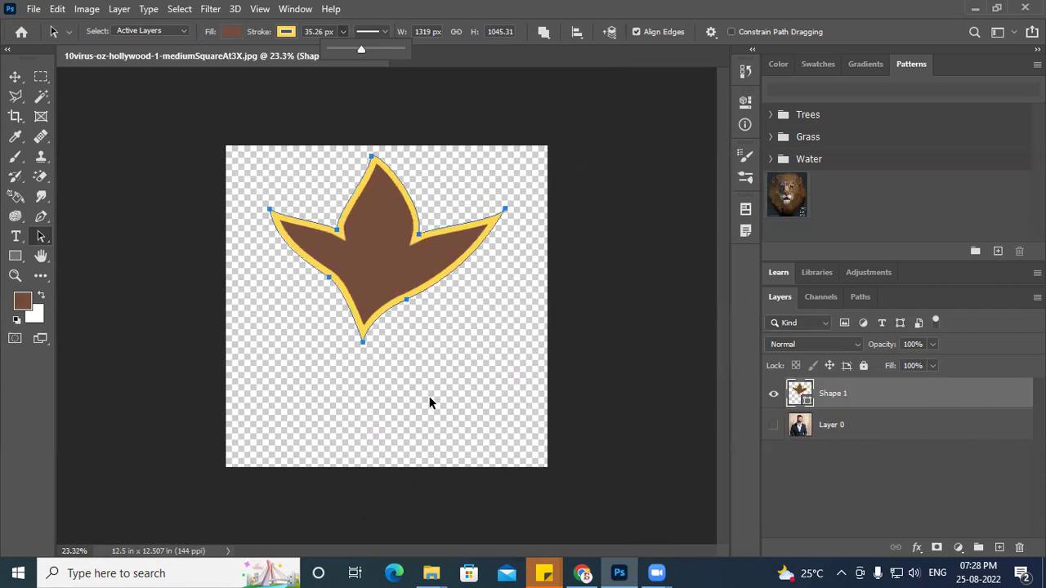
Step: Draw a curled teardrop shape below the leaf, closing it at its starting point
click(40, 217)
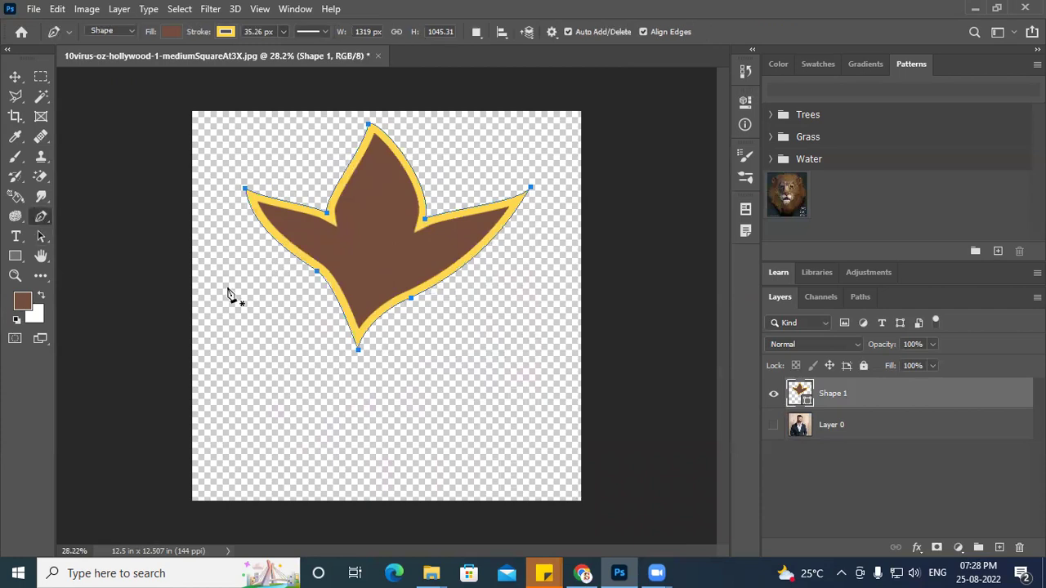
drag(365, 360, 380, 345)
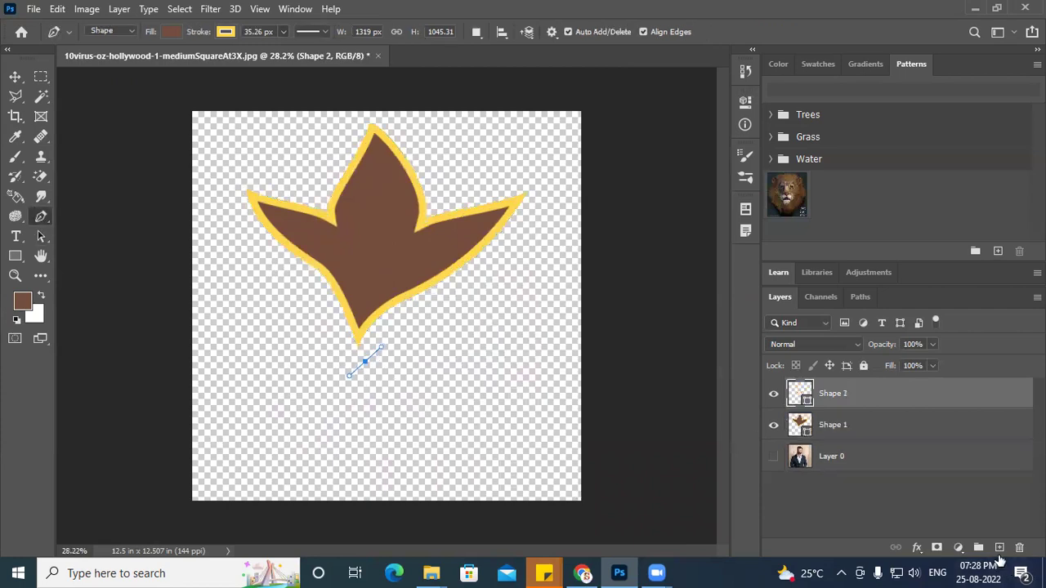
mouse_move(531, 317)
mouse_down()
mouse_move(562, 371)
mouse_move(572, 361)
mouse_up()
mouse_move(494, 376)
mouse_down()
mouse_move(479, 367)
mouse_move(488, 360)
mouse_up()
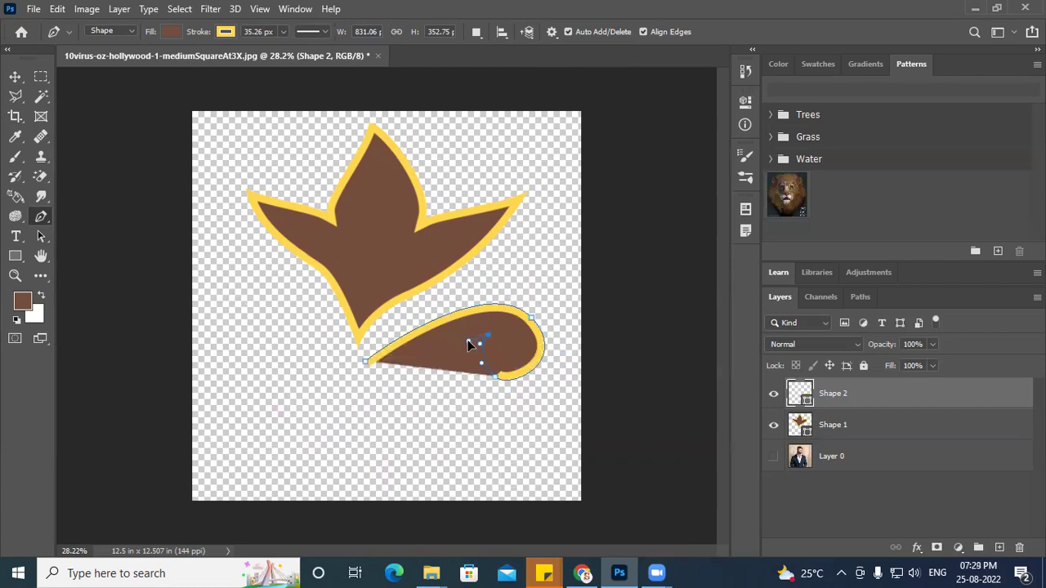
click(487, 337)
mouse_move(366, 365)
mouse_down()
mouse_move(356, 370)
mouse_move(373, 346)
mouse_move(347, 368)
mouse_up()
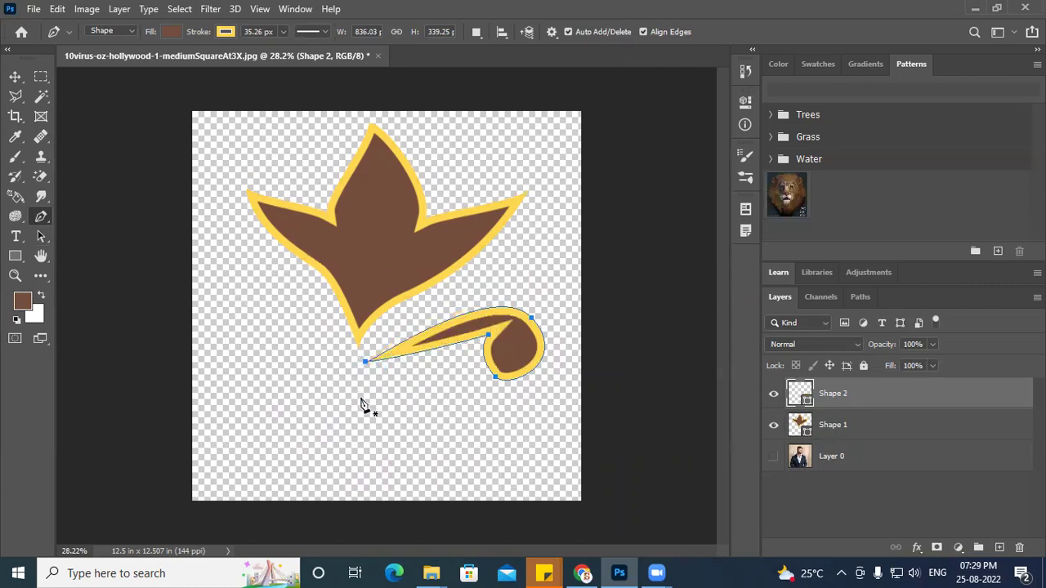
click(177, 33)
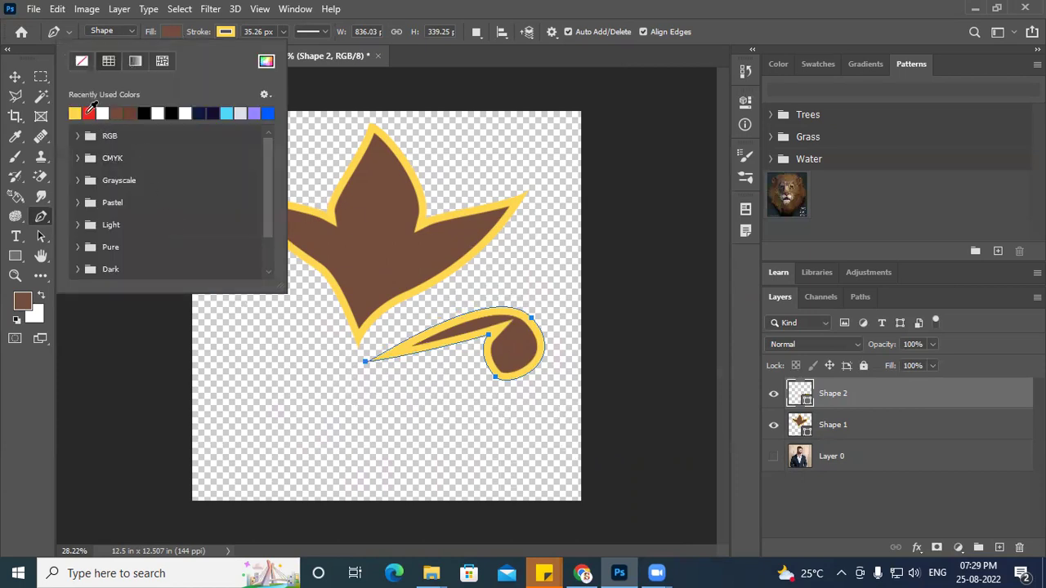
Step: Fill the curl shape with red from the recently used colours
click(89, 111)
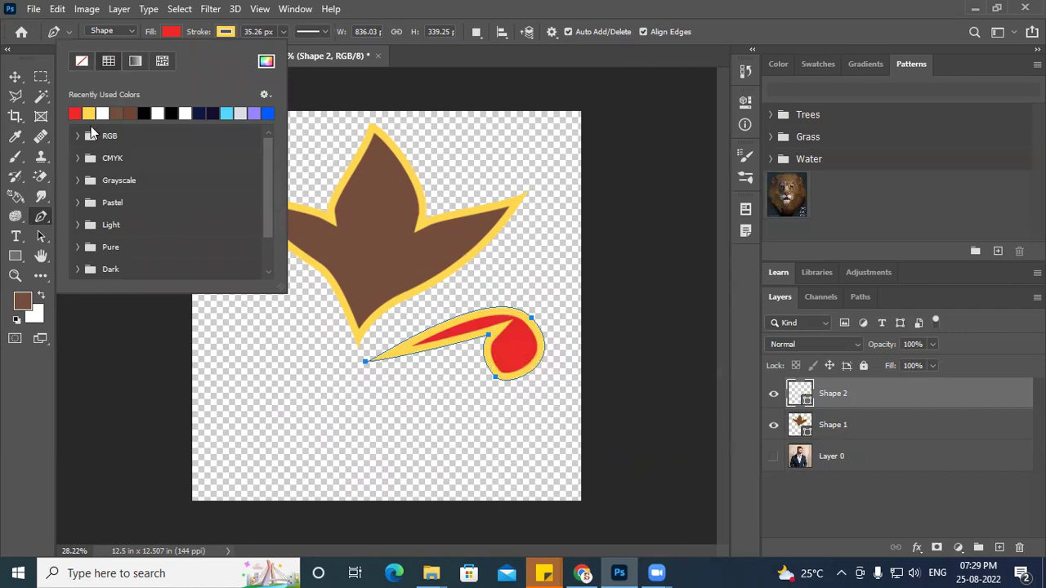
click(527, 7)
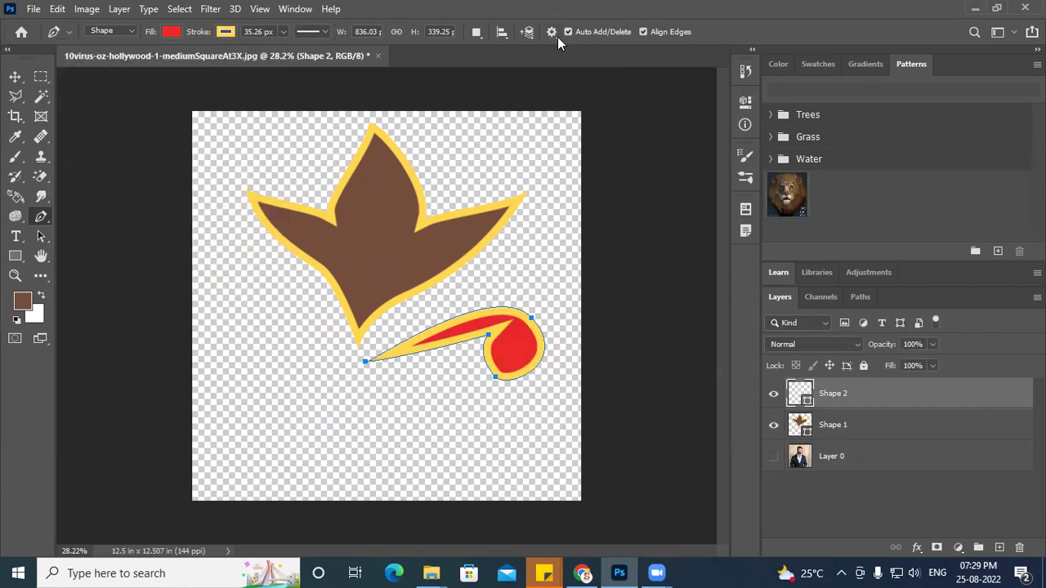
scroll(529, 362, up, 2)
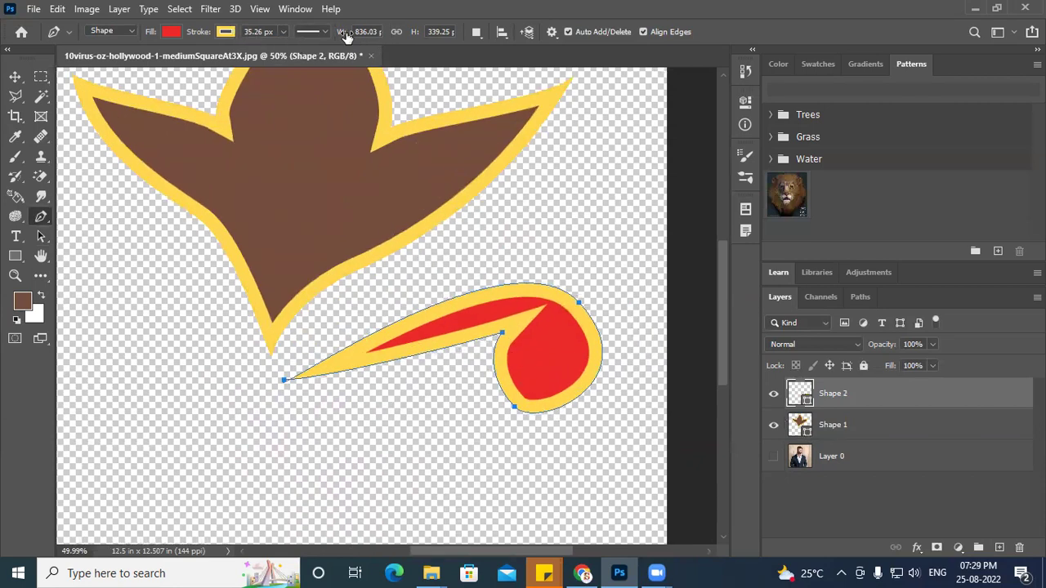
Step: Try dotted and dashed outline styles, then keep the curl's outline solid
click(324, 32)
click(326, 129)
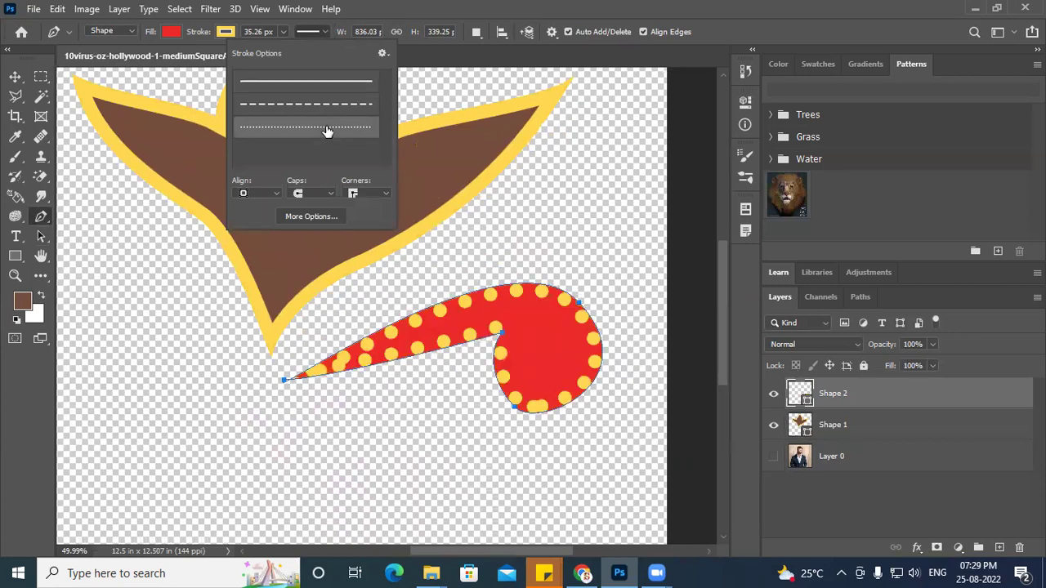
click(309, 104)
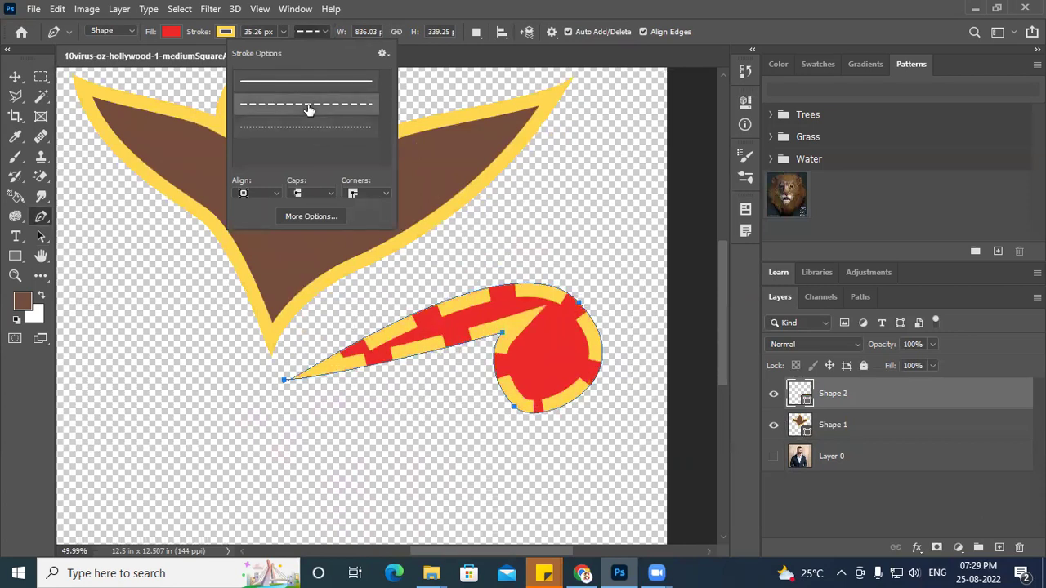
click(311, 82)
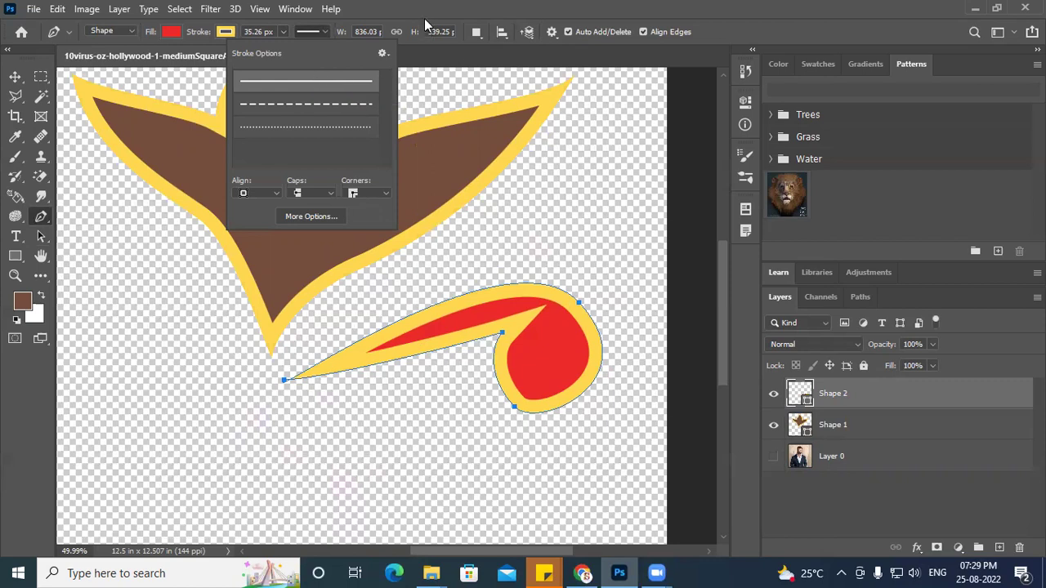
click(406, 6)
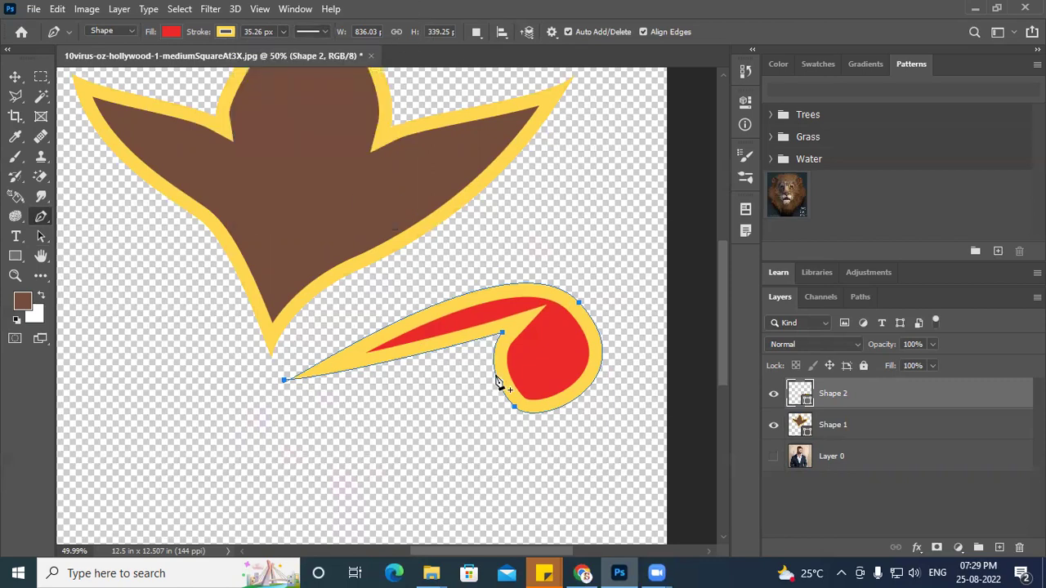
scroll(499, 384, down, 3)
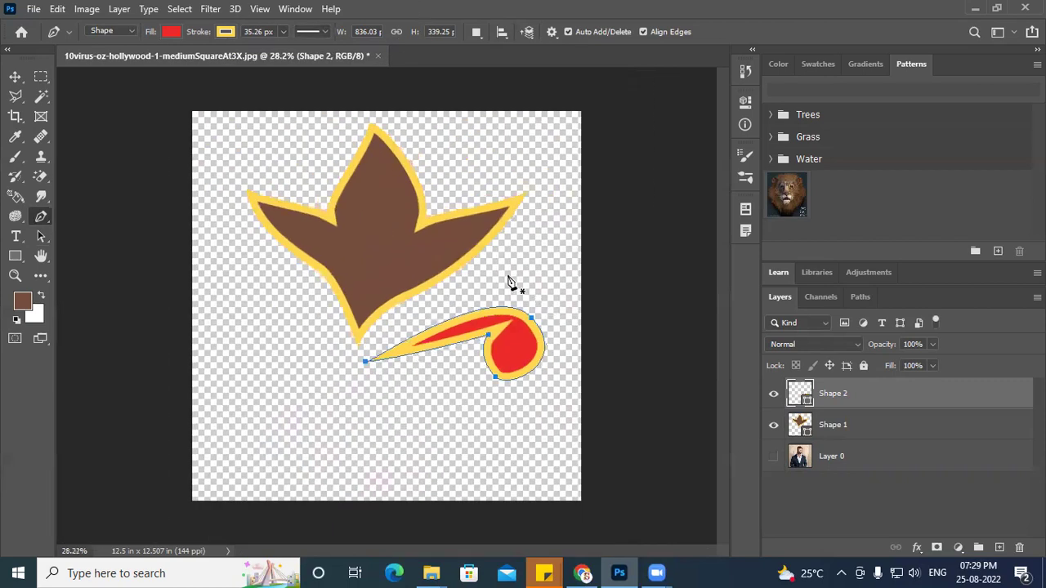
Step: Undo the red fill, the curl shape and all of the leaf's points
key(alt+BackSpace)
key(ctrl+z)
key(ctrl+z)
key(ctrl+z)
key(ctrl+z)
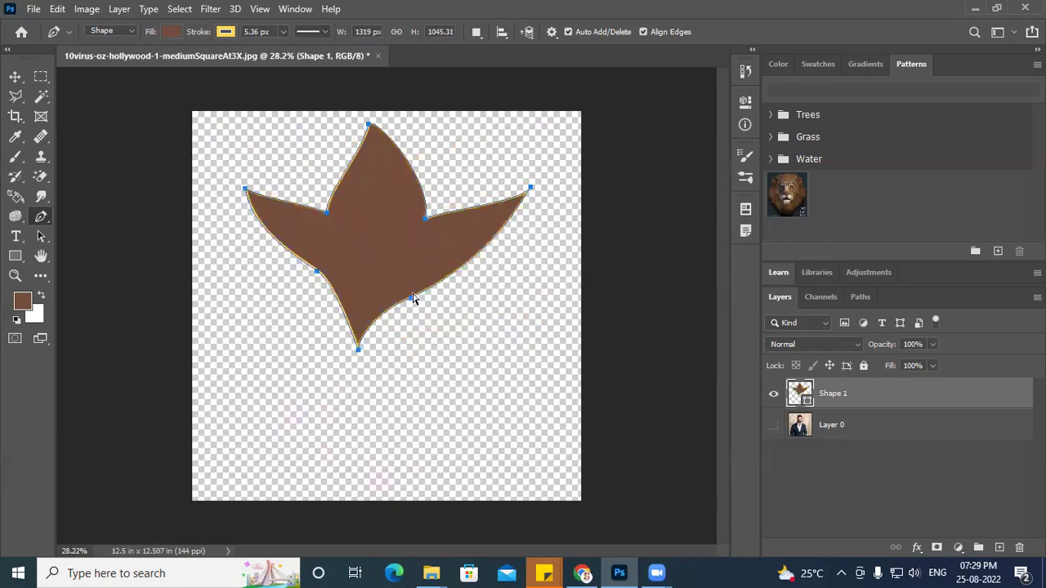
key(ctrl+z)
key(ctrl+z)
key(ctrl+z)
key(ctrl+z)
key(ctrl+z)
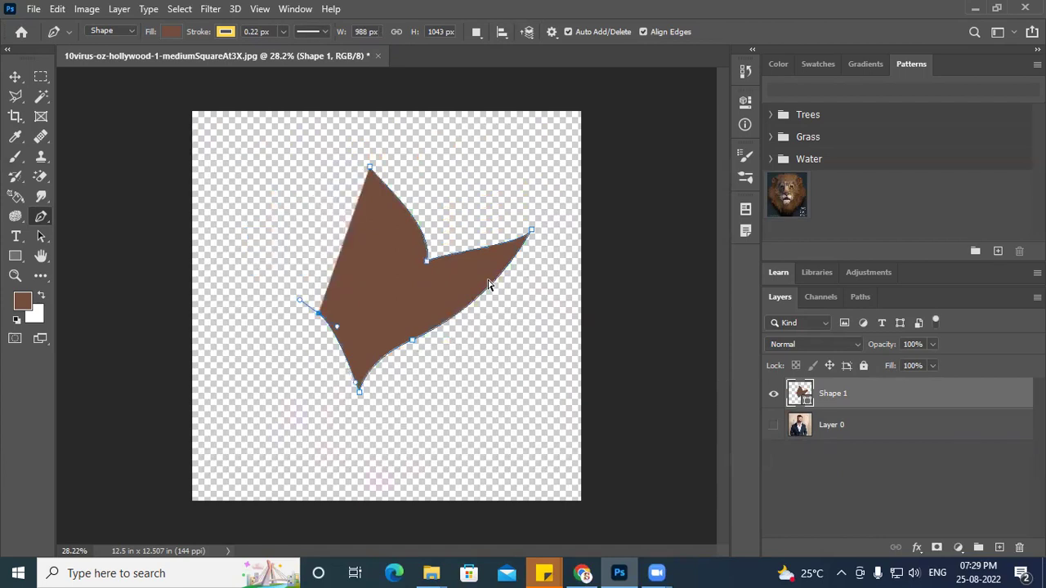
key(ctrl+z)
key(ctrl+z)
key(ctrl+z)
key(ctrl+z)
key(ctrl+z)
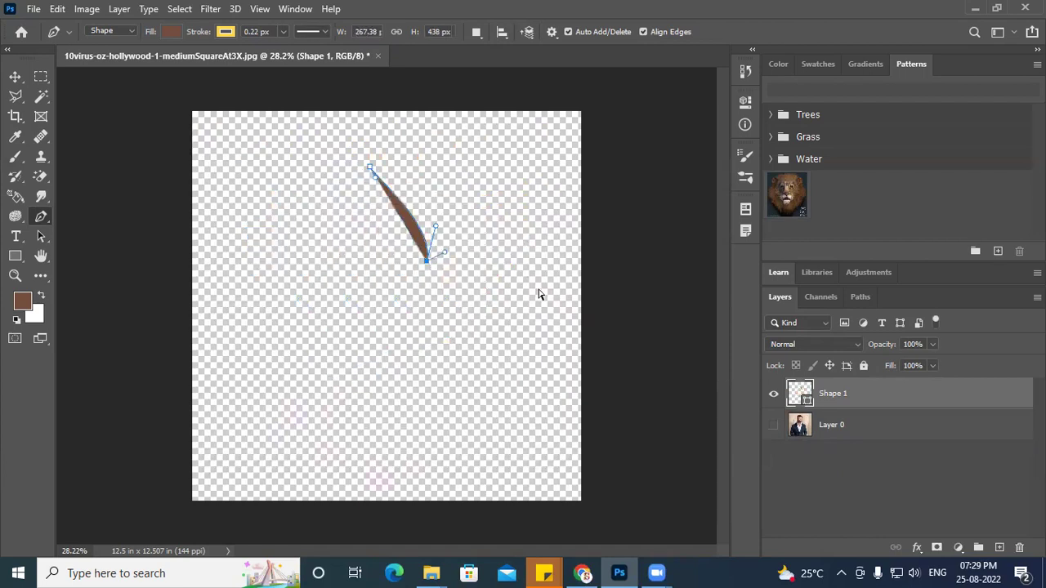
key(ctrl+z)
key(ctrl+z)
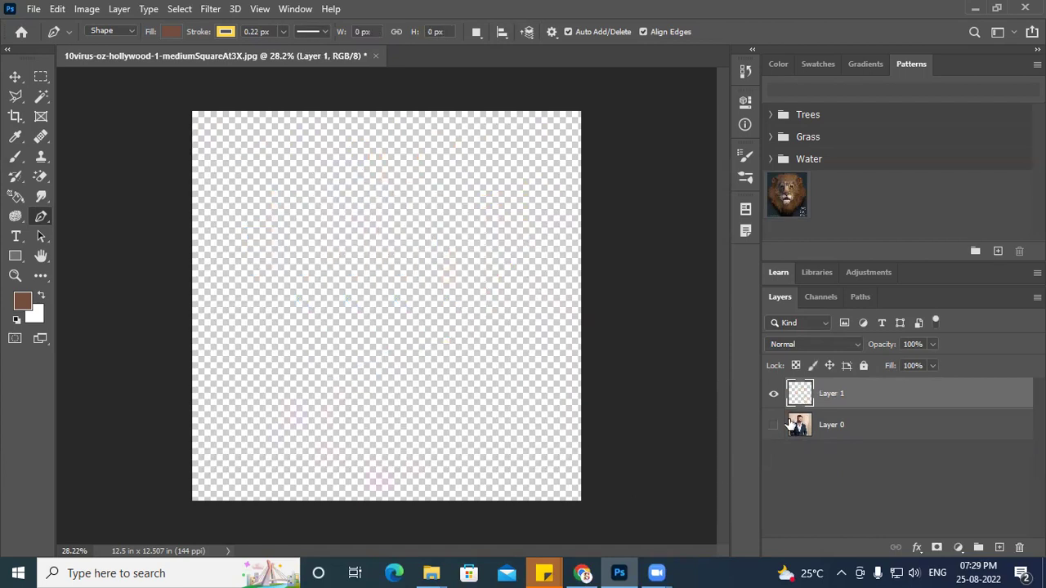
Step: Make the portrait on Layer 0 visible again and remove the empty Layer 1
click(773, 426)
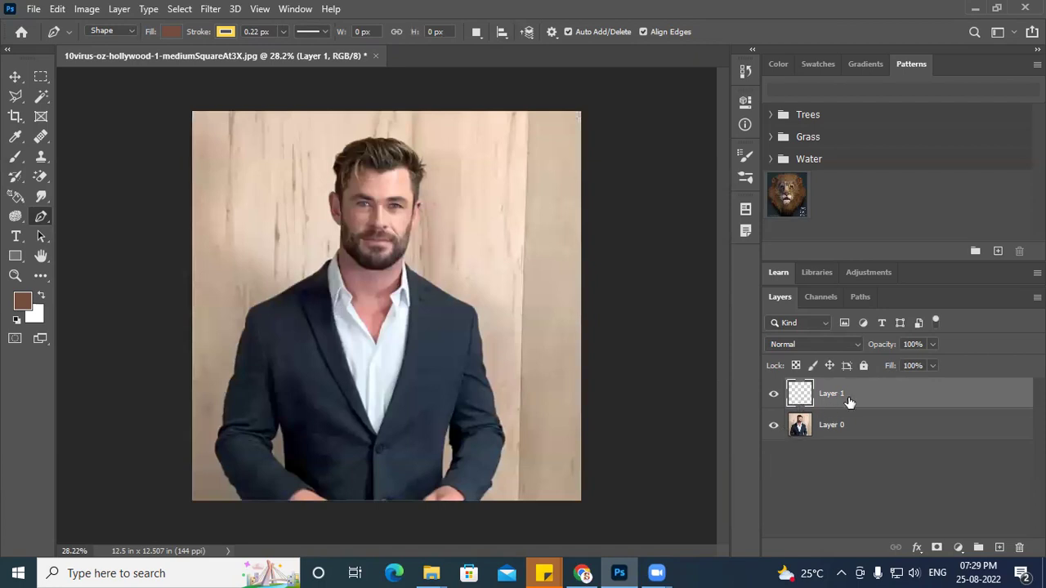
key(ctrl+z)
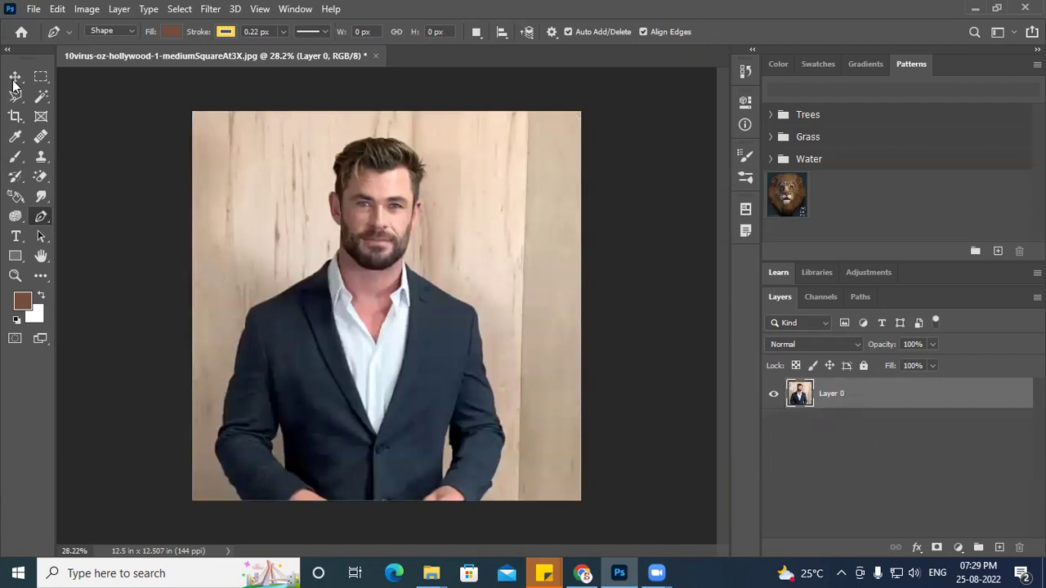
click(108, 31)
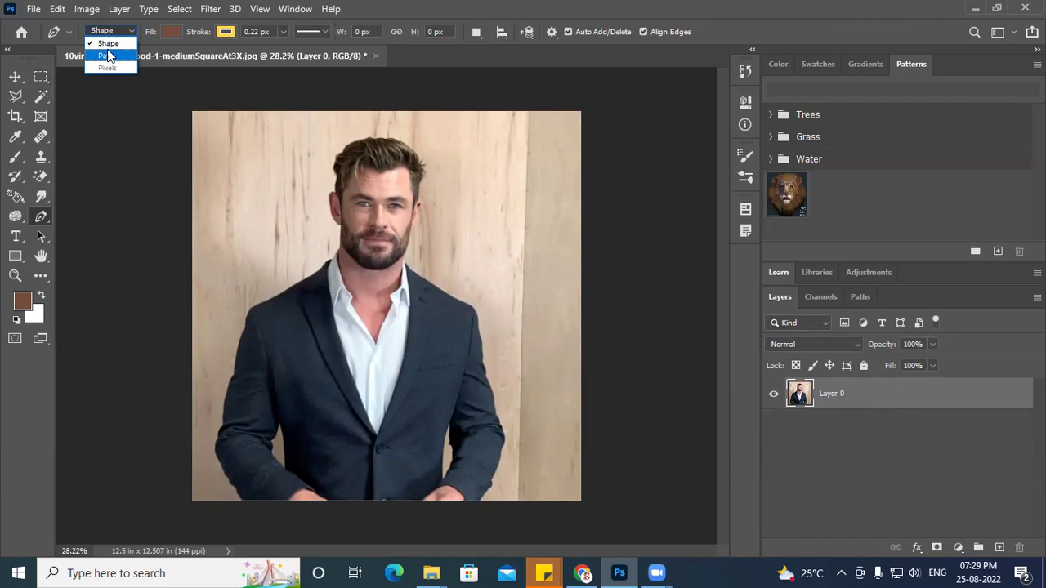
Step: Switch the Pen from Shape to Path mode and zoom in on the man's jawline
click(107, 55)
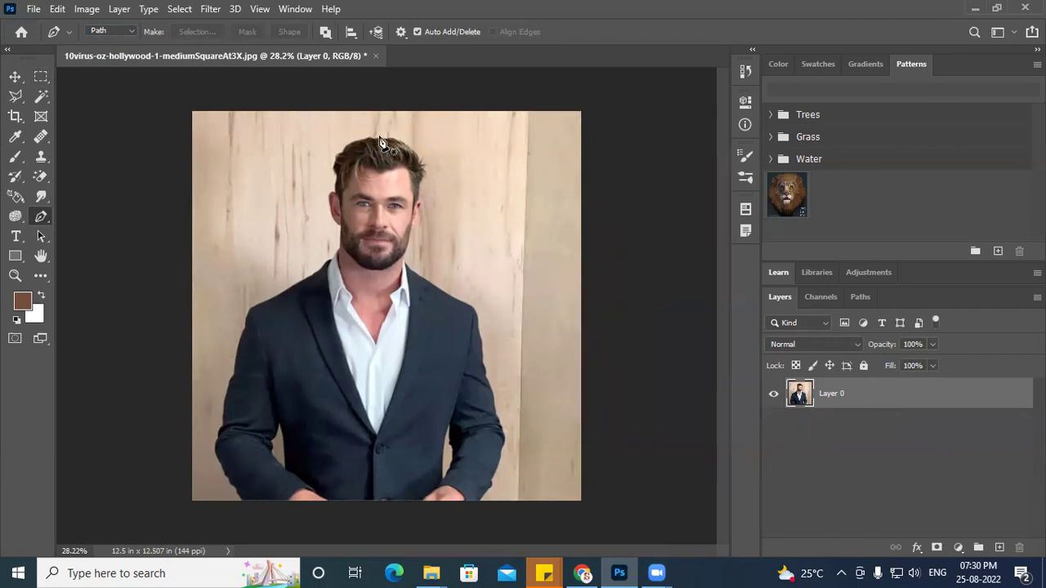
scroll(448, 310, up, 4)
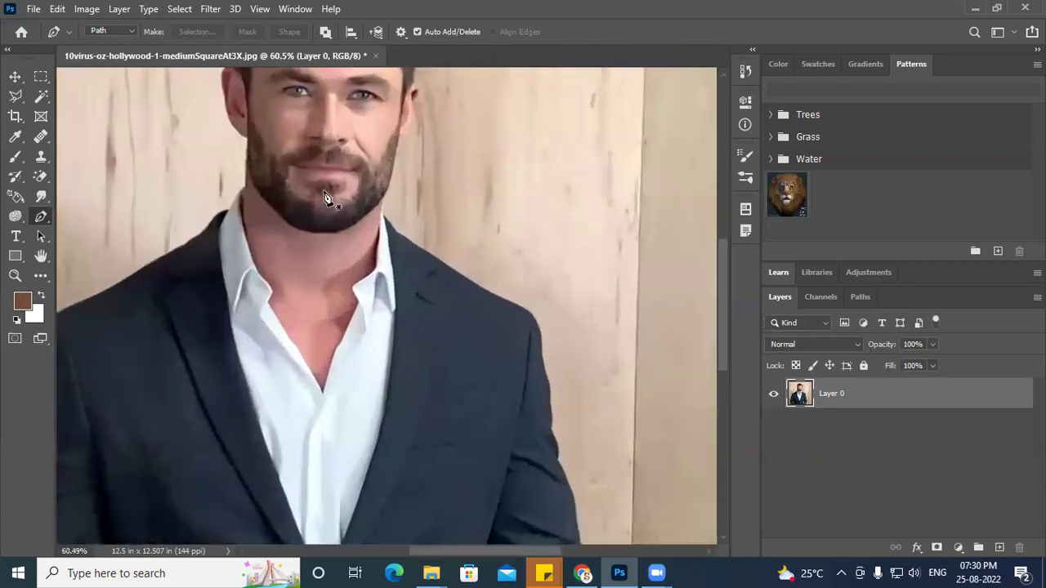
scroll(387, 367, up, 2)
scroll(311, 423, up, 2)
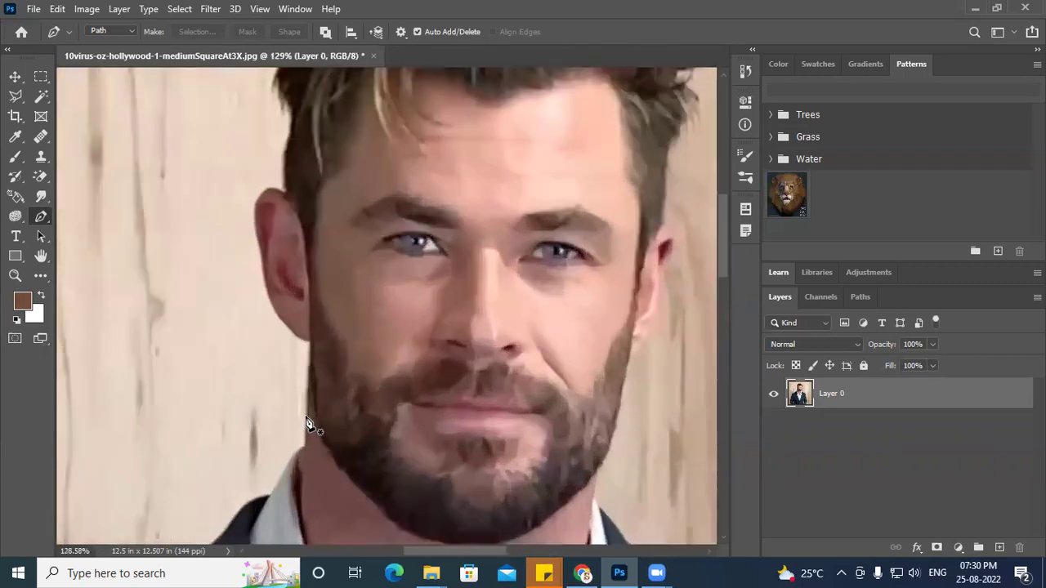
scroll(348, 357, down, 2)
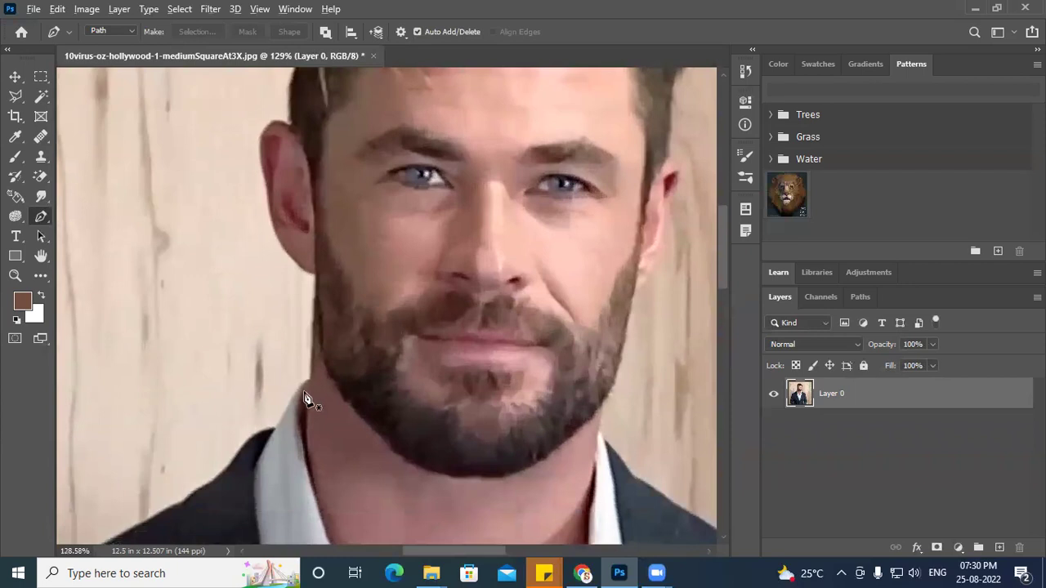
scroll(303, 398, up, 2)
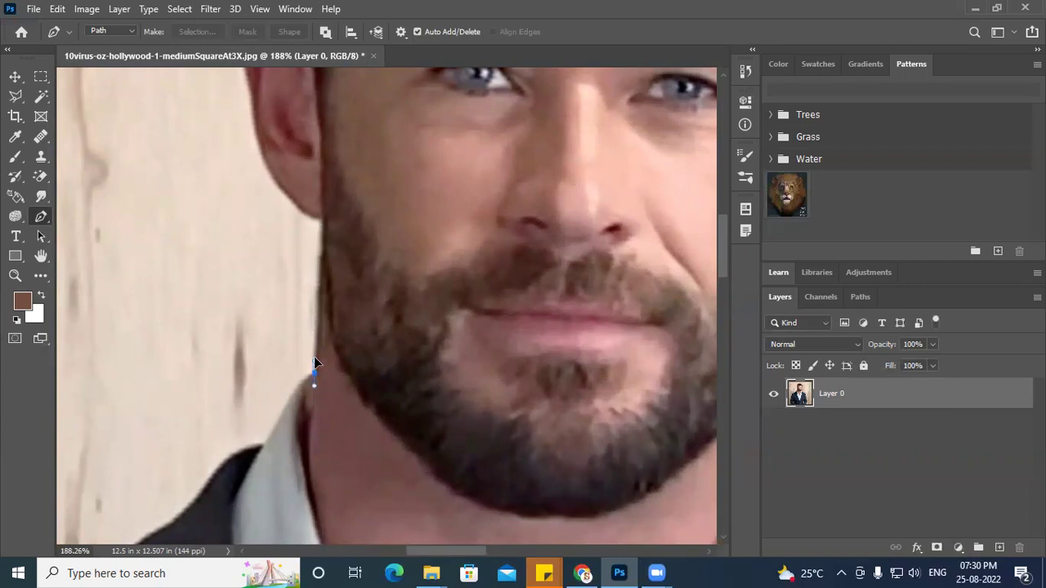
Step: Place path anchors up the jaw and beard edge on the image's left side
click(315, 336)
click(315, 374)
click(317, 340)
click(315, 351)
drag(323, 219, 322, 190)
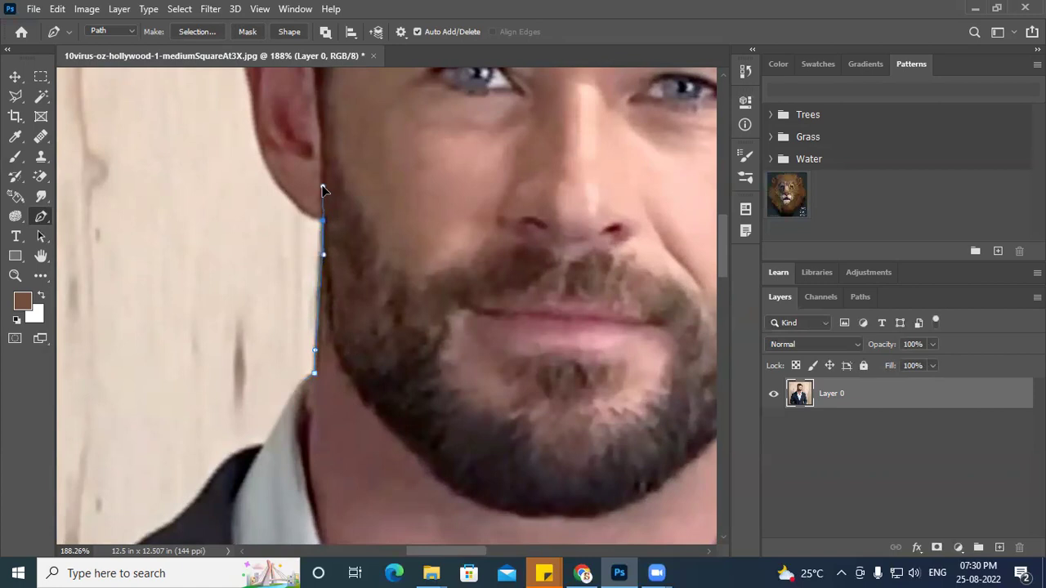
Step: Turn the path with a sharp corner and anchor it just below the man's ear
scroll(324, 324, up, 5)
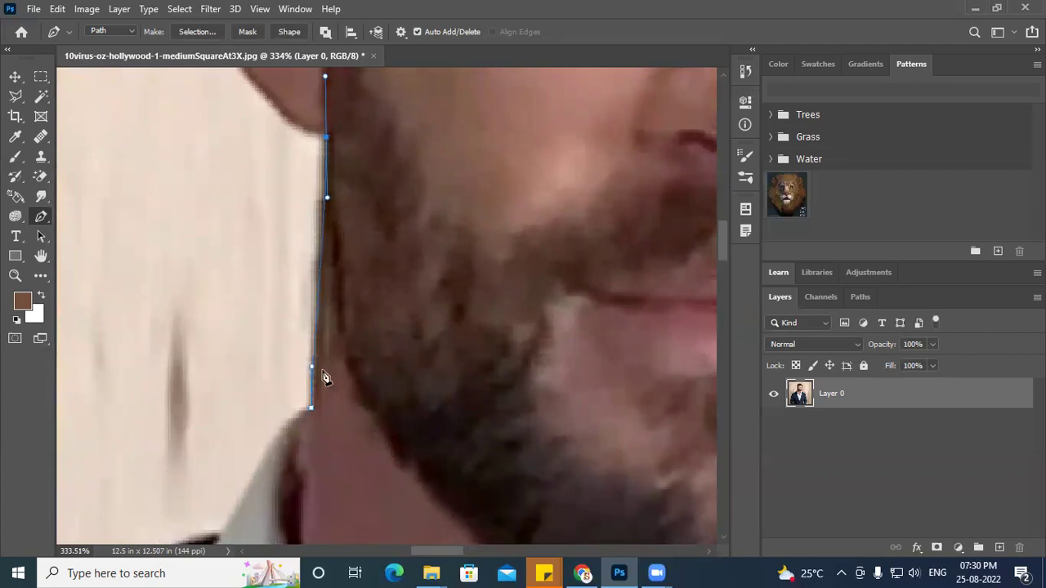
drag(362, 212, 379, 327)
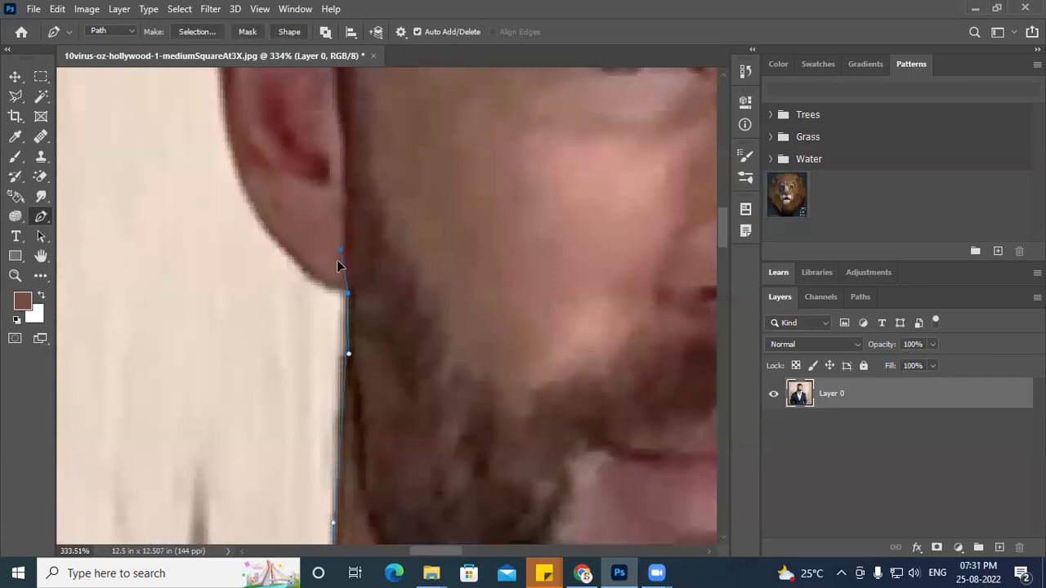
drag(347, 293, 309, 323)
alt+click(347, 292)
click(348, 219)
scroll(221, 76, up, 4)
drag(210, 114, 123, 420)
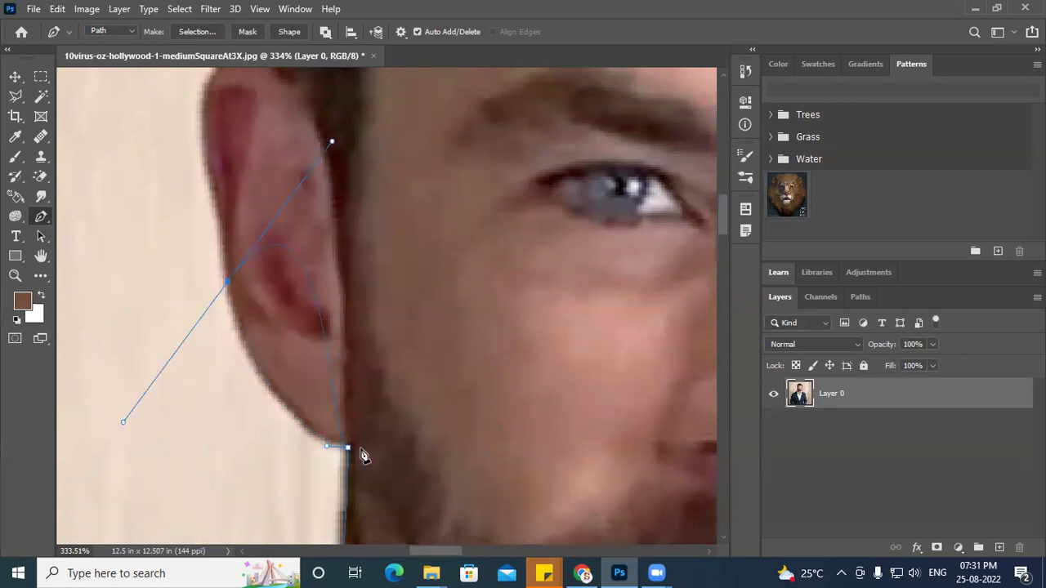
Step: Replace the misplaced ear anchor and curve the path along the ear's lower edge
click(227, 283)
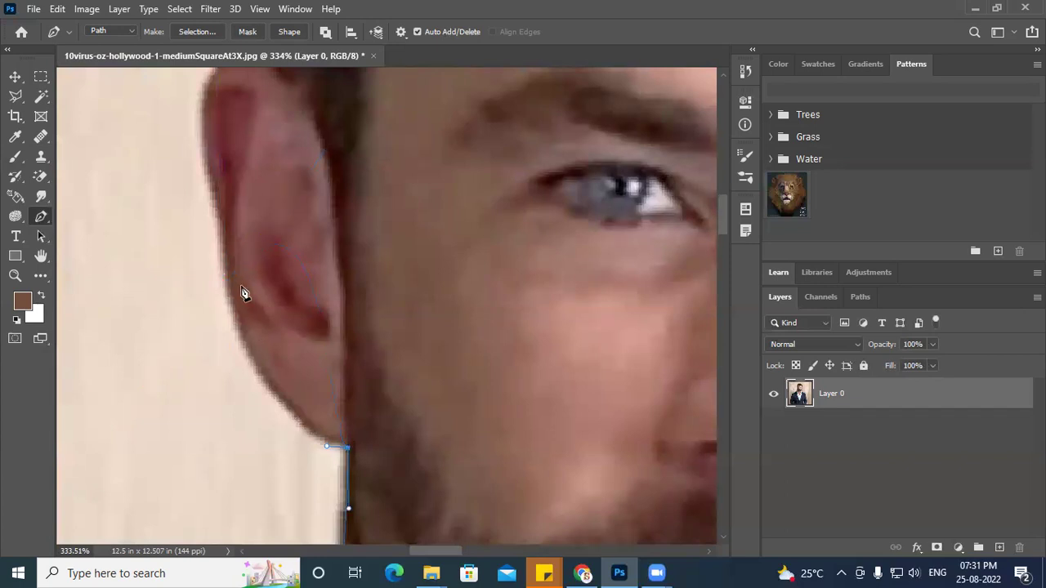
drag(213, 180, 209, 75)
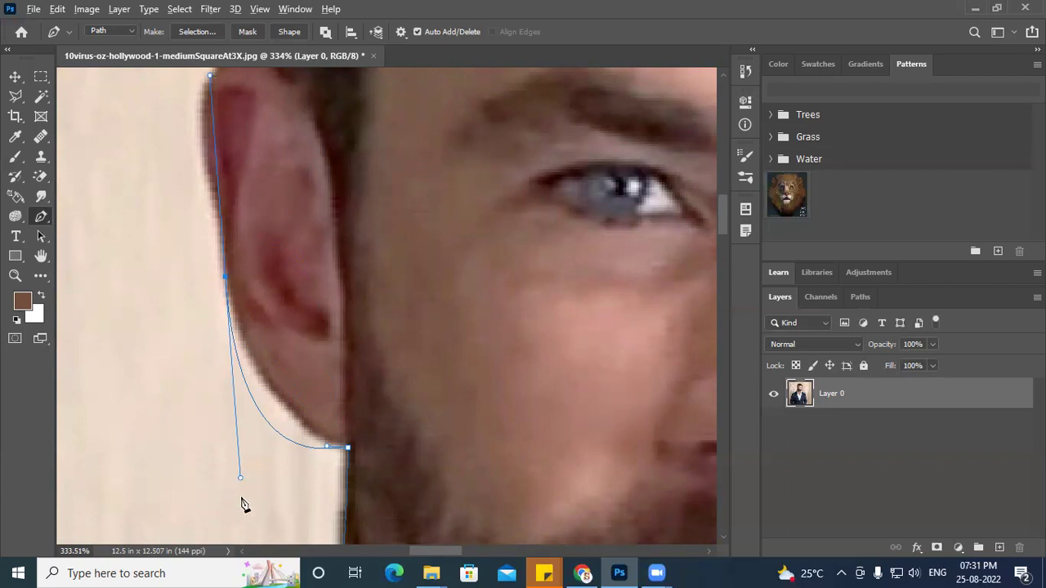
drag(239, 467, 247, 402)
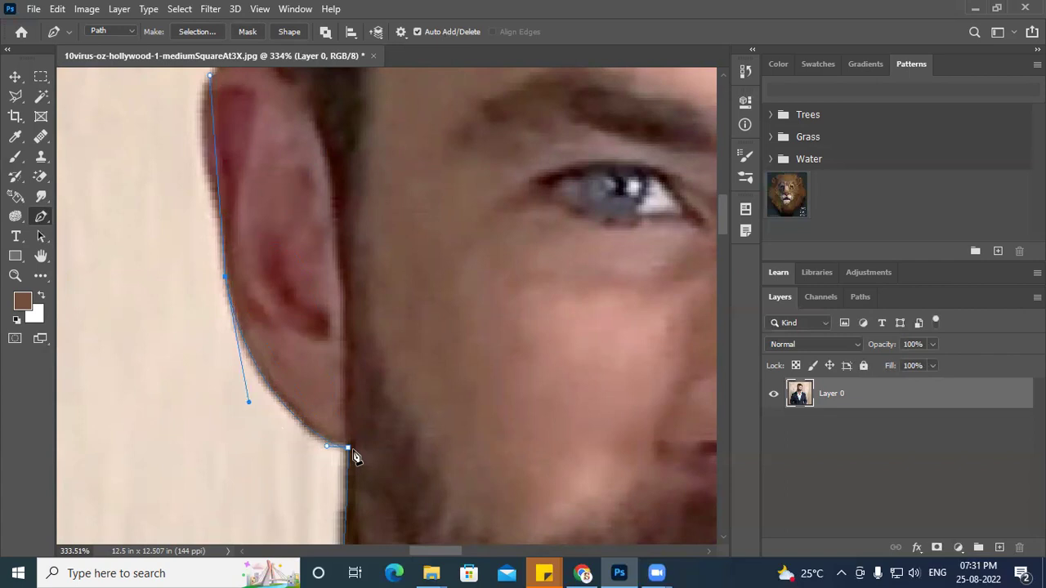
drag(297, 205, 385, 299)
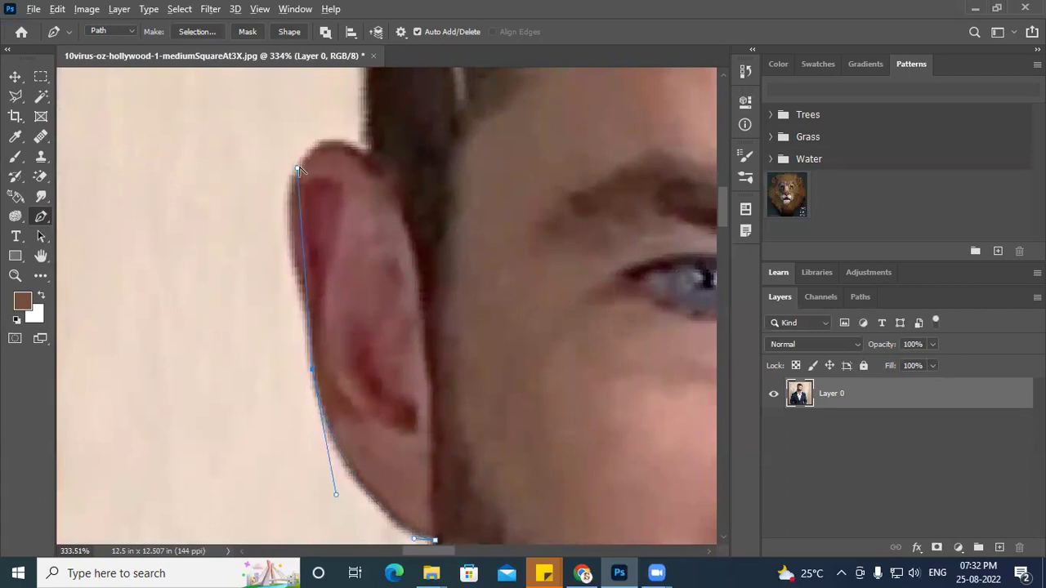
drag(298, 170, 283, 354)
Step: Add anchors climbing the ear's outer rim to its top, shaping their curve handles
scroll(286, 523, up, 3)
scroll(286, 531, down, 3)
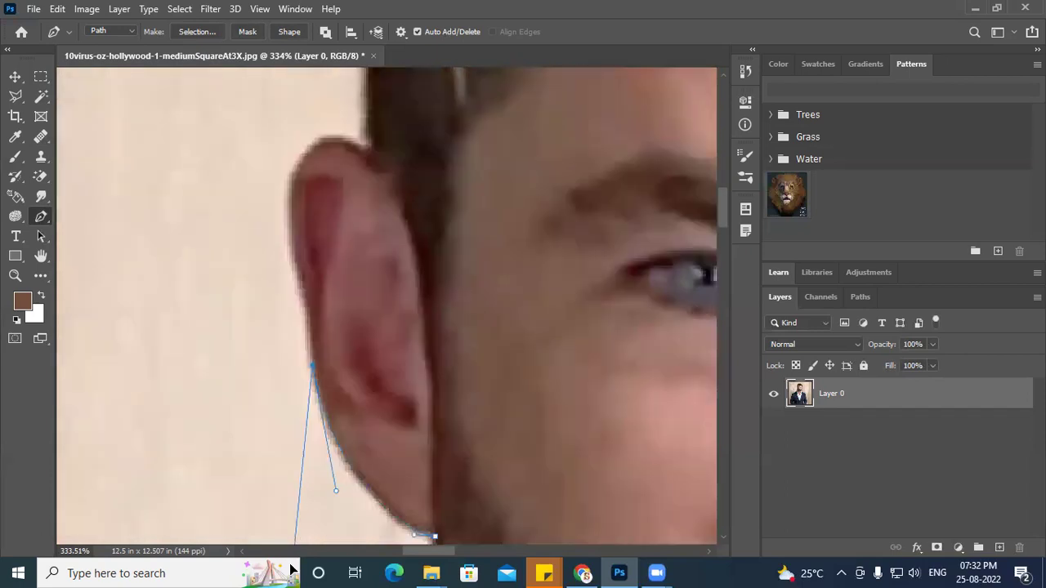
scroll(319, 327, down, 2)
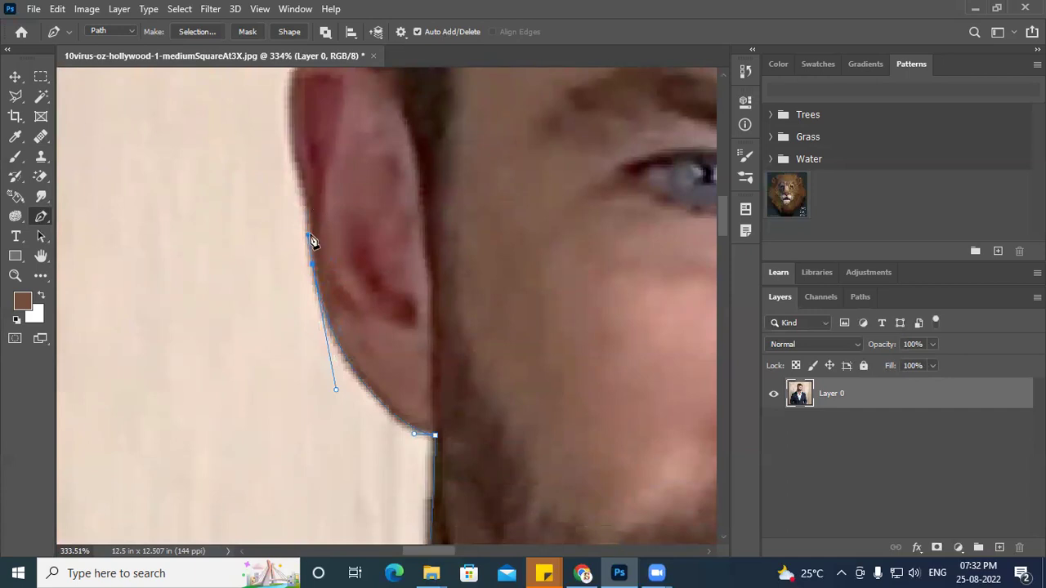
click(301, 176)
click(293, 146)
drag(319, 118, 307, 265)
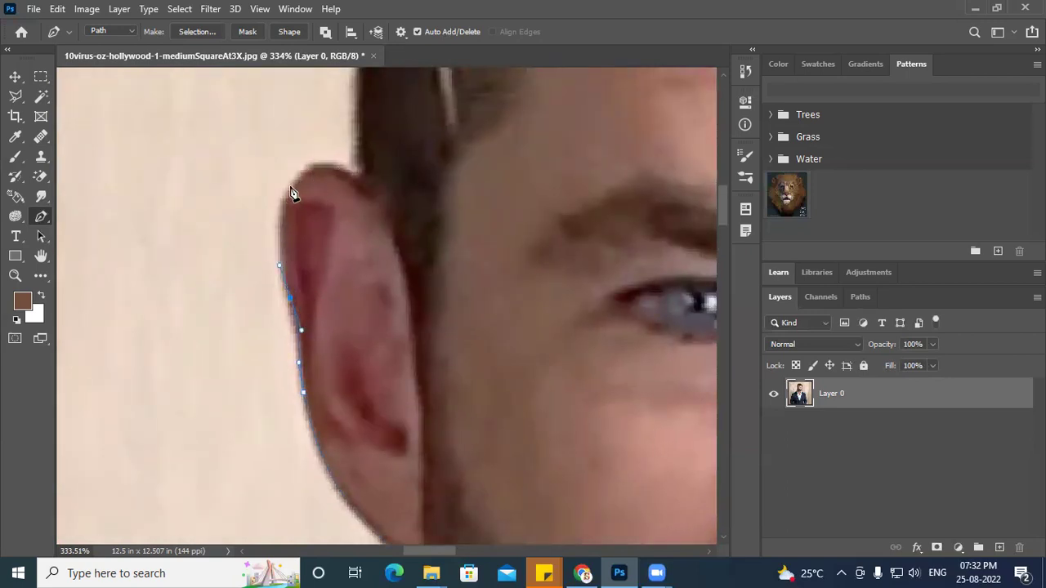
drag(291, 178, 309, 166)
click(290, 296)
Step: Zoom in and curve the path over the top of the ear with three smooth anchors
scroll(283, 248, up, 3)
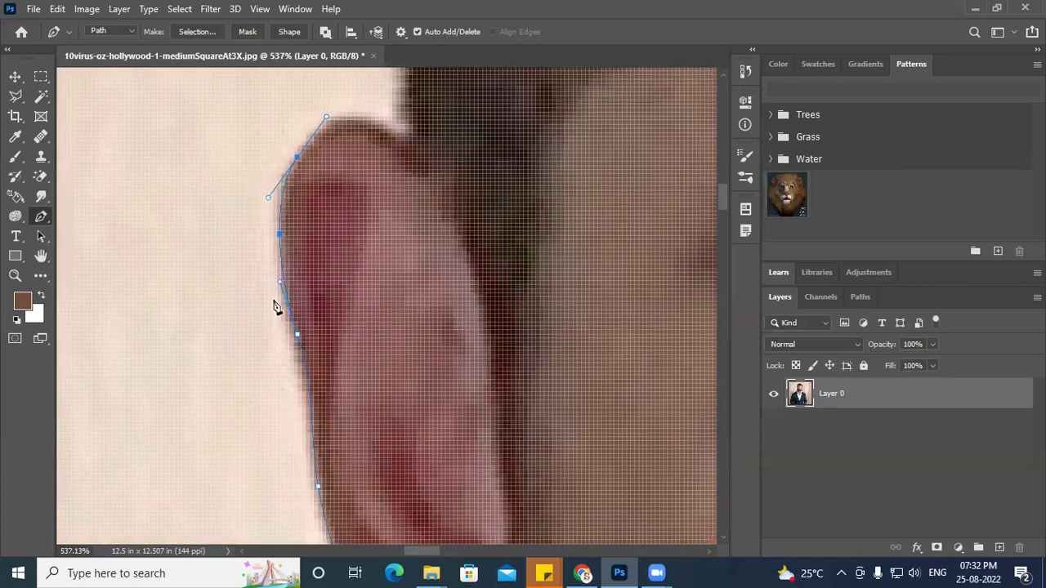
scroll(276, 308, up, 4)
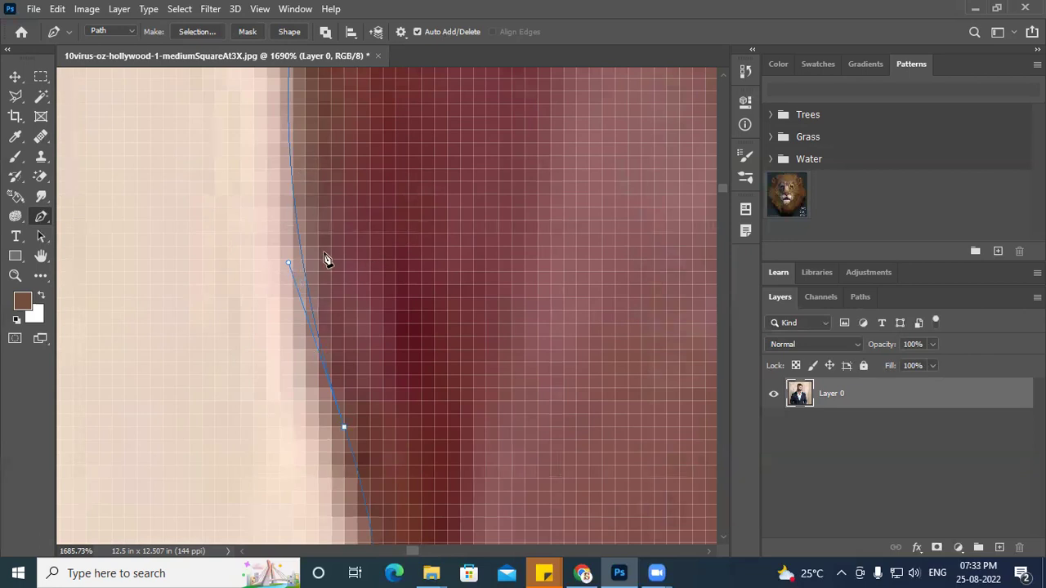
scroll(324, 260, down, 5)
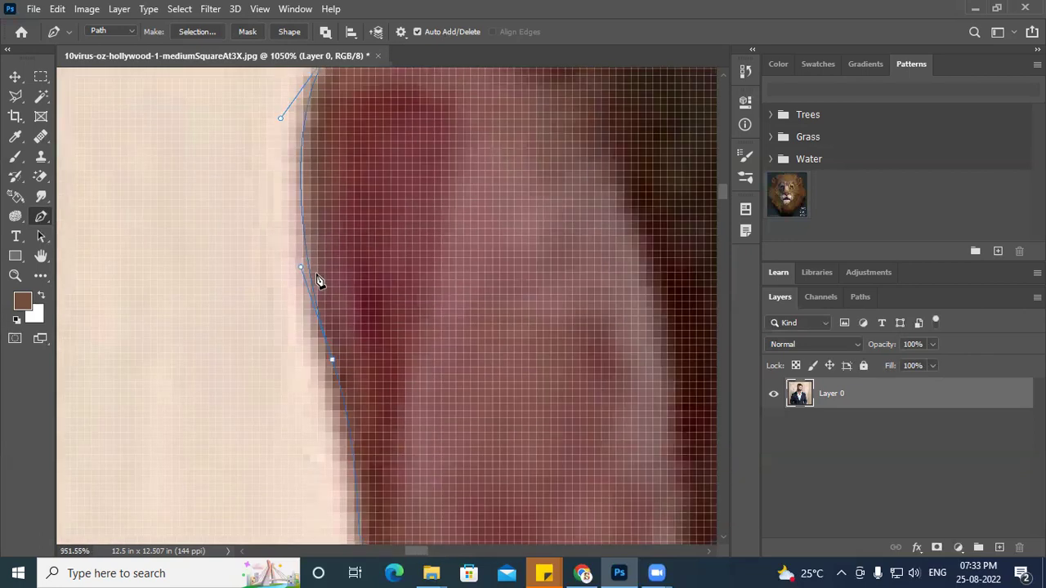
scroll(319, 280, down, 2)
scroll(338, 234, up, 3)
drag(314, 350, 420, 297)
drag(478, 334, 483, 339)
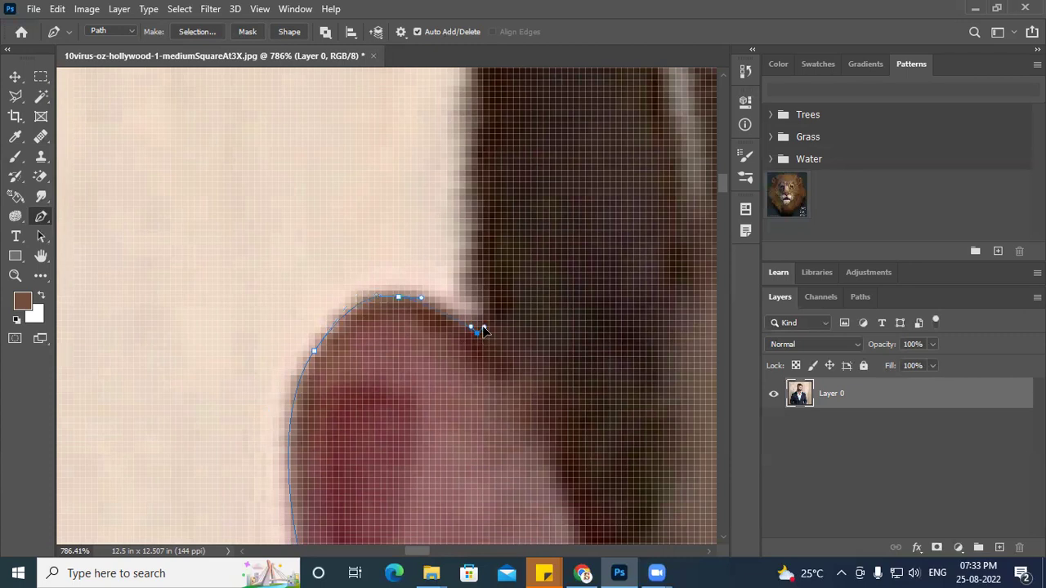
drag(490, 273, 482, 243)
Step: Add a curved anchor up the hair edge behind the ear, then zoom back out
scroll(493, 403, up, 1)
scroll(501, 367, up, 2)
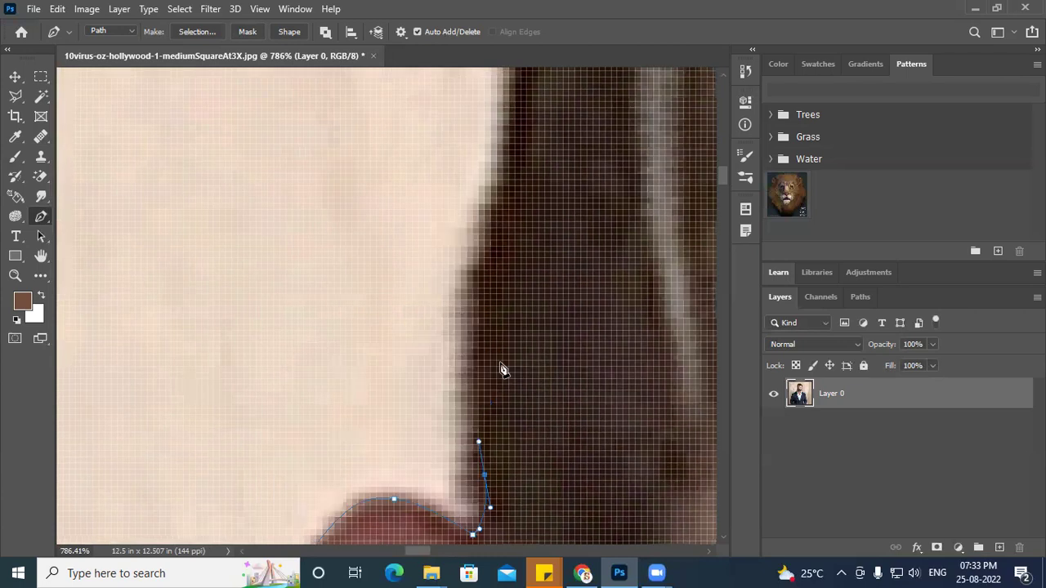
drag(478, 277, 511, 343)
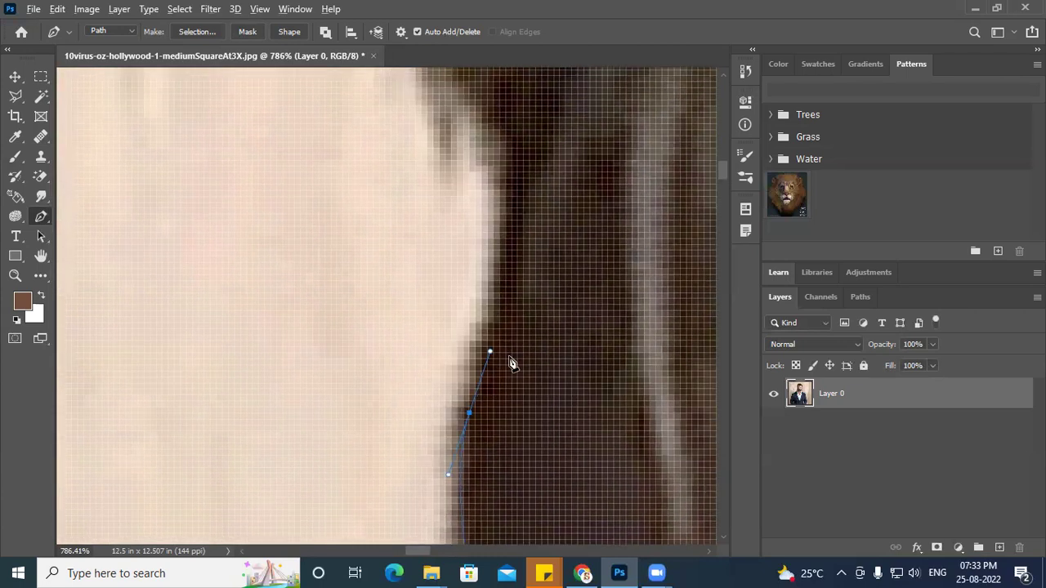
scroll(511, 364, down, 3)
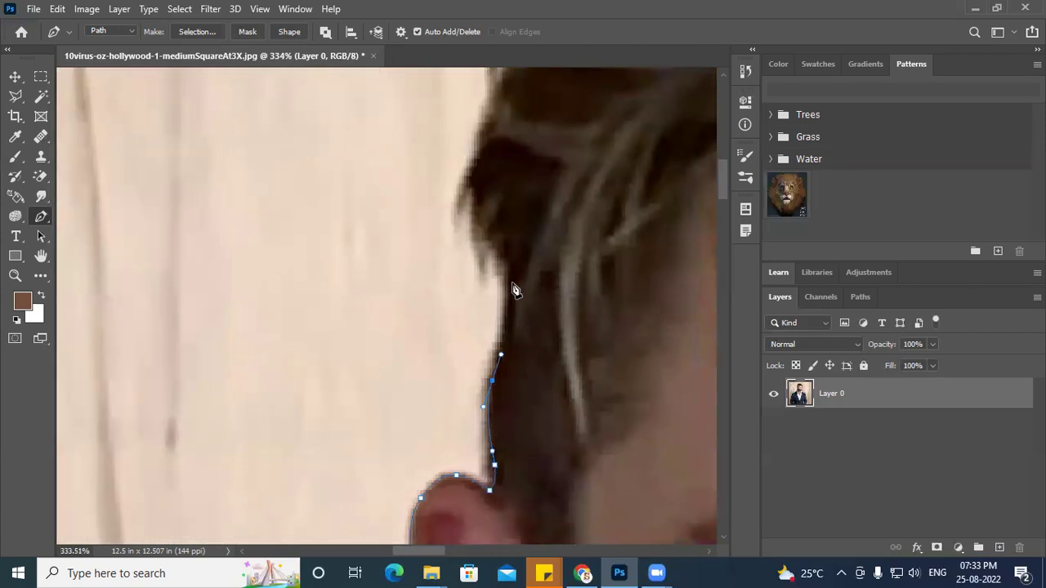
Step: Trace anchors up the hair edge, redoing one misplaced point
drag(511, 280, 515, 247)
click(506, 269)
key(ctrl+z)
click(506, 268)
click(491, 246)
drag(481, 274, 469, 198)
drag(456, 193, 437, 346)
Step: Continue curved anchors up the hair outline and over its crest
drag(432, 290, 435, 276)
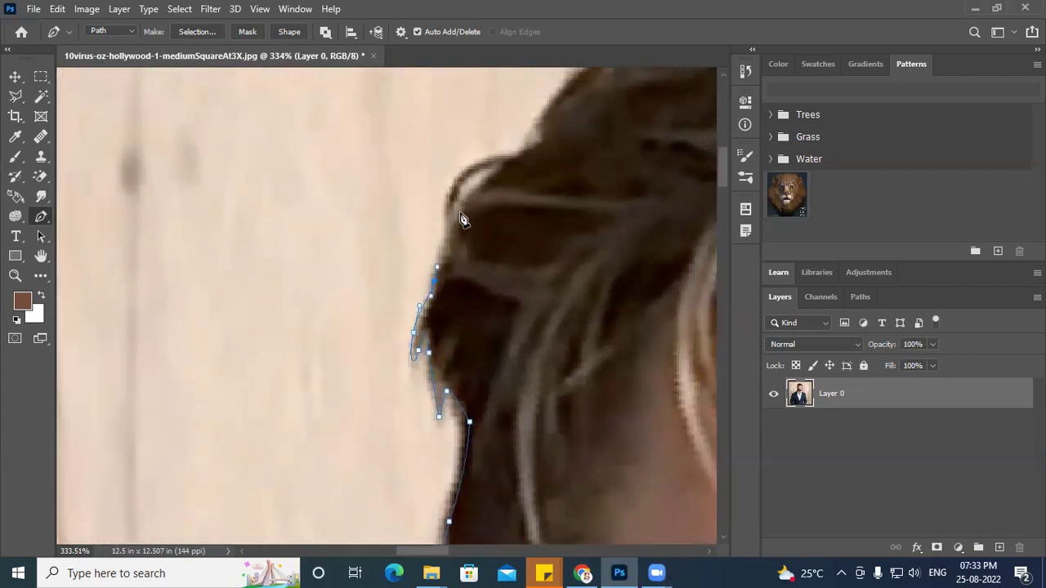
drag(446, 233, 450, 221)
drag(453, 179, 539, 160)
drag(490, 235, 357, 381)
drag(397, 291, 402, 264)
drag(492, 182, 537, 224)
drag(597, 194, 401, 246)
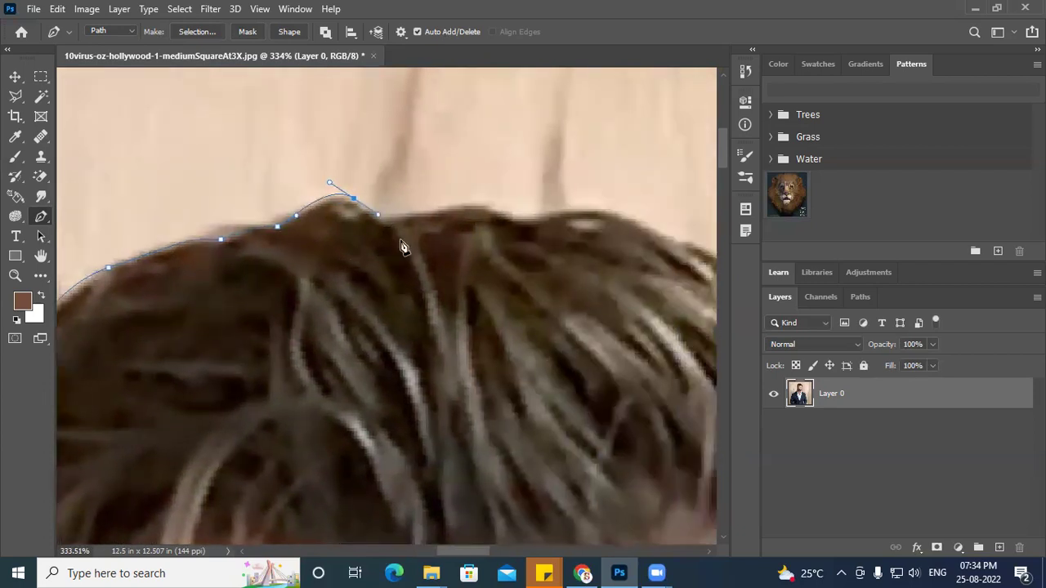
Step: Carry the path across the top of the hair and down its right side
drag(427, 210, 595, 210)
drag(523, 259, 381, 243)
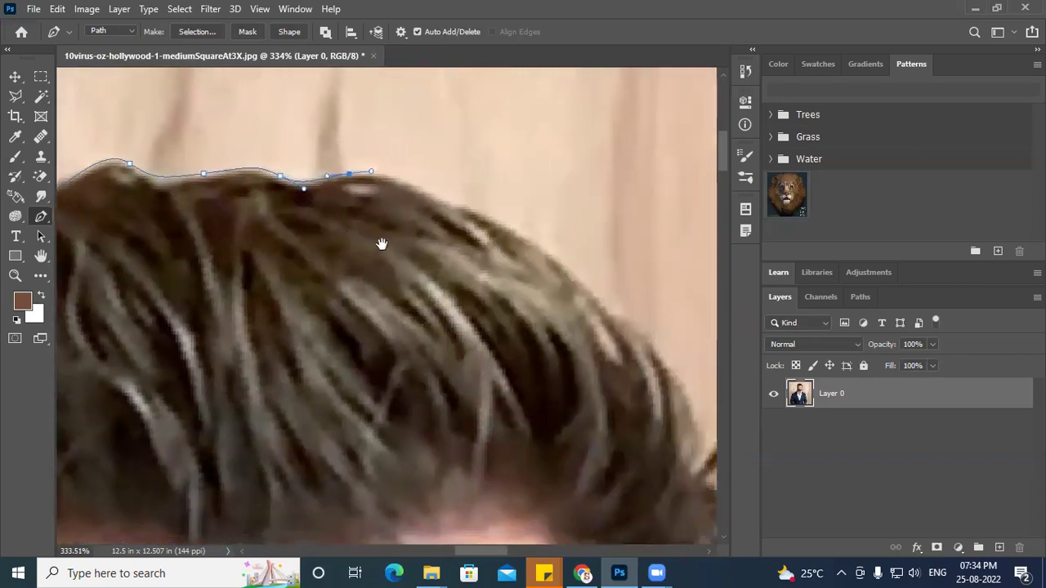
click(452, 206)
mouse_move(470, 225)
mouse_down()
mouse_move(478, 232)
mouse_move(472, 207)
mouse_up()
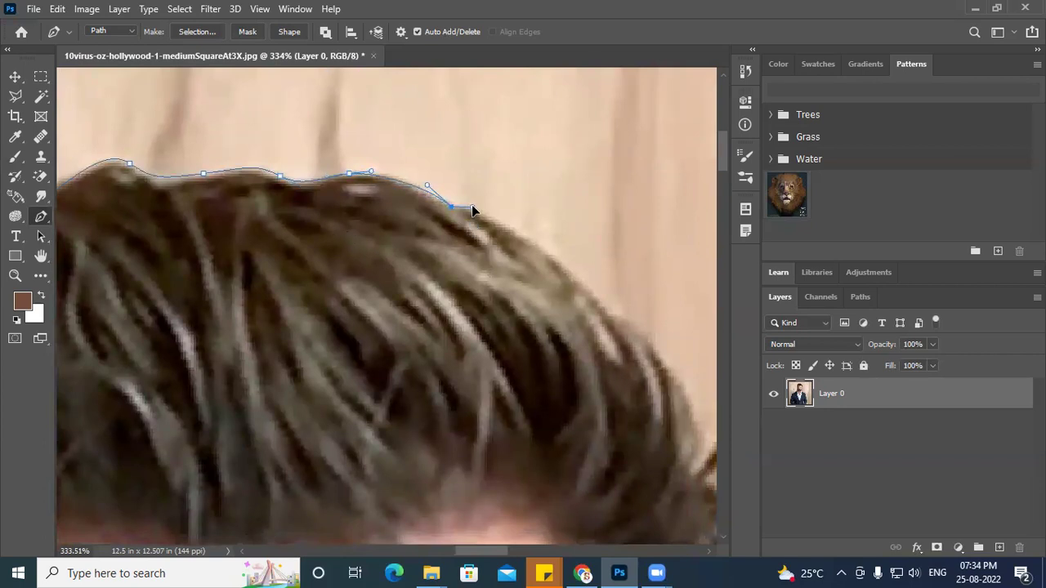
drag(558, 259, 592, 292)
drag(635, 330, 654, 344)
drag(684, 406, 556, 276)
Step: Shape the path around the loose hair tufts on the right
drag(578, 331, 574, 370)
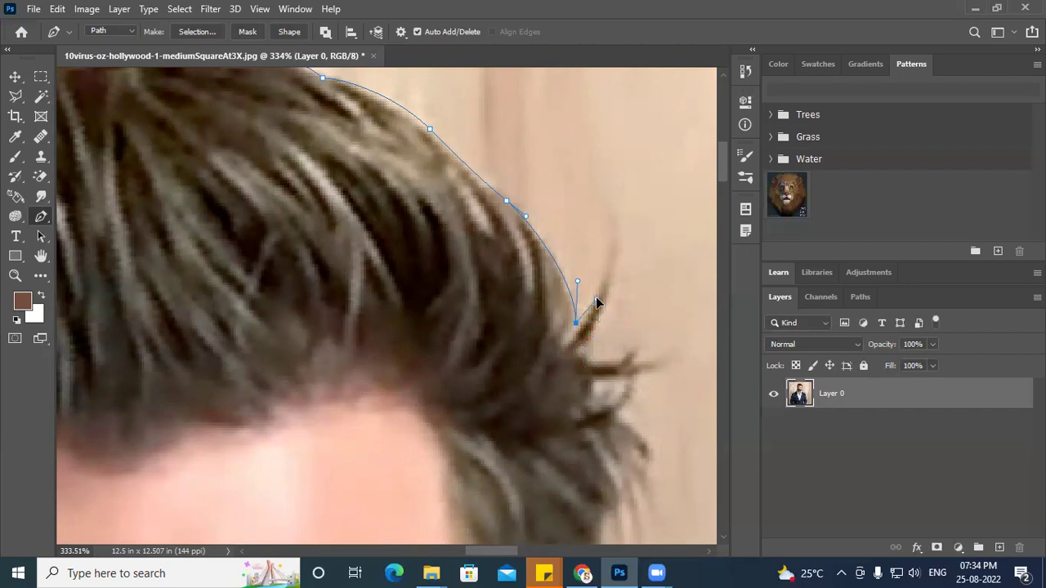
drag(594, 302, 593, 302)
drag(614, 214, 605, 183)
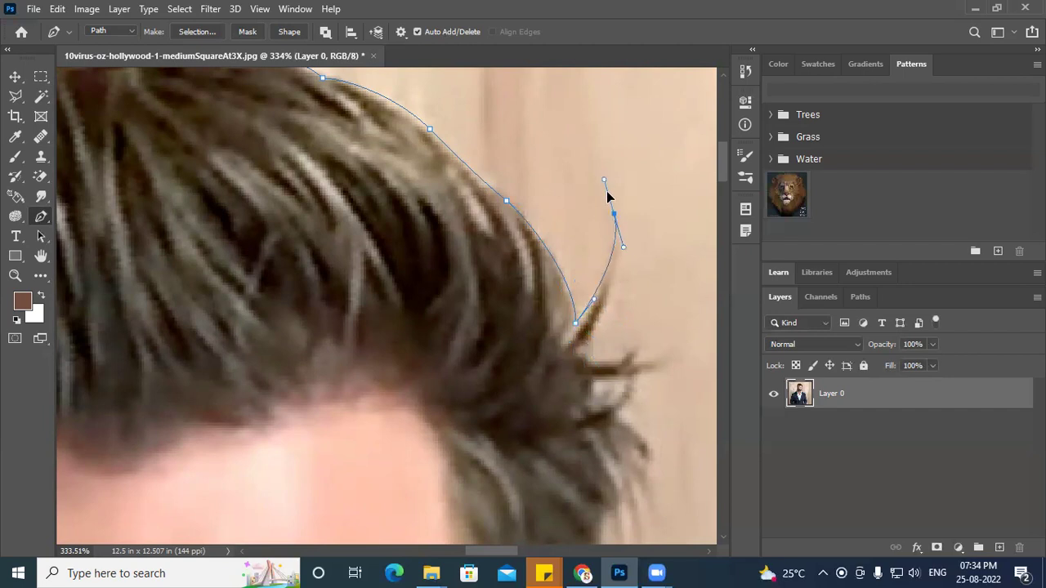
drag(623, 247, 626, 240)
drag(581, 352, 559, 372)
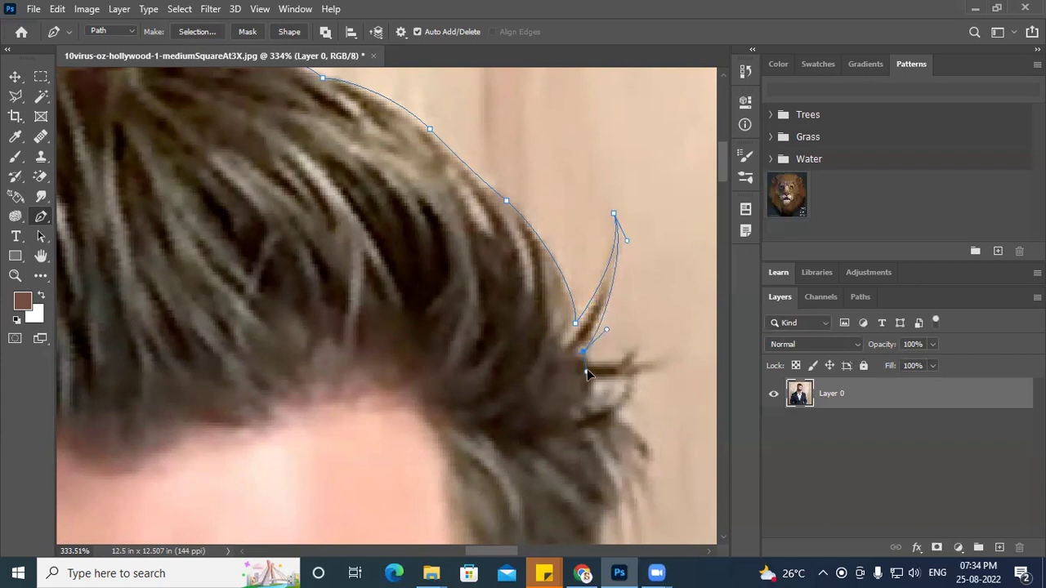
click(634, 351)
drag(642, 350, 630, 381)
Step: Add anchors around the lower tuft tips and further down the hair edge
drag(614, 419, 630, 264)
click(637, 432)
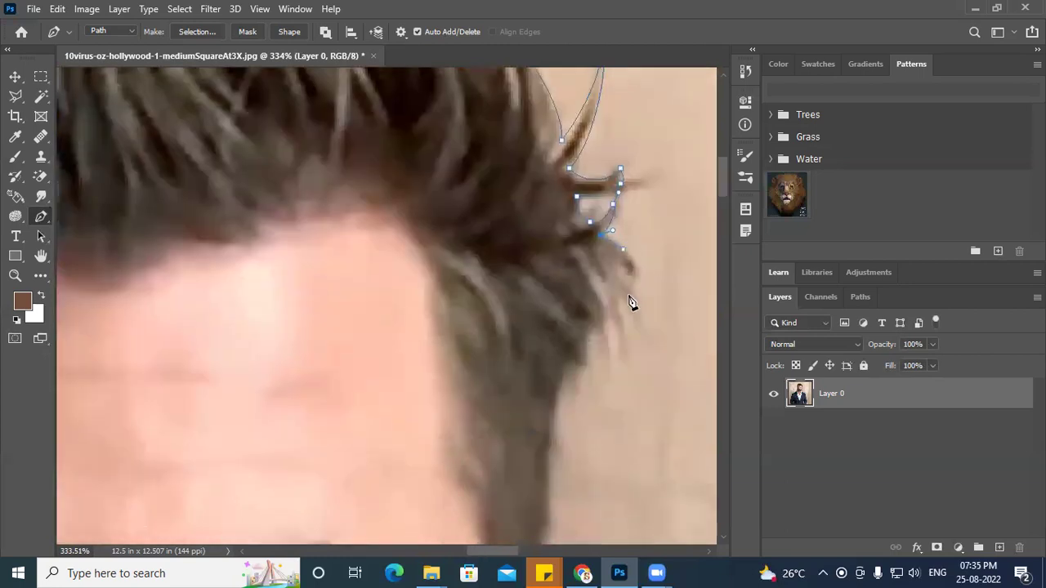
click(635, 289)
drag(584, 333, 623, 270)
Step: Extend the path down the temple and over the ear, undoing a misplaced anchor
click(617, 285)
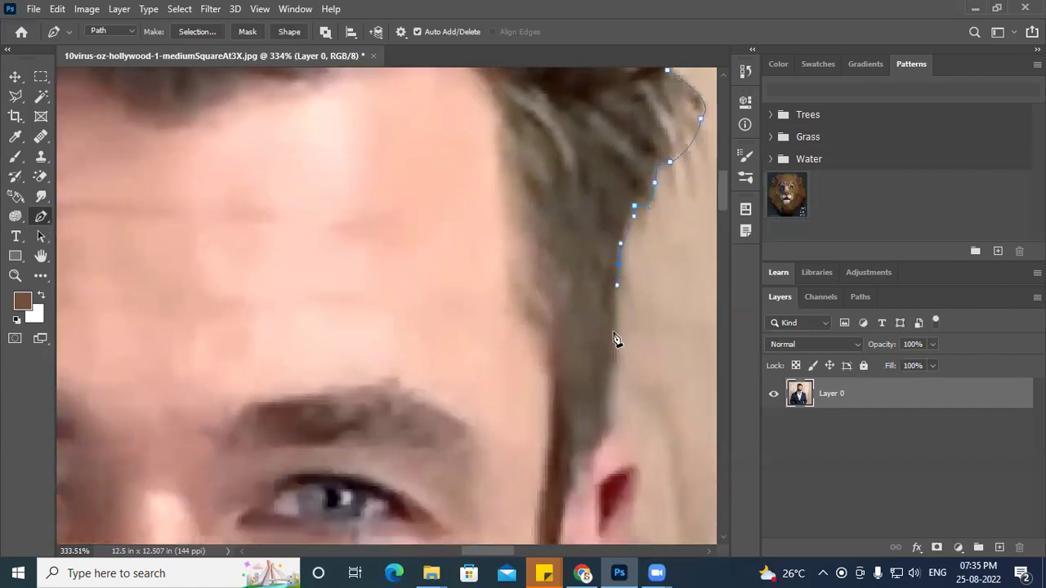
click(614, 375)
drag(609, 435, 555, 313)
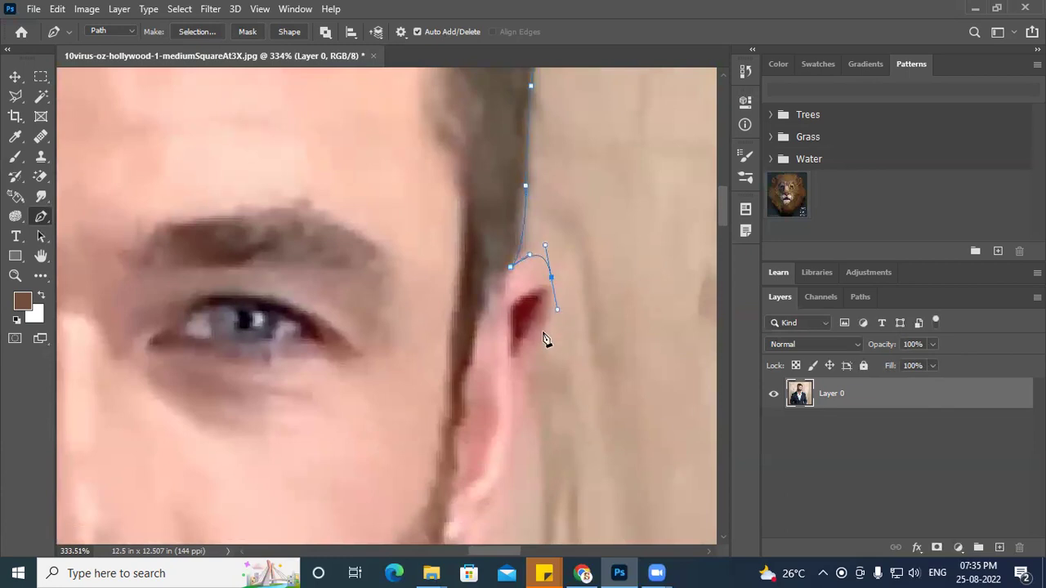
drag(510, 403, 505, 424)
scroll(506, 424, down, 3)
scroll(507, 425, left, 2)
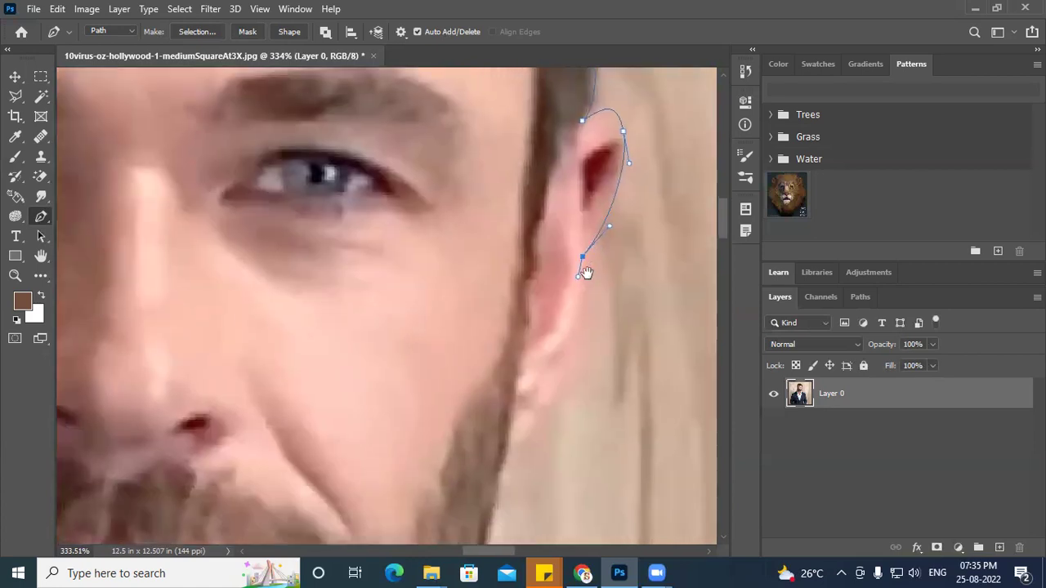
scroll(596, 343, down, 1)
key(ctrl+z)
Step: Trace anchors below the ear, down the bearded jawline and onto the neck
drag(604, 242, 601, 247)
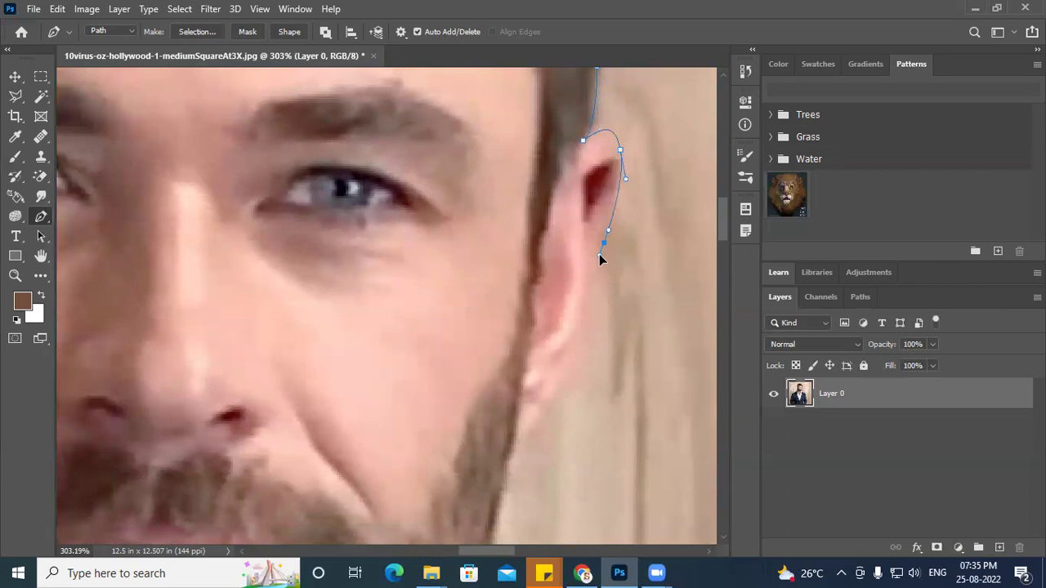
drag(583, 346, 577, 355)
click(536, 433)
drag(532, 436, 516, 451)
scroll(532, 455, down, 5)
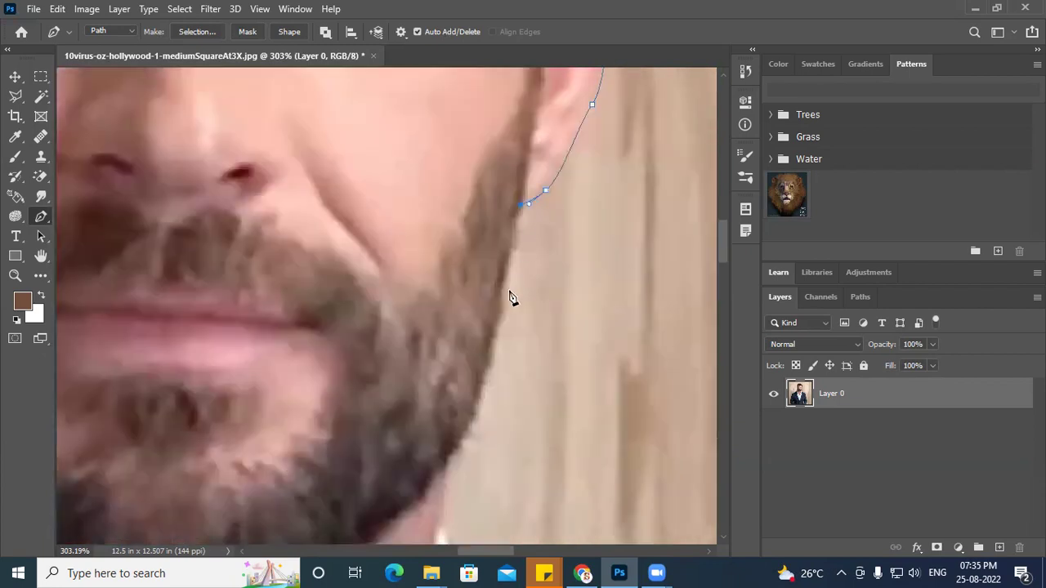
click(482, 385)
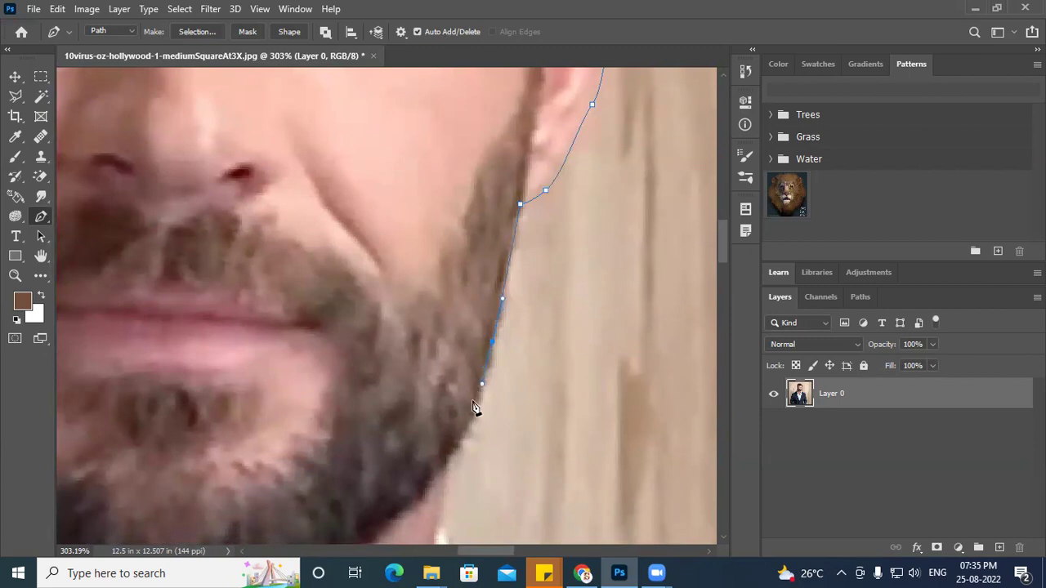
click(446, 478)
drag(444, 535, 531, 231)
click(526, 215)
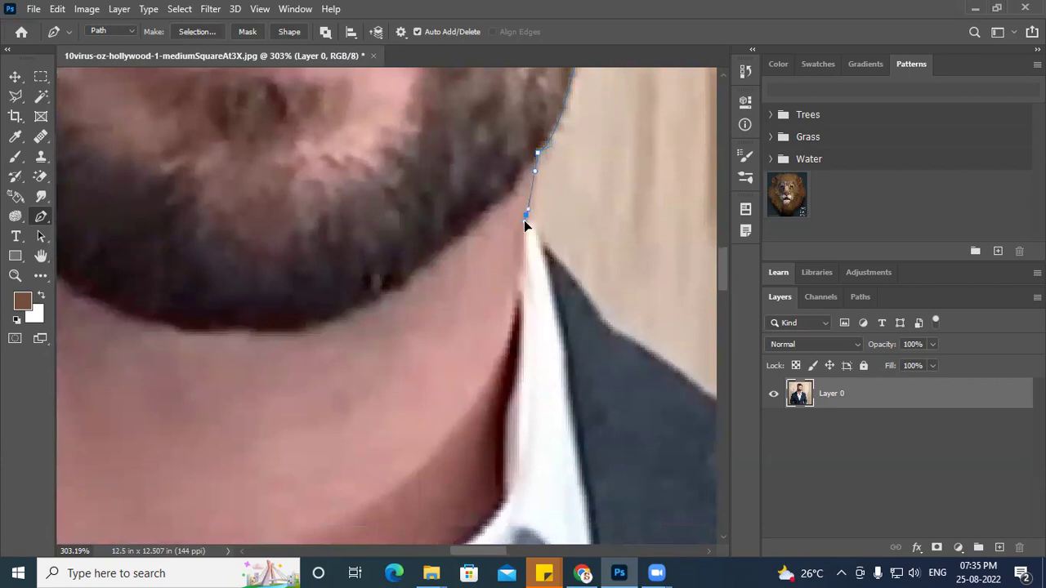
Step: Trace curved anchors from the neck along the collar edge
click(542, 233)
drag(540, 245, 582, 292)
drag(609, 328, 441, 283)
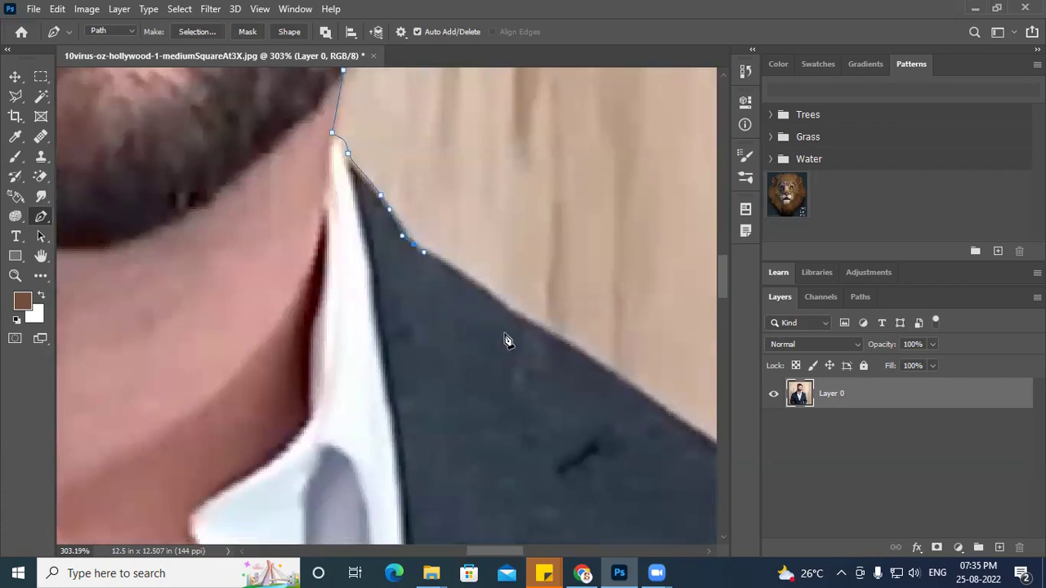
drag(510, 313, 531, 326)
drag(617, 379, 342, 166)
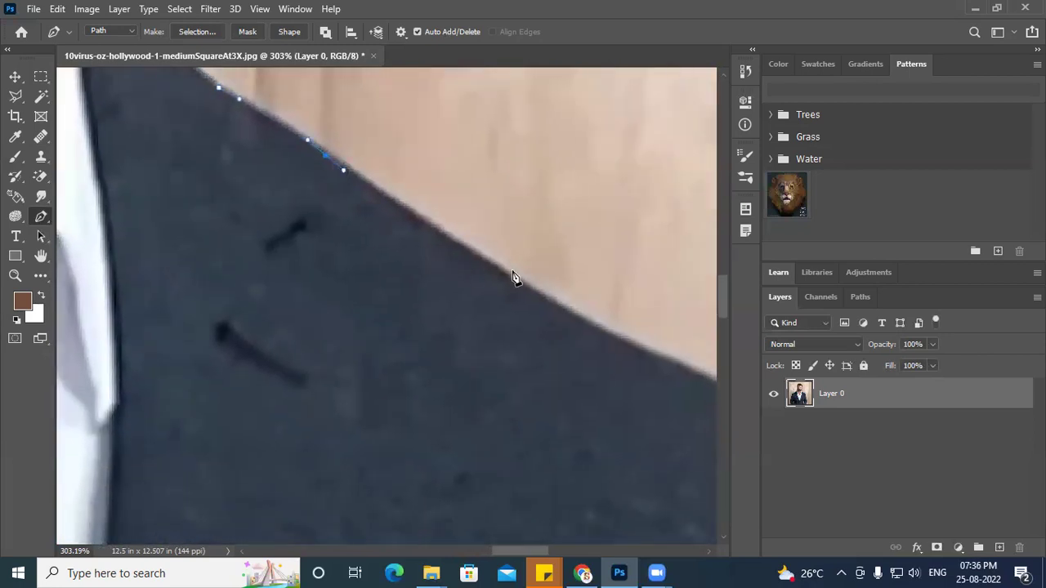
click(544, 299)
Step: Follow the shoulder line to its corner and start down the jacket's side
drag(547, 355, 275, 256)
drag(393, 256, 420, 273)
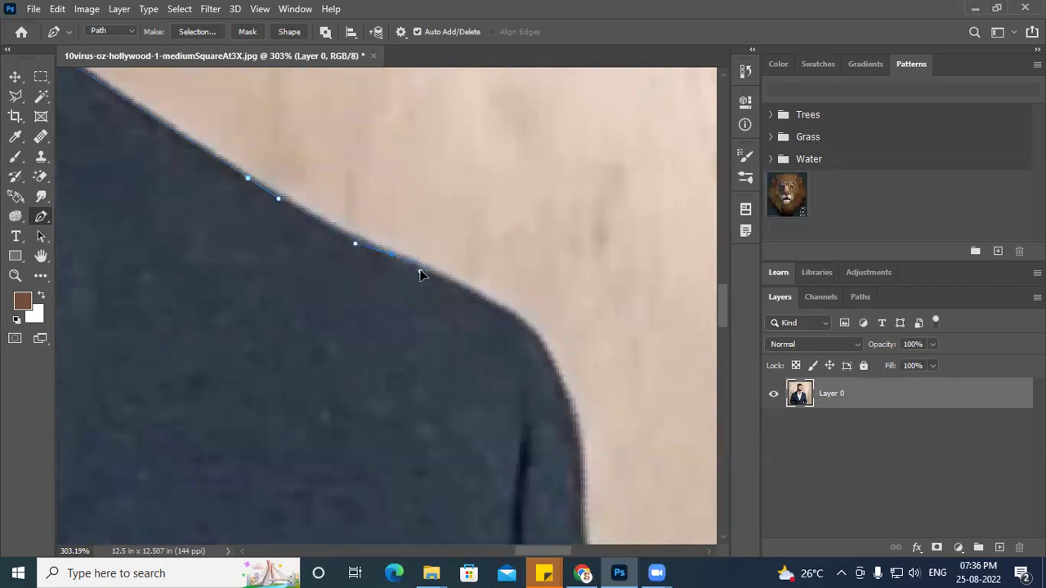
drag(475, 297, 515, 202)
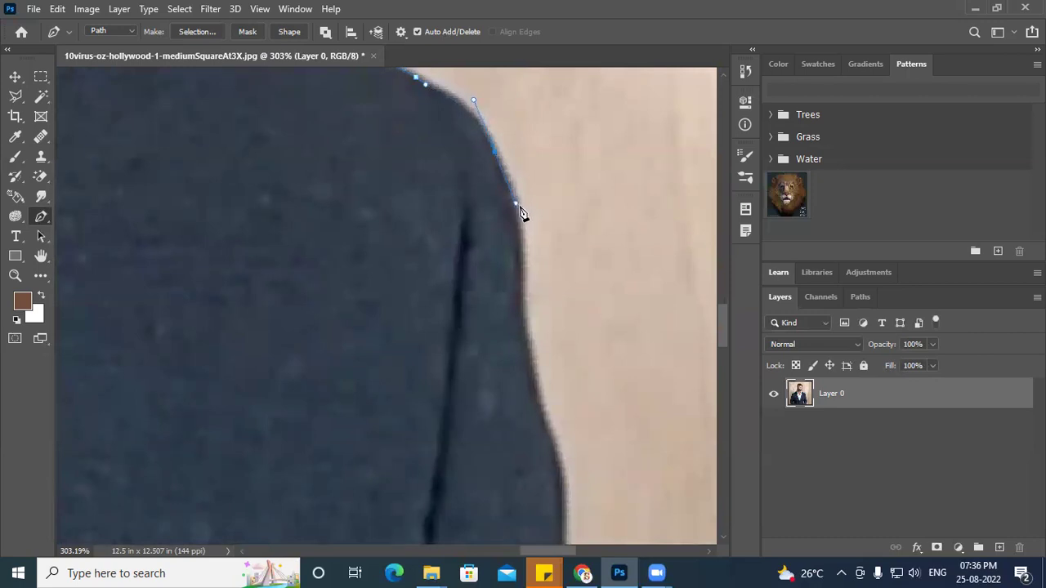
drag(520, 290, 519, 322)
drag(541, 411, 581, 226)
drag(579, 310, 616, 153)
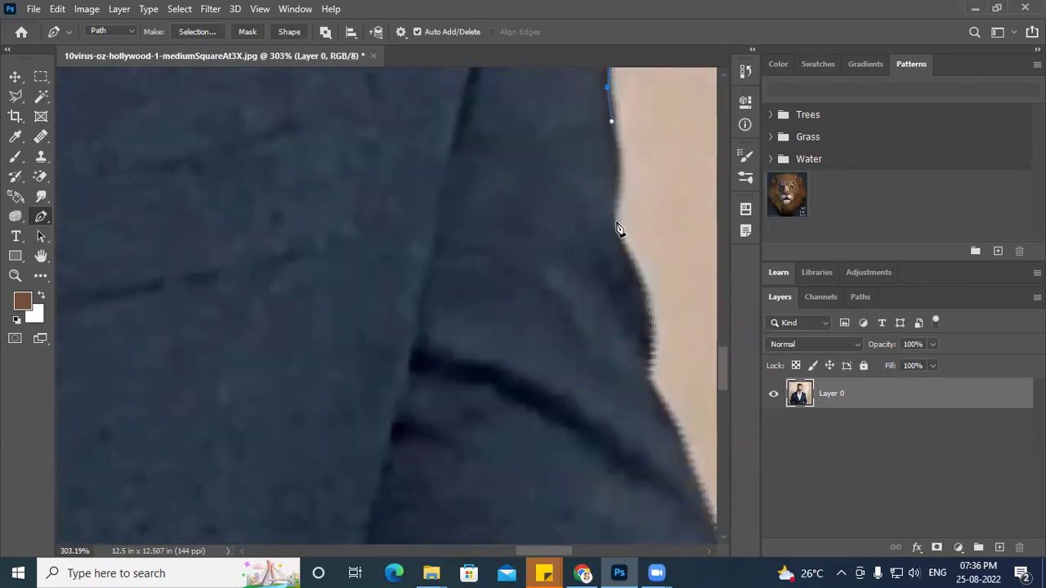
mouse_move(612, 214)
mouse_down()
mouse_move(613, 238)
mouse_move(618, 231)
mouse_up()
Step: Continue anchors down the jacket's outer edge
drag(640, 287, 590, 115)
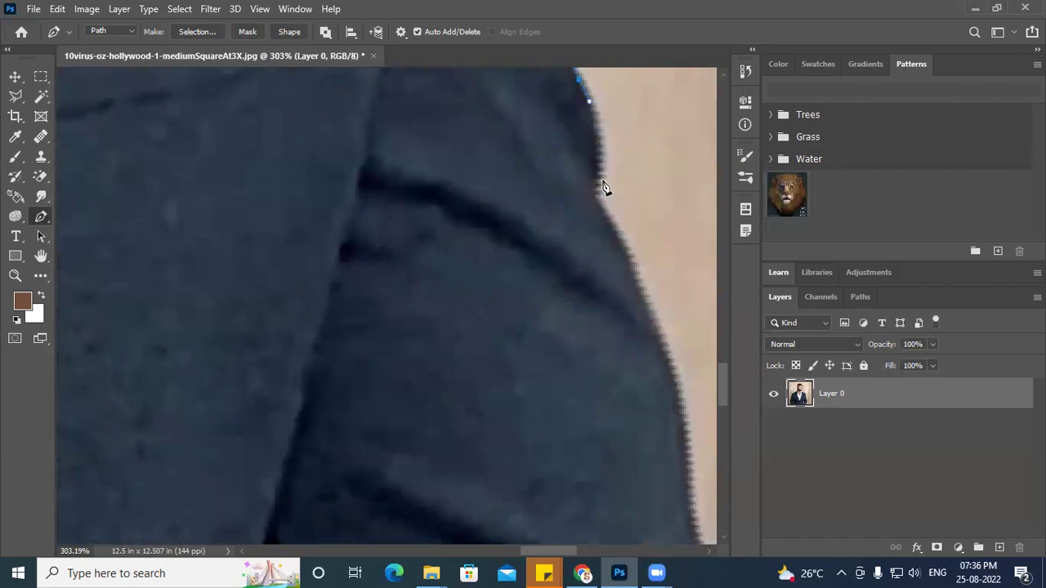
drag(596, 183, 618, 235)
drag(650, 336, 655, 339)
scroll(659, 349, down, 5)
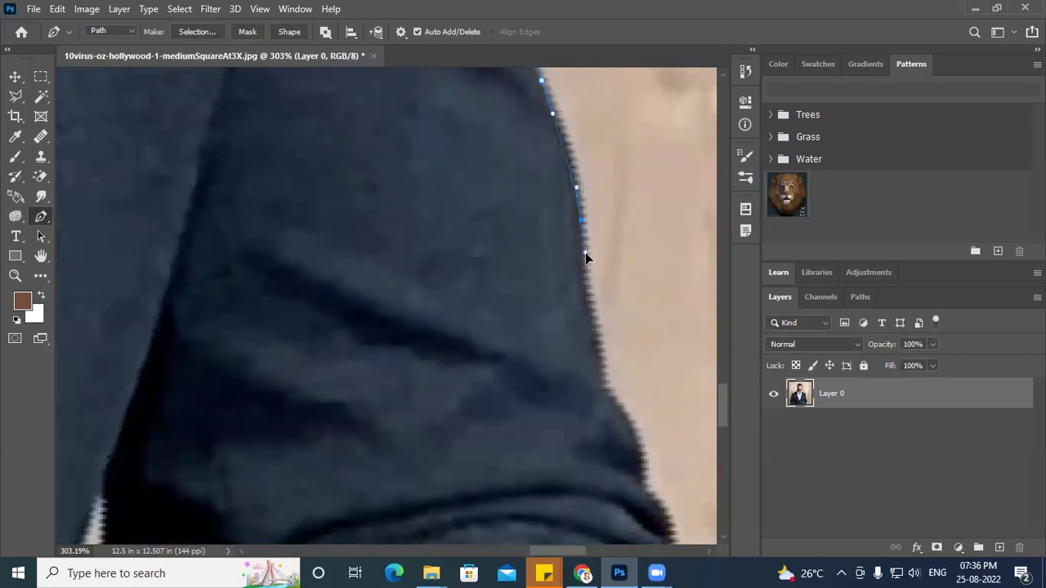
click(583, 265)
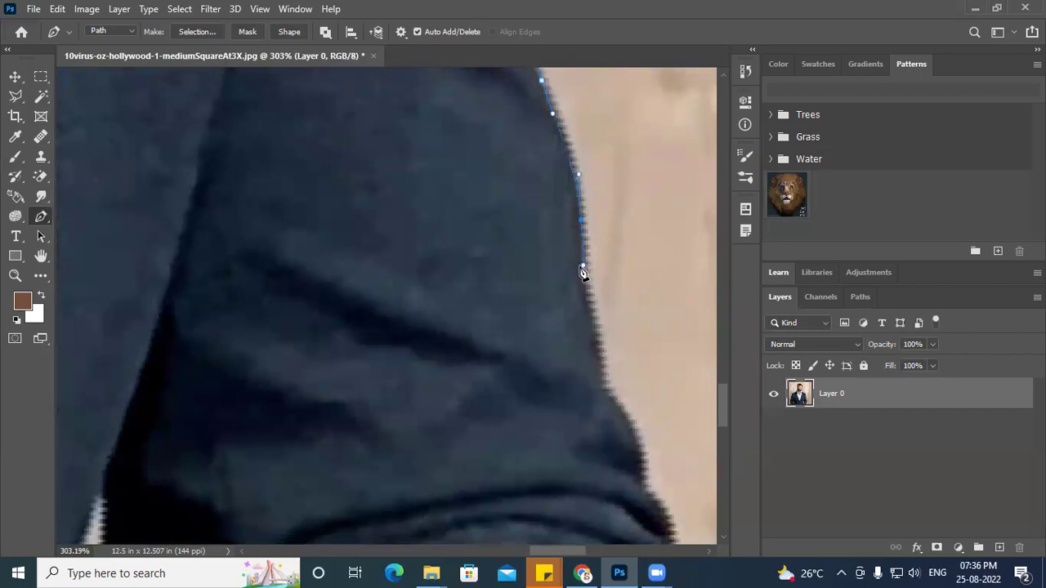
click(599, 351)
click(614, 401)
drag(619, 437, 506, 237)
Step: Curve the path around the jacket fold and down the sleeve edge
drag(526, 281, 522, 338)
click(538, 294)
drag(545, 363, 548, 363)
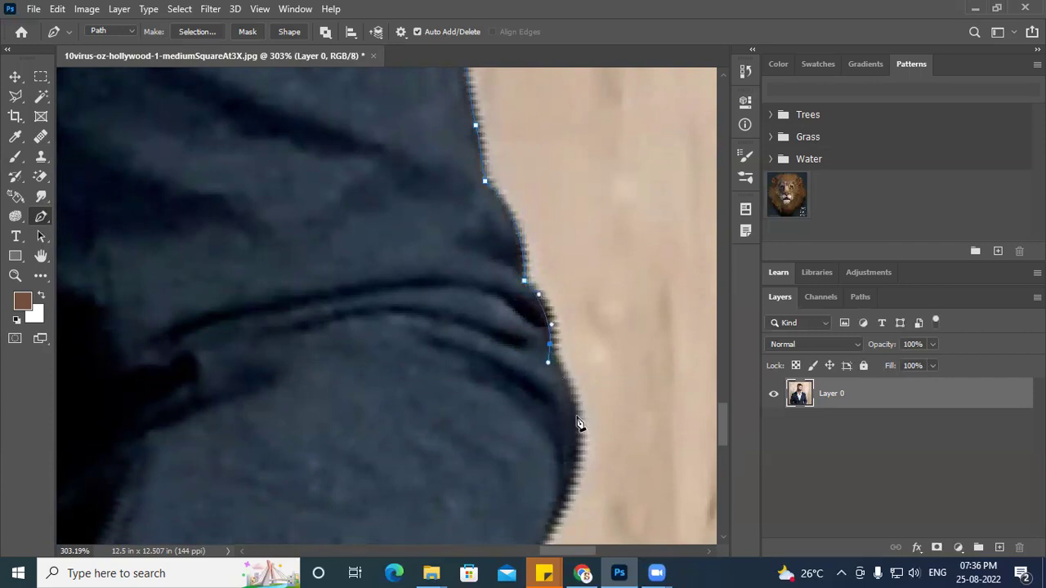
click(577, 455)
drag(577, 456, 618, 234)
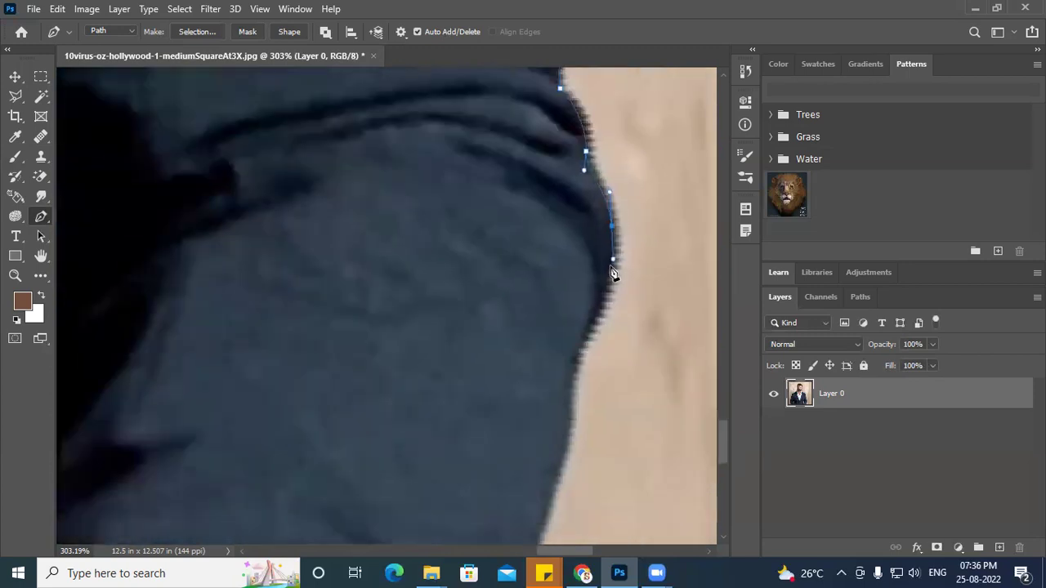
click(574, 359)
drag(572, 365, 551, 392)
click(573, 418)
Step: Finish the lower sleeve edge to the photo's bottom, undoing a stray anchor
scroll(572, 393, down, 5)
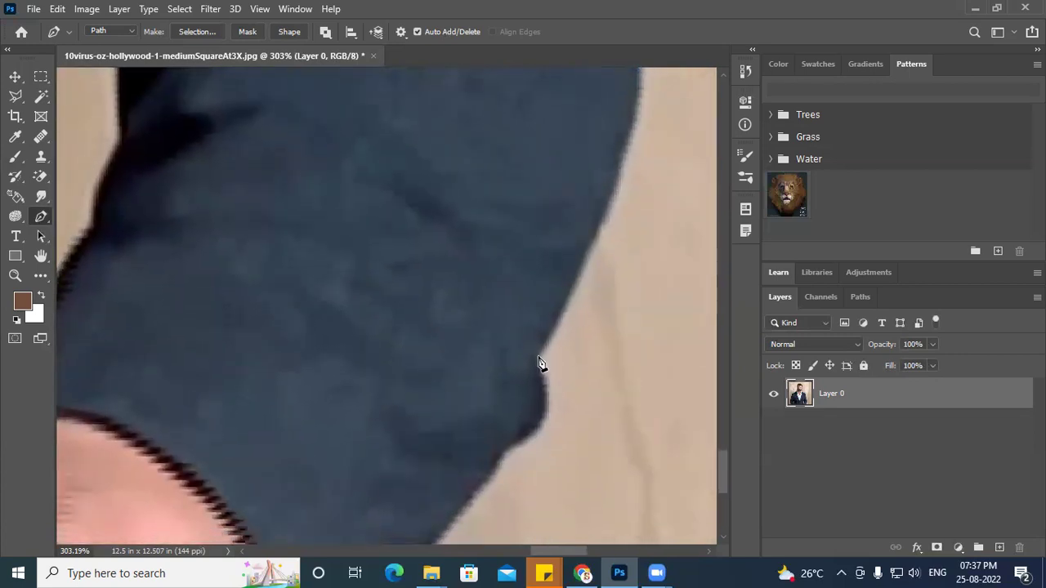
drag(524, 363, 453, 482)
click(516, 429)
key(ctrl+z)
scroll(551, 423, down, 3)
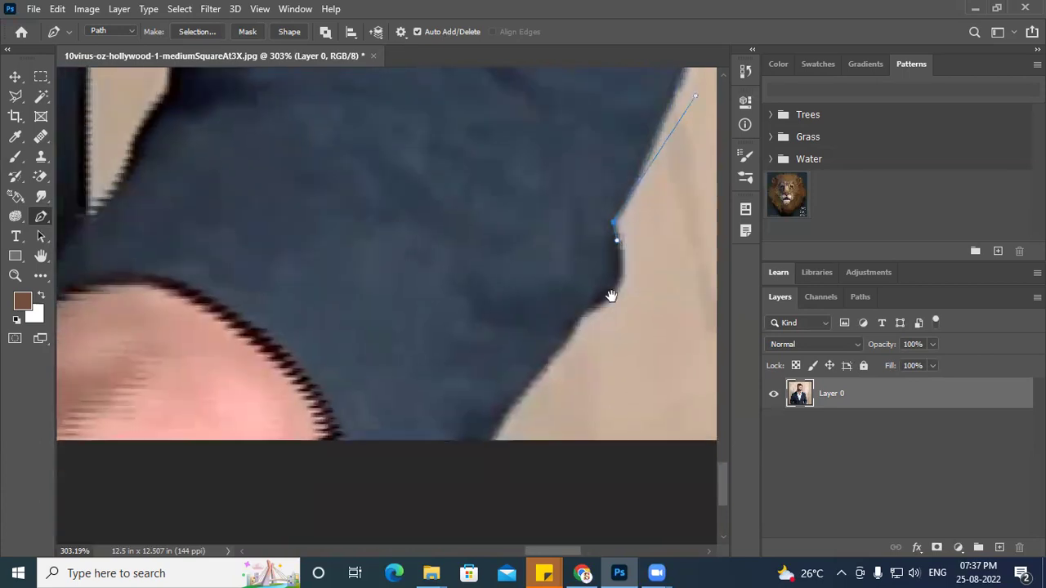
drag(579, 314, 527, 381)
Step: Bring the path into view and place an anchor at the photo's bottom edge
scroll(434, 444, down, 10)
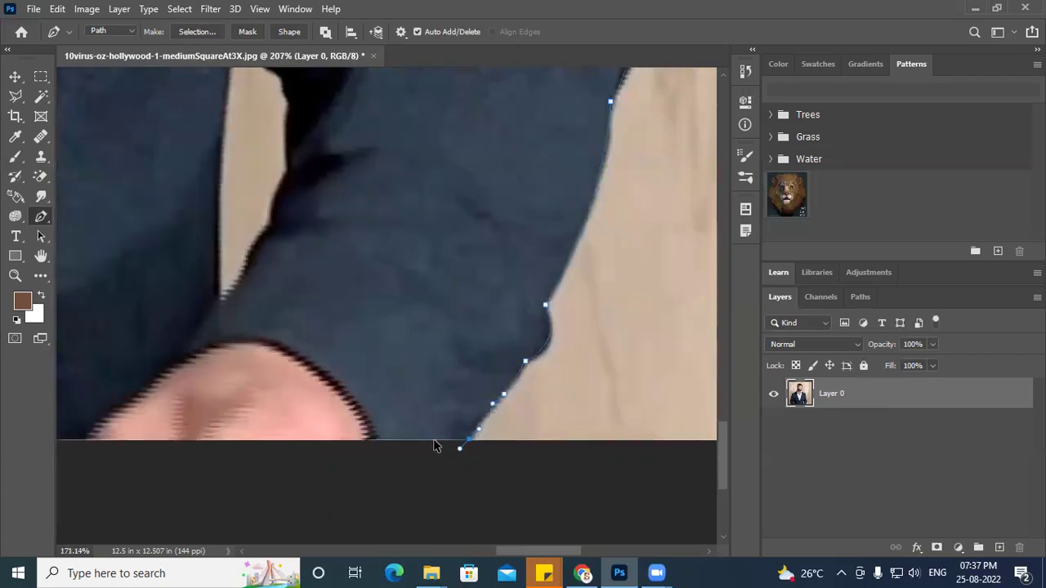
scroll(431, 432, up, 4)
scroll(400, 430, down, 3)
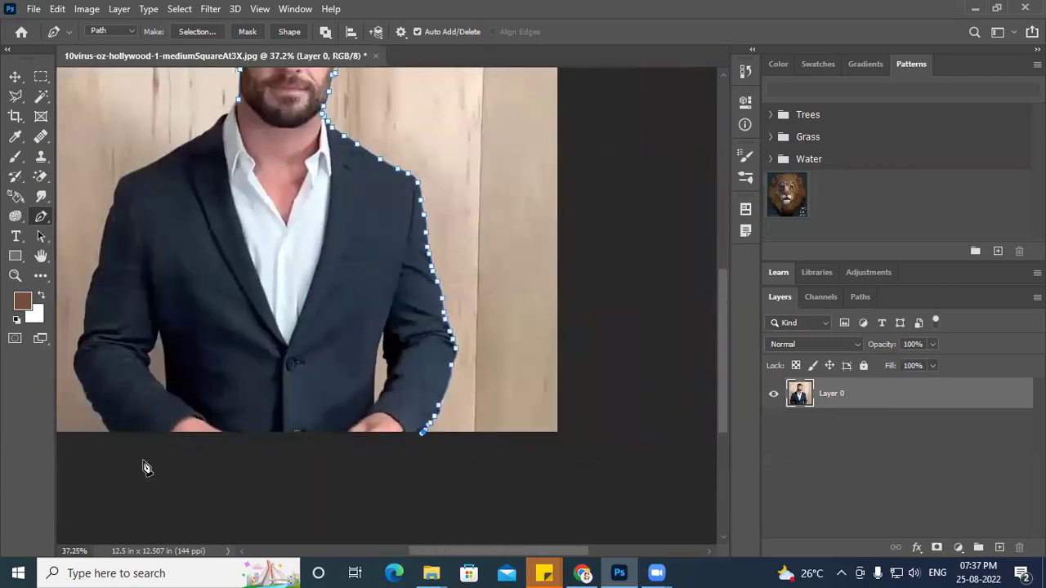
drag(264, 226, 401, 315)
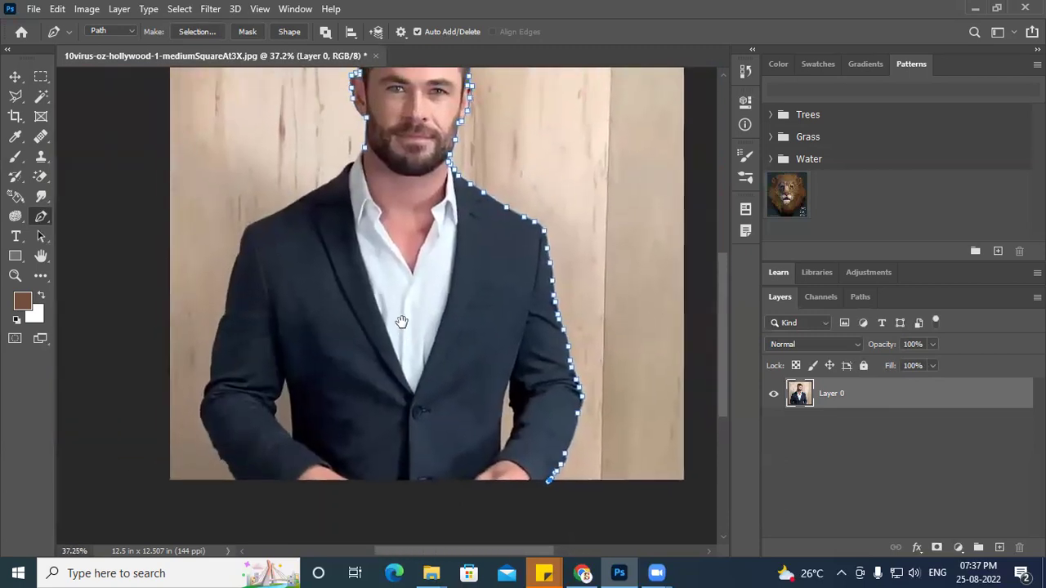
scroll(367, 270, down, 3)
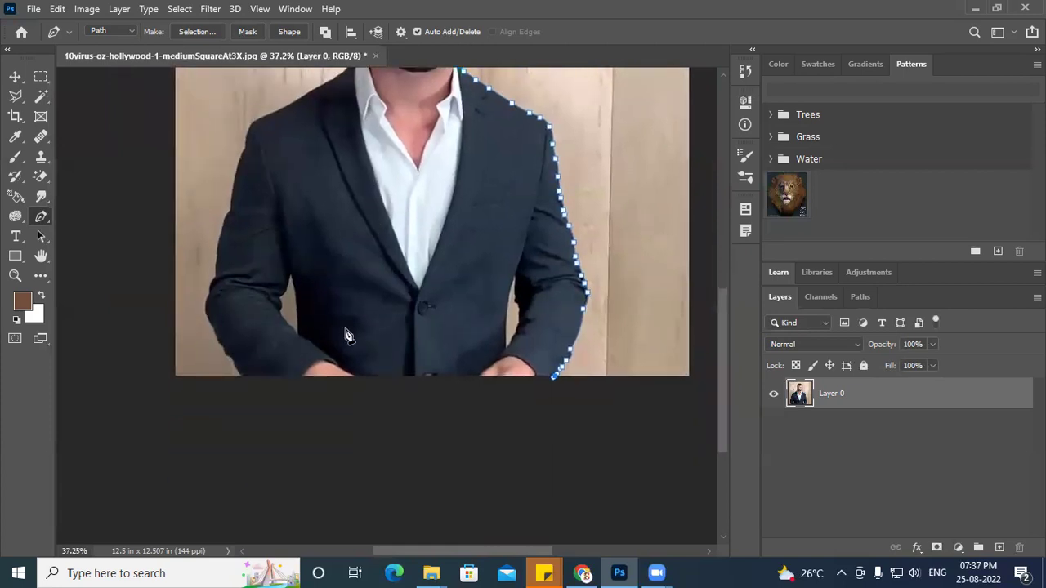
click(241, 378)
scroll(245, 381, up, 5)
Step: Trace anchors up the other side of the jacket edge
click(220, 348)
click(199, 321)
click(196, 314)
click(196, 301)
click(197, 290)
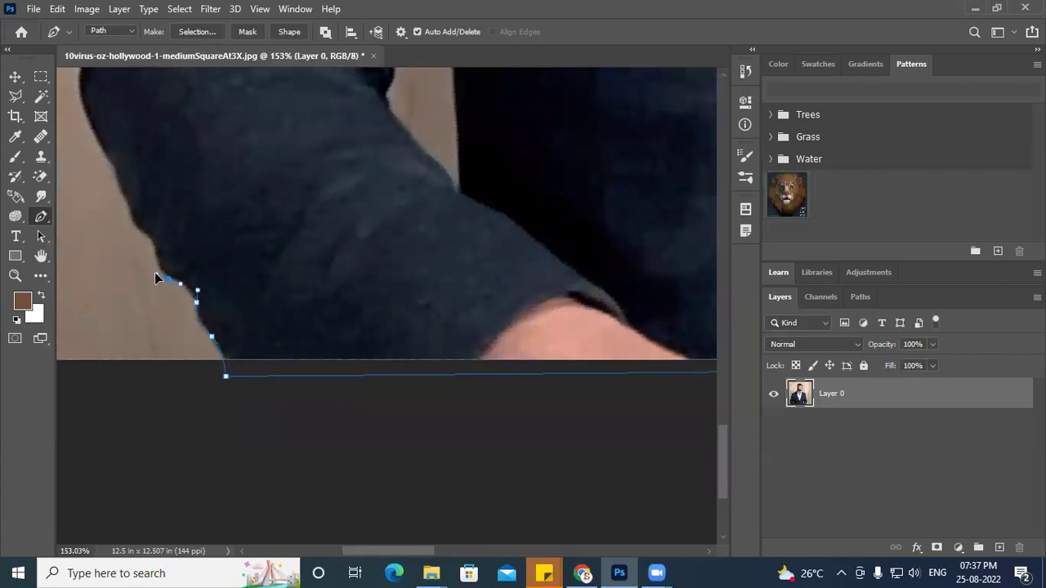
drag(165, 276, 156, 237)
click(139, 229)
Step: Continue curved anchors up the sleeve edge
drag(130, 205, 263, 420)
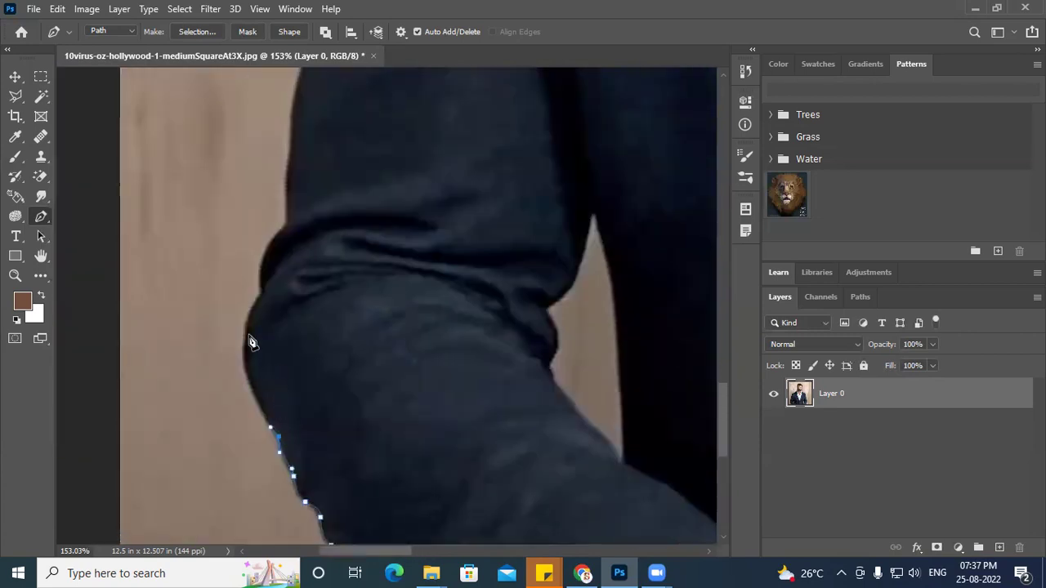
drag(245, 333, 252, 291)
click(261, 292)
drag(277, 236, 286, 184)
drag(297, 147, 297, 378)
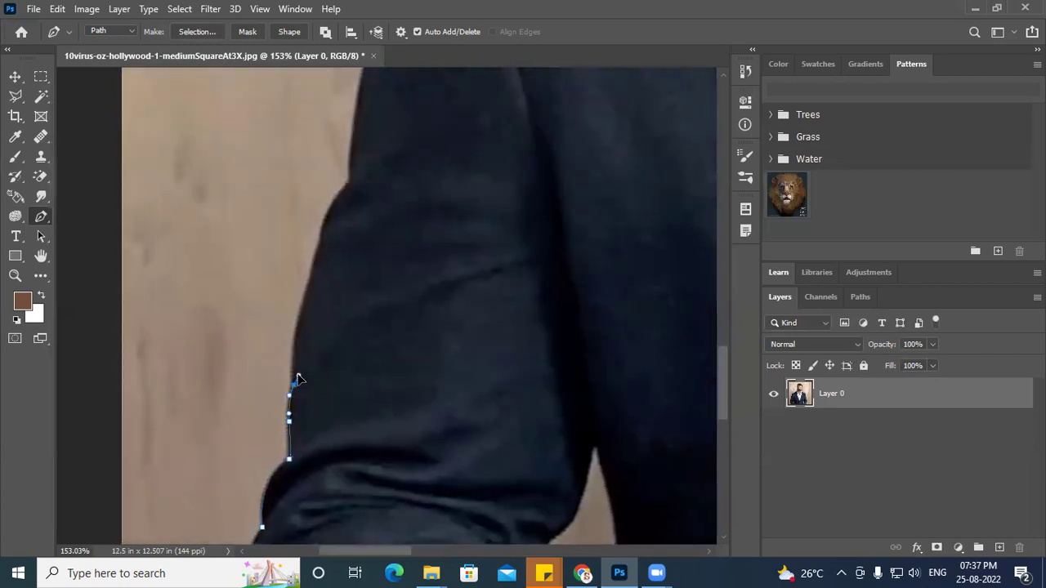
drag(306, 303, 323, 231)
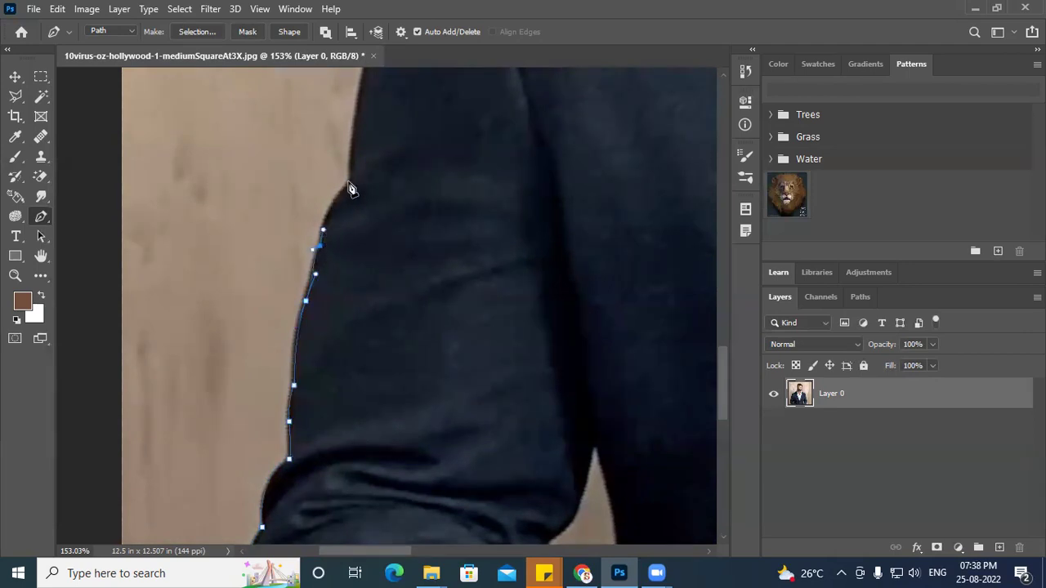
drag(348, 181, 365, 170)
Step: Carry the outline over the shoulder and collar to rejoin at the neck
scroll(385, 354, up, 5)
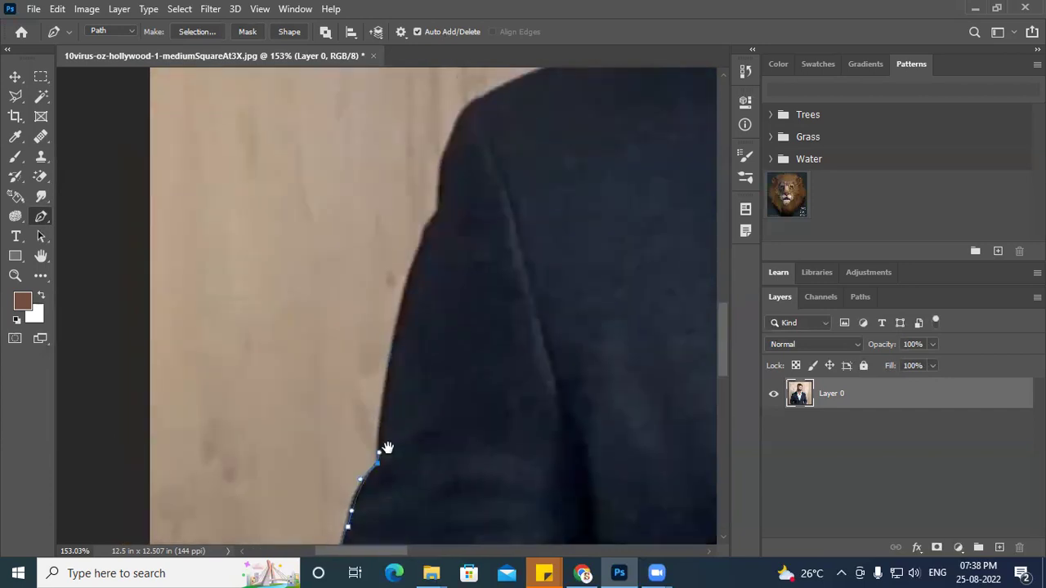
drag(417, 251, 439, 211)
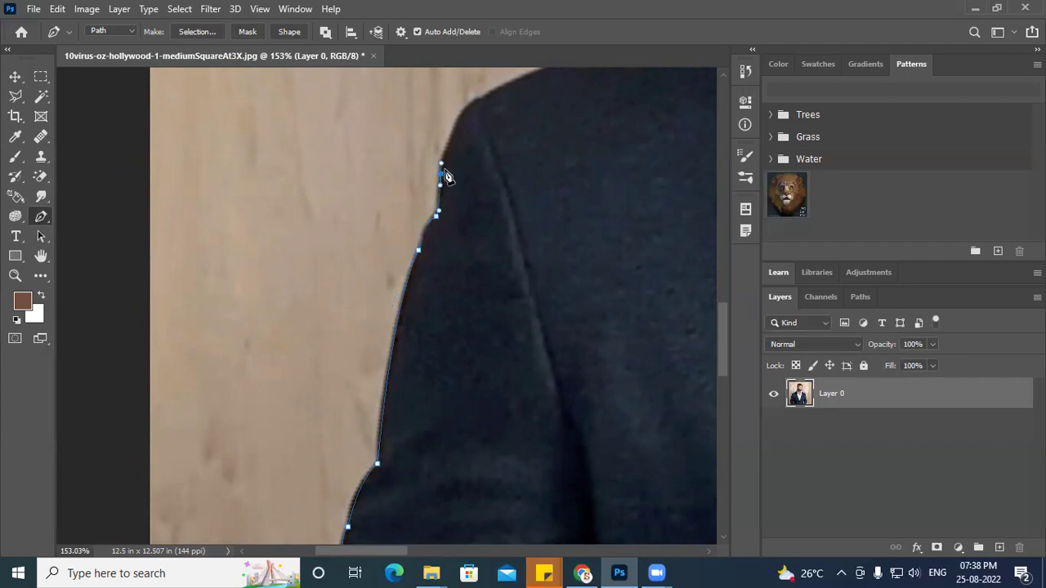
drag(454, 133, 385, 313)
drag(409, 280, 420, 276)
drag(548, 200, 558, 194)
drag(631, 155, 457, 294)
click(465, 281)
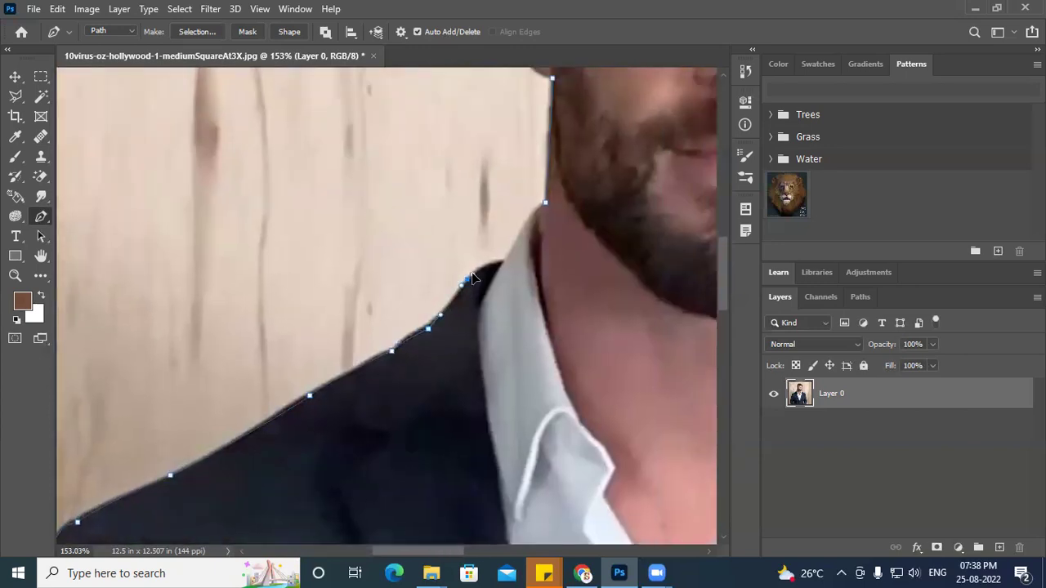
drag(497, 258, 514, 267)
drag(545, 202, 556, 207)
Step: End the path with Escape, pan to check the full outline, and open Path Operations
key(Escape)
scroll(549, 287, right, 2)
scroll(545, 288, down, 6)
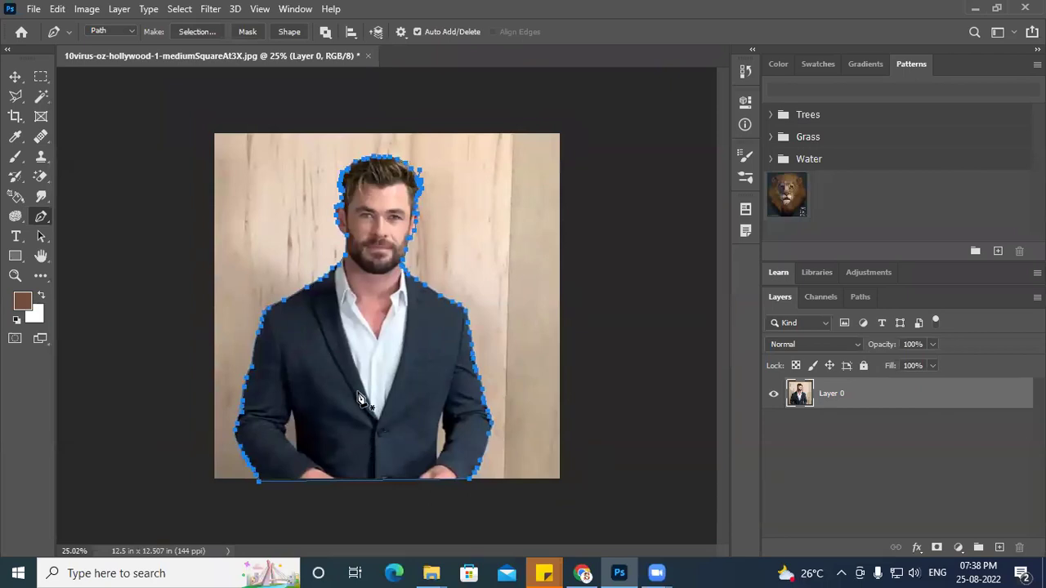
scroll(327, 472, up, 5)
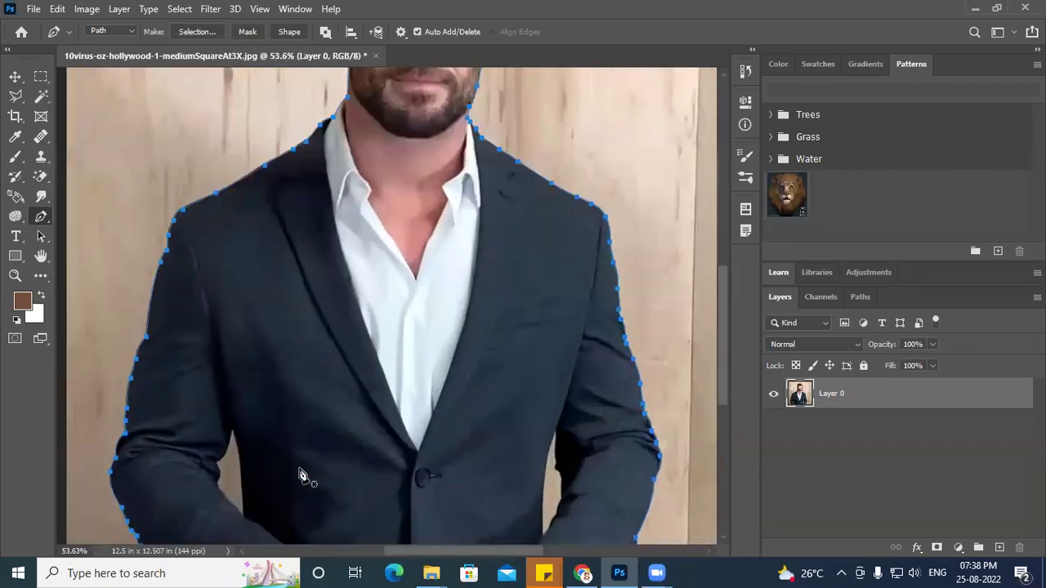
drag(270, 420, 400, 85)
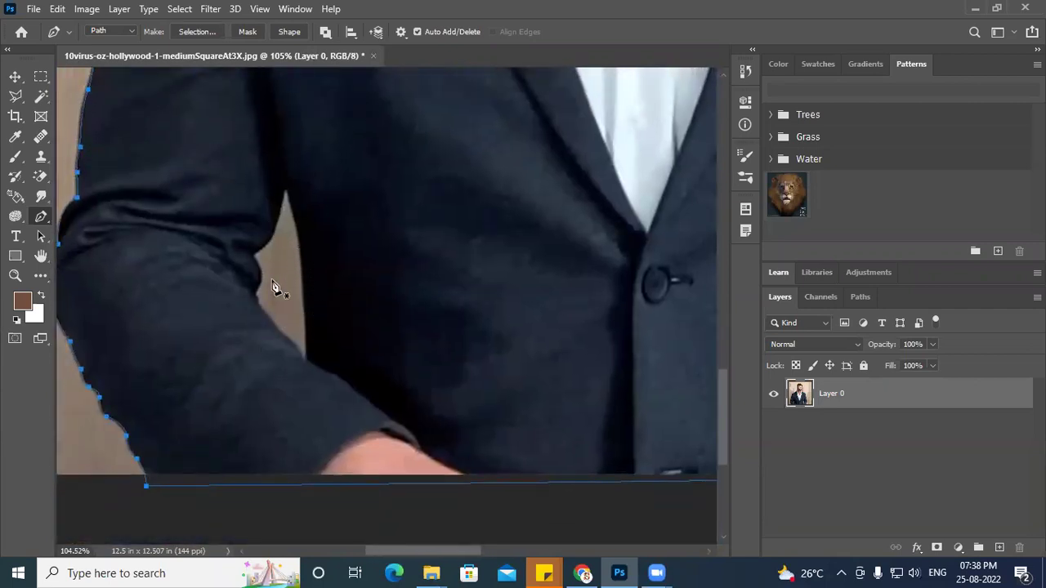
drag(320, 299, 158, 366)
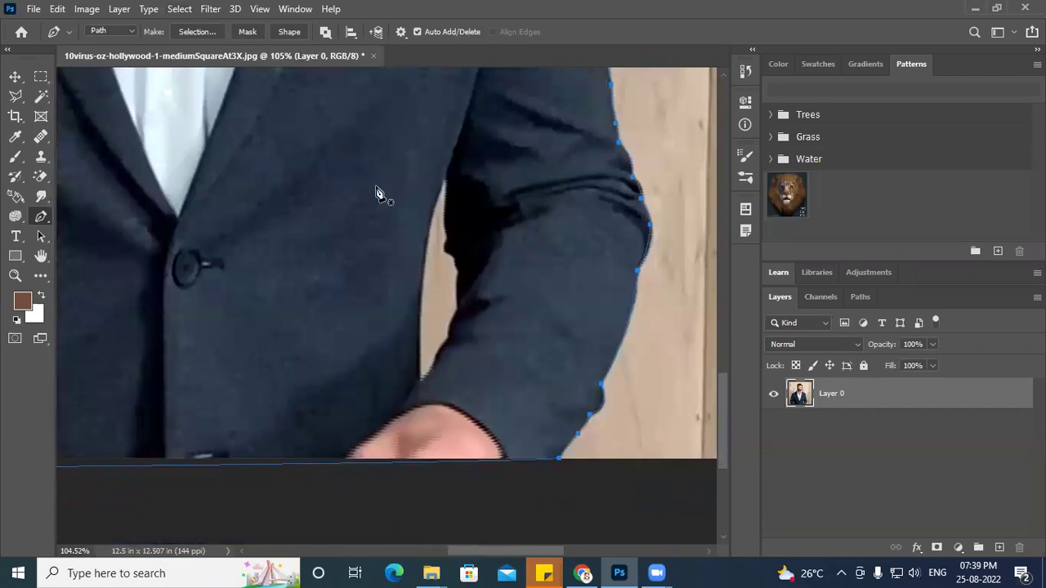
click(325, 32)
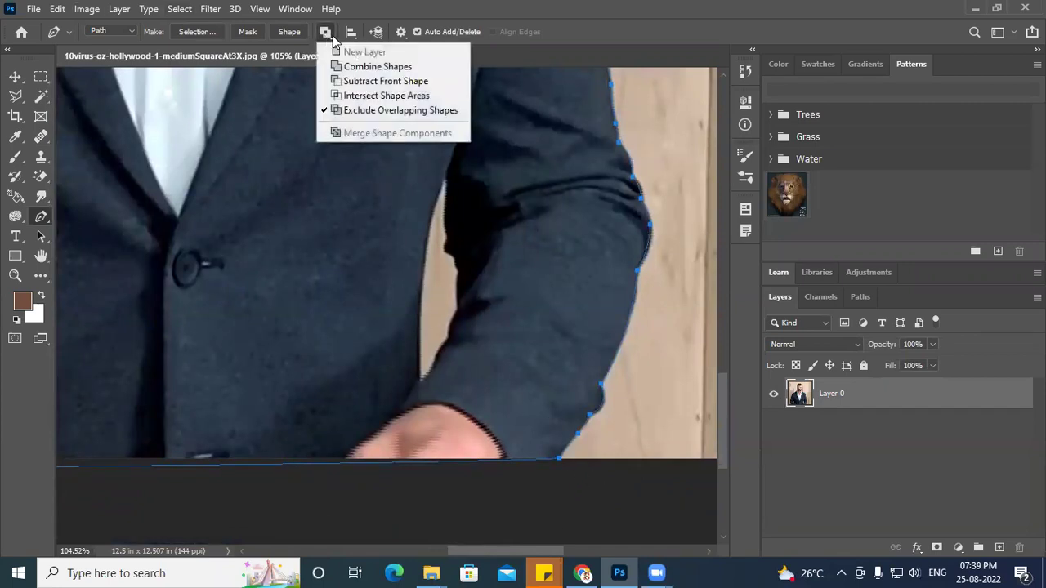
Step: With Subtract Front Shape set, trace a closed pen path around the first arm-to-torso gap
click(387, 84)
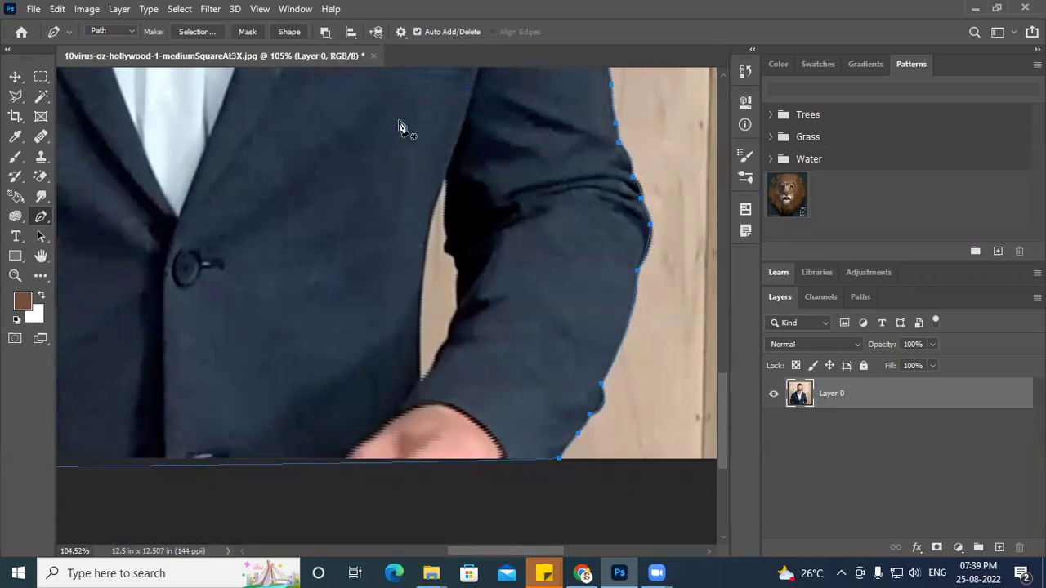
scroll(449, 286, up, 5)
drag(441, 141, 441, 146)
drag(440, 193, 439, 206)
click(444, 234)
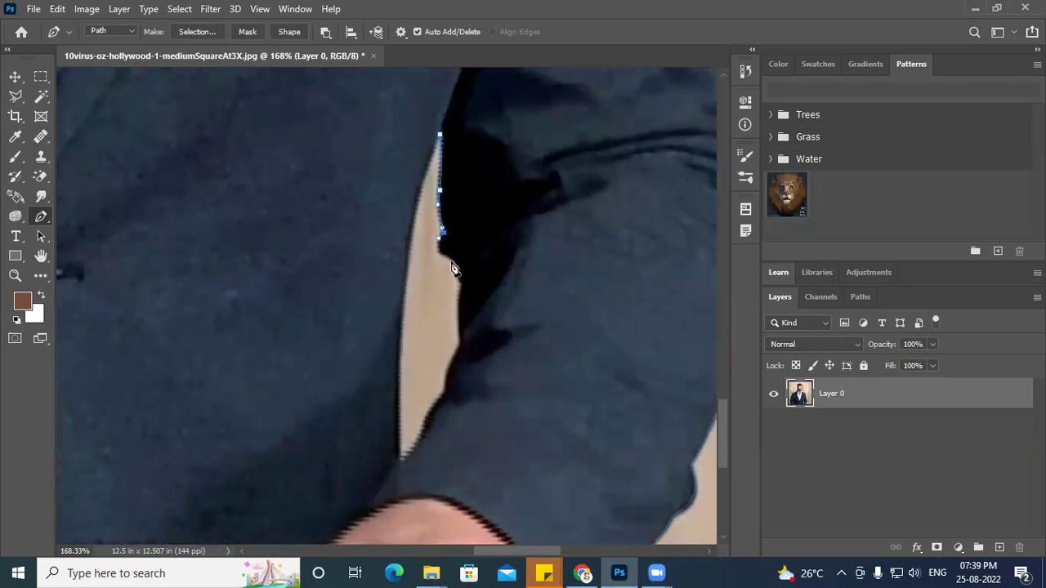
drag(436, 255, 463, 267)
click(455, 272)
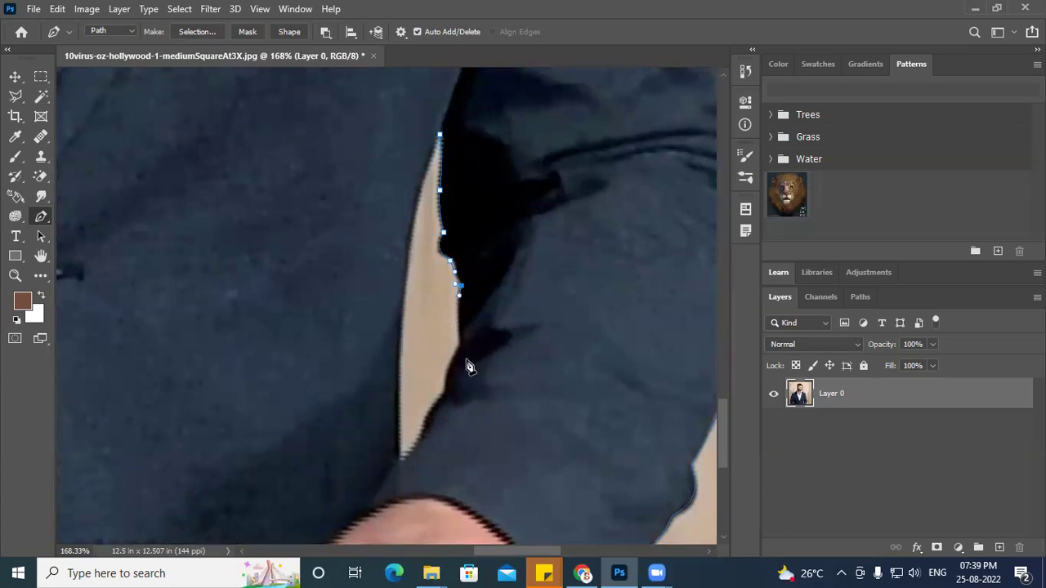
drag(458, 335, 463, 357)
drag(444, 392, 447, 410)
click(398, 468)
drag(398, 332, 404, 294)
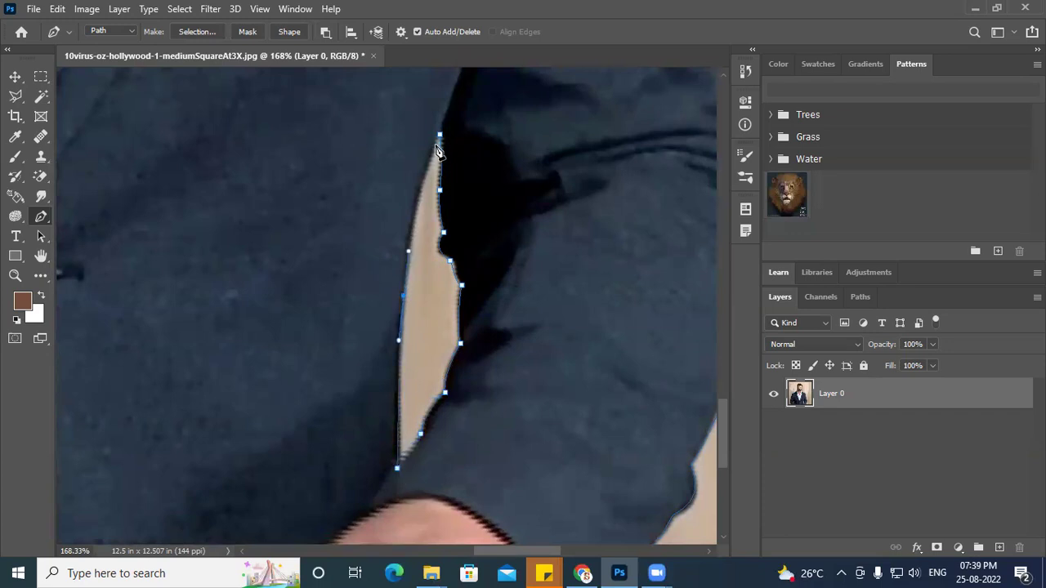
mouse_move(439, 133)
mouse_down()
mouse_move(452, 123)
mouse_move(446, 148)
mouse_up()
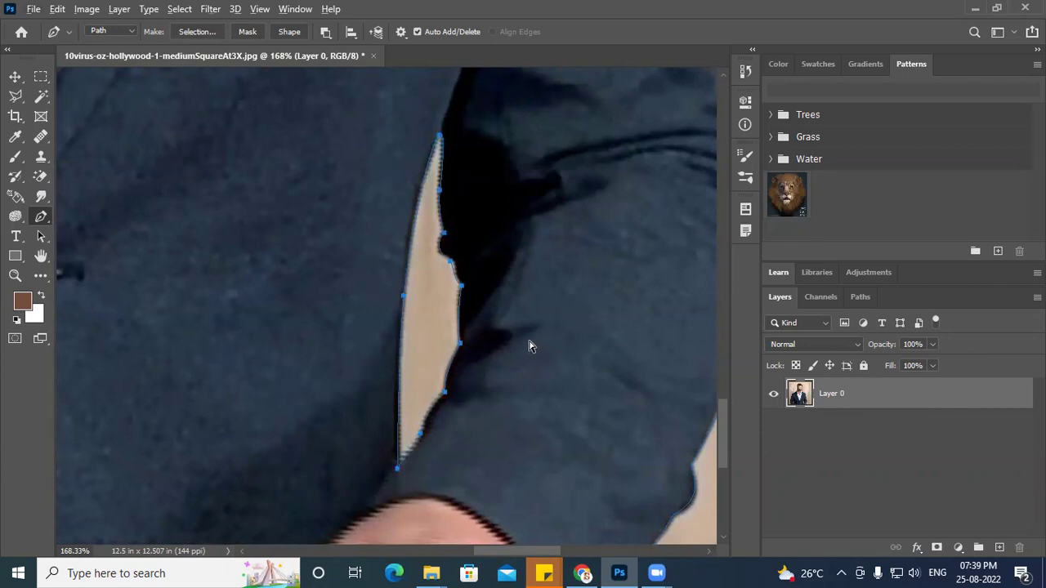
Step: Trace the gap between the other arm and the torso with pen anchors
scroll(458, 346, down, 2)
scroll(377, 327, down, 3)
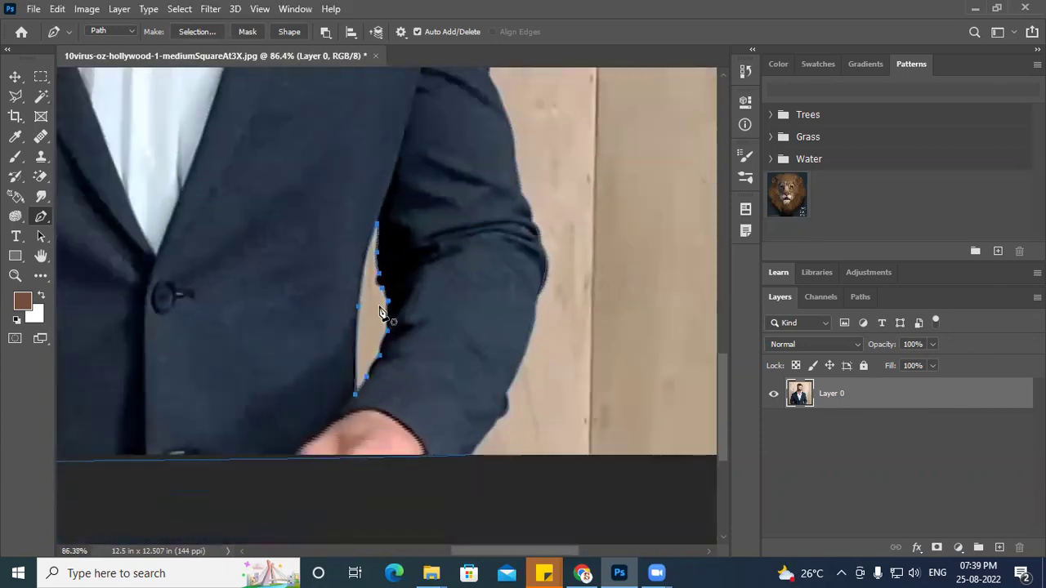
scroll(380, 313, down, 4)
drag(260, 319, 590, 330)
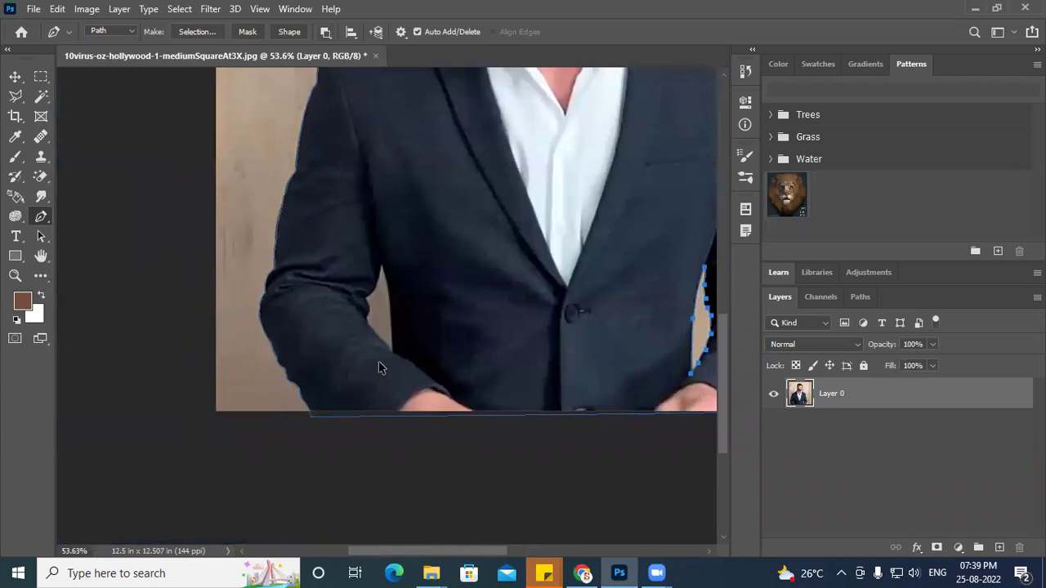
scroll(341, 307, up, 5)
scroll(429, 256, up, 3)
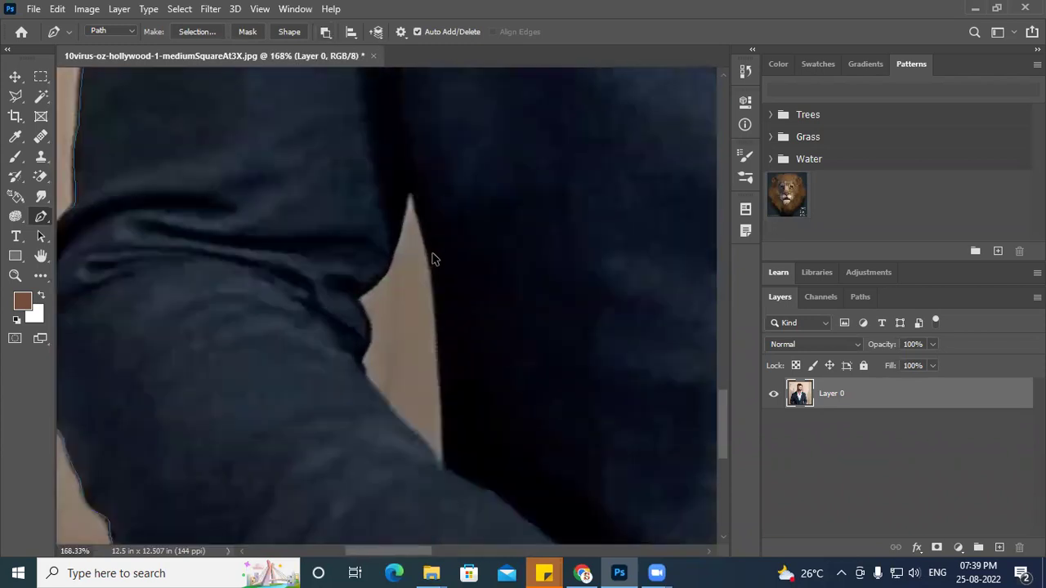
click(410, 197)
drag(432, 282, 435, 311)
mouse_move(442, 454)
mouse_down()
mouse_move(446, 483)
mouse_move(416, 434)
mouse_move(432, 448)
mouse_up()
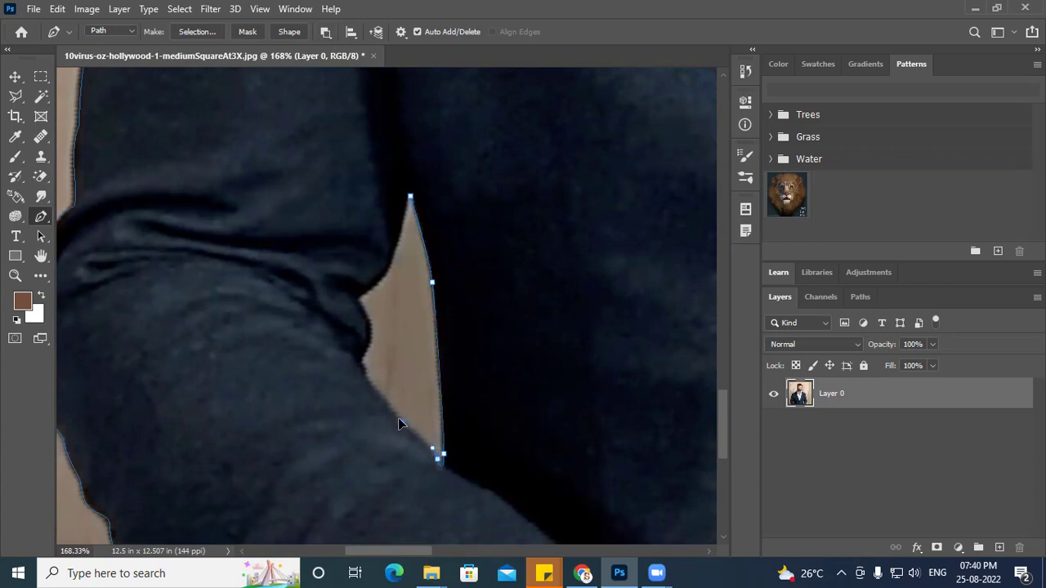
drag(393, 420, 362, 374)
drag(359, 300, 341, 291)
scroll(410, 337, down, 10)
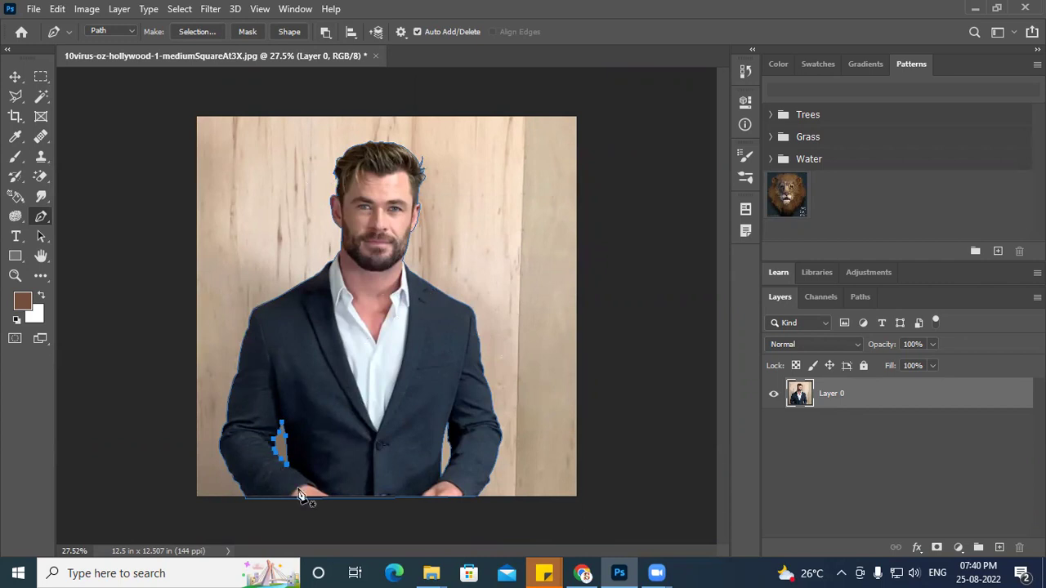
right_click(342, 349)
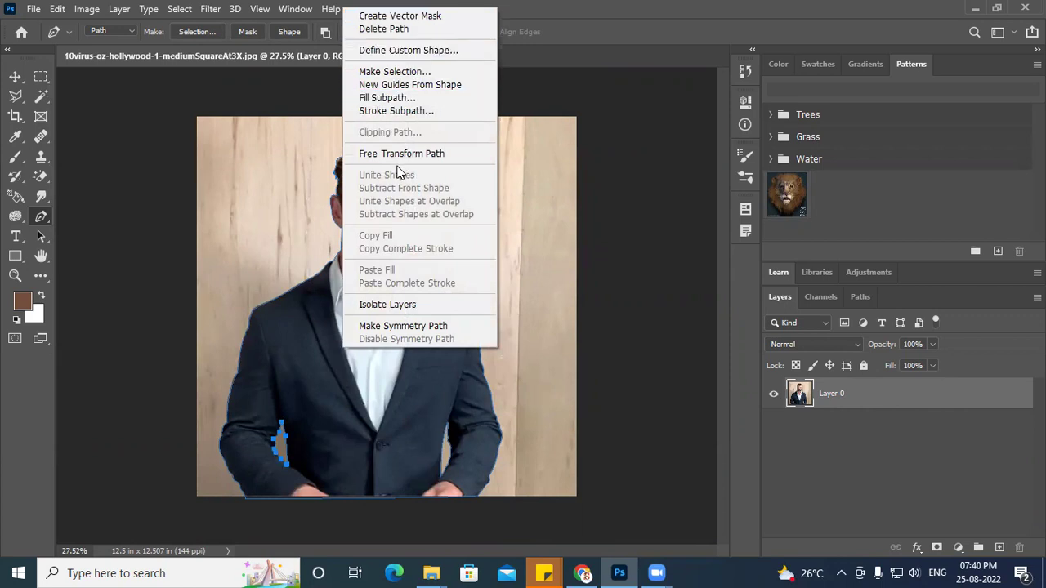
click(388, 72)
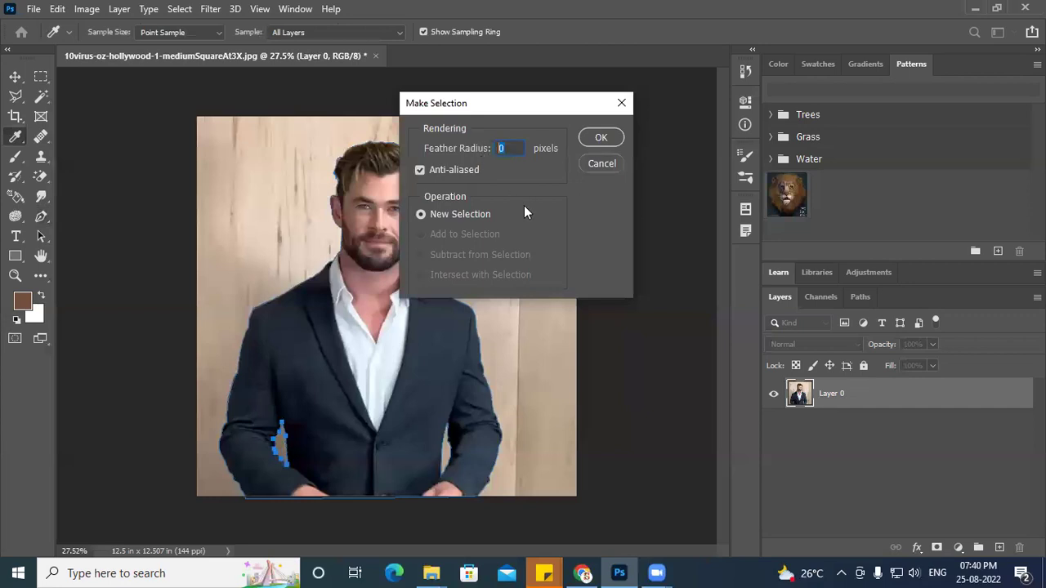
text(2)
key(Return)
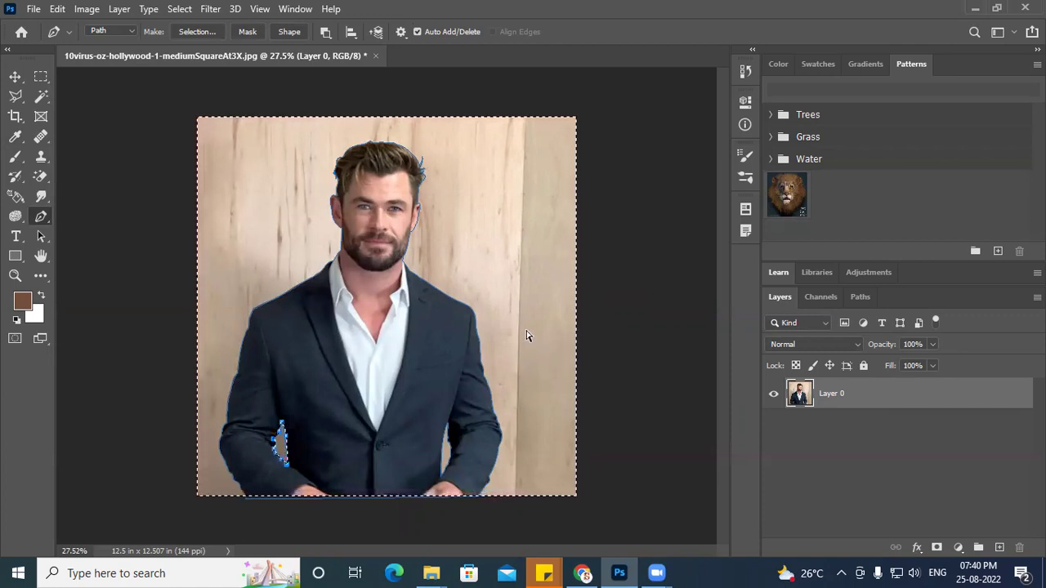
key(ctrl+d)
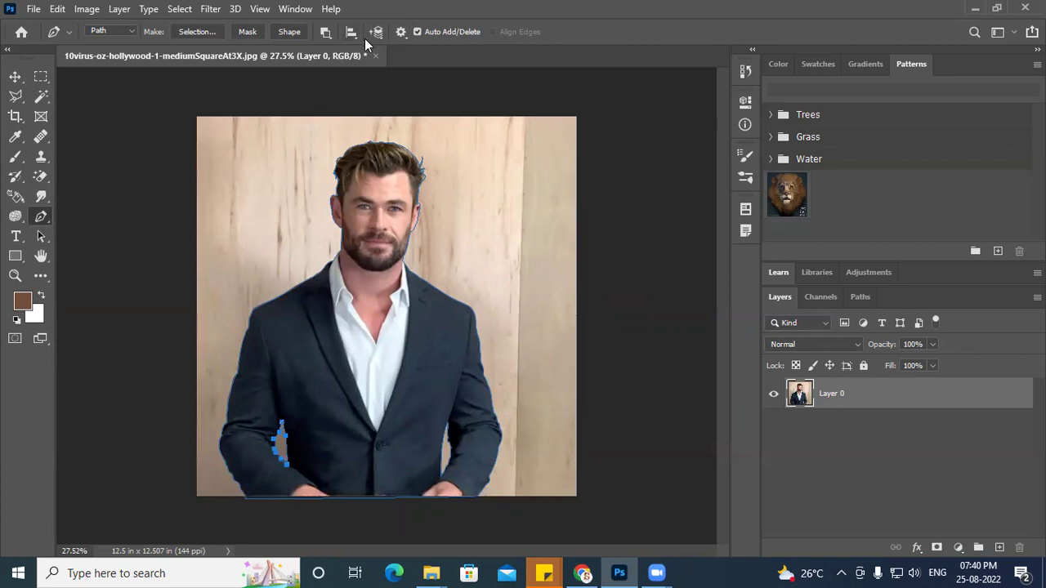
Step: Set path operations to Exclude Overlapping Shapes and switch to the Path Selection tool
click(327, 33)
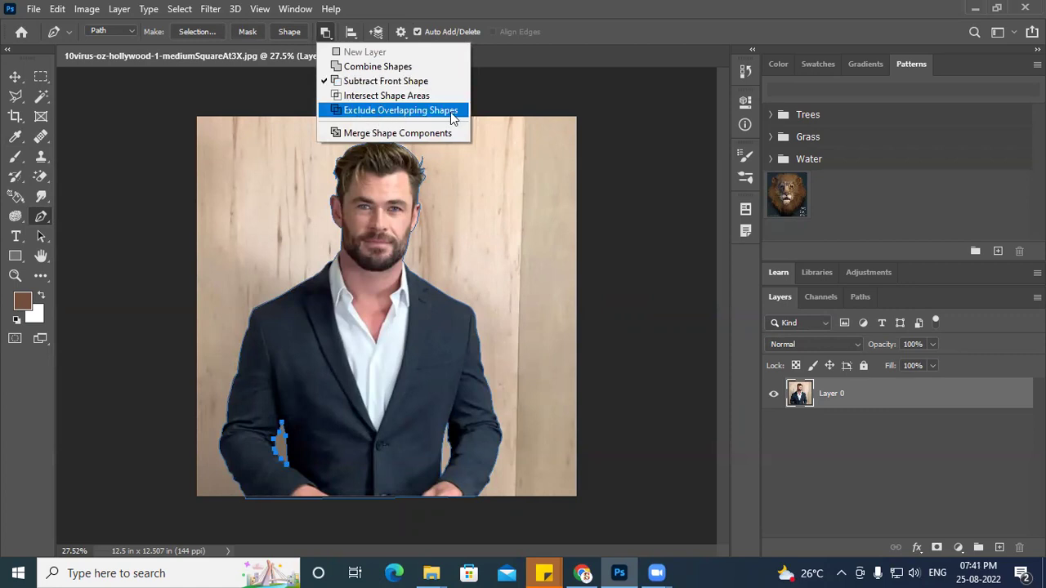
click(605, 5)
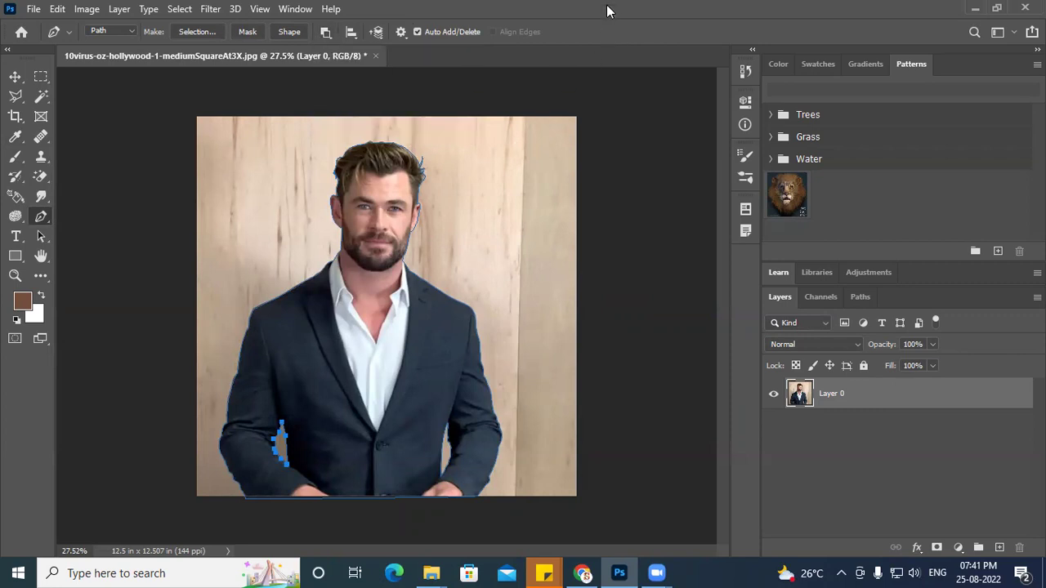
click(41, 236)
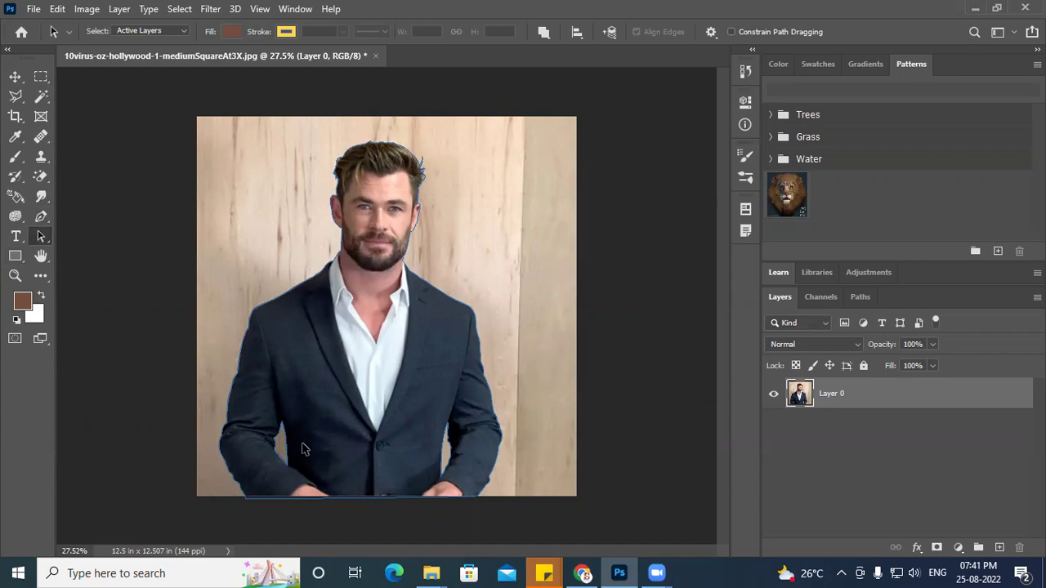
Step: Select the whole outline path and convert it to a selection with Ctrl+Enter
click(339, 426)
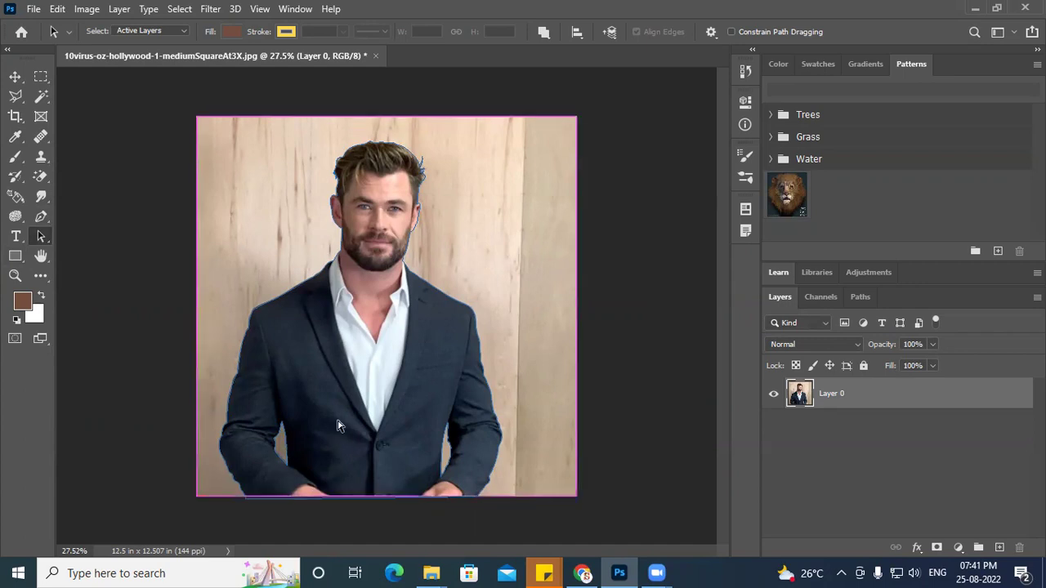
key(ctrl+Return)
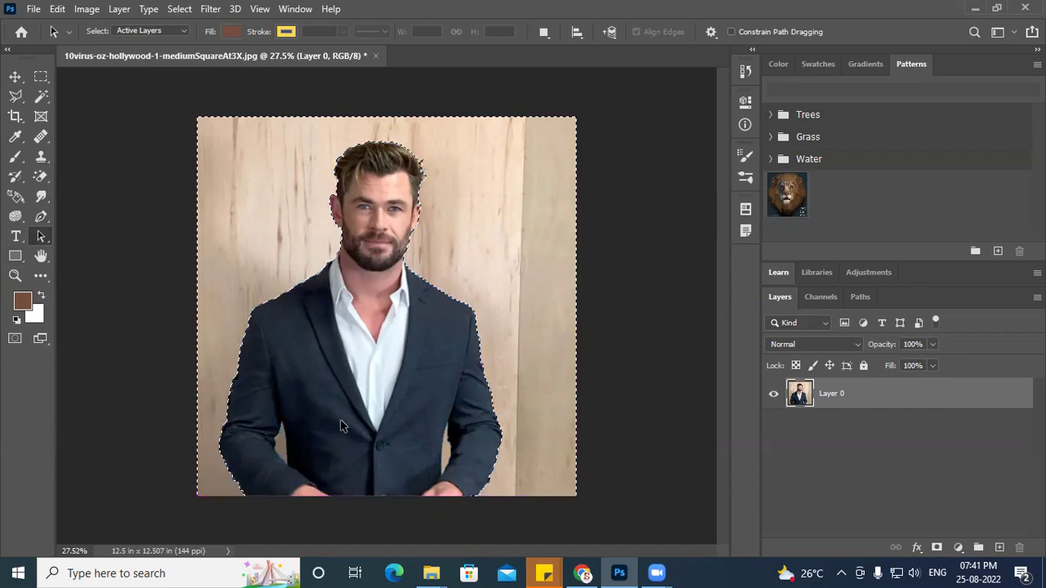
scroll(384, 392, up, 2)
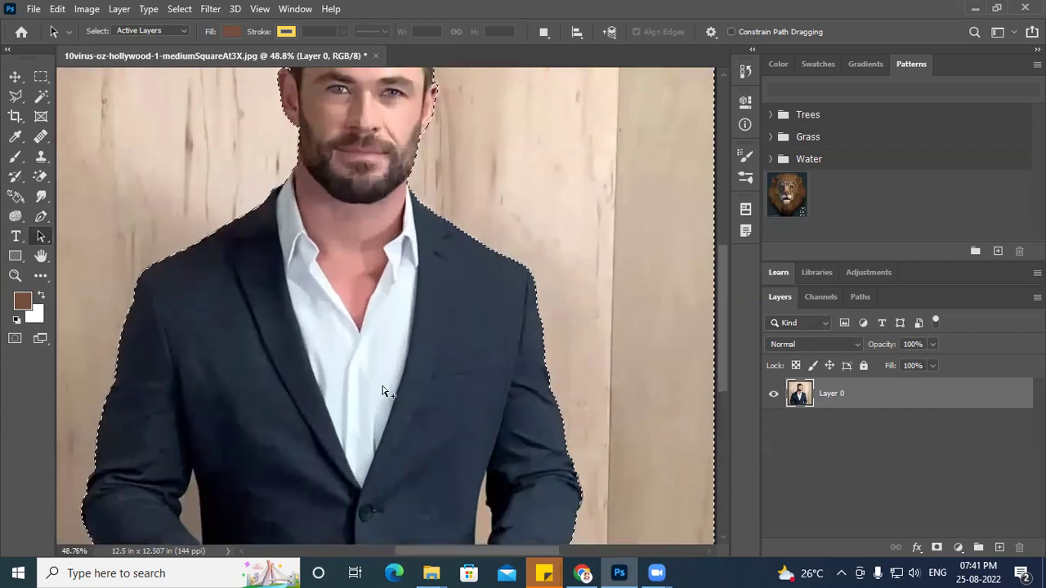
scroll(397, 282, down, 2)
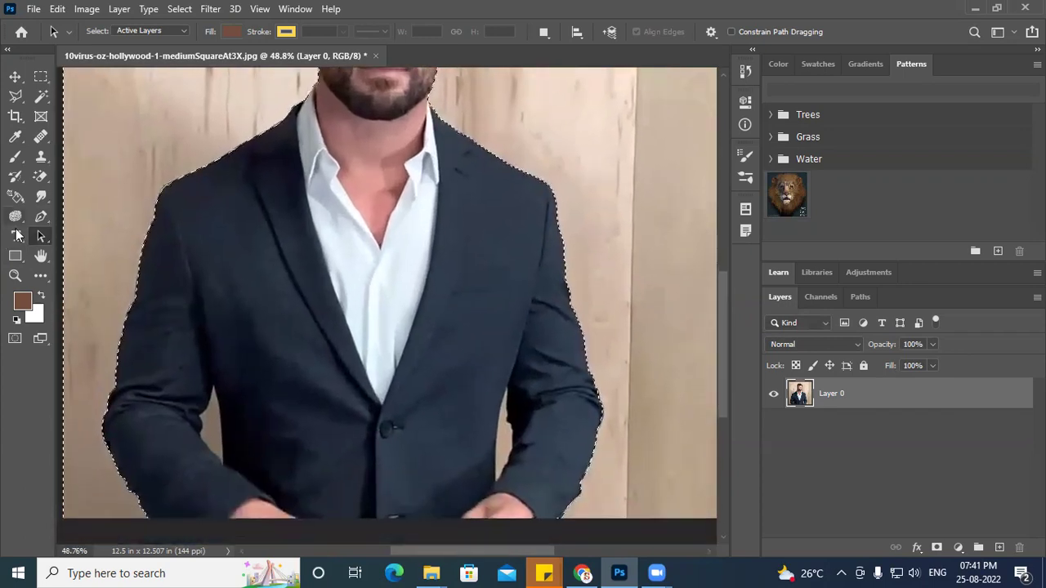
Step: Check Path Operations without changes, zoom out, and test-drag the selection with the Move tool
click(41, 217)
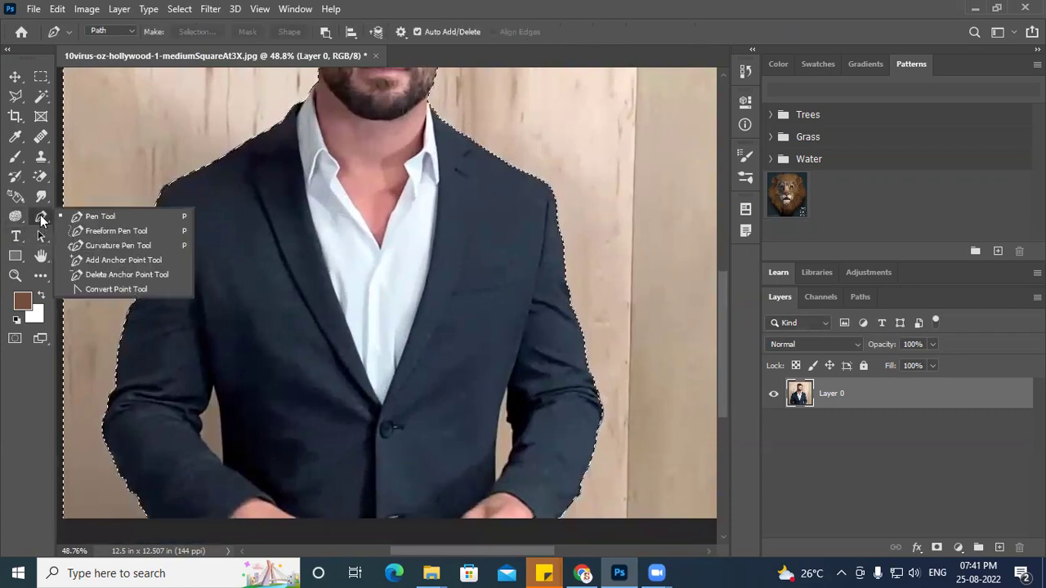
click(325, 32)
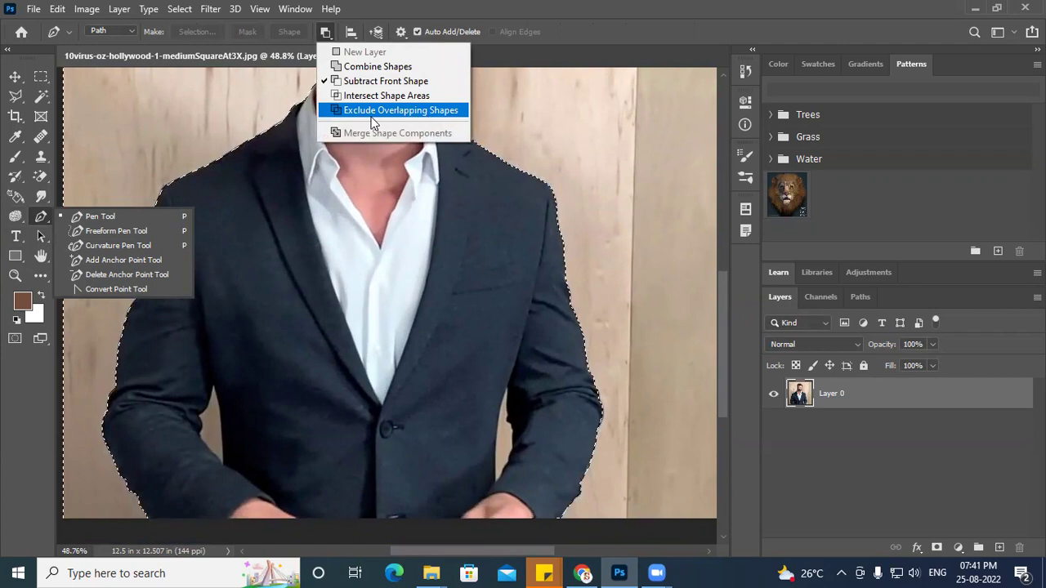
click(397, 112)
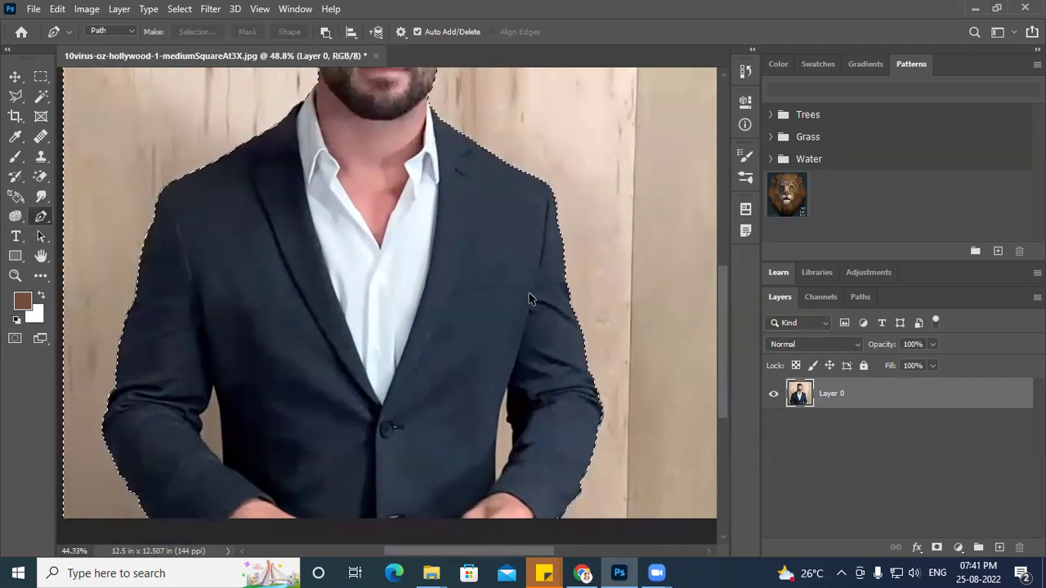
key(ctrl+minus)
key(ctrl+minus)
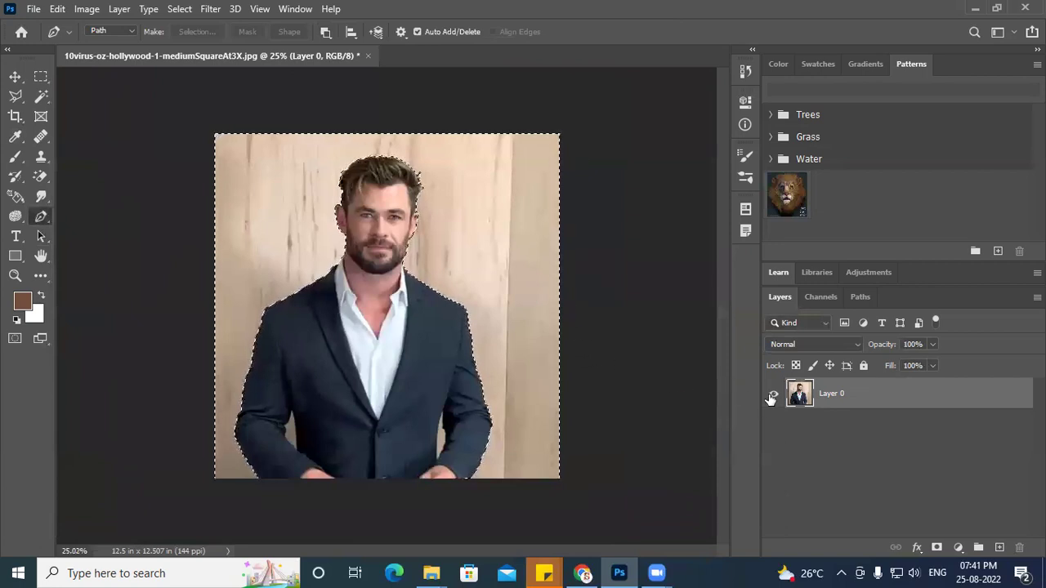
click(14, 77)
drag(458, 245, 503, 178)
key(ctrl+z)
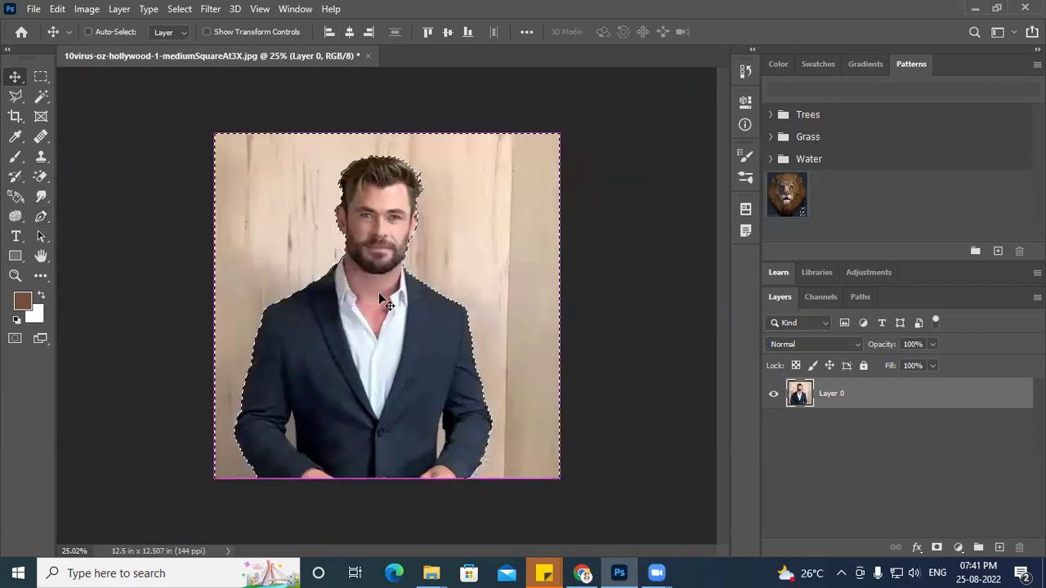
key(ctrl)
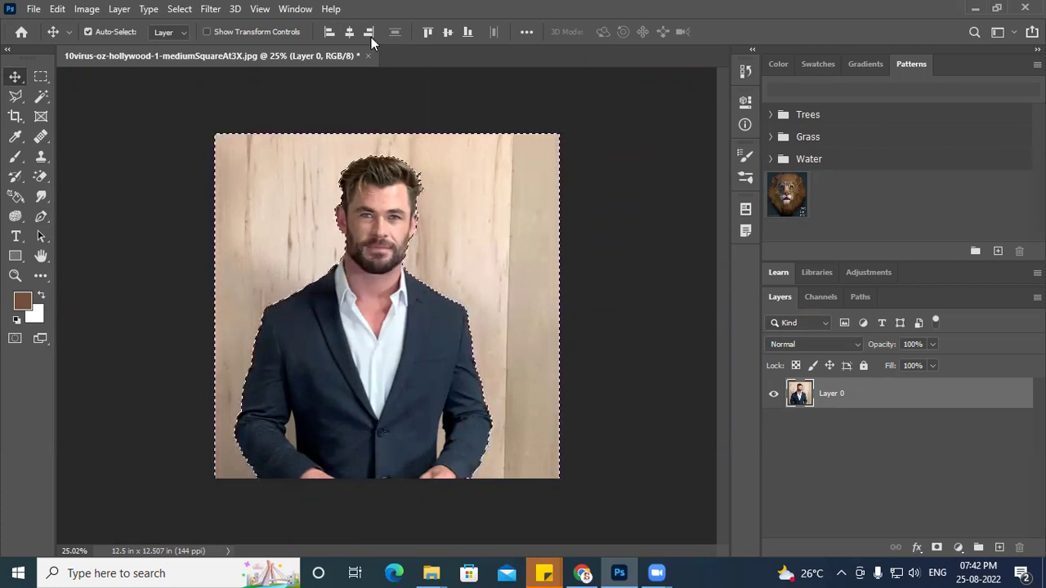
click(41, 218)
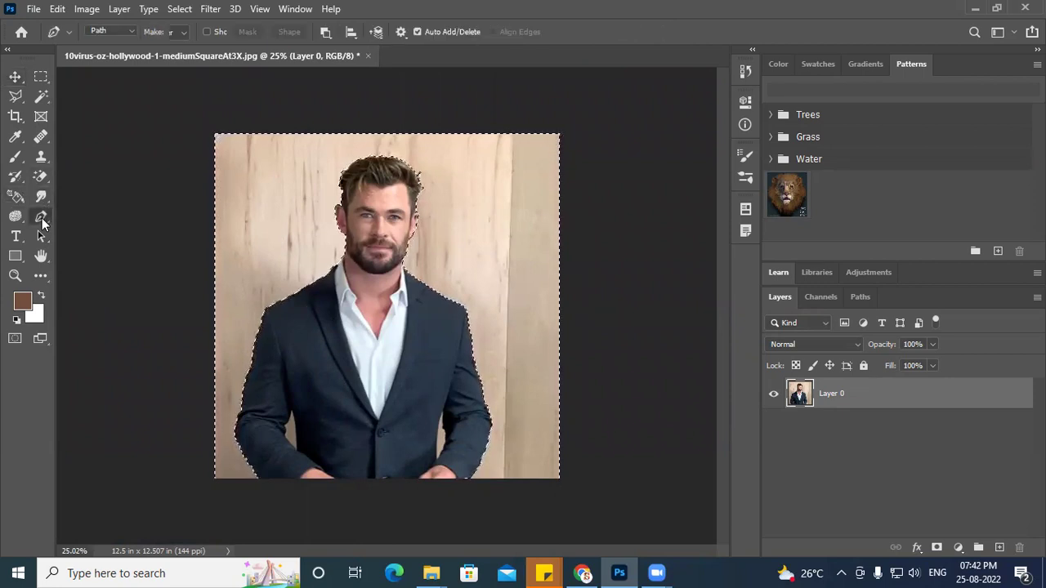
click(327, 31)
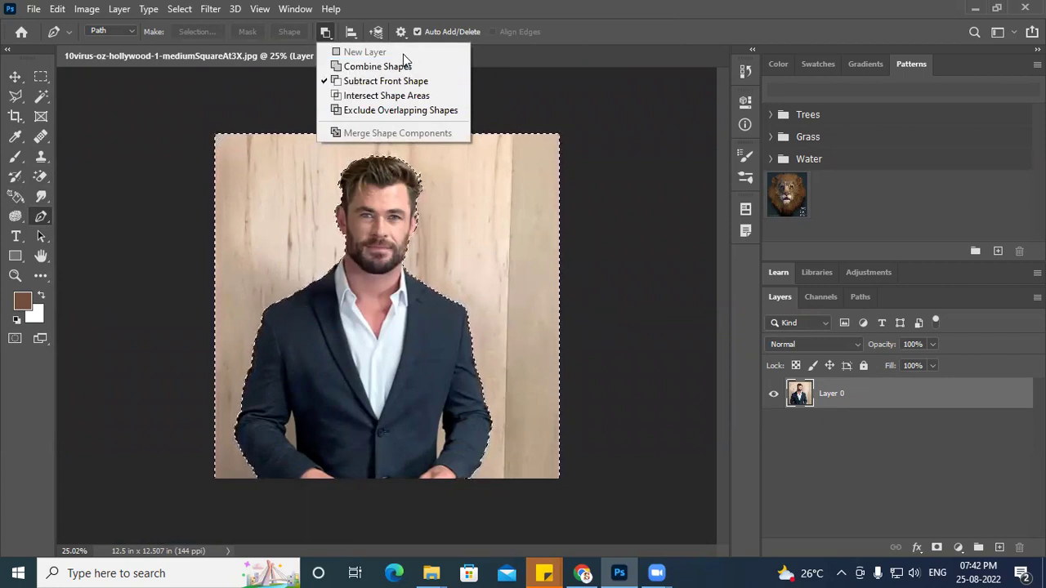
click(539, 10)
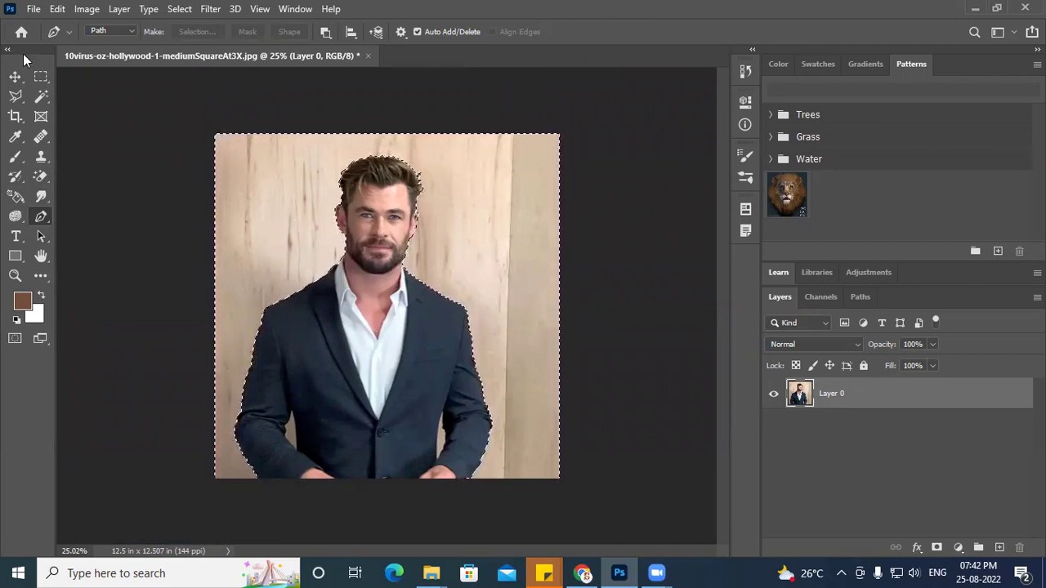
Step: Apply Select Inverse so only the man is selected, then drag him sideways to test
click(41, 77)
click(16, 96)
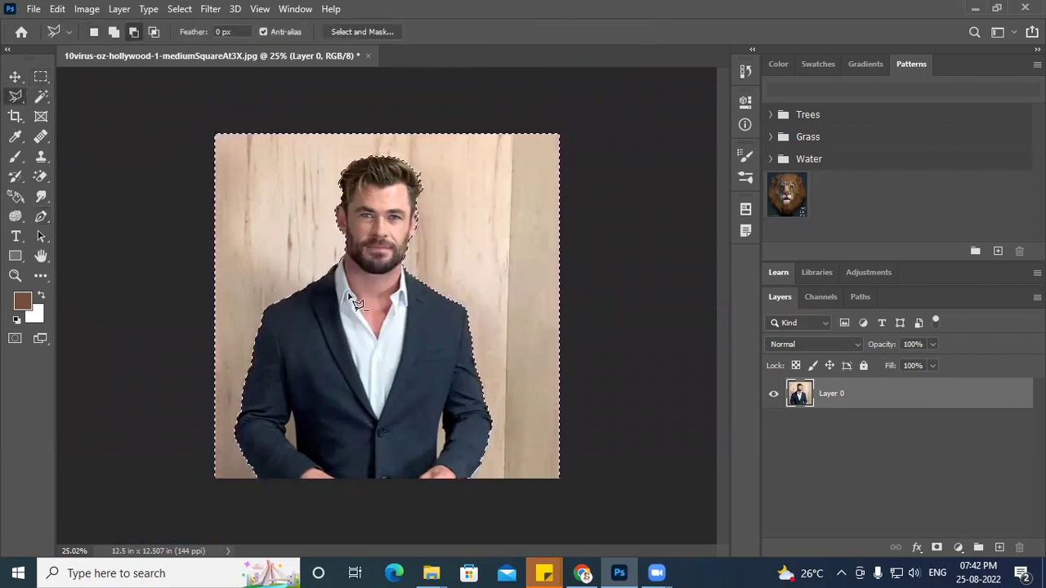
right_click(330, 235)
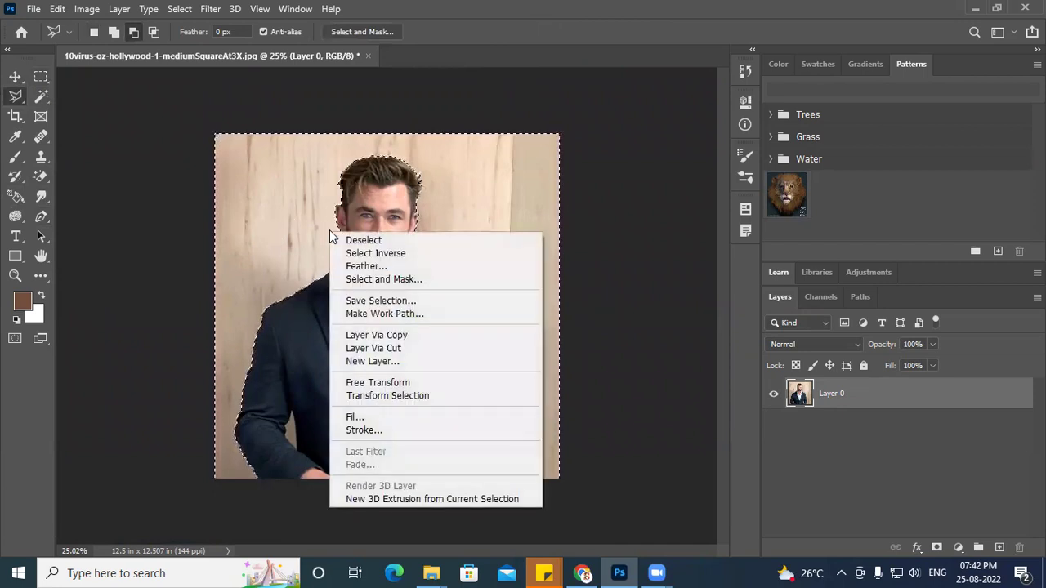
click(377, 255)
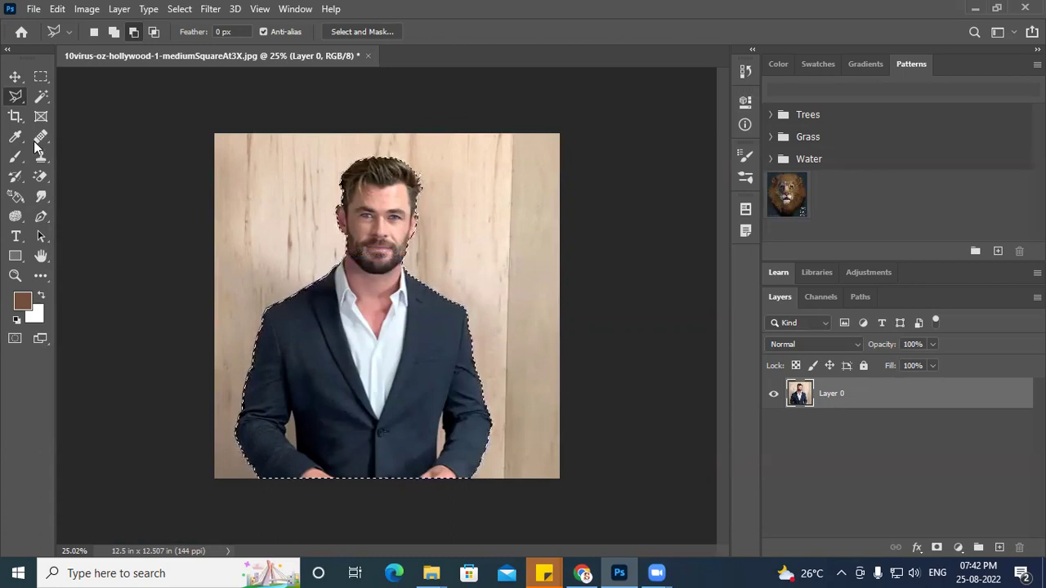
click(15, 77)
drag(370, 427, 401, 425)
Step: Undo the move, copy the man onto Layer 1 with Ctrl+J, and hide Layer 0
key(ctrl+z)
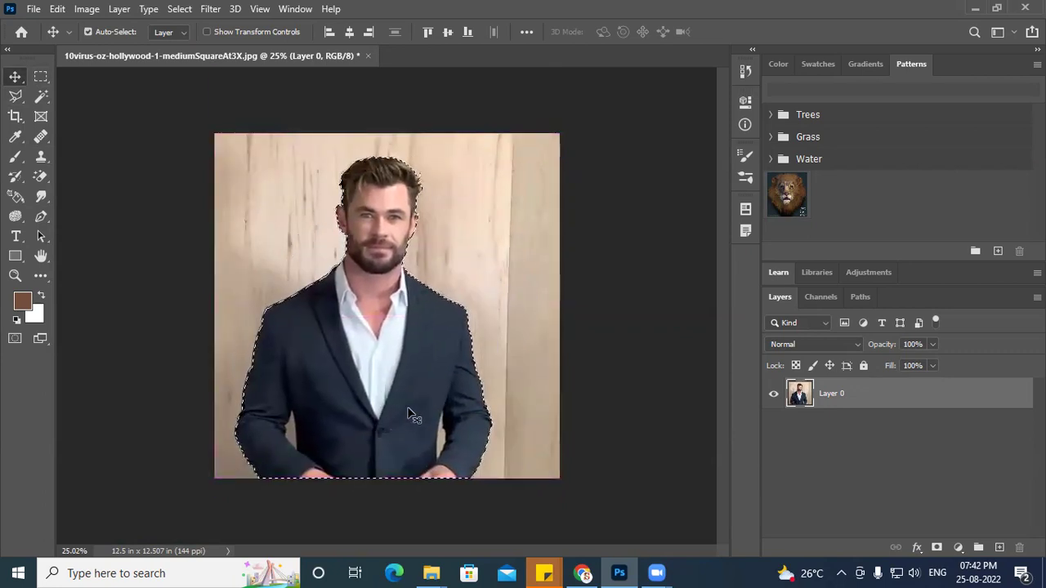
key(ctrl+j)
key(ctrl)
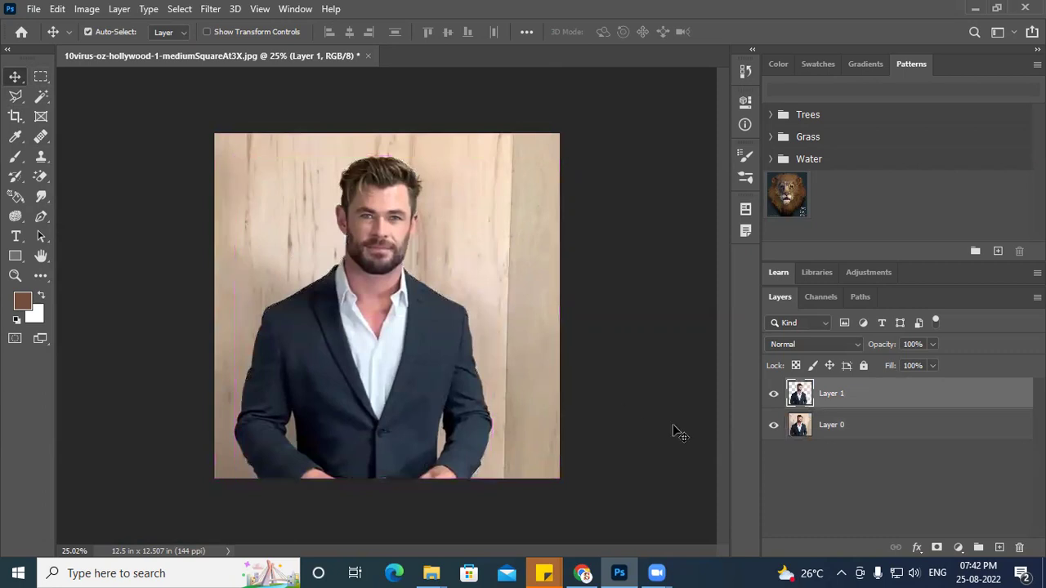
click(773, 426)
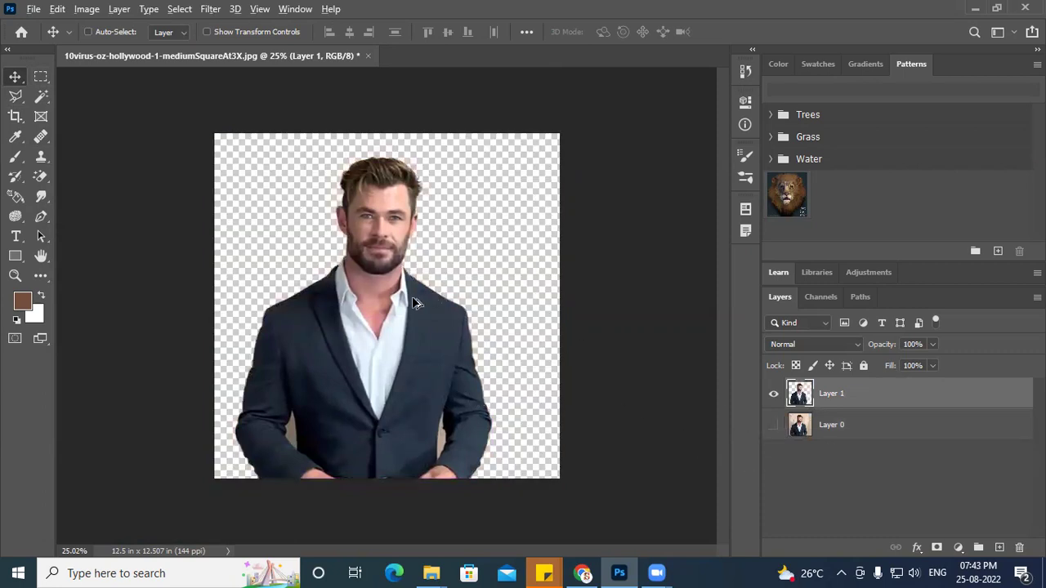
scroll(412, 298, up, 3)
scroll(428, 319, down, 5)
drag(579, 330, 718, 536)
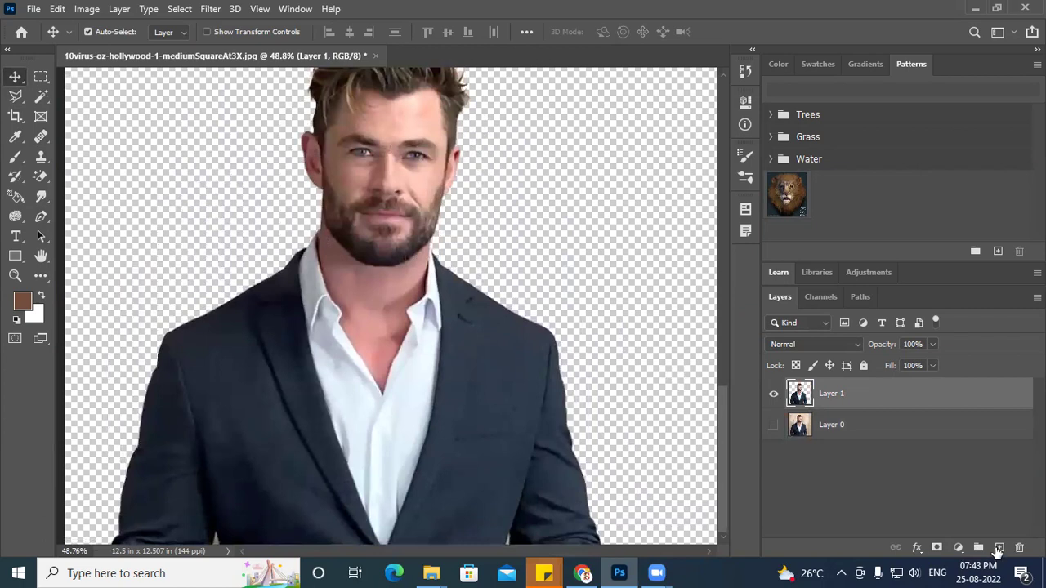
Step: Create Layer 2 below Layer 1 and fill it with the brown foreground colour
click(998, 547)
drag(857, 398, 860, 428)
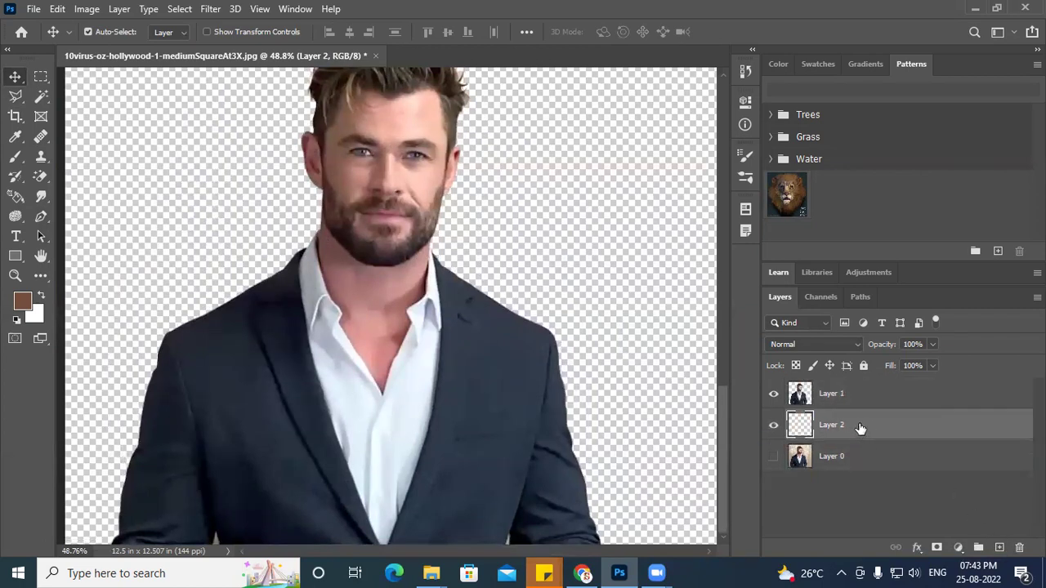
key(alt+BackSpace)
key(ctrl+BackSpace)
key(alt+BackSpace)
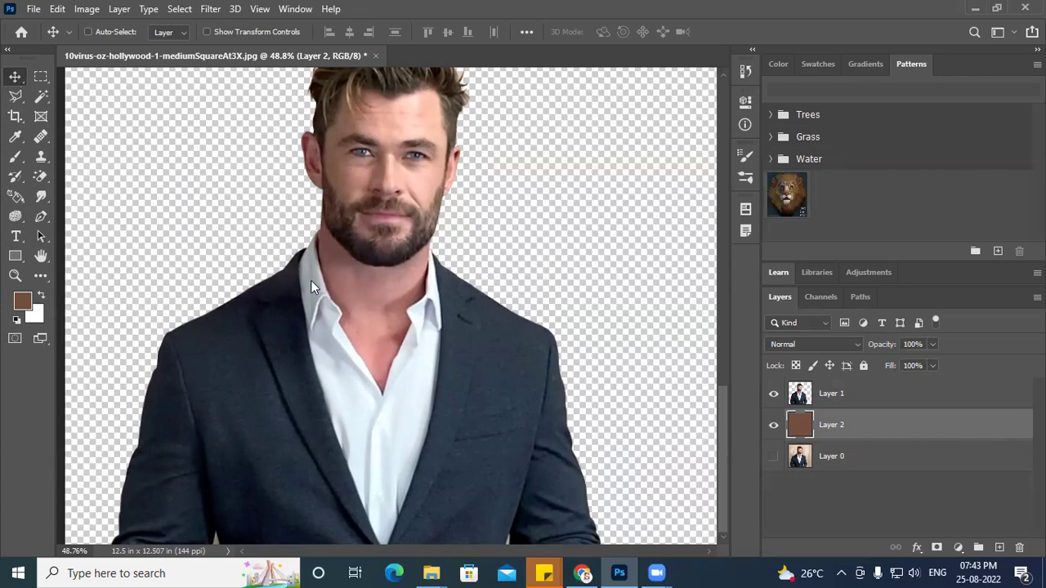
key(ctrl+minus)
Step: Float the portrait document in its own window, fit it with Ctrl+0, and reposition it
drag(242, 61, 305, 259)
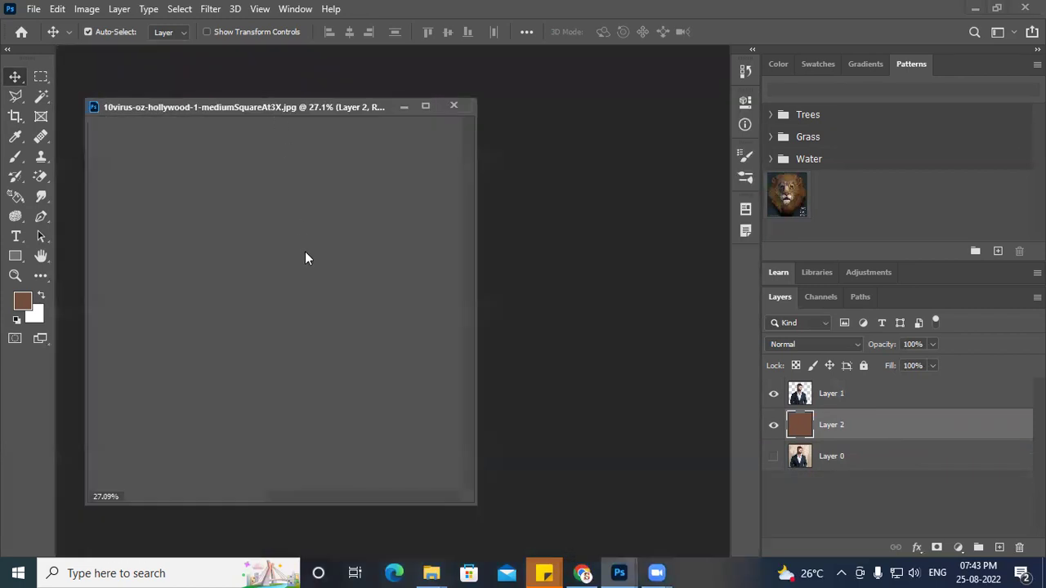
click(426, 106)
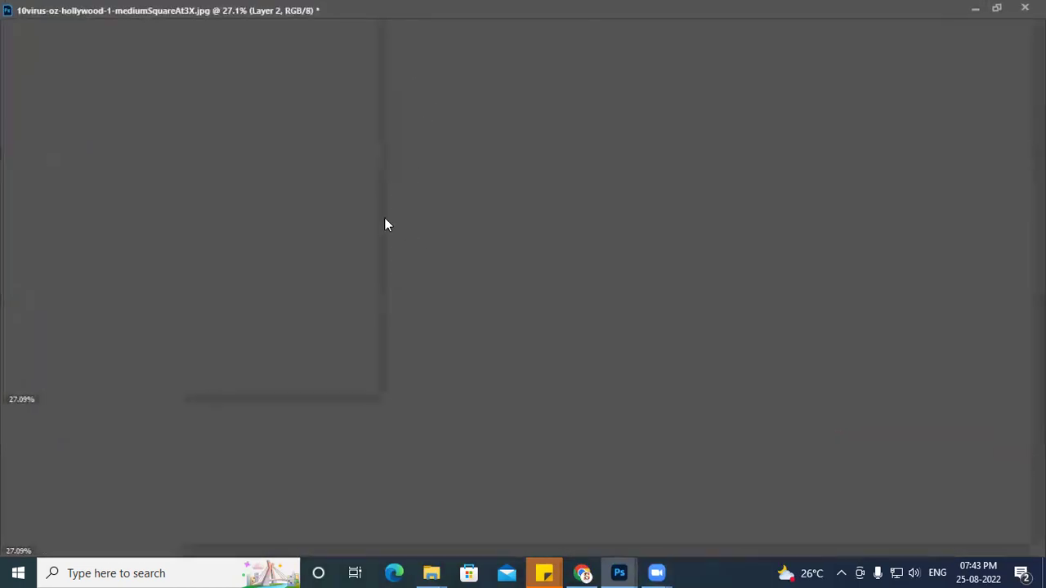
click(999, 9)
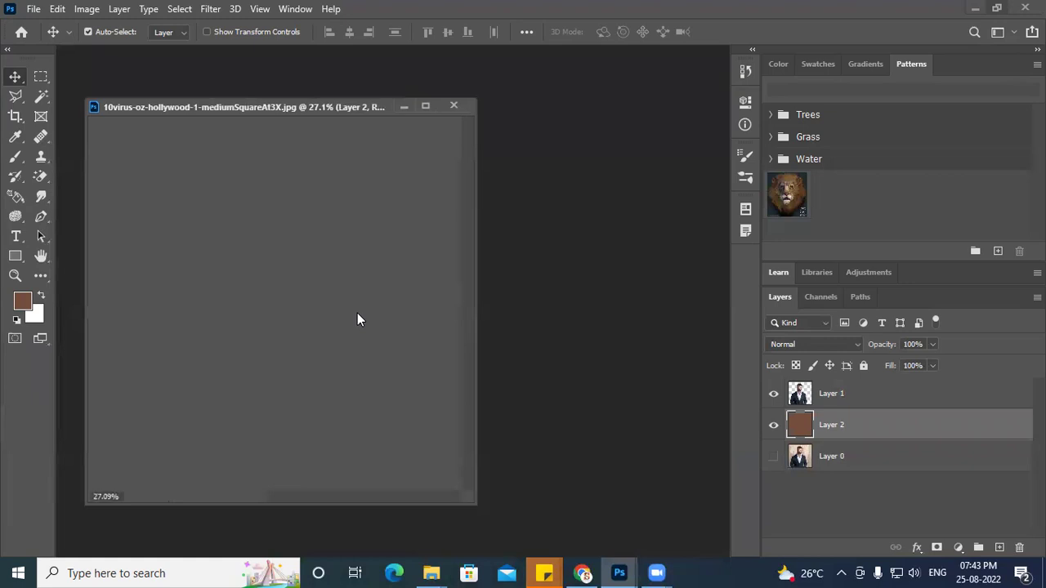
key(ctrl+0)
drag(230, 106, 261, 107)
Step: Keep auto-select on Layer, make Layer 1 active, and maximize the widened document window
click(181, 31)
click(167, 56)
click(873, 399)
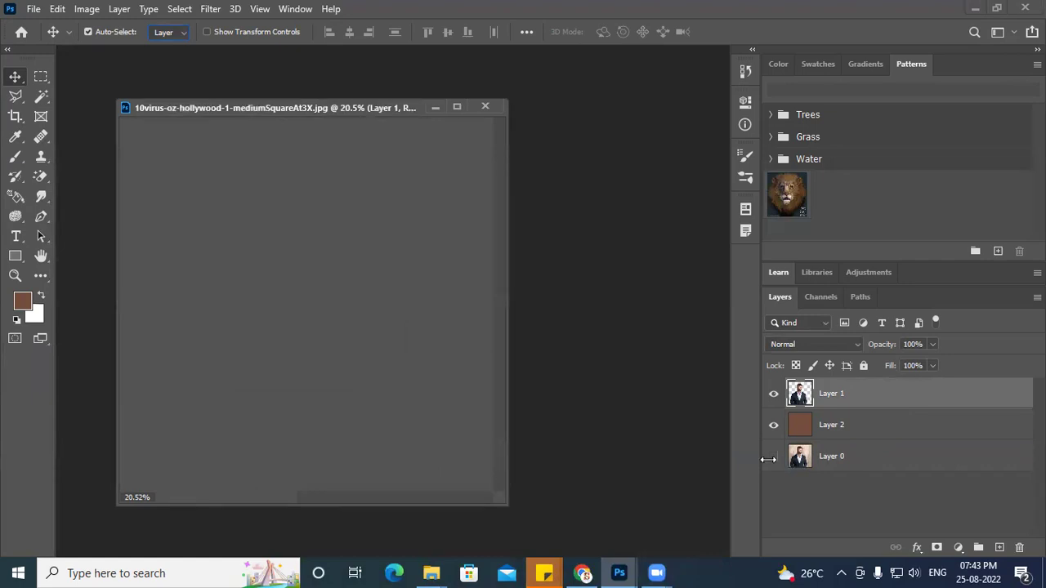
drag(507, 481, 731, 457)
click(679, 109)
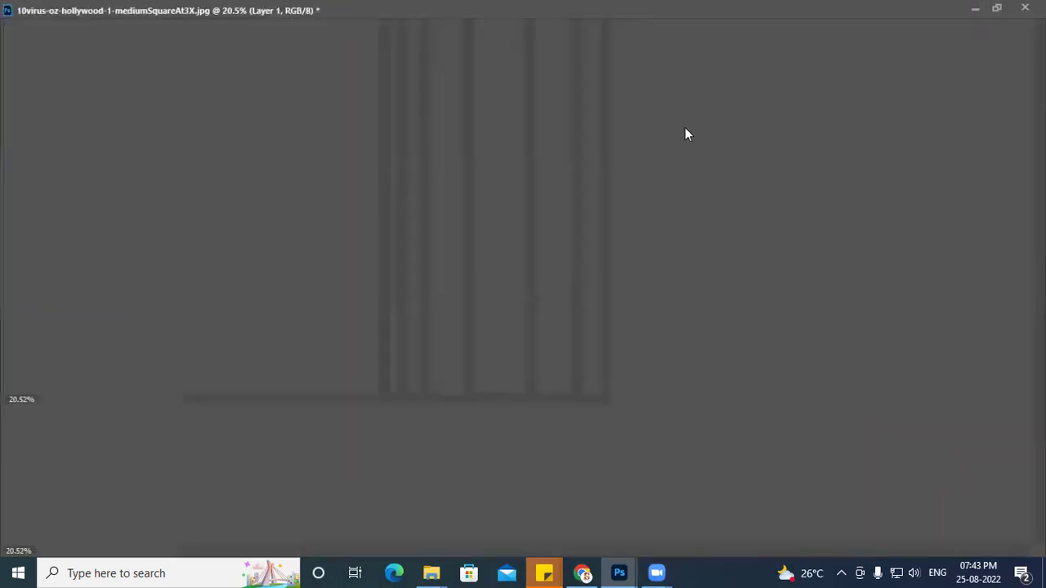